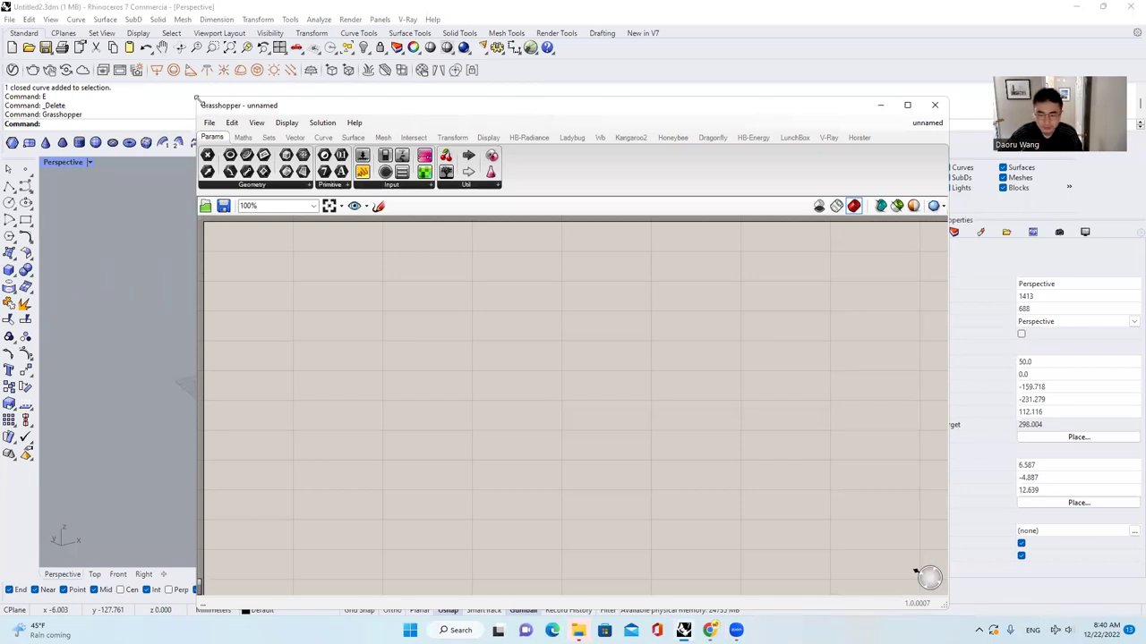
Step: Shrink and reposition the Grasshopper window over the viewport, and close it
{"action": "left_click_drag", "start_coordinate": [463, 312], "coordinate": [461, 312]}
{"action": "left_click_drag", "start_coordinate": [645, 323], "coordinate": [604, 262]}
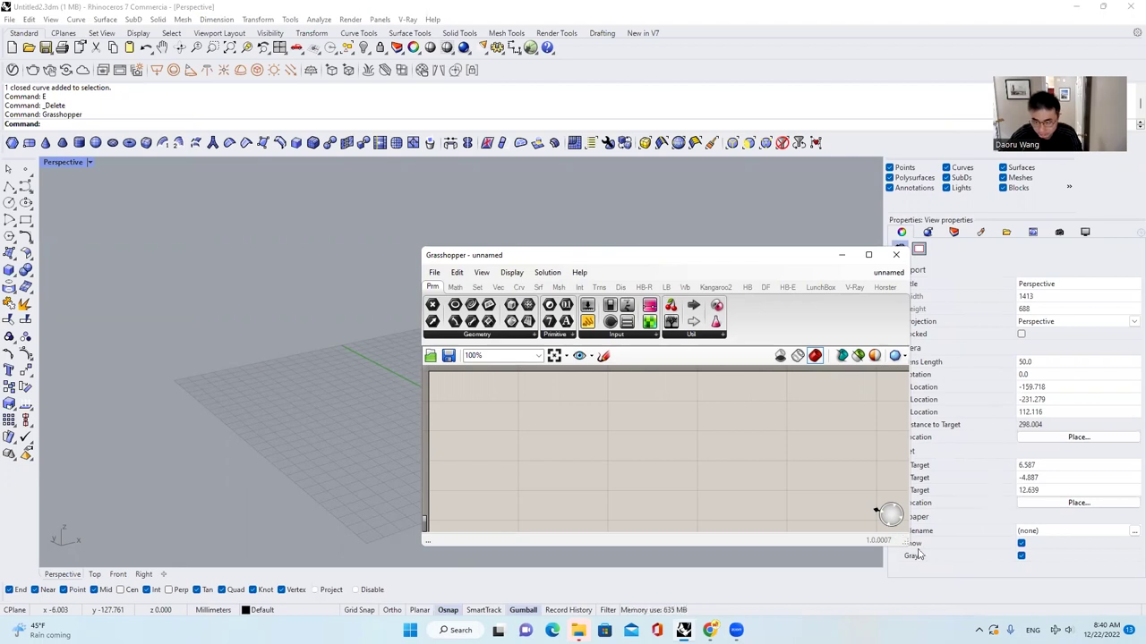
{"action": "left_click_drag", "start_coordinate": [905, 541], "coordinate": [1060, 605]}
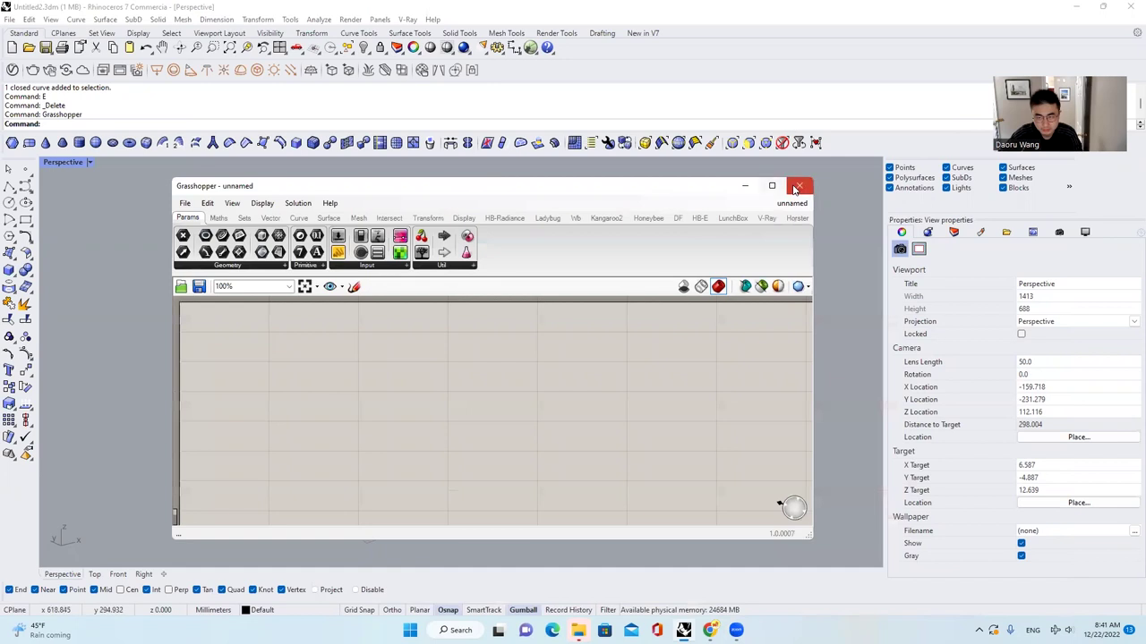
{"action": "left_click", "coordinate": [801, 187]}
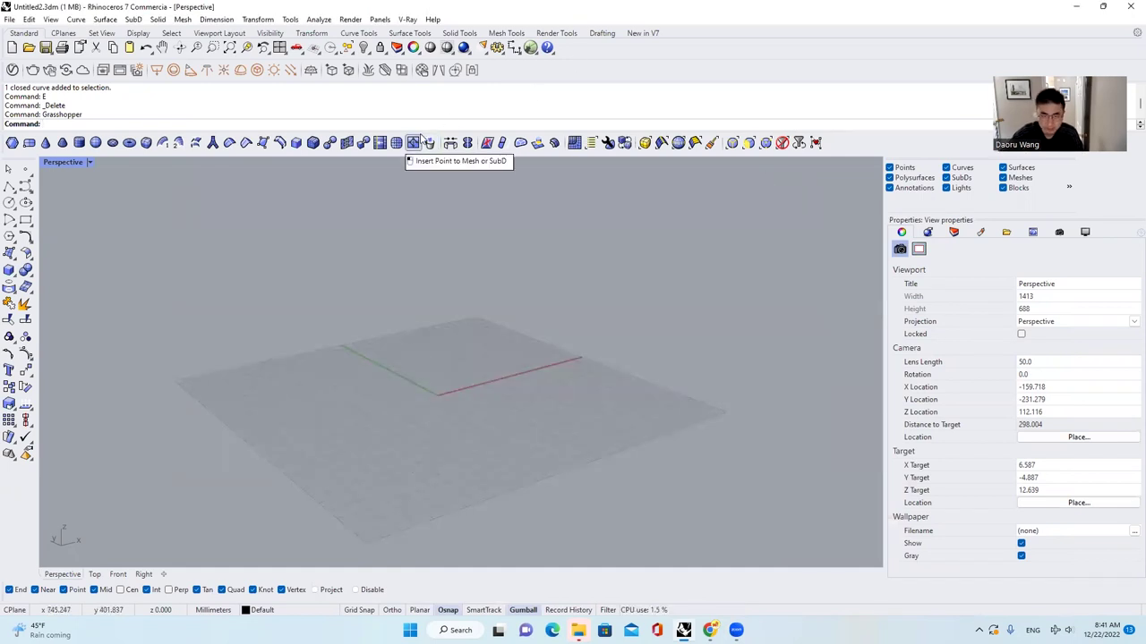
Step: Reopen Grasshopper, shift its window slightly and close it again
{"action": "type", "text": "Grasshopper"}
{"action": "key", "text": "Return"}
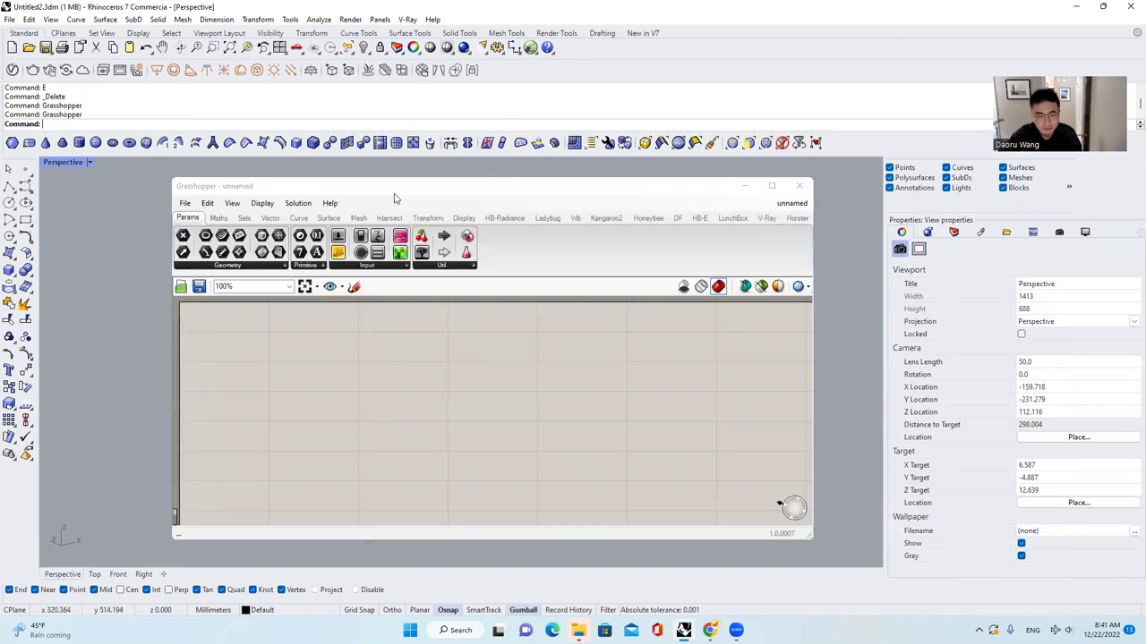
{"action": "left_click_drag", "start_coordinate": [399, 196], "coordinate": [484, 190]}
{"action": "left_click", "coordinate": [880, 183]}
Step: Draw a circle with a radius of about 18 mm centred on the origin
{"action": "scroll", "coordinate": [607, 337], "scroll_direction": "up", "scroll_amount": 2}
{"action": "right_click_drag", "start_coordinate": [371, 270], "coordinate": [379, 292]}
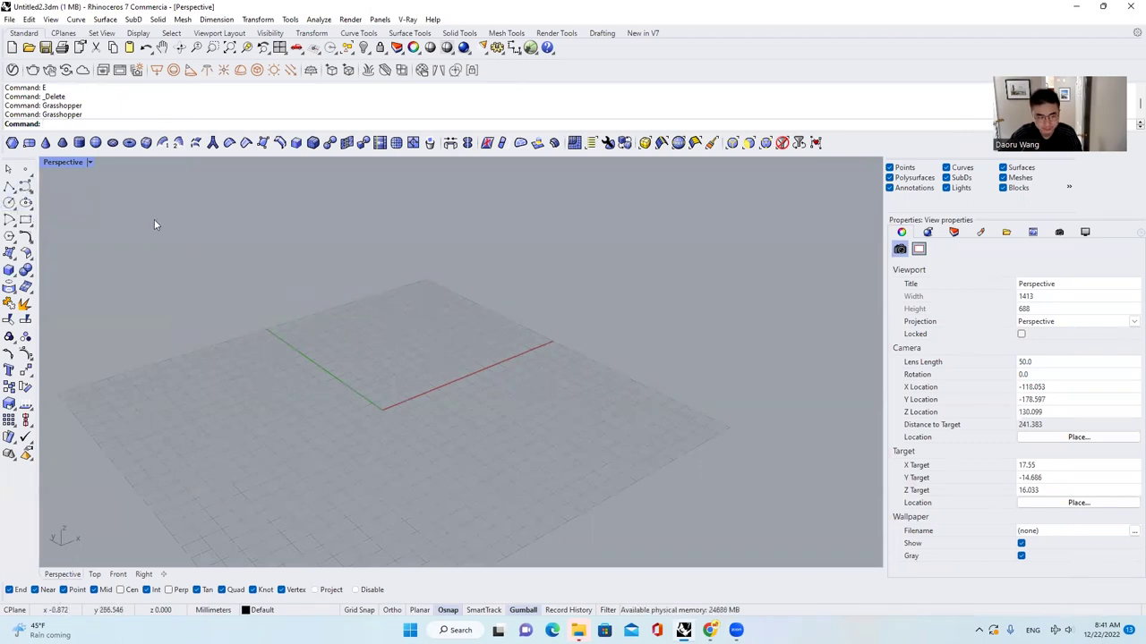
{"action": "type", "text": "c"}
{"action": "key", "text": "Return"}
{"action": "type", "text": "0"}
{"action": "key", "text": "Return"}
{"action": "key", "text": "shift"}
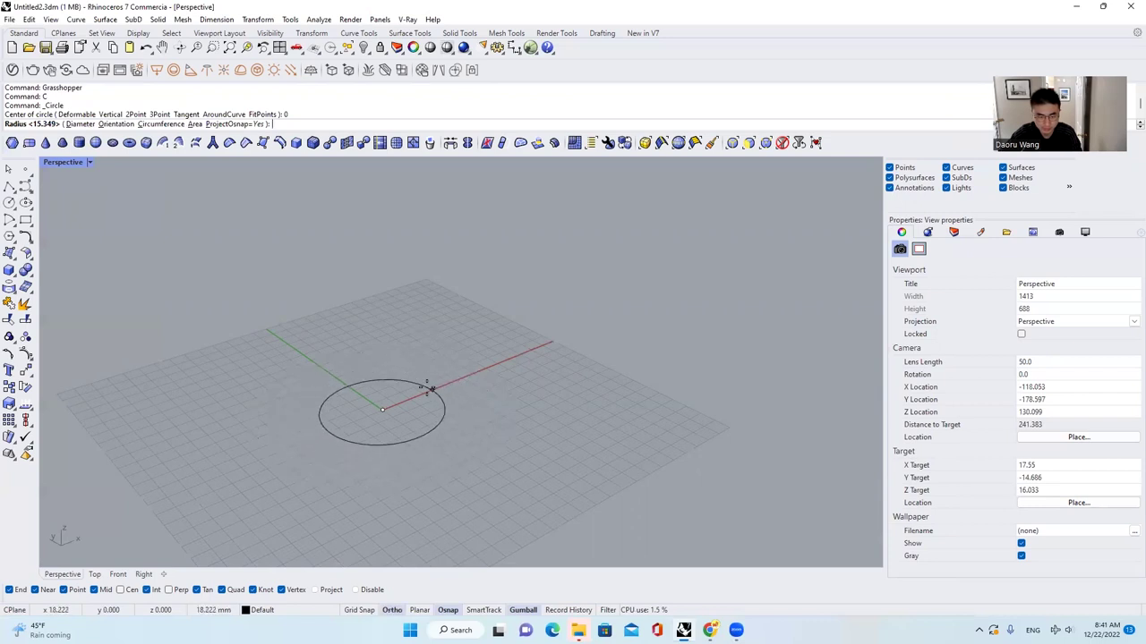
{"action": "left_click", "coordinate": [429, 391], "text": "shift"}
Step: Extrude the circle vertically upward into a tall open cylinder
{"action": "left_click", "coordinate": [435, 399]}
{"action": "right_click_drag", "start_coordinate": [435, 401], "coordinate": [431, 394]}
{"action": "scroll", "coordinate": [397, 392], "scroll_direction": "up", "scroll_amount": 2}
{"action": "scroll", "coordinate": [394, 414], "scroll_direction": "down", "scroll_amount": 3}
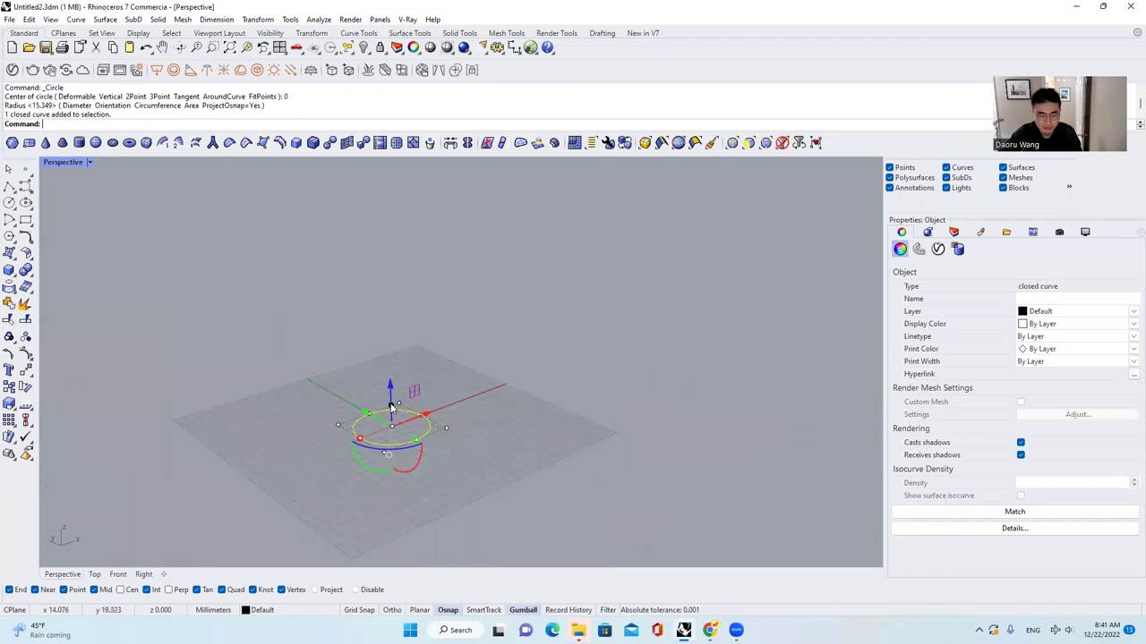
{"action": "left_click_drag", "start_coordinate": [391, 408], "coordinate": [388, 223], "text": "ctrl"}
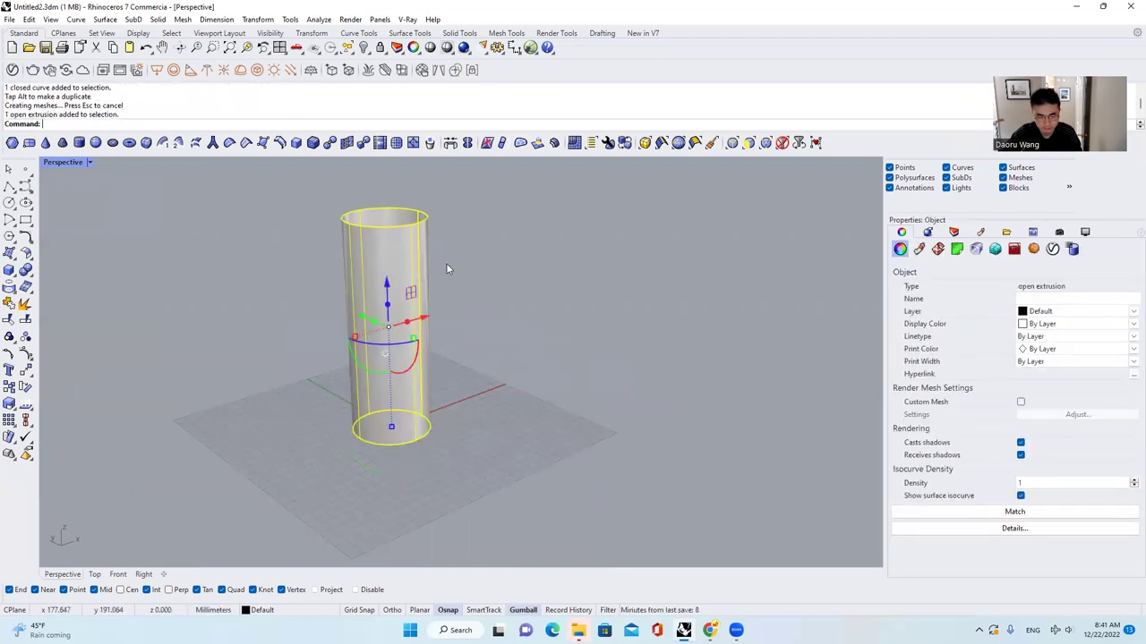
Step: Stretch the cylinder vertically past its base circle and scale it wider, leaving it deselected
{"action": "scroll", "coordinate": [464, 268], "scroll_direction": "up", "scroll_amount": 4}
{"action": "right_click_drag", "start_coordinate": [460, 272], "coordinate": [453, 286]}
{"action": "scroll", "coordinate": [451, 299], "scroll_direction": "down", "scroll_amount": 4}
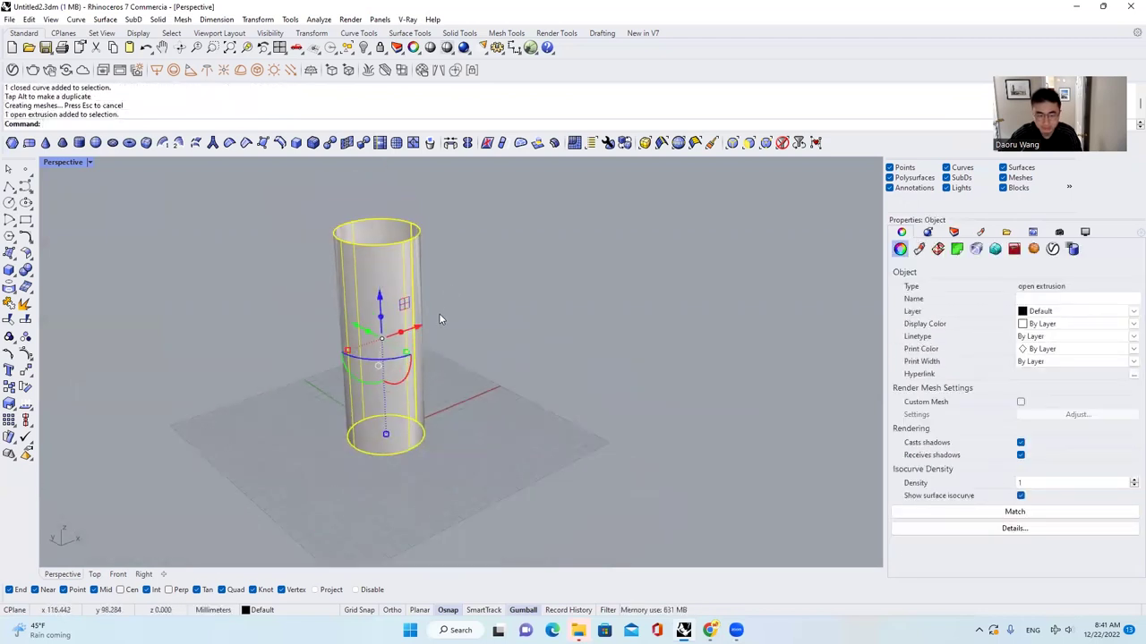
{"action": "left_click_drag", "start_coordinate": [386, 436], "coordinate": [390, 507]}
{"action": "scroll", "coordinate": [455, 423], "scroll_direction": "down", "scroll_amount": 5}
{"action": "scroll", "coordinate": [444, 401], "scroll_direction": "up", "scroll_amount": 3}
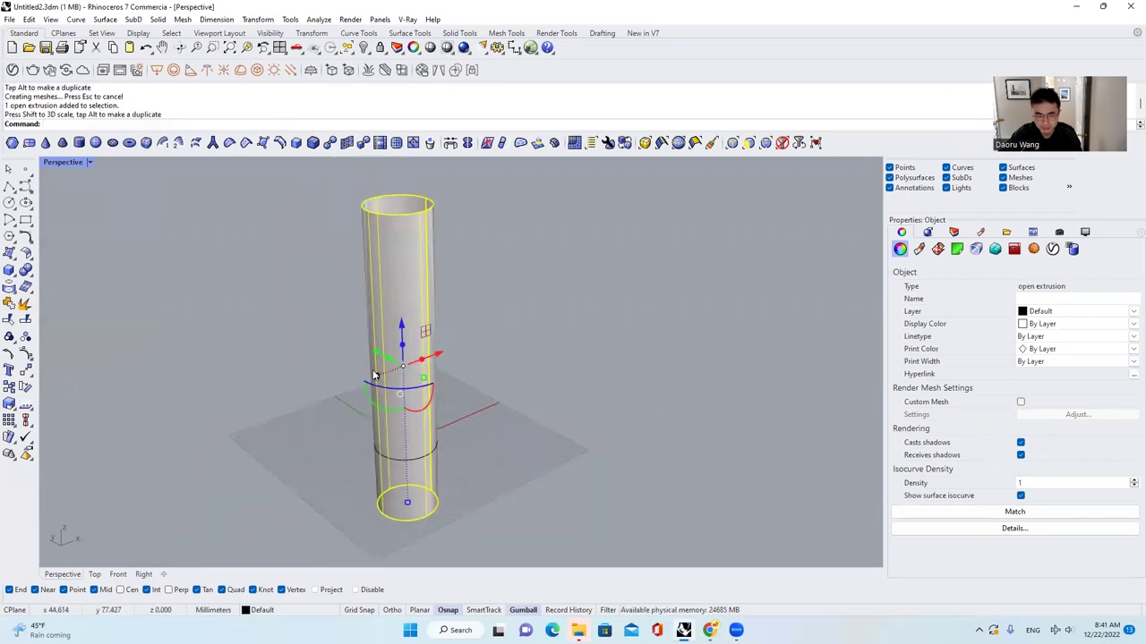
{"action": "left_click_drag", "start_coordinate": [379, 382], "coordinate": [467, 430]}
{"action": "scroll", "coordinate": [504, 370], "scroll_direction": "down", "scroll_amount": 4}
{"action": "right_click_drag", "start_coordinate": [504, 370], "coordinate": [602, 383]}
{"action": "scroll", "coordinate": [602, 379], "scroll_direction": "up", "scroll_amount": 2}
{"action": "left_click", "coordinate": [567, 376]}
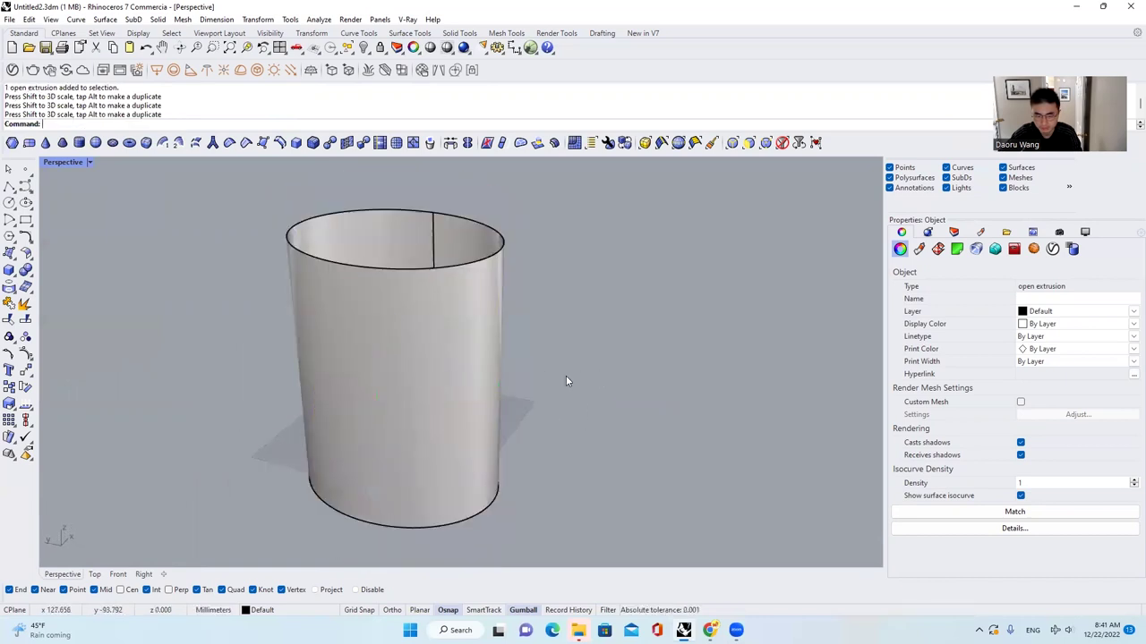
Step: Select the widened cylinder and examine its shape from different angles and distances
{"action": "left_click", "coordinate": [487, 377]}
{"action": "scroll", "coordinate": [520, 362], "scroll_direction": "down", "scroll_amount": 2}
{"action": "right_click_drag", "start_coordinate": [520, 362], "coordinate": [531, 340]}
{"action": "scroll", "coordinate": [531, 342], "scroll_direction": "up", "scroll_amount": 2}
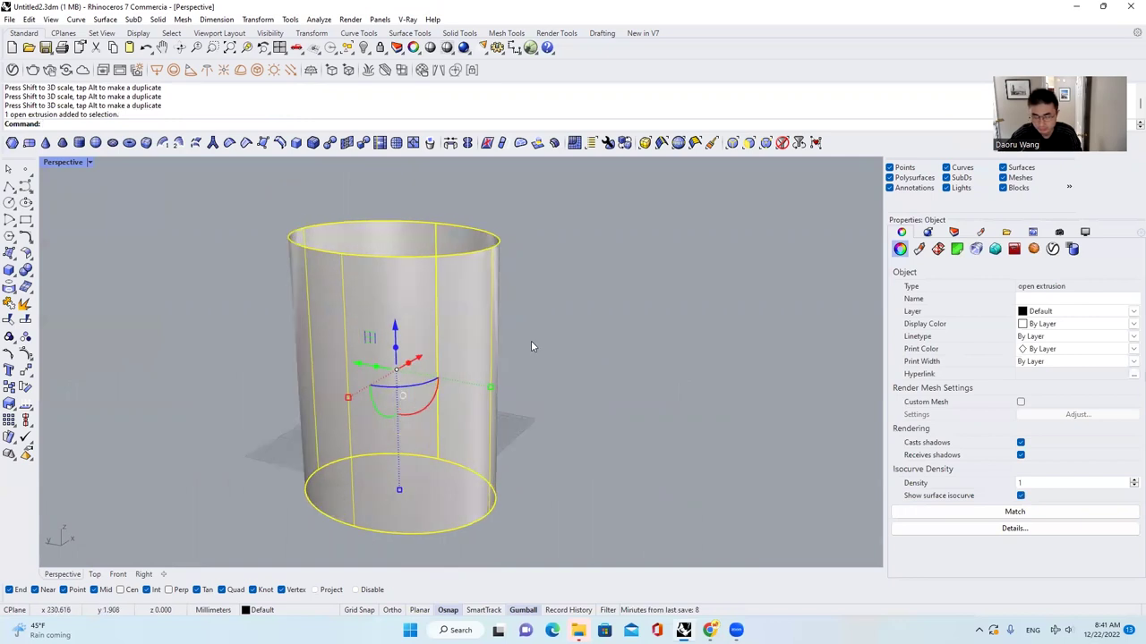
{"action": "scroll", "coordinate": [511, 347], "scroll_direction": "down", "scroll_amount": 3}
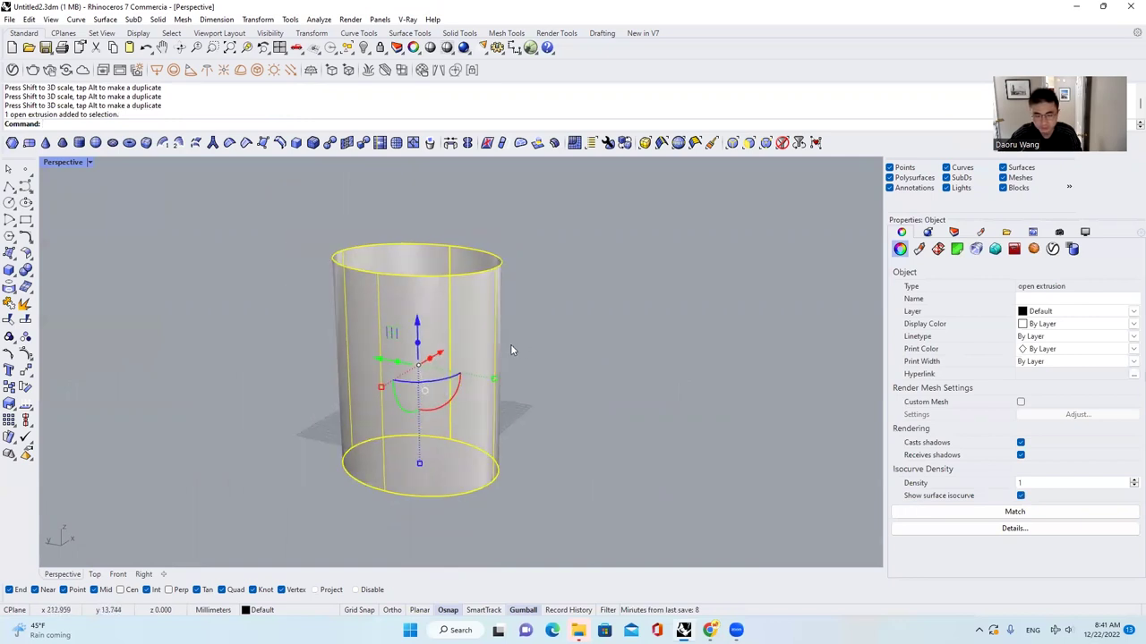
{"action": "right_click_drag", "start_coordinate": [511, 350], "coordinate": [474, 367]}
{"action": "scroll", "coordinate": [475, 367], "scroll_direction": "up", "scroll_amount": 3}
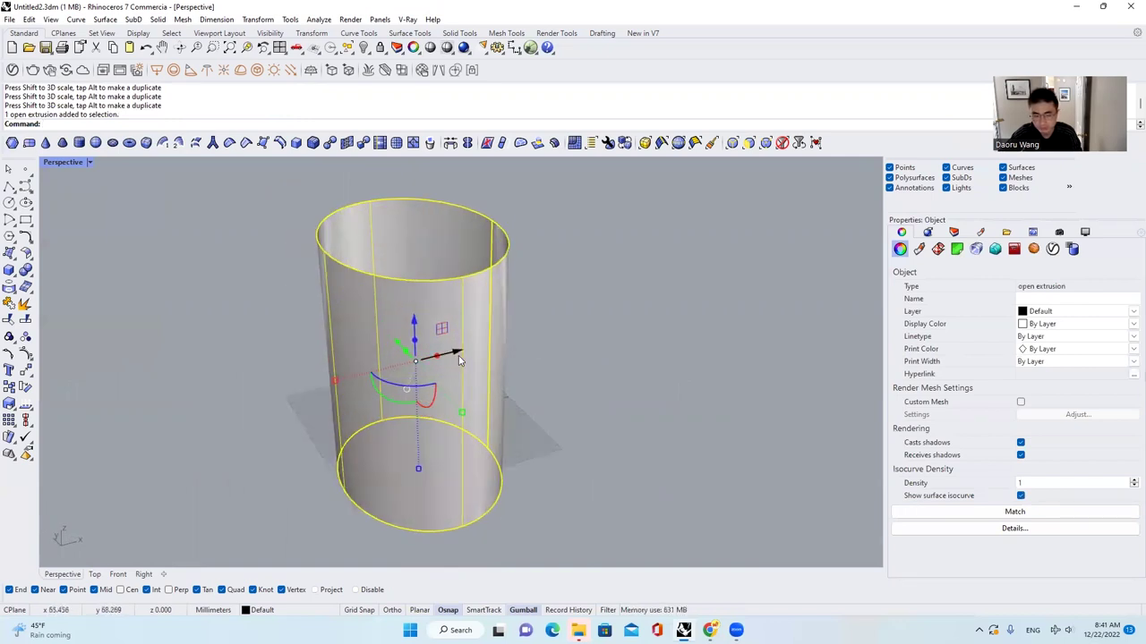
{"action": "scroll", "coordinate": [458, 356], "scroll_direction": "down", "scroll_amount": 3}
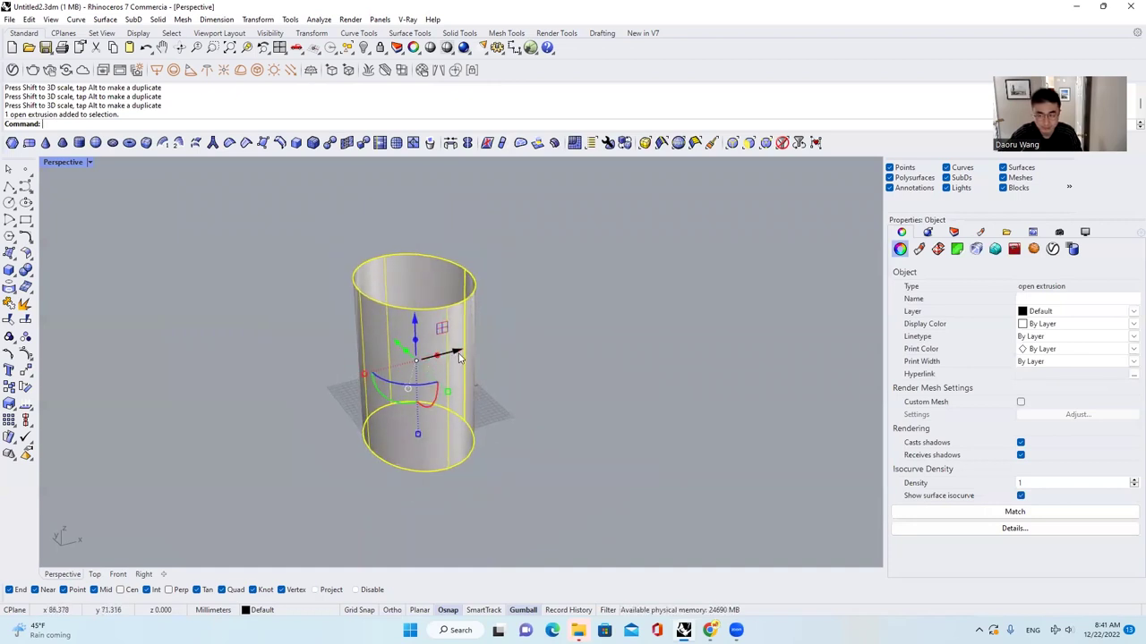
{"action": "scroll", "coordinate": [466, 353], "scroll_direction": "down", "scroll_amount": 3}
{"action": "scroll", "coordinate": [475, 350], "scroll_direction": "up", "scroll_amount": 4}
{"action": "scroll", "coordinate": [474, 350], "scroll_direction": "up", "scroll_amount": 2}
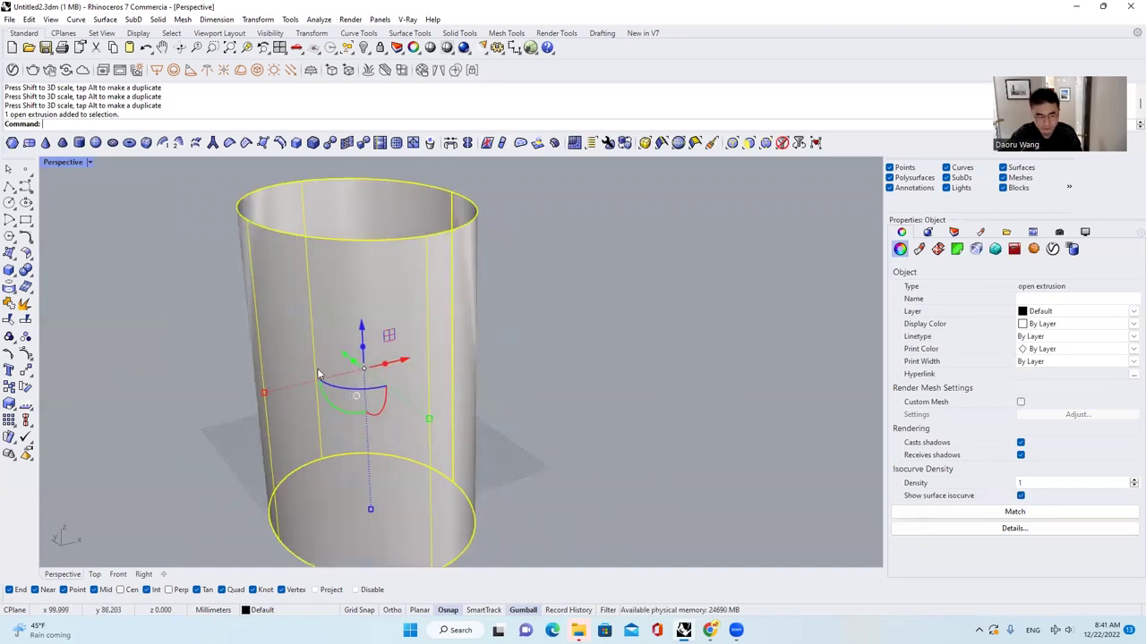
{"action": "scroll", "coordinate": [460, 371], "scroll_direction": "down", "scroll_amount": 3}
Step: Delete the cylinder and its base circle
{"action": "key", "text": "Delete"}
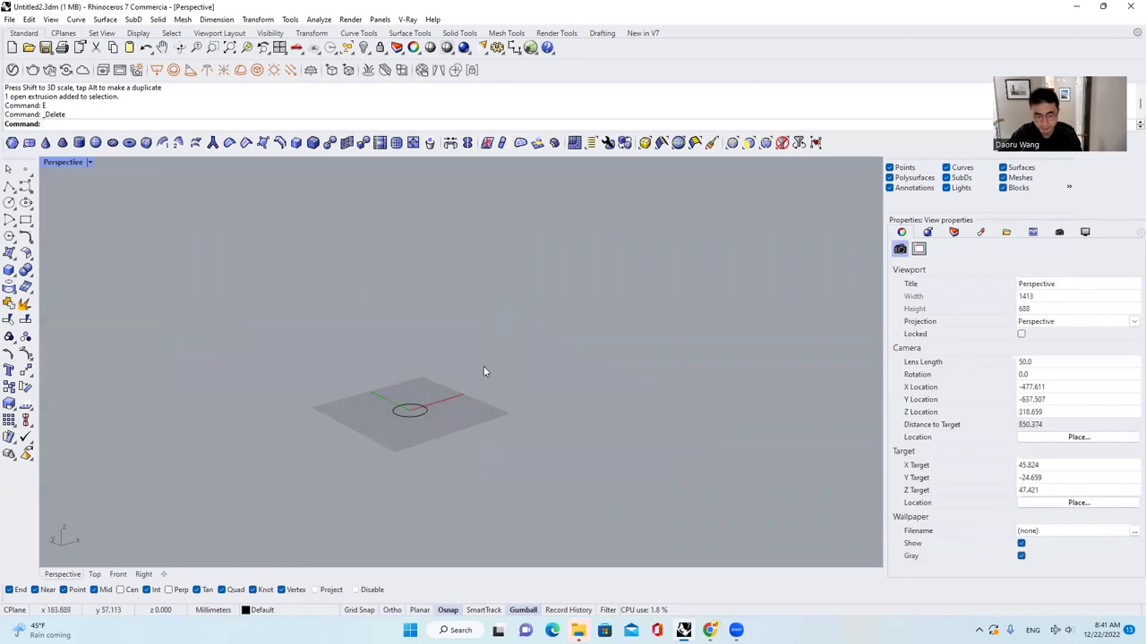
{"action": "left_click", "coordinate": [413, 403]}
{"action": "key", "text": "Delete"}
Step: Reopen Grasshopper and move its window aside so the viewport origin stays uncovered
{"action": "scroll", "coordinate": [435, 398], "scroll_direction": "up", "scroll_amount": 3}
{"action": "scroll", "coordinate": [420, 394], "scroll_direction": "down", "scroll_amount": 2}
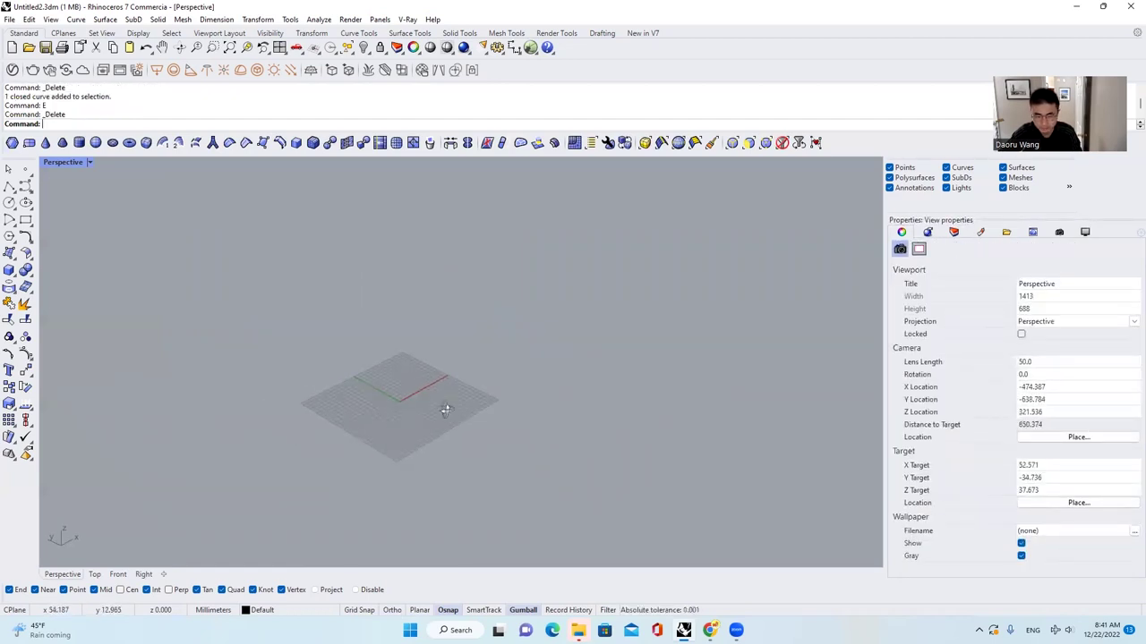
{"action": "scroll", "coordinate": [429, 404], "scroll_direction": "up", "scroll_amount": 2}
{"action": "scroll", "coordinate": [426, 396], "scroll_direction": "up", "scroll_amount": 2}
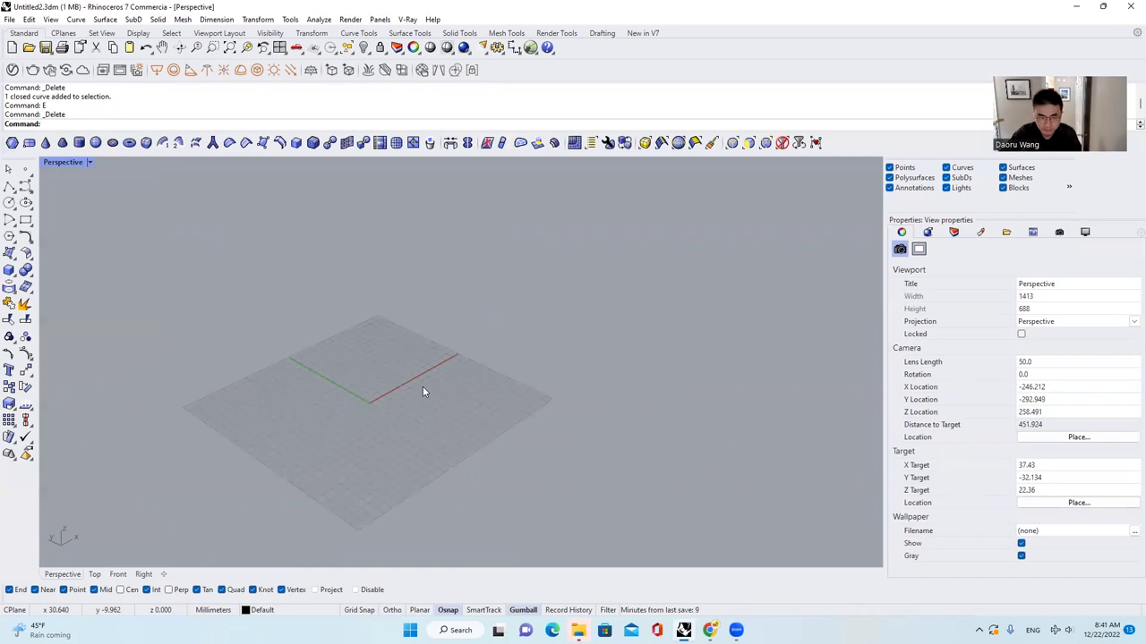
{"action": "scroll", "coordinate": [425, 407], "scroll_direction": "up", "scroll_amount": 3}
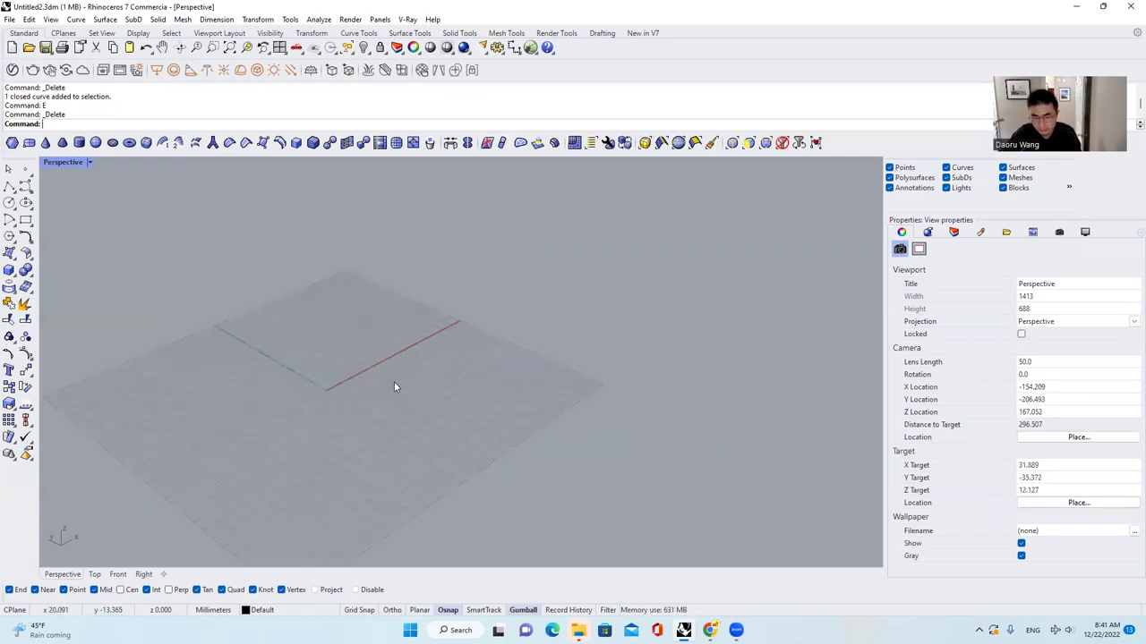
{"action": "scroll", "coordinate": [394, 387], "scroll_direction": "up", "scroll_amount": 2}
{"action": "type", "text": "Grasshopper"}
{"action": "key", "text": "Return"}
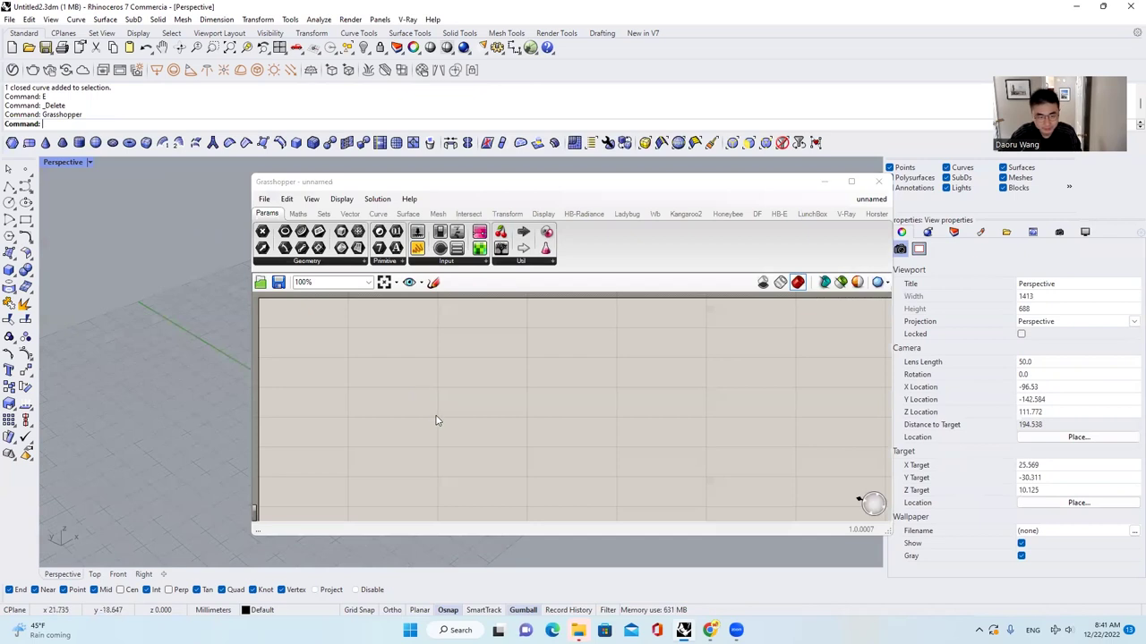
{"action": "left_click", "coordinate": [532, 186]}
{"action": "left_click_drag", "start_coordinate": [775, 186], "coordinate": [1023, 185]}
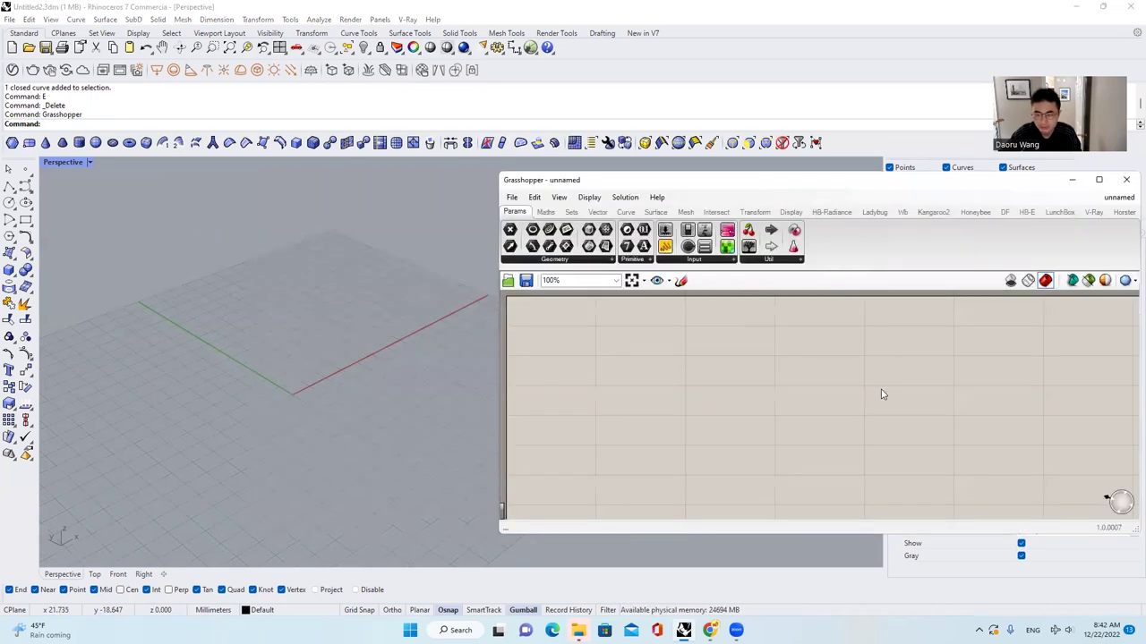
Step: Add a Circle component to the Grasshopper canvas and keep the window clear of the viewport origin
{"action": "left_click", "coordinate": [627, 213]}
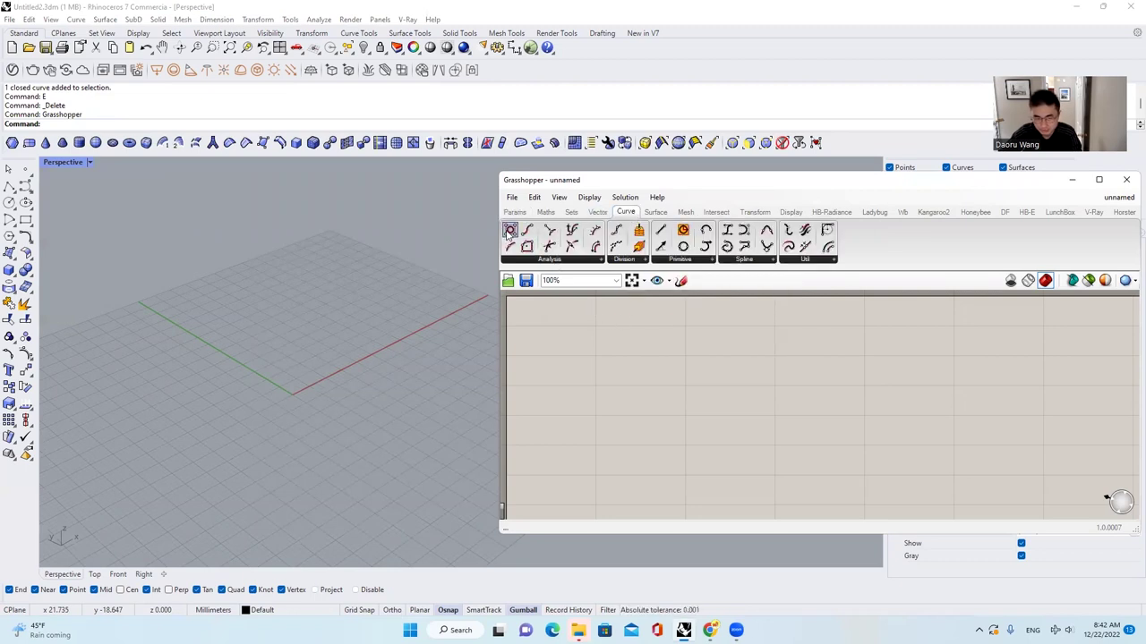
{"action": "left_click_drag", "start_coordinate": [684, 231], "coordinate": [665, 369]}
{"action": "scroll", "coordinate": [663, 354], "scroll_direction": "up", "scroll_amount": 3}
{"action": "left_click_drag", "start_coordinate": [631, 186], "coordinate": [428, 158]}
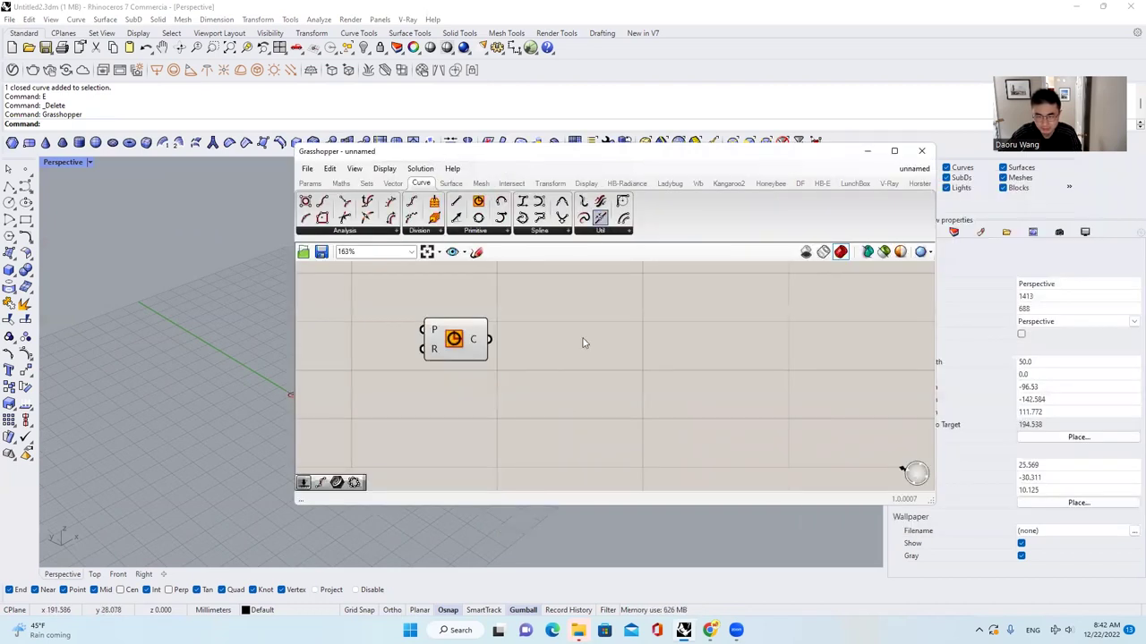
{"action": "left_click_drag", "start_coordinate": [588, 159], "coordinate": [721, 176]}
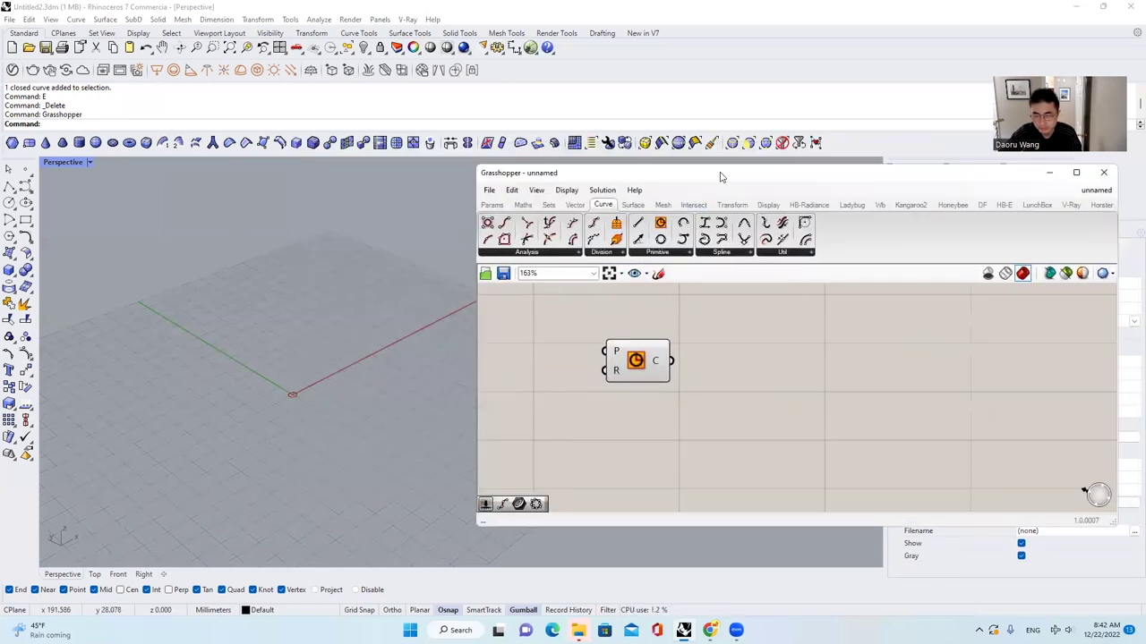
Step: Inspect the Circle component's preview at the origin and move the component to leave space on its input side
{"action": "left_click", "coordinate": [635, 369]}
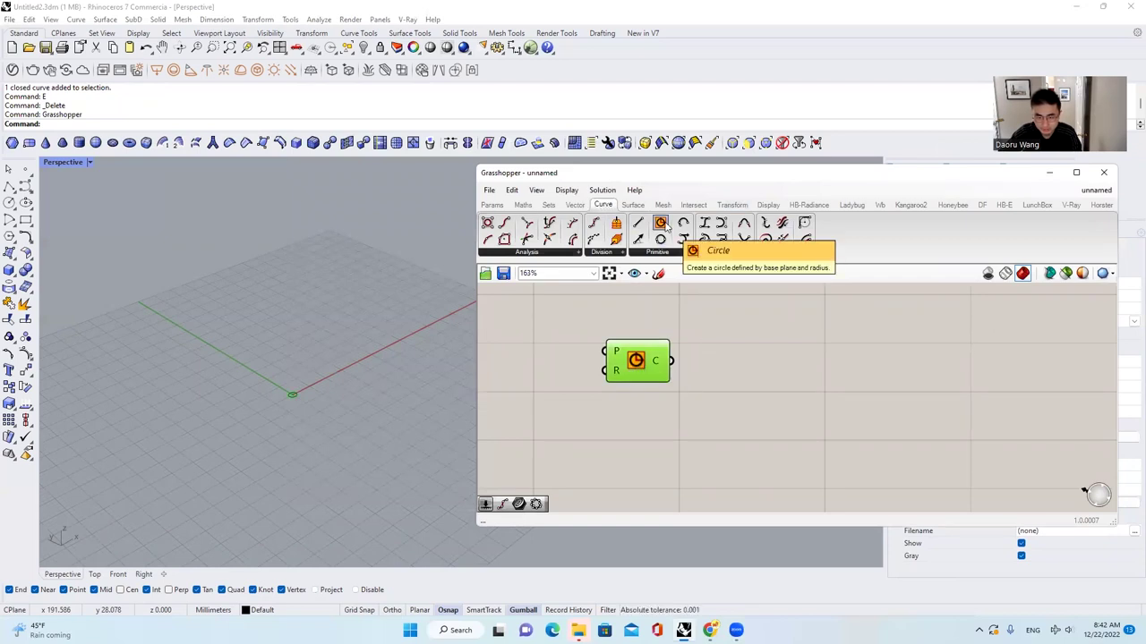
{"action": "scroll", "coordinate": [302, 404], "scroll_direction": "up", "scroll_amount": 5}
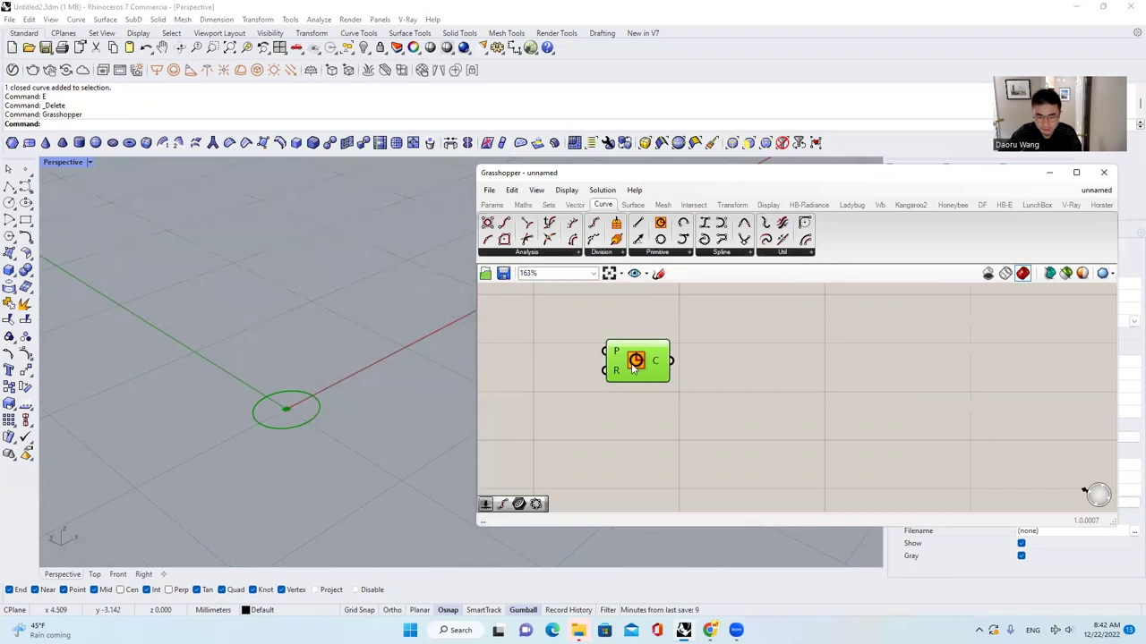
{"action": "left_click_drag", "start_coordinate": [634, 365], "coordinate": [671, 371]}
{"action": "left_click", "coordinate": [779, 378]}
{"action": "left_click", "coordinate": [673, 375]}
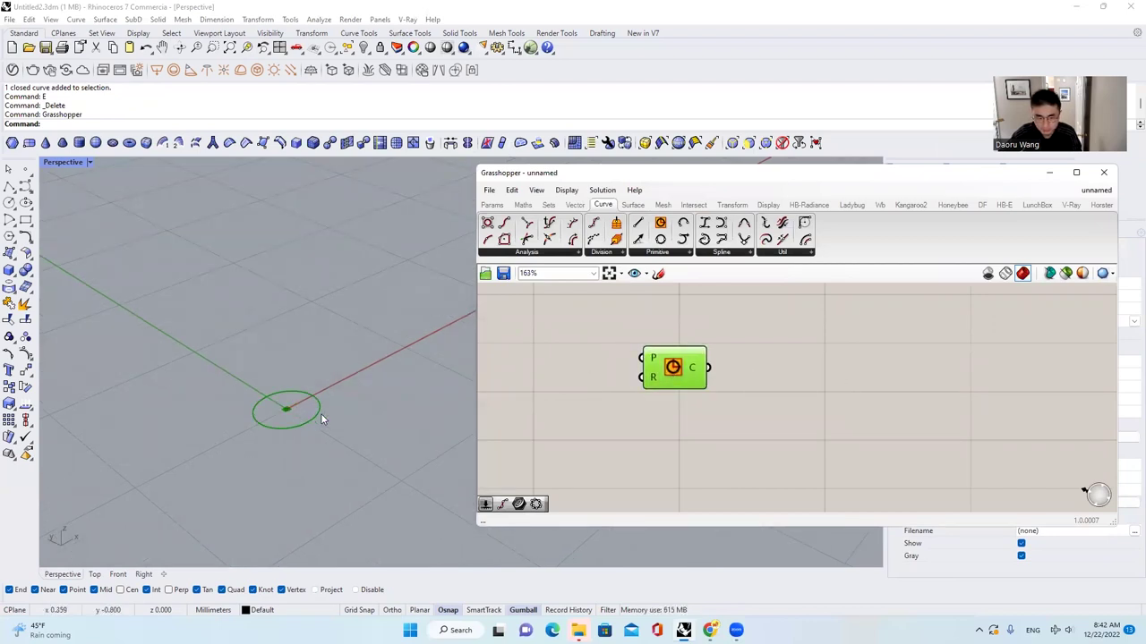
{"action": "left_click_drag", "start_coordinate": [666, 366], "coordinate": [691, 366]}
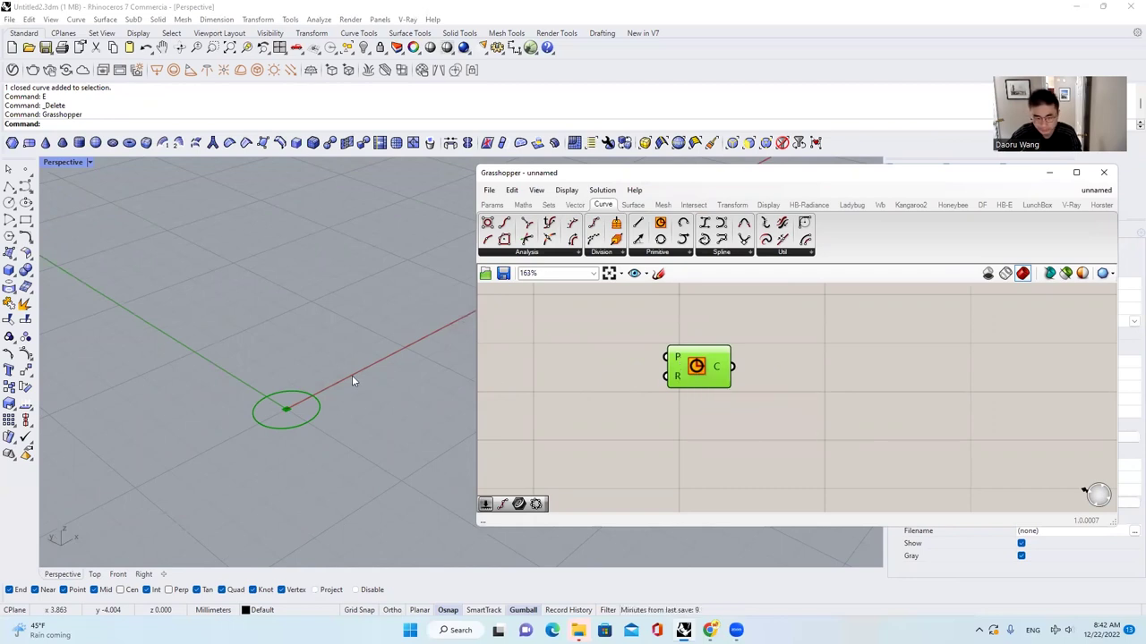
{"action": "scroll", "coordinate": [292, 412], "scroll_direction": "up", "scroll_amount": 5}
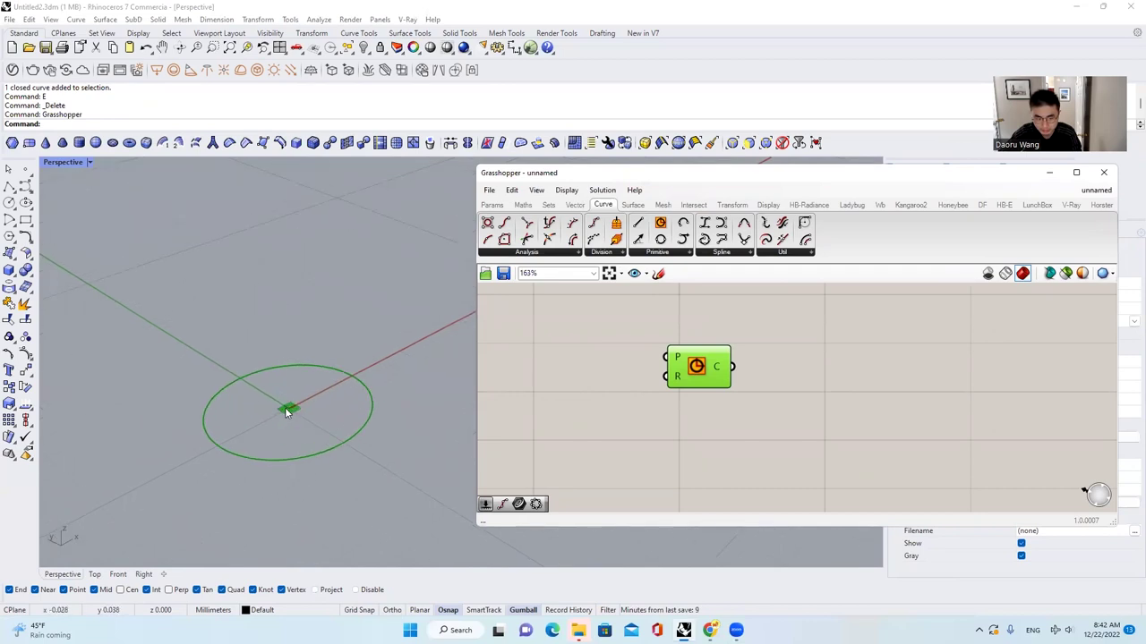
{"action": "scroll", "coordinate": [327, 413], "scroll_direction": "down", "scroll_amount": 5}
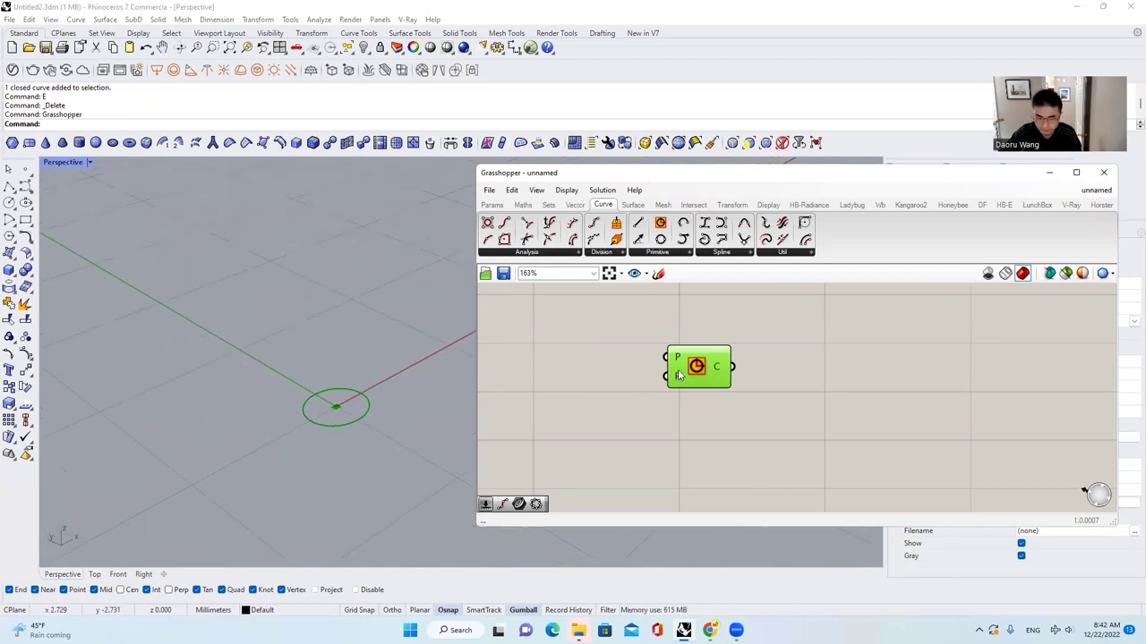
{"action": "left_click_drag", "start_coordinate": [704, 371], "coordinate": [769, 372]}
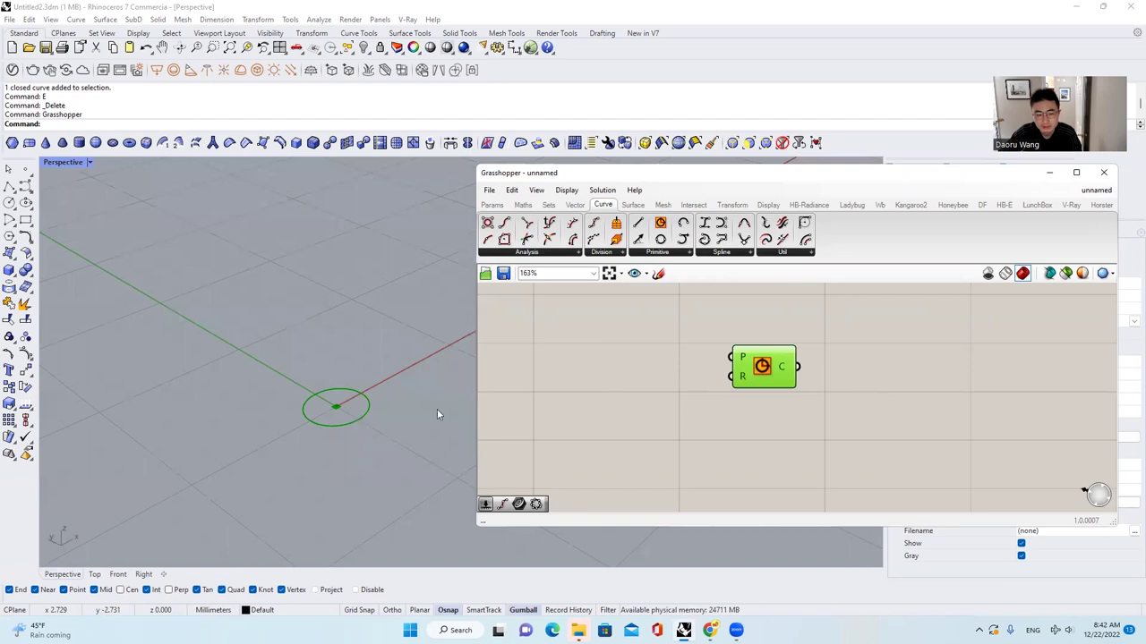
Step: Add a number slider with the value 33 and wire it to the Circle component's radius input
{"action": "scroll", "coordinate": [380, 408], "scroll_direction": "down", "scroll_amount": 2}
{"action": "scroll", "coordinate": [381, 408], "scroll_direction": "down", "scroll_amount": 1}
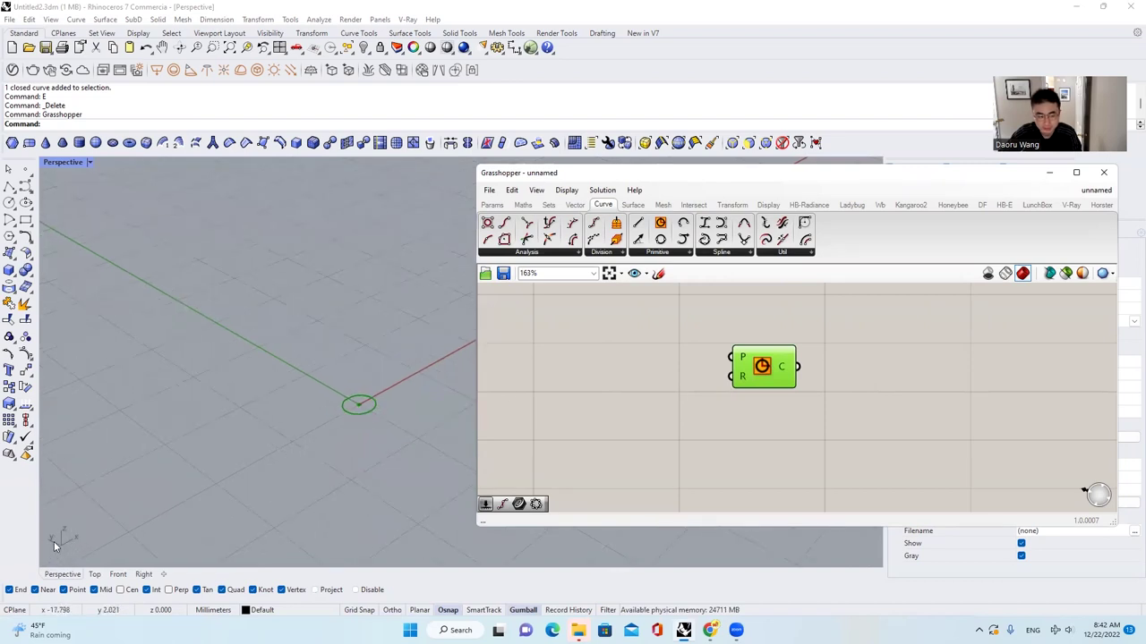
{"action": "double_click", "coordinate": [605, 382]}
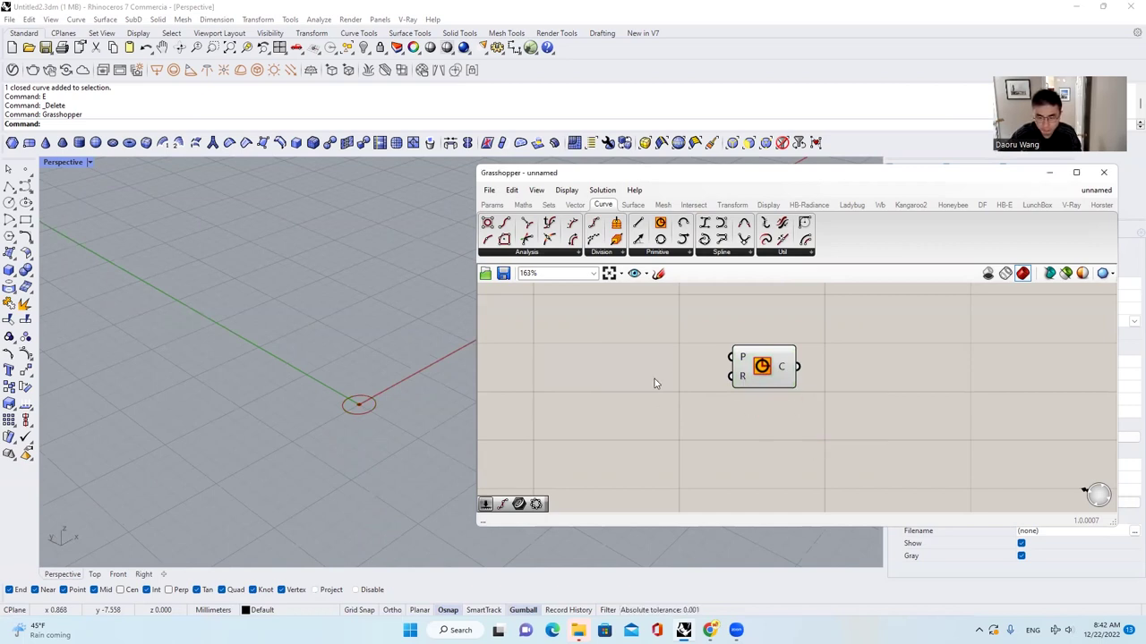
{"action": "double_click", "coordinate": [612, 378]}
{"action": "type", "text": "33"}
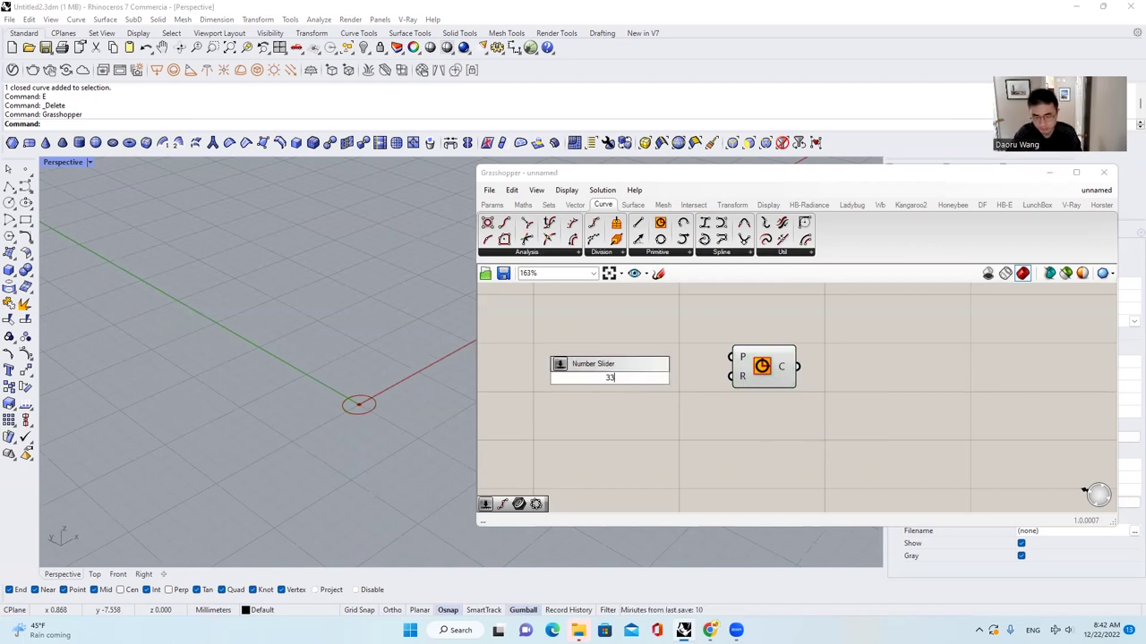
{"action": "key", "text": "Return"}
{"action": "left_click_drag", "start_coordinate": [689, 377], "coordinate": [731, 376]}
Step: Vary the circle's size with the Radius slider, trying 15 and settling on 17
{"action": "scroll", "coordinate": [305, 381], "scroll_direction": "down", "scroll_amount": 5}
{"action": "scroll", "coordinate": [620, 366], "scroll_direction": "up", "scroll_amount": 2}
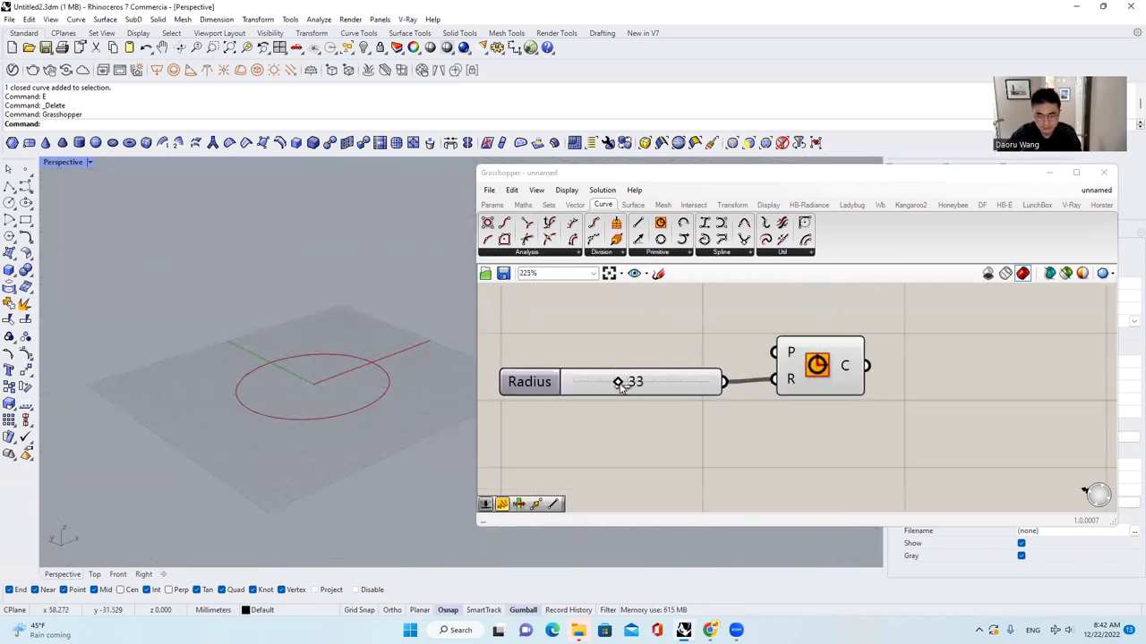
{"action": "left_click_drag", "start_coordinate": [617, 382], "coordinate": [596, 395]}
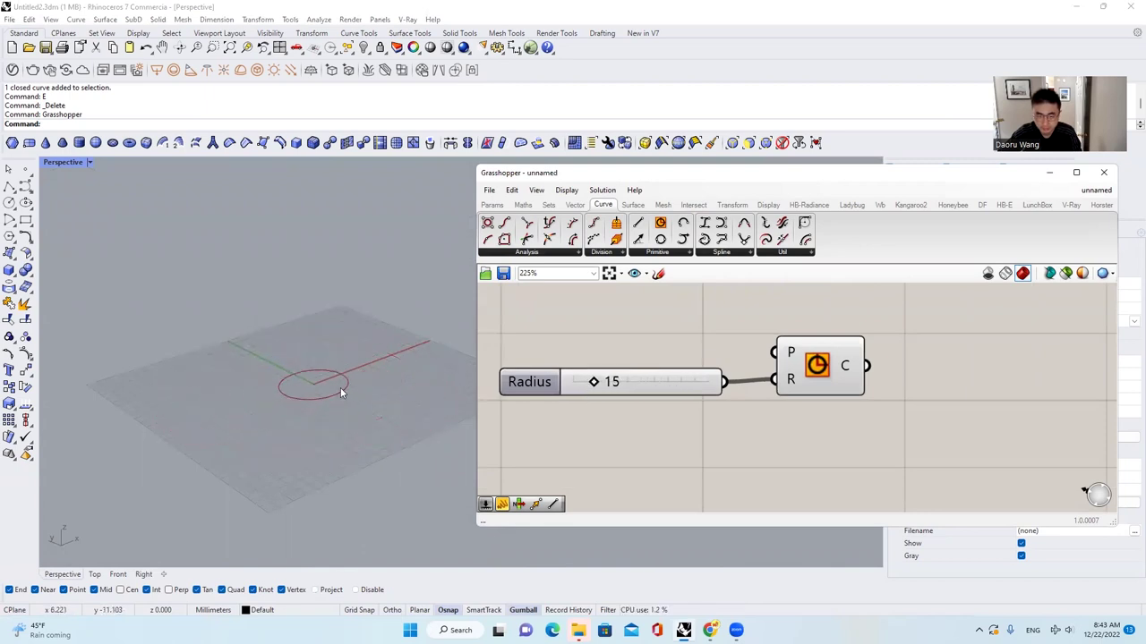
{"action": "mouse_move", "coordinate": [340, 387]}
{"action": "right_mouse_down"}
{"action": "mouse_move", "coordinate": [360, 397]}
{"action": "mouse_move", "coordinate": [276, 365]}
{"action": "mouse_move", "coordinate": [396, 428]}
{"action": "mouse_move", "coordinate": [338, 385]}
{"action": "right_mouse_up"}
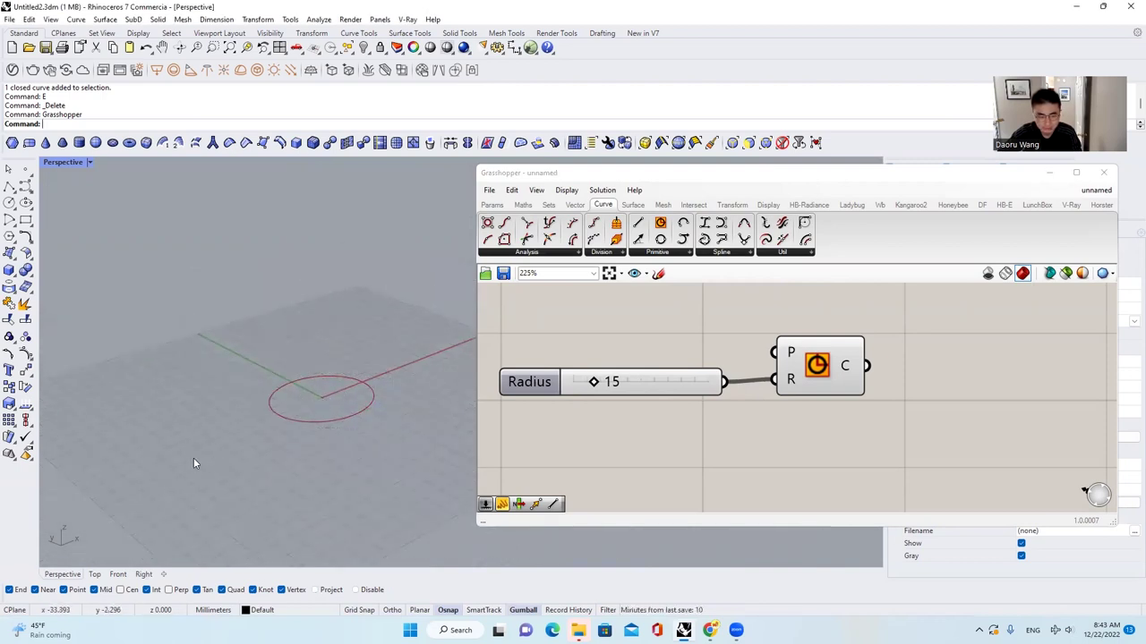
{"action": "mouse_move", "coordinate": [594, 383]}
{"action": "left_mouse_down"}
{"action": "mouse_move", "coordinate": [581, 385]}
{"action": "mouse_move", "coordinate": [653, 385]}
{"action": "mouse_move", "coordinate": [577, 387]}
{"action": "mouse_move", "coordinate": [672, 382]}
{"action": "mouse_move", "coordinate": [574, 386]}
{"action": "mouse_move", "coordinate": [677, 385]}
{"action": "mouse_move", "coordinate": [585, 386]}
{"action": "mouse_move", "coordinate": [597, 394]}
{"action": "left_mouse_up"}
Step: Search for "ext" and add an Extrude component on the output side of the Circle component
{"action": "scroll", "coordinate": [869, 417], "scroll_direction": "down", "scroll_amount": 3}
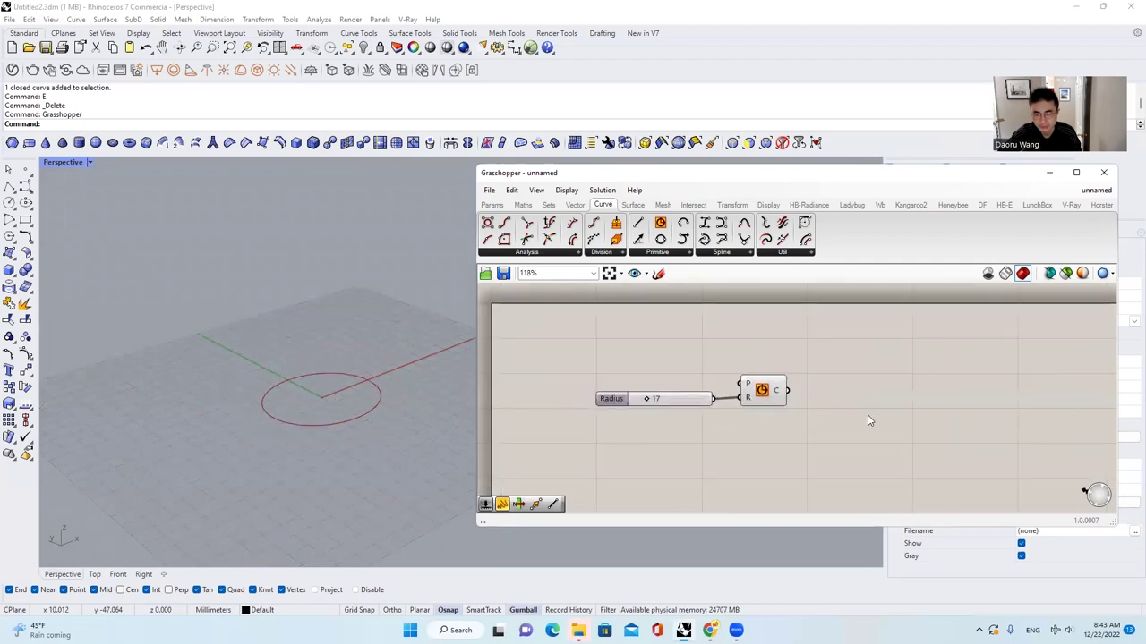
{"action": "scroll", "coordinate": [916, 409], "scroll_direction": "up", "scroll_amount": 1}
{"action": "double_click", "coordinate": [917, 404]}
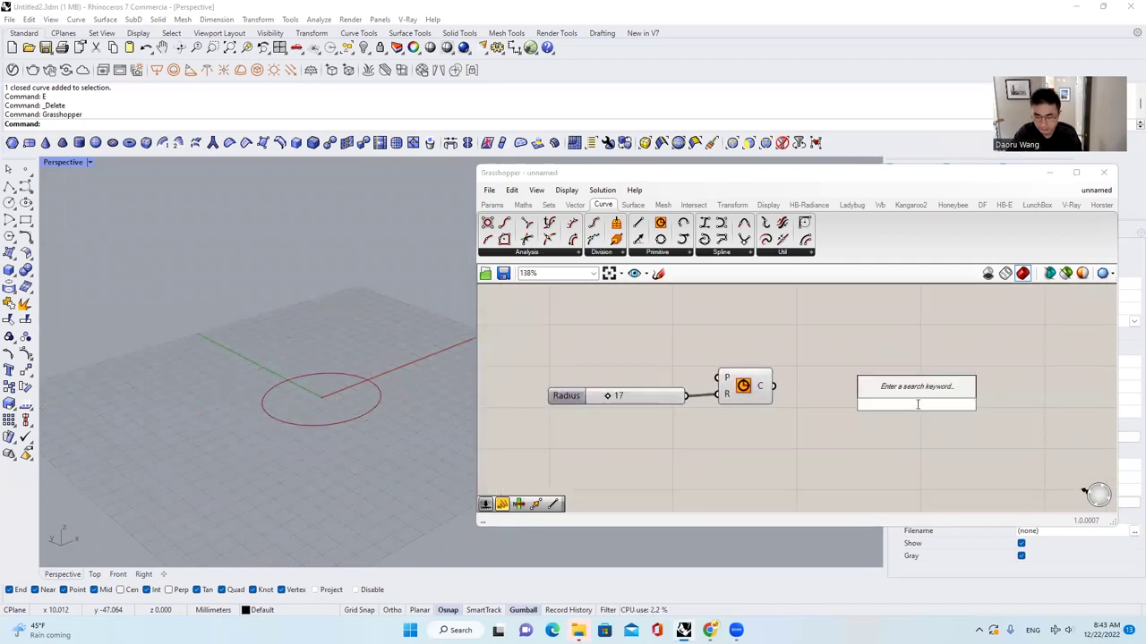
{"action": "type", "text": "ext"}
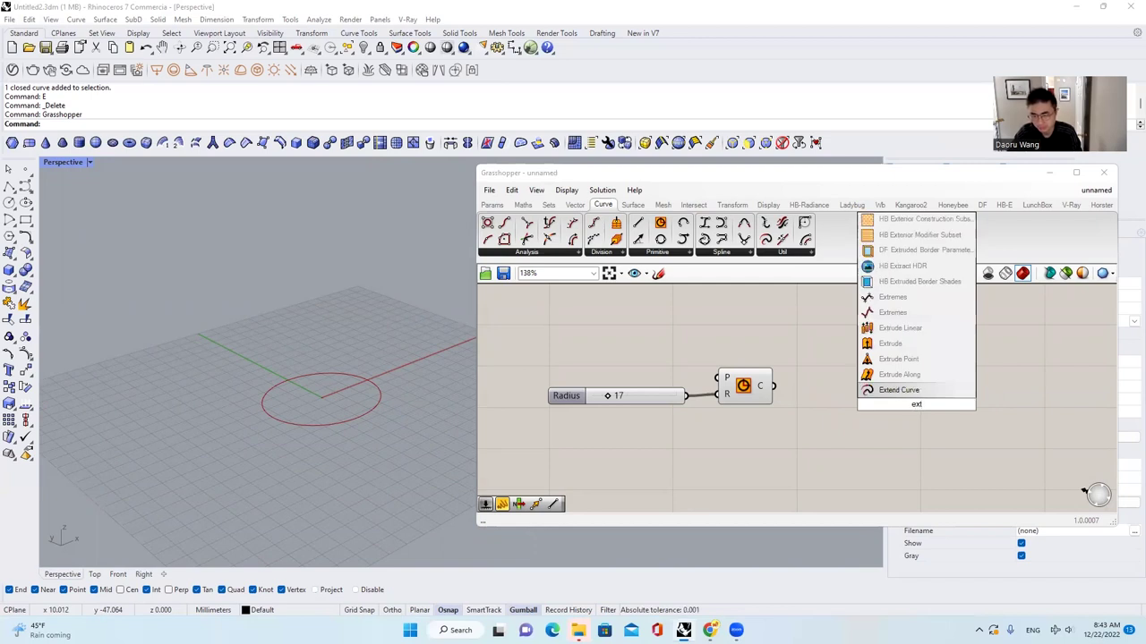
{"action": "left_click", "coordinate": [951, 348]}
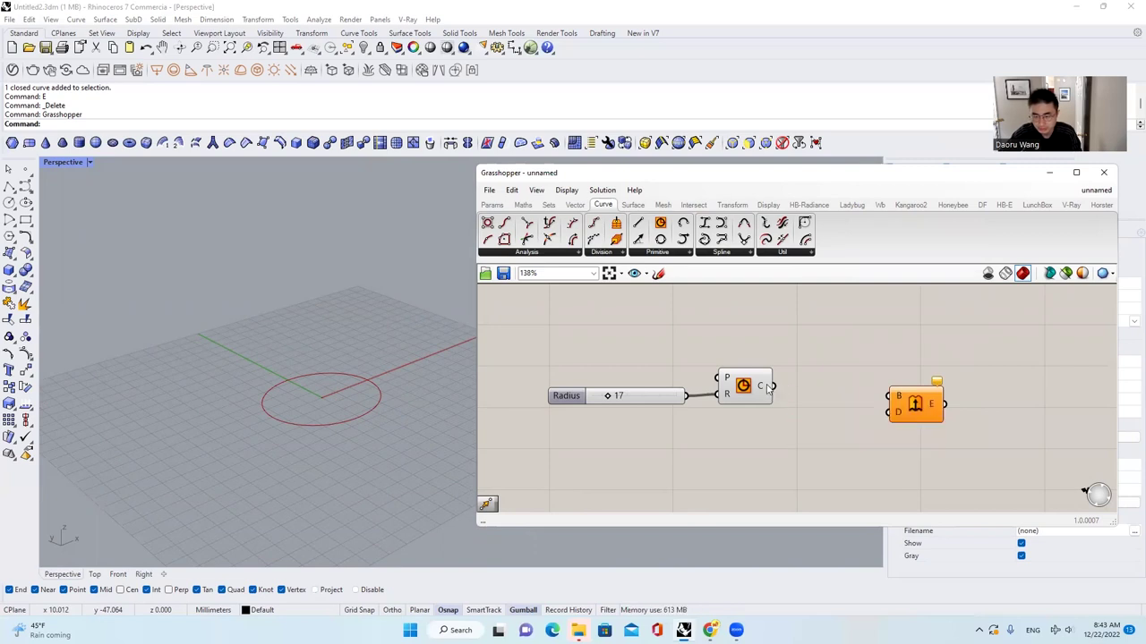
Step: Select the Circle component to highlight its preview and shift it slightly toward the Extrude component
{"action": "scroll", "coordinate": [797, 388], "scroll_direction": "up", "scroll_amount": 1}
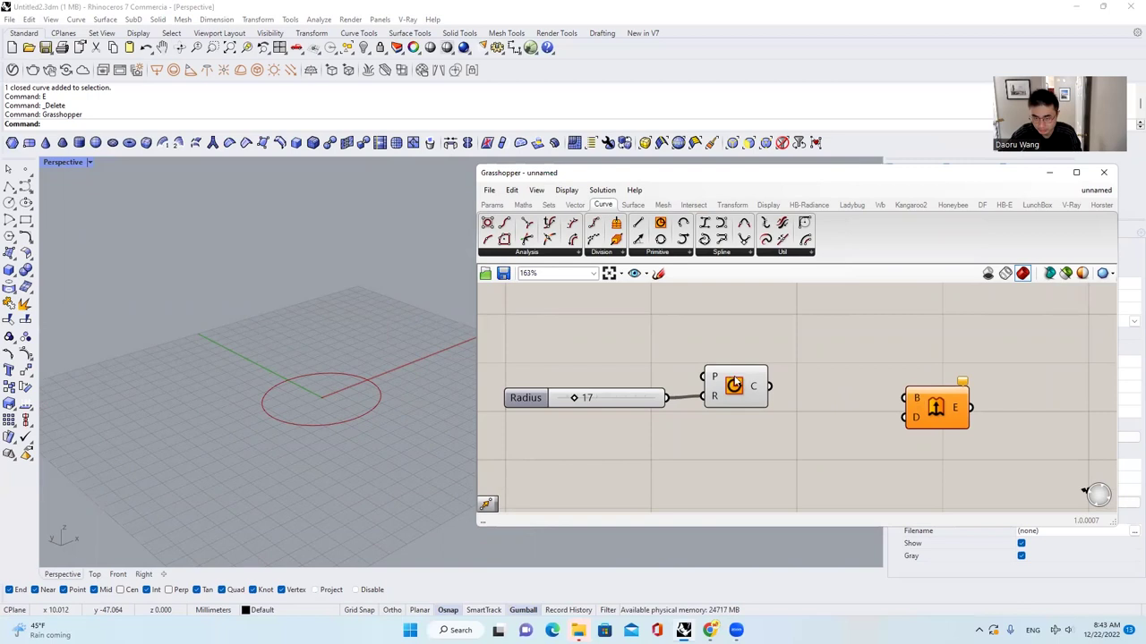
{"action": "left_click", "coordinate": [737, 382]}
{"action": "left_click", "coordinate": [761, 338]}
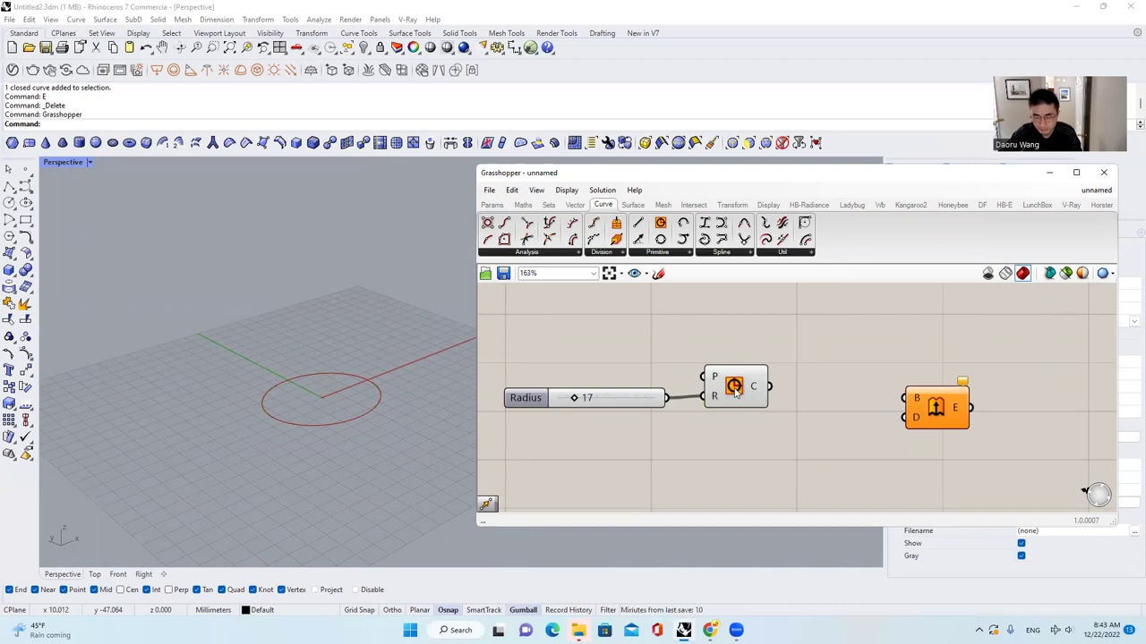
{"action": "scroll", "coordinate": [735, 391], "scroll_direction": "up", "scroll_amount": 2}
{"action": "scroll", "coordinate": [736, 392], "scroll_direction": "down", "scroll_amount": 1}
{"action": "scroll", "coordinate": [736, 391], "scroll_direction": "up", "scroll_amount": 1}
{"action": "left_click_drag", "start_coordinate": [734, 391], "coordinate": [762, 386]}
{"action": "left_click", "coordinate": [766, 345]}
{"action": "scroll", "coordinate": [770, 377], "scroll_direction": "down", "scroll_amount": 2}
{"action": "scroll", "coordinate": [781, 380], "scroll_direction": "up", "scroll_amount": 2}
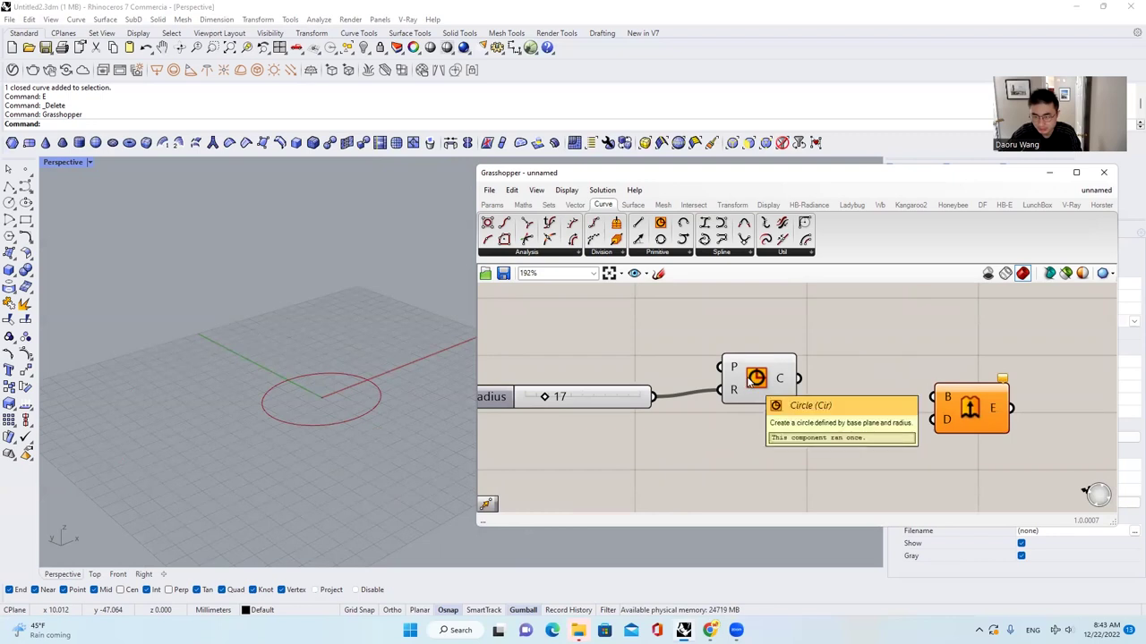
{"action": "left_click_drag", "start_coordinate": [750, 381], "coordinate": [767, 383]}
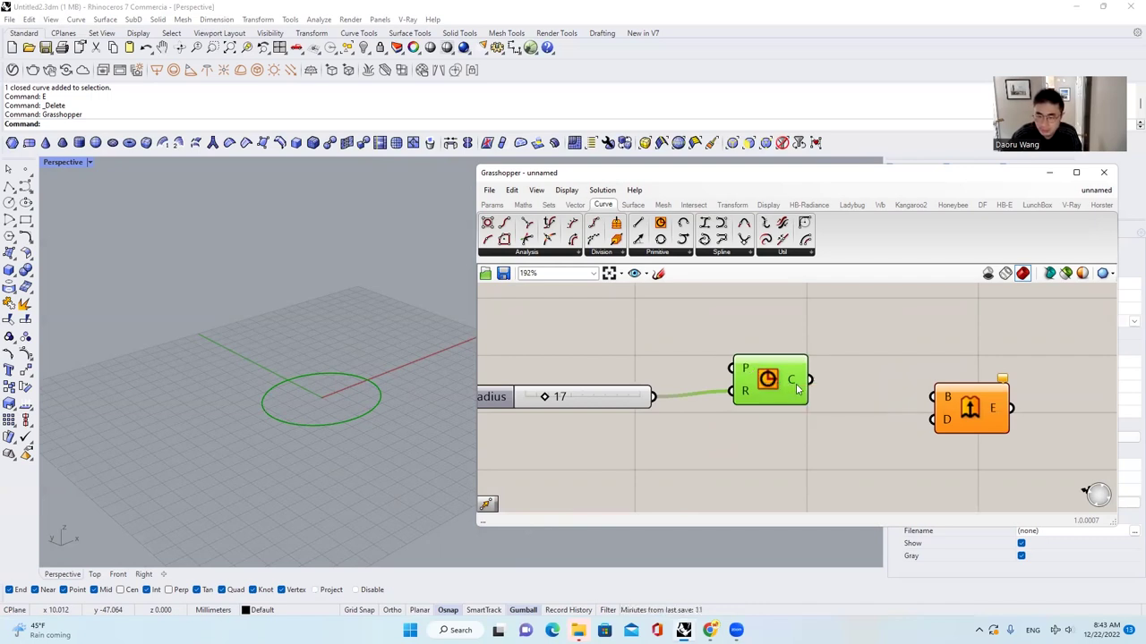
Step: Wire the Circle component's output to the base input of the Extrude component
{"action": "mouse_move", "coordinate": [798, 387]}
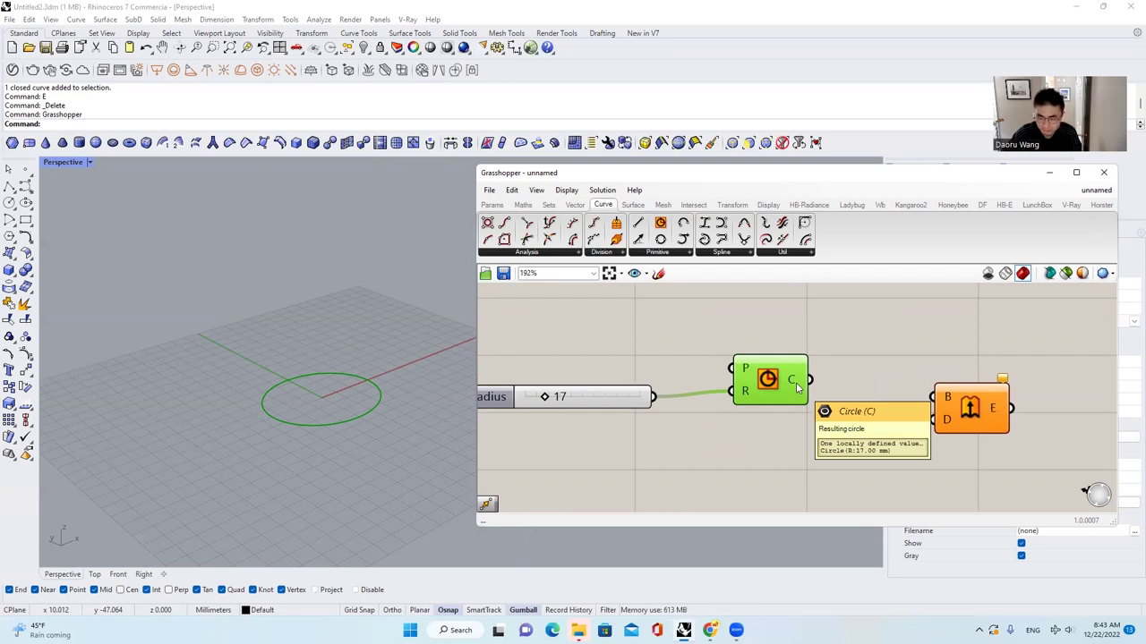
{"action": "left_click_drag", "start_coordinate": [796, 379], "coordinate": [933, 396]}
{"action": "mouse_move", "coordinate": [948, 401]}
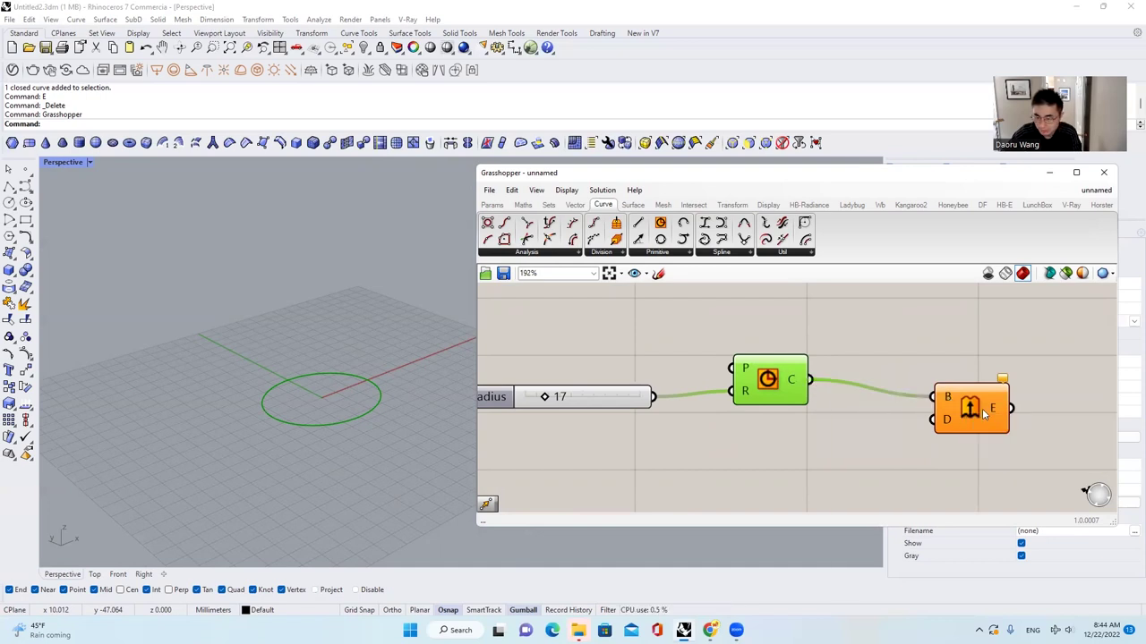
{"action": "mouse_move", "coordinate": [976, 414]}
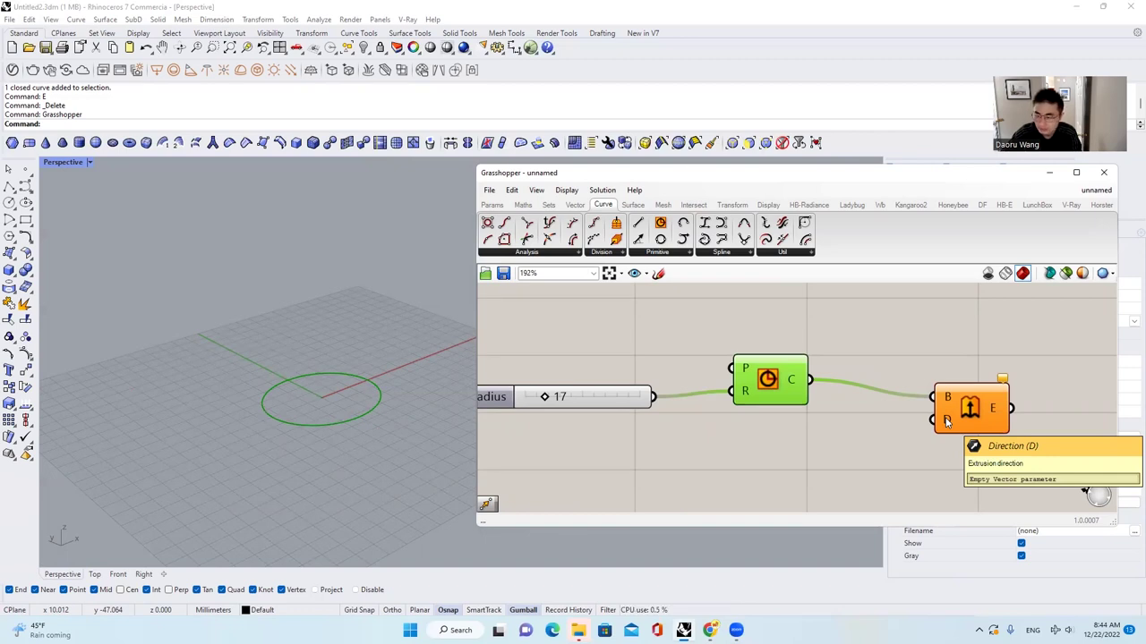
Step: Add a Unit Z vector component below the Circle component and wire it to Extrude's direction input
{"action": "scroll", "coordinate": [844, 325], "scroll_direction": "down", "scroll_amount": 1}
{"action": "double_click", "coordinate": [822, 398]}
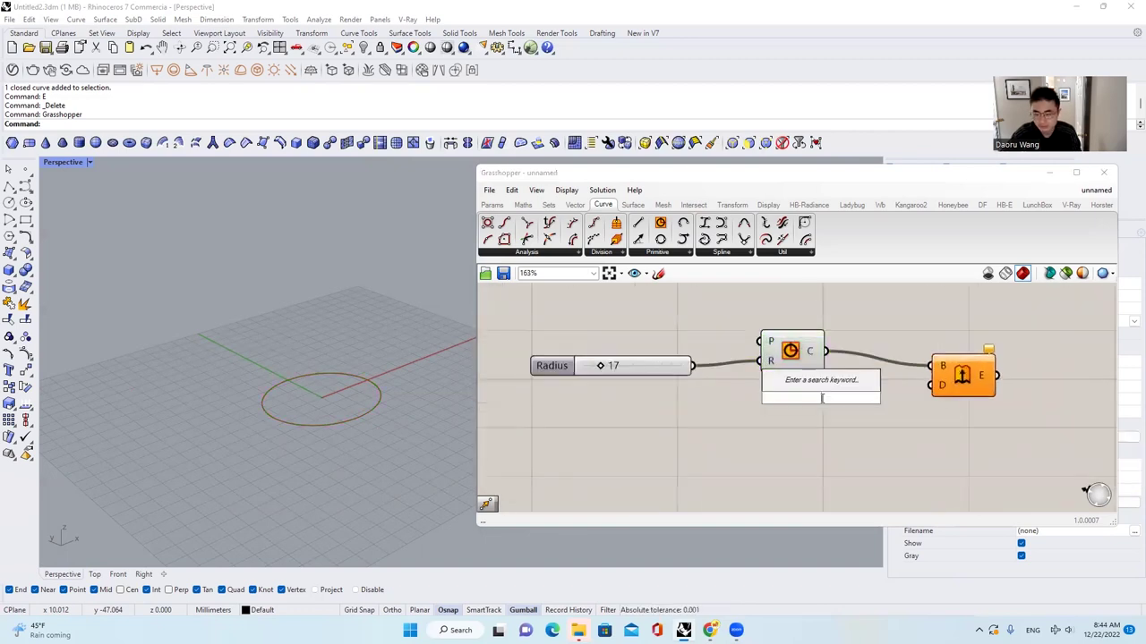
{"action": "type", "text": "z"}
{"action": "left_click", "coordinate": [830, 387]}
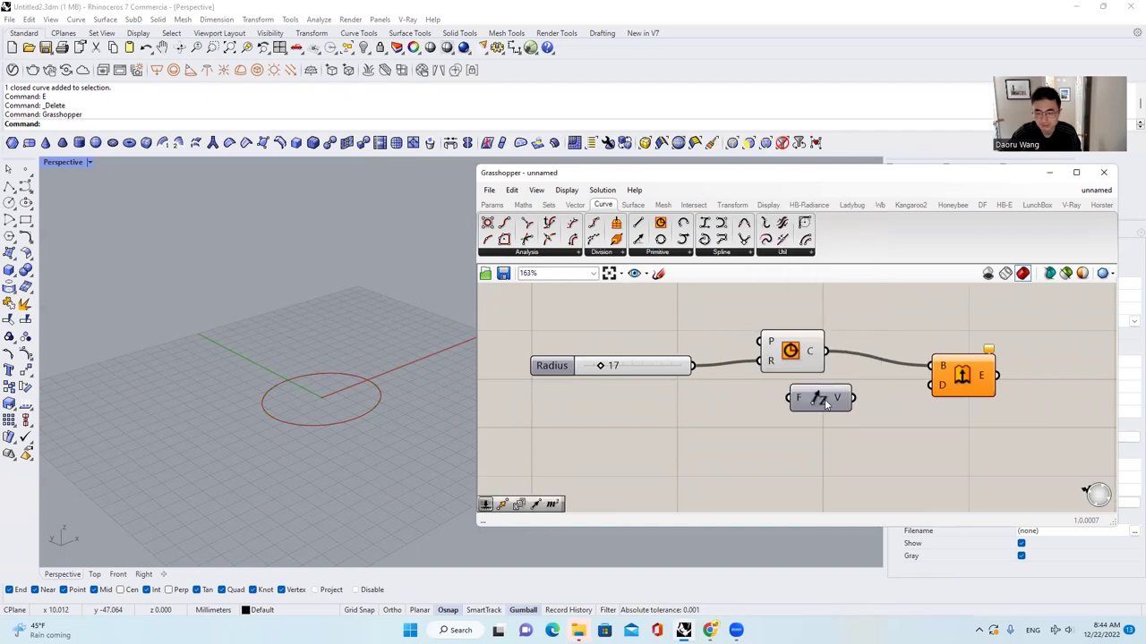
{"action": "left_click_drag", "start_coordinate": [825, 405], "coordinate": [931, 384]}
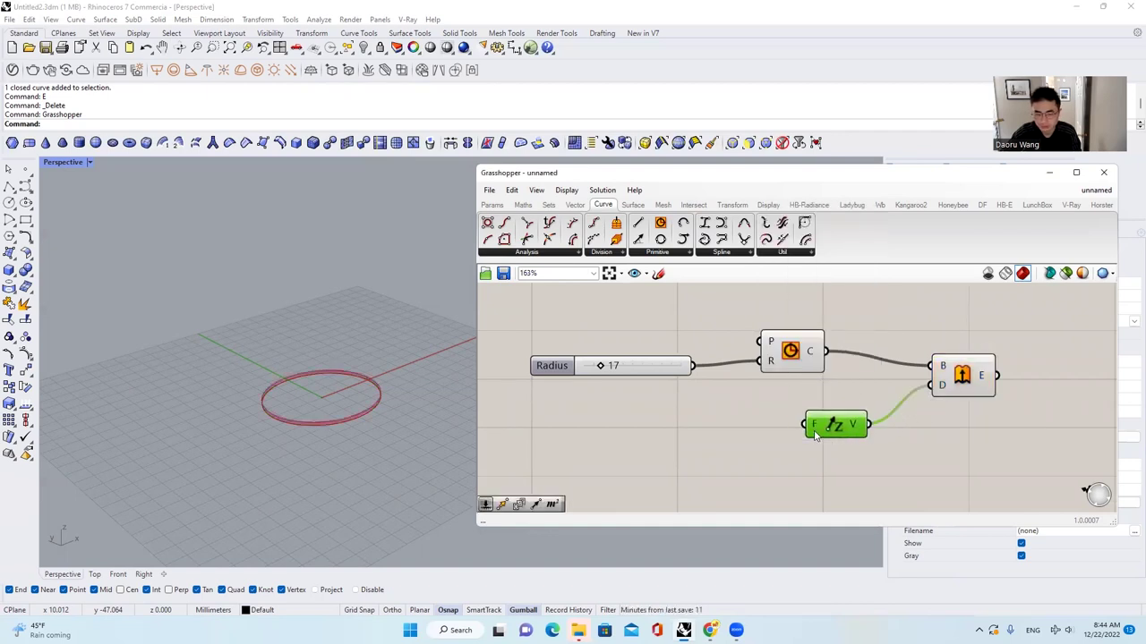
Step: Duplicate the Radius slider and wire the copy to the factor input of the Unit Z component
{"action": "right_click_drag", "start_coordinate": [811, 428], "coordinate": [815, 379]}
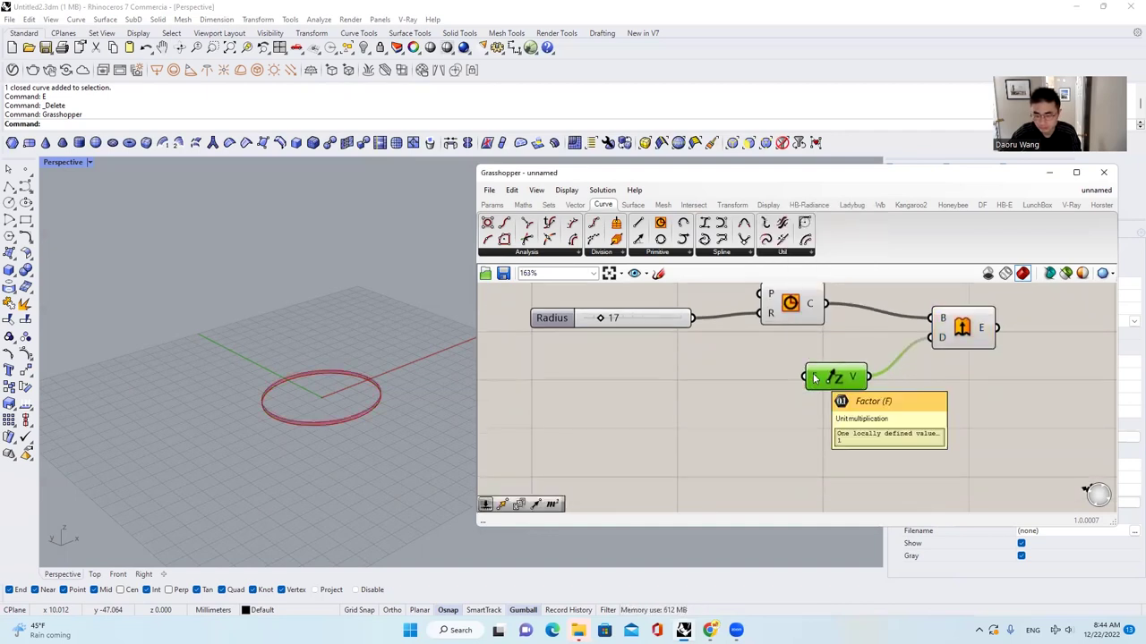
{"action": "double_click", "coordinate": [652, 377]}
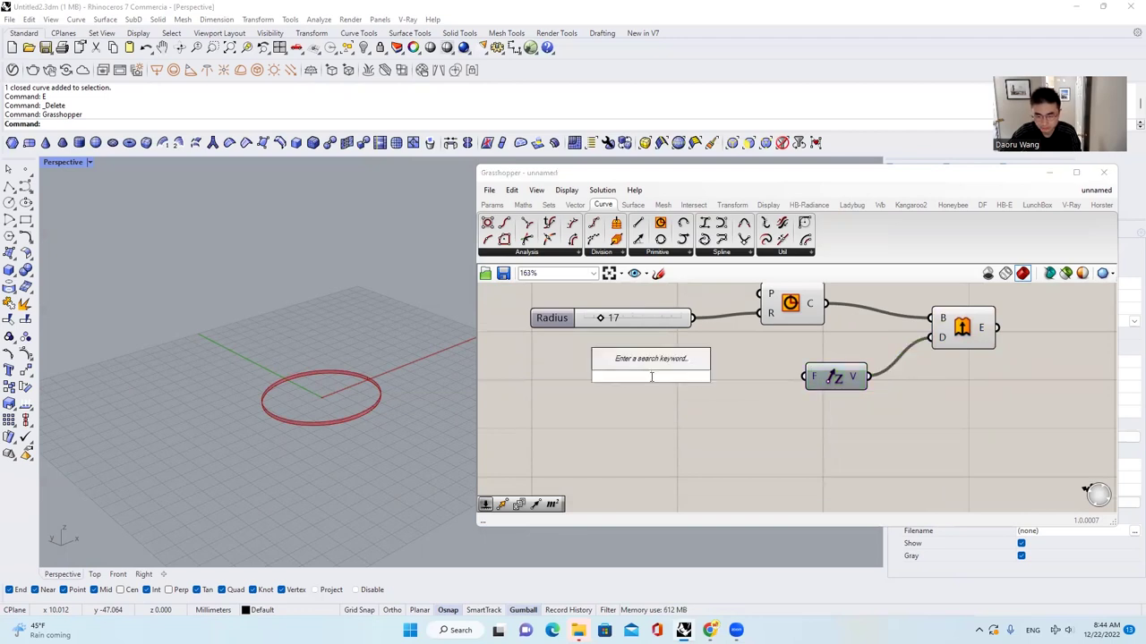
{"action": "left_click_drag", "start_coordinate": [668, 326], "coordinate": [790, 379], "text": "alt"}
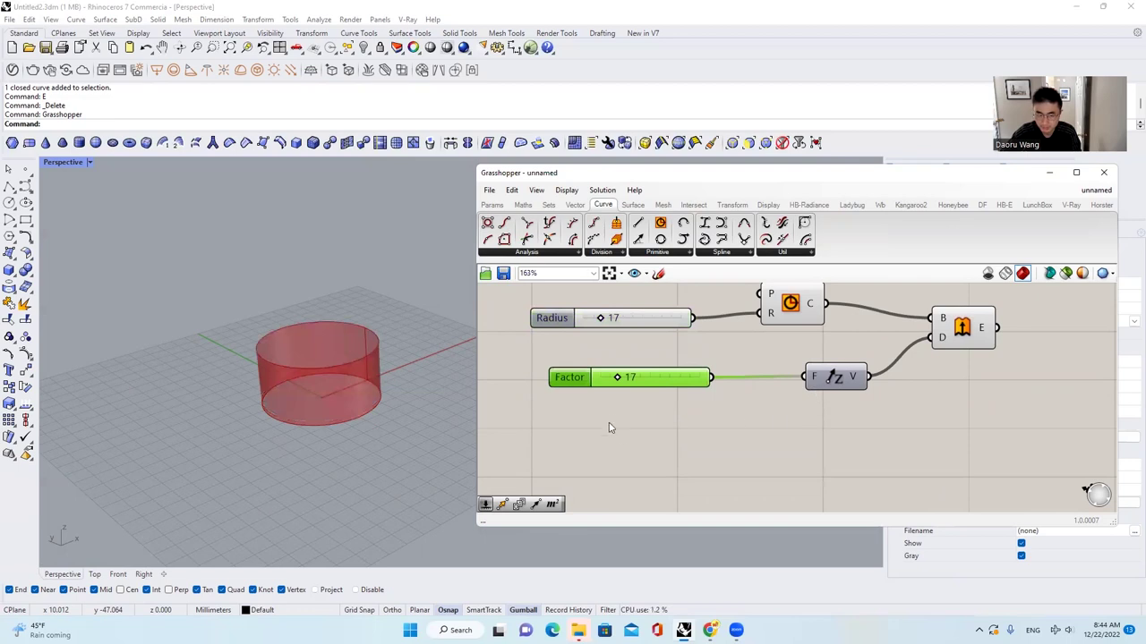
Step: Set the Factor slider to 53 and examine the extruded cylinder in the viewport
{"action": "scroll", "coordinate": [618, 398], "scroll_direction": "up", "scroll_amount": 1}
{"action": "left_click_drag", "start_coordinate": [624, 394], "coordinate": [689, 405]}
{"action": "scroll", "coordinate": [690, 405], "scroll_direction": "down", "scroll_amount": 2}
{"action": "scroll", "coordinate": [316, 368], "scroll_direction": "down", "scroll_amount": 4}
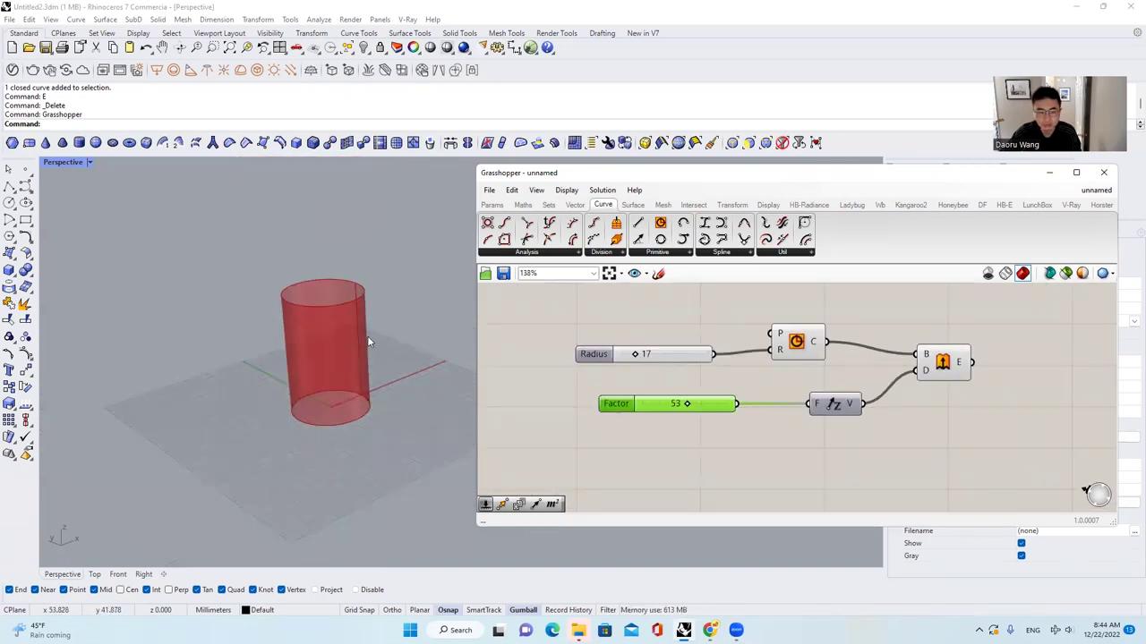
{"action": "scroll", "coordinate": [367, 335], "scroll_direction": "up", "scroll_amount": 4}
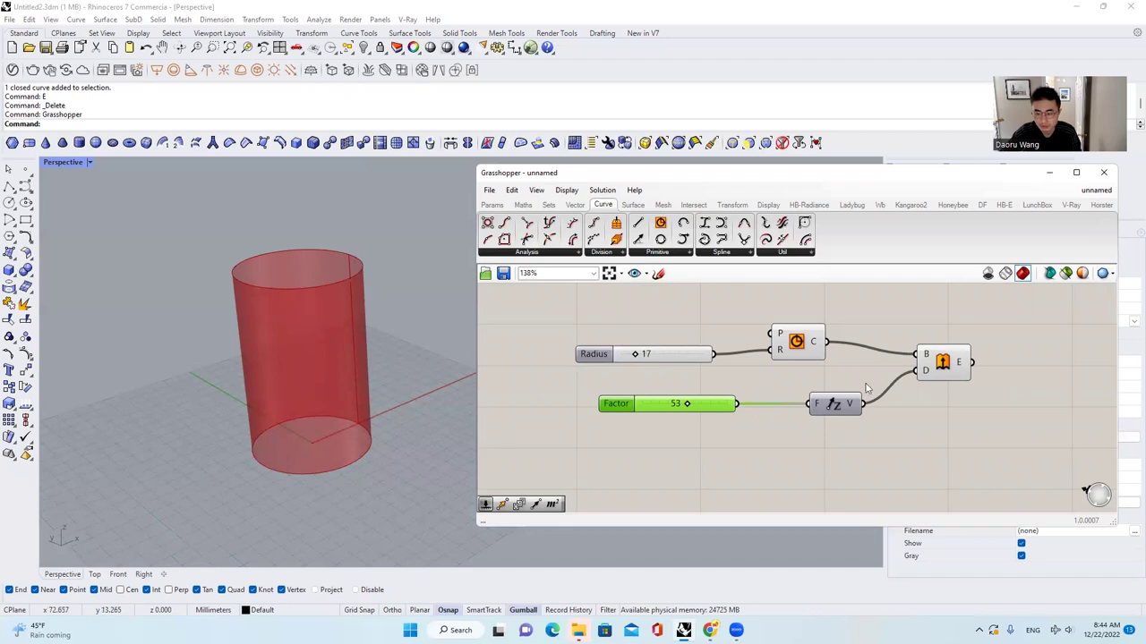
Step: Line up the Unit Z component beneath the Circle component and set the Factor slider to 69
{"action": "left_click_drag", "start_coordinate": [851, 406], "coordinate": [821, 393]}
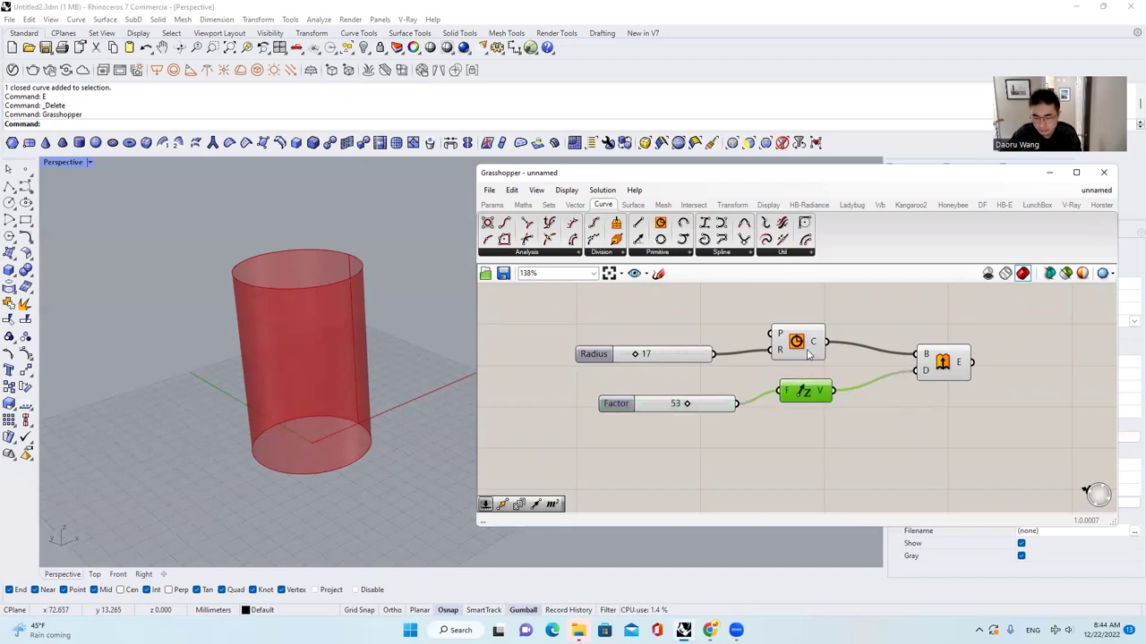
{"action": "left_click_drag", "start_coordinate": [805, 353], "coordinate": [811, 351]}
{"action": "mouse_move", "coordinate": [694, 409]}
{"action": "left_mouse_down"}
{"action": "mouse_move", "coordinate": [692, 397]}
{"action": "mouse_move", "coordinate": [719, 403]}
{"action": "mouse_move", "coordinate": [687, 402]}
{"action": "mouse_move", "coordinate": [701, 402]}
{"action": "left_mouse_up"}
{"action": "scroll", "coordinate": [723, 422], "scroll_direction": "down", "scroll_amount": 2}
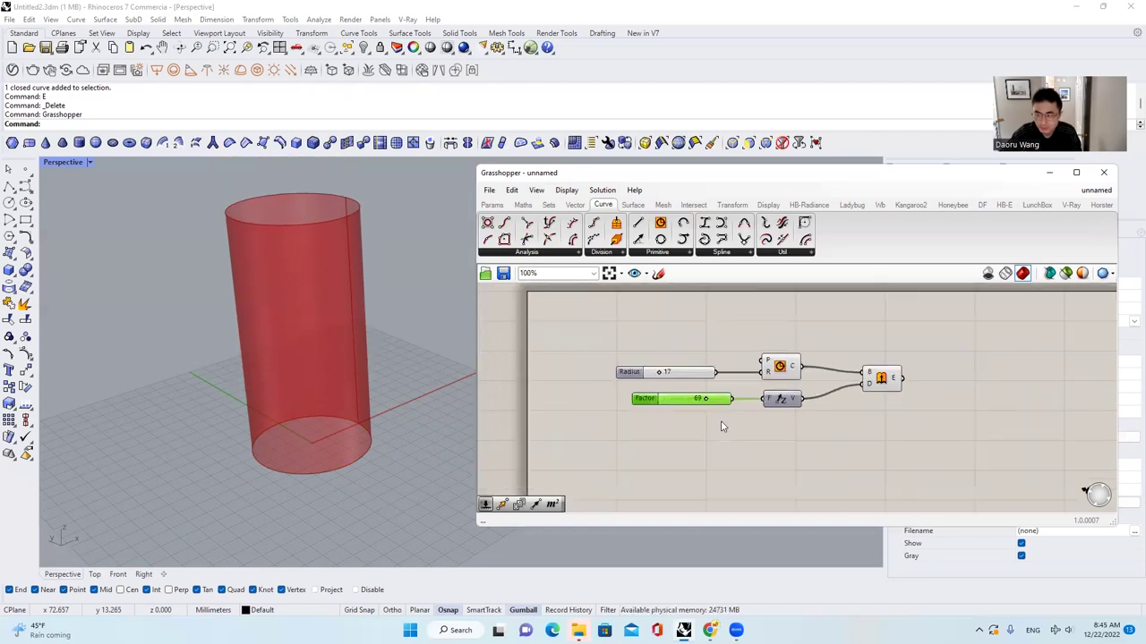
{"action": "scroll", "coordinate": [799, 365], "scroll_direction": "up", "scroll_amount": 2}
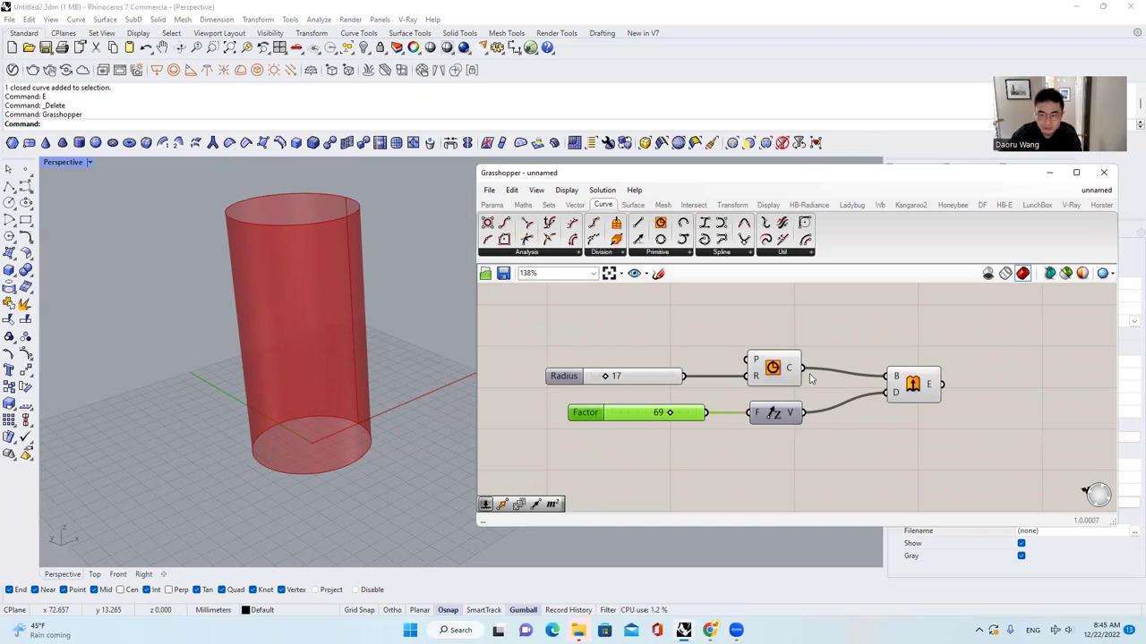
Step: Align the Radius slider directly above the Factor slider and view the whole cylinder in the viewport
{"action": "mouse_move", "coordinate": [800, 388]}
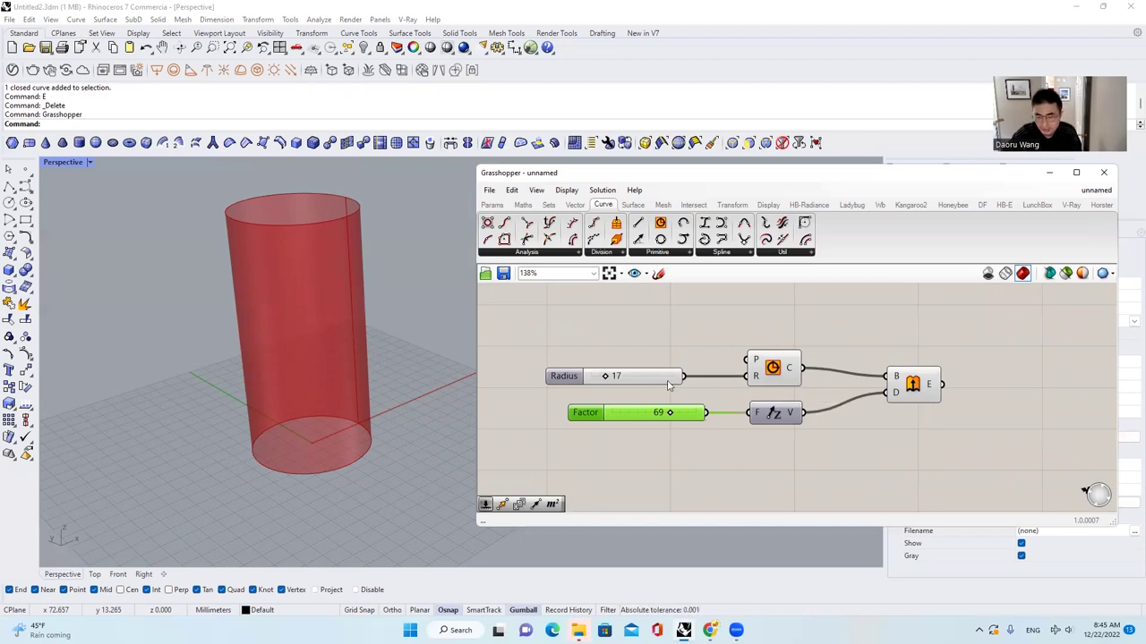
{"action": "left_click_drag", "start_coordinate": [669, 383], "coordinate": [691, 383]}
{"action": "left_click", "coordinate": [735, 391]}
{"action": "scroll", "coordinate": [763, 389], "scroll_direction": "down", "scroll_amount": 2}
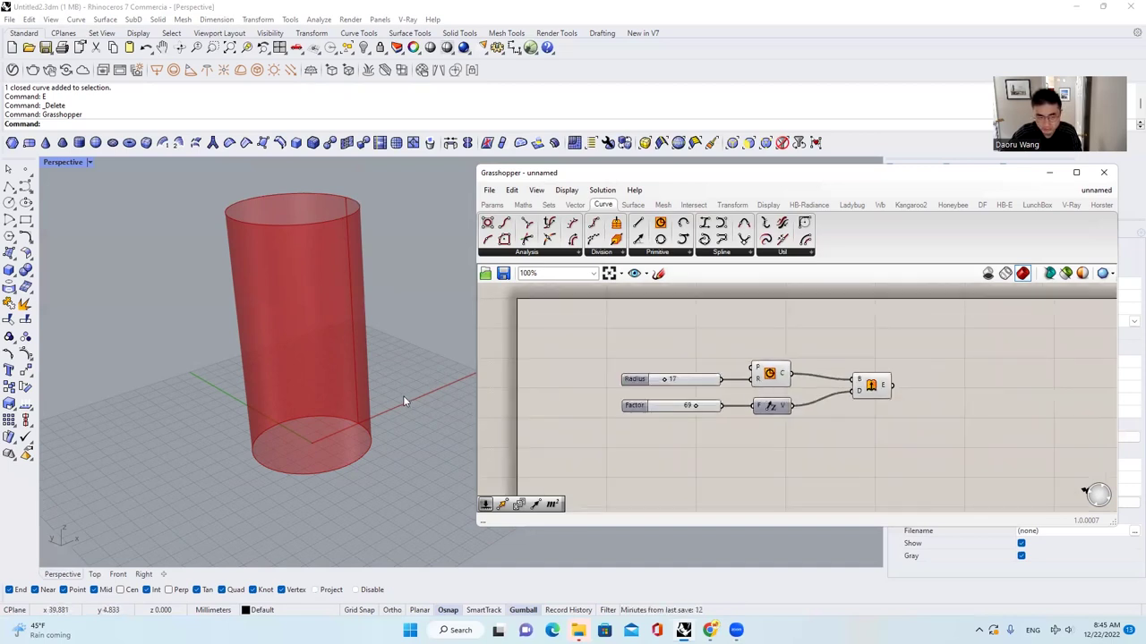
{"action": "scroll", "coordinate": [405, 393], "scroll_direction": "down", "scroll_amount": 4}
{"action": "right_click_drag", "start_coordinate": [433, 357], "coordinate": [425, 379]}
{"action": "scroll", "coordinate": [424, 383], "scroll_direction": "up", "scroll_amount": 4}
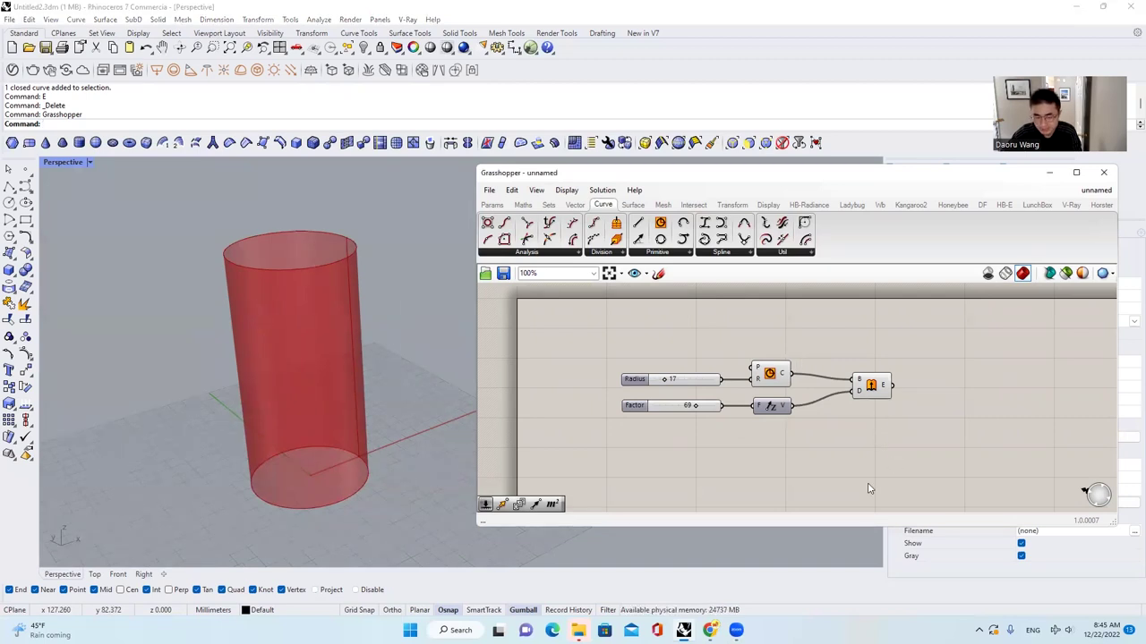
Step: Enlarge the Grasshopper window downward to give the definition more canvas space
{"action": "left_click_drag", "start_coordinate": [759, 526], "coordinate": [759, 582]}
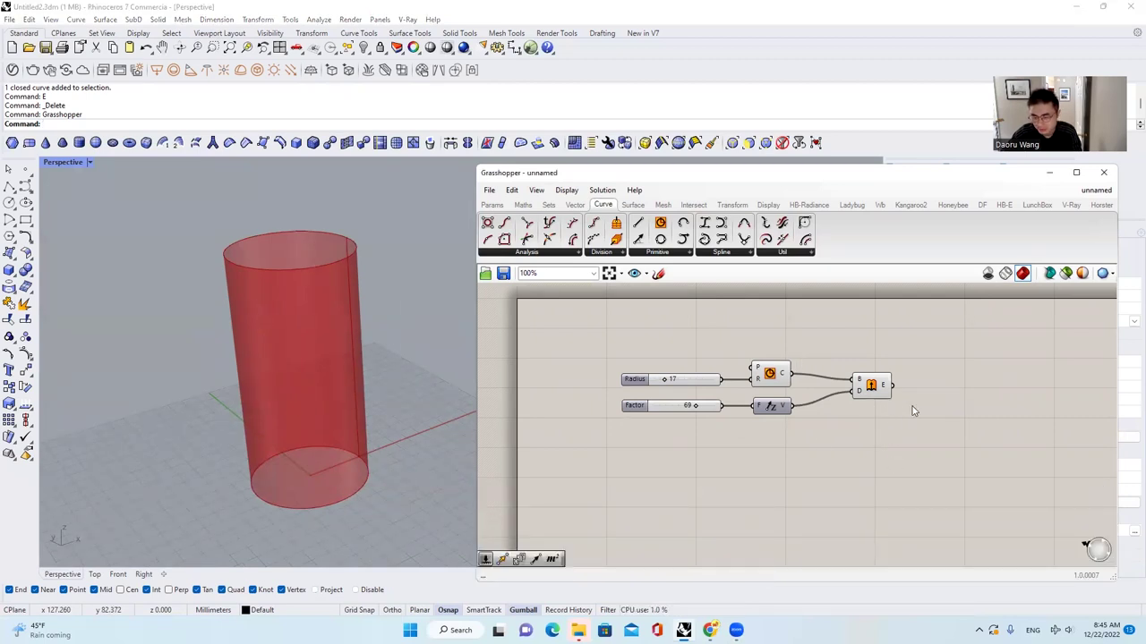
{"action": "right_click_drag", "start_coordinate": [928, 390], "coordinate": [944, 393]}
{"action": "scroll", "coordinate": [772, 398], "scroll_direction": "up", "scroll_amount": 2}
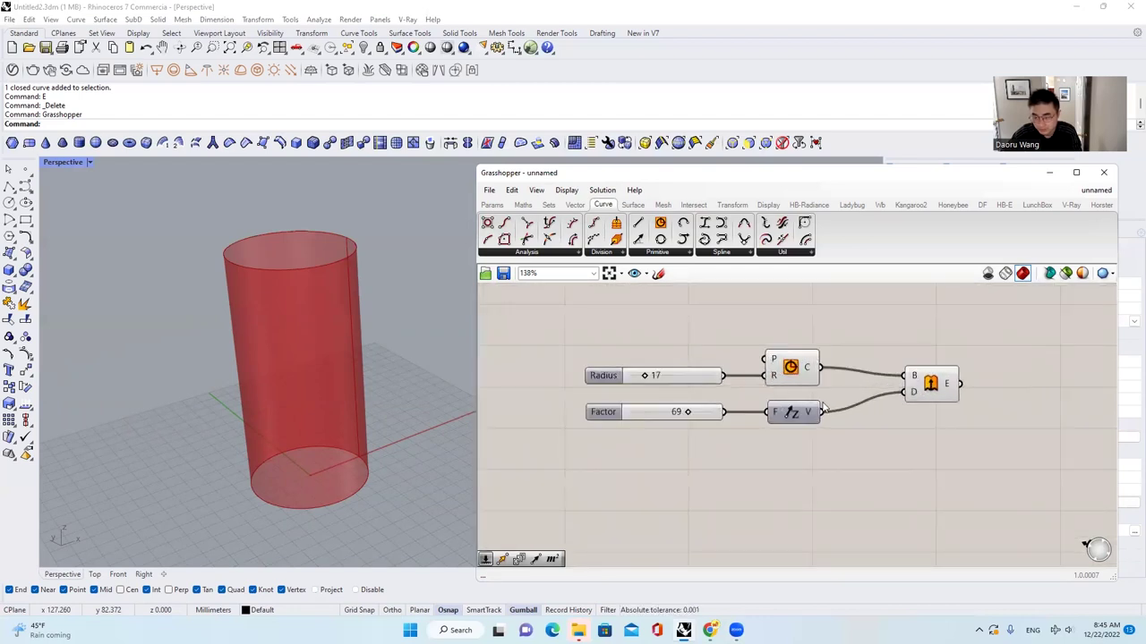
{"action": "scroll", "coordinate": [857, 399], "scroll_direction": "down", "scroll_amount": 2}
{"action": "scroll", "coordinate": [859, 402], "scroll_direction": "up", "scroll_amount": 1}
Step: Highlight the components of the cylinder definition together to review them, and clear the selection
{"action": "left_click_drag", "start_coordinate": [939, 447], "coordinate": [564, 349]}
{"action": "left_click", "coordinate": [883, 345]}
{"action": "scroll", "coordinate": [899, 412], "scroll_direction": "down", "scroll_amount": 1}
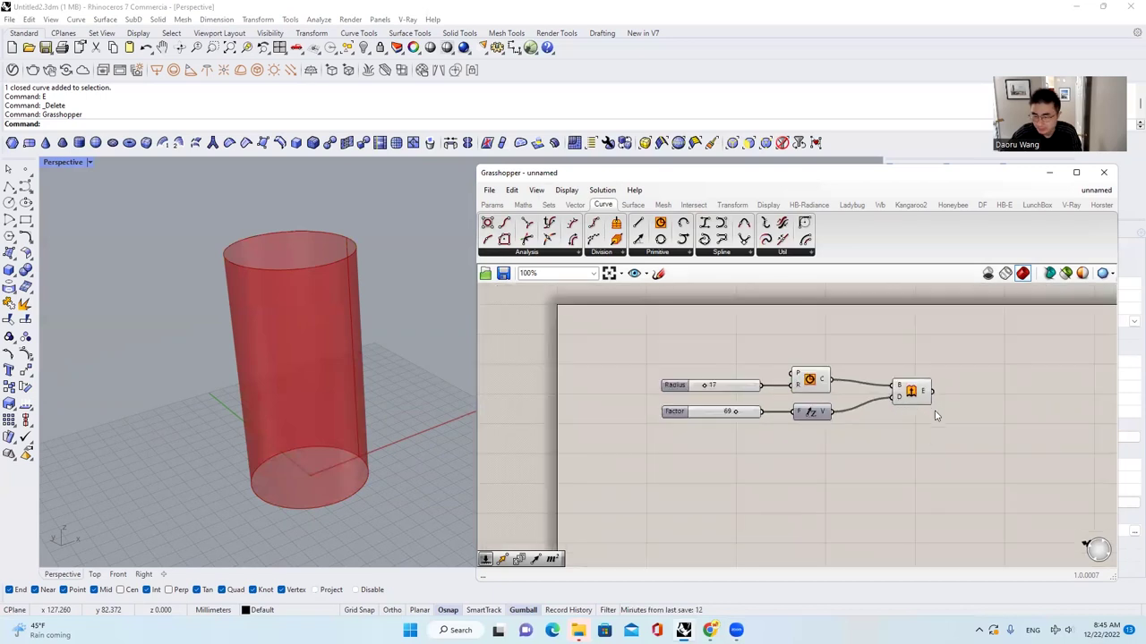
{"action": "left_click_drag", "start_coordinate": [933, 438], "coordinate": [678, 362]}
{"action": "left_click", "coordinate": [883, 347]}
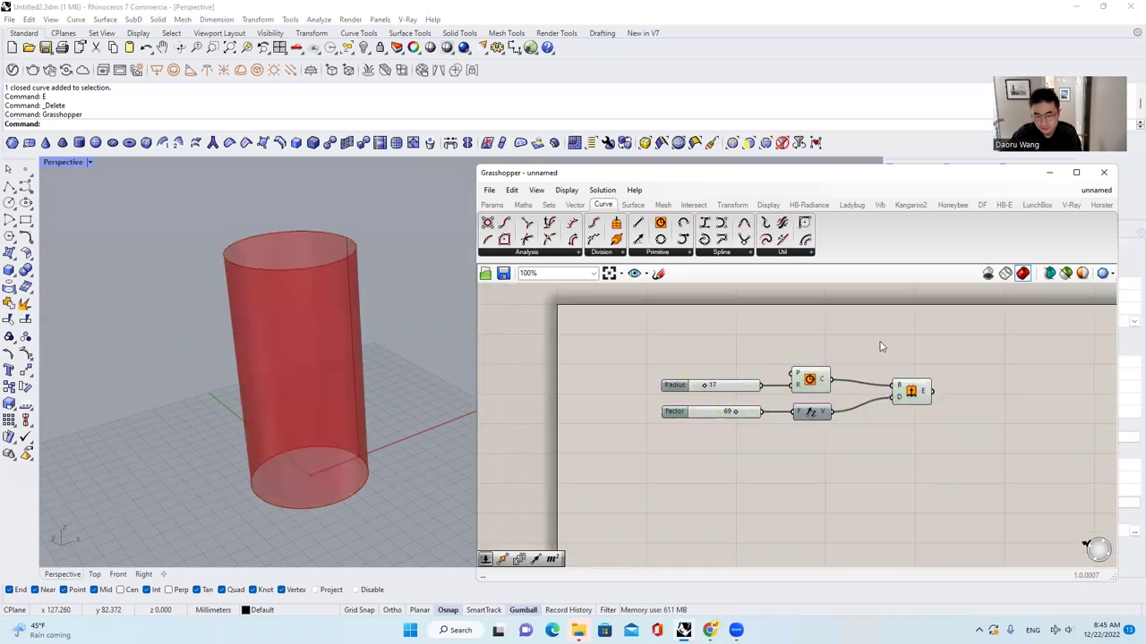
Step: Delete the Factor slider, Unit Z and Extrude components, keeping only the Radius slider and the Circle component
{"action": "left_click_drag", "start_coordinate": [925, 427], "coordinate": [742, 374]}
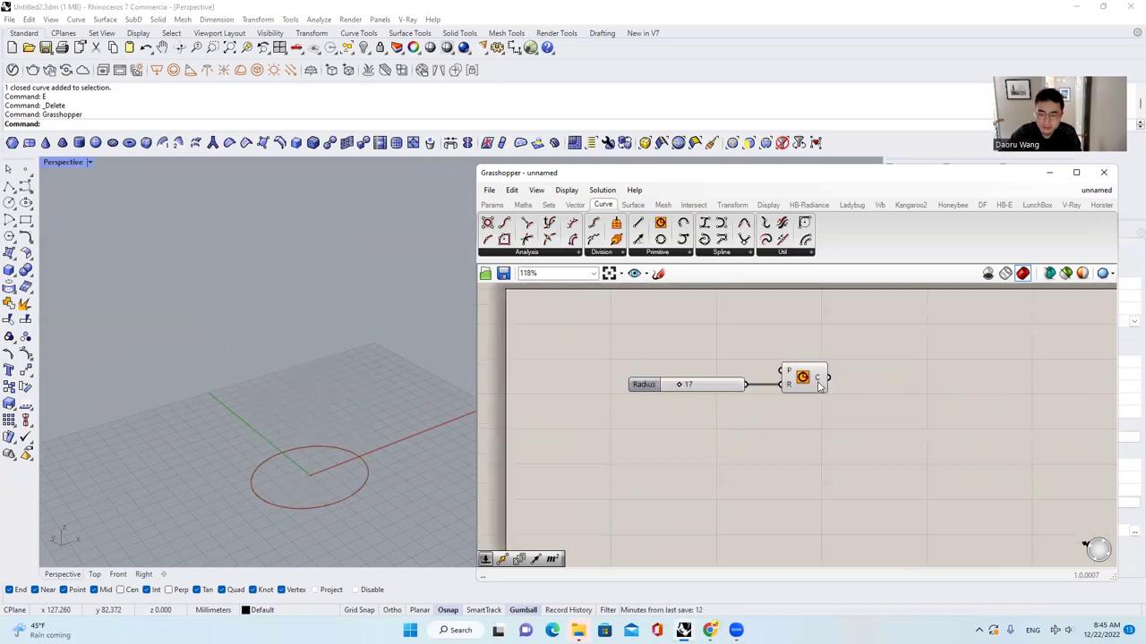
{"action": "left_click", "coordinate": [805, 381]}
{"action": "left_click", "coordinate": [840, 387]}
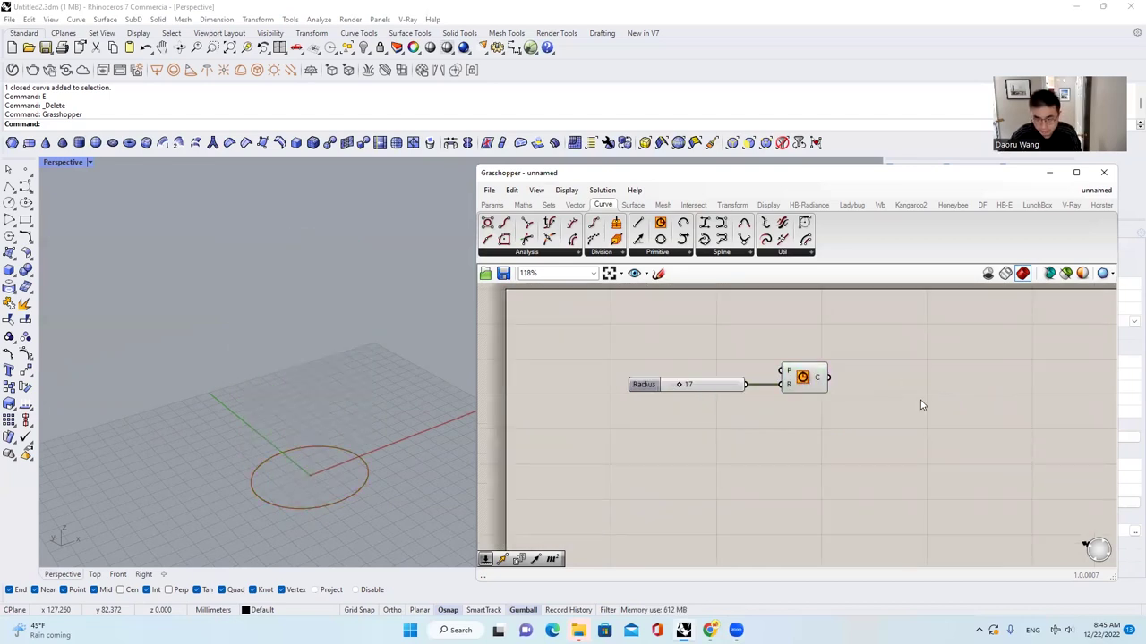
Step: Add a Move component and feed the circle into its Geometry input
{"action": "double_click", "coordinate": [903, 399]}
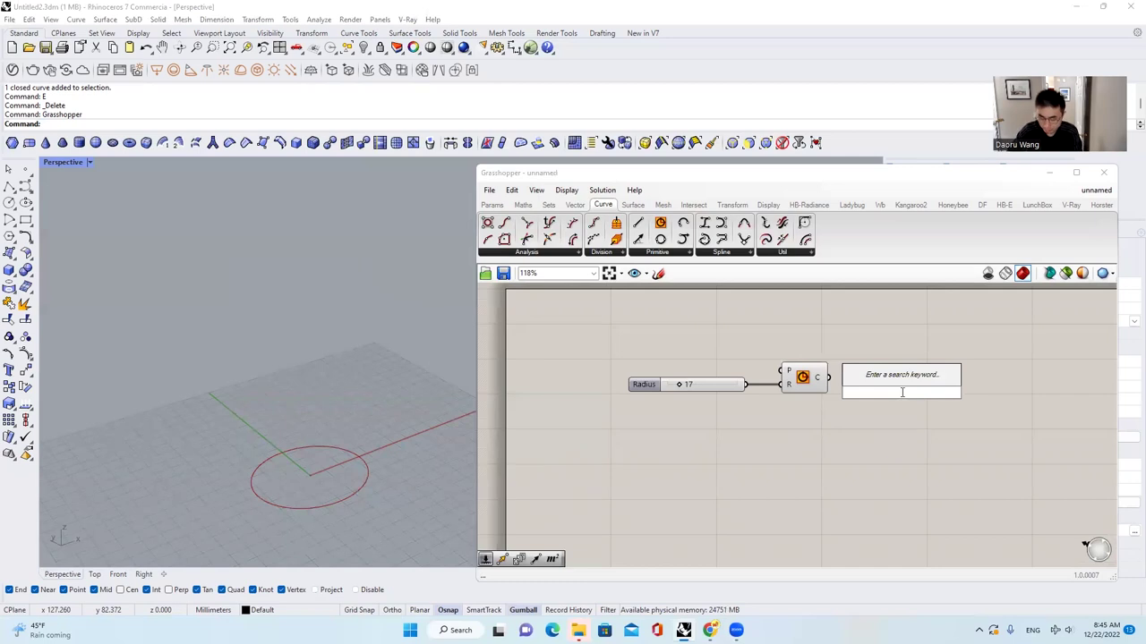
{"action": "type", "text": "move"}
{"action": "key", "text": "Return"}
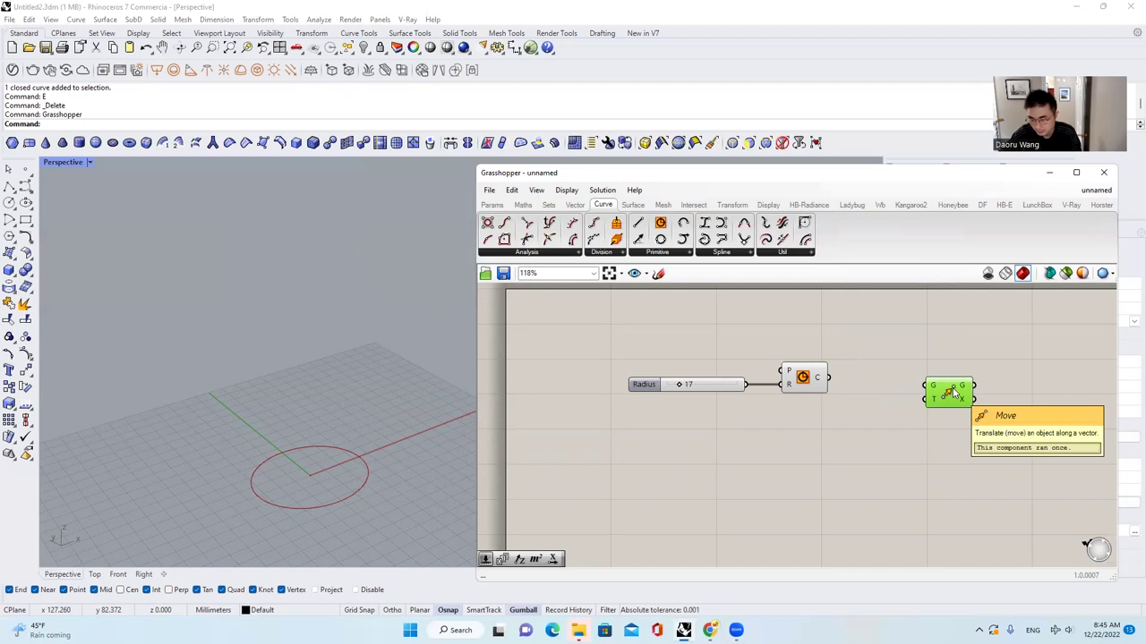
{"action": "scroll", "coordinate": [934, 386], "scroll_direction": "up", "scroll_amount": 3}
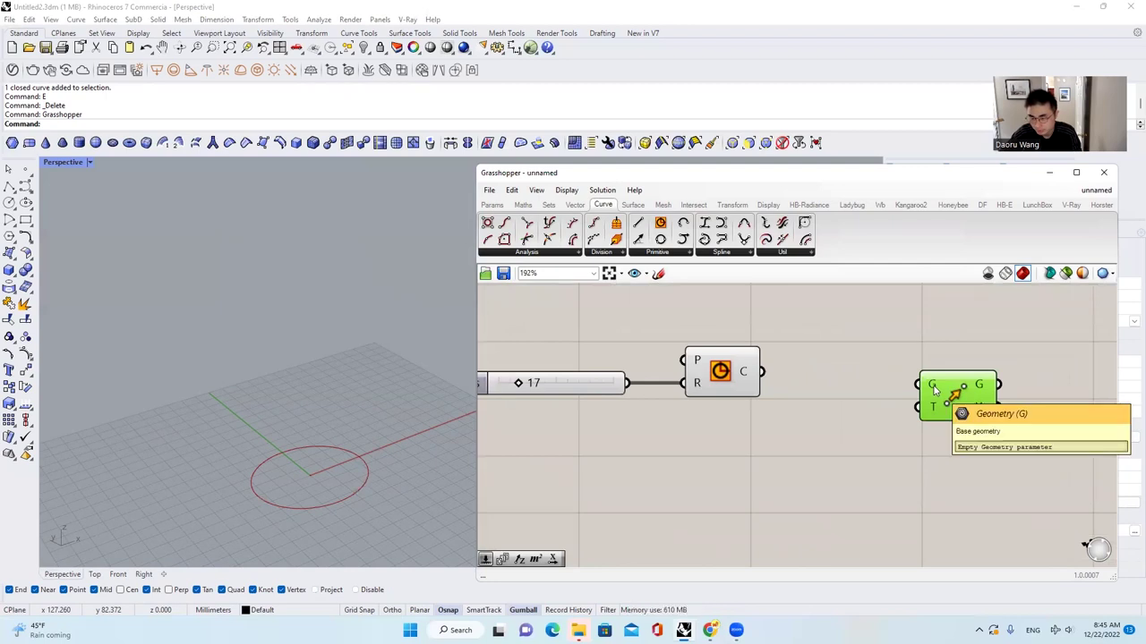
{"action": "left_click_drag", "start_coordinate": [761, 372], "coordinate": [930, 385]}
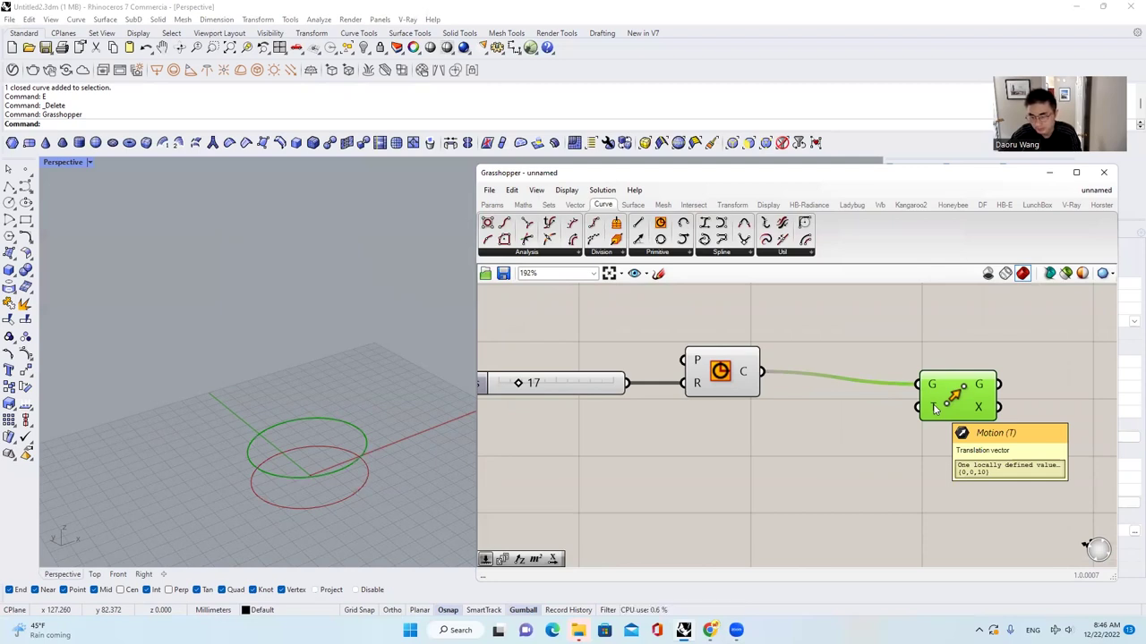
Step: In the Front view, draw a vertical line from the origin up to the moved circle and add an arrowhead at its upper end
{"action": "right_click_drag", "start_coordinate": [934, 409], "coordinate": [939, 377]}
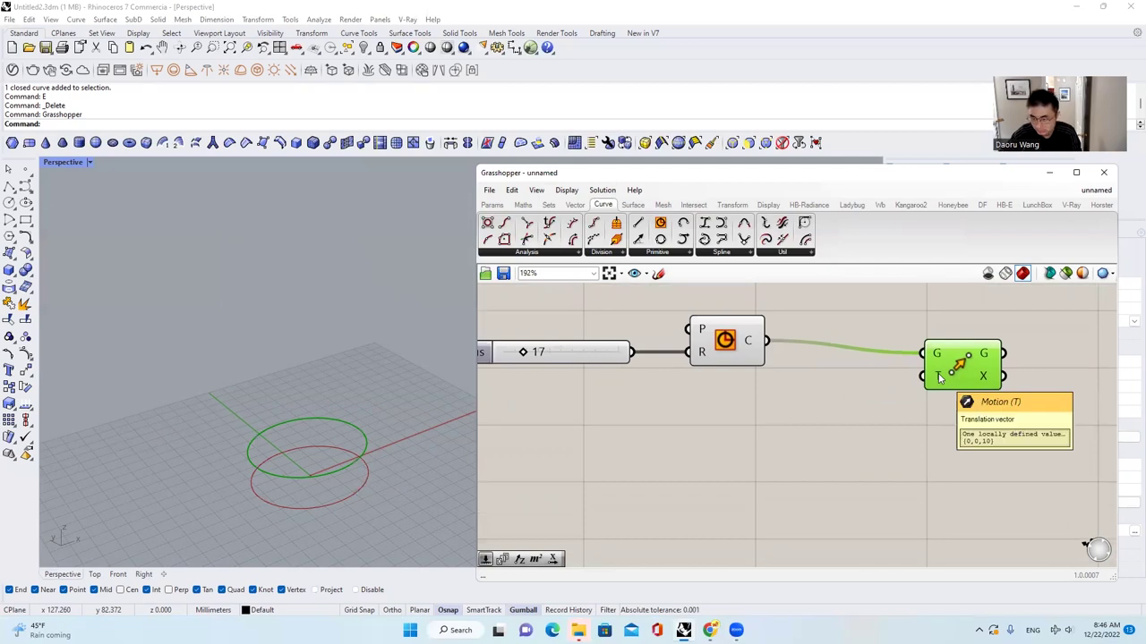
{"action": "right_click_drag", "start_coordinate": [200, 435], "coordinate": [153, 447]}
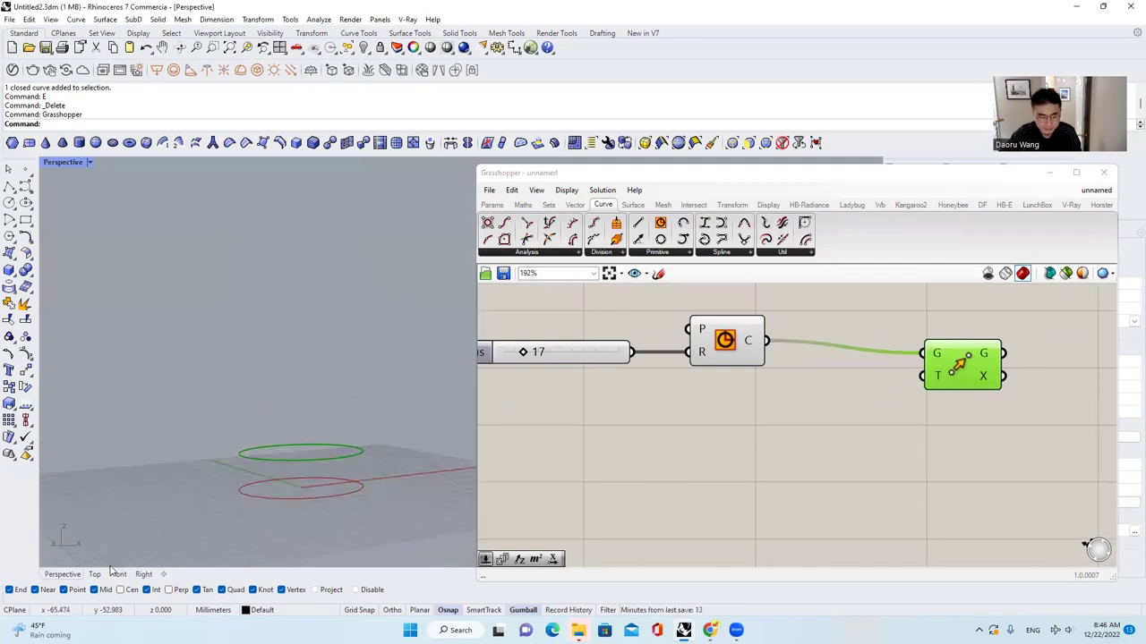
{"action": "left_click", "coordinate": [117, 574]}
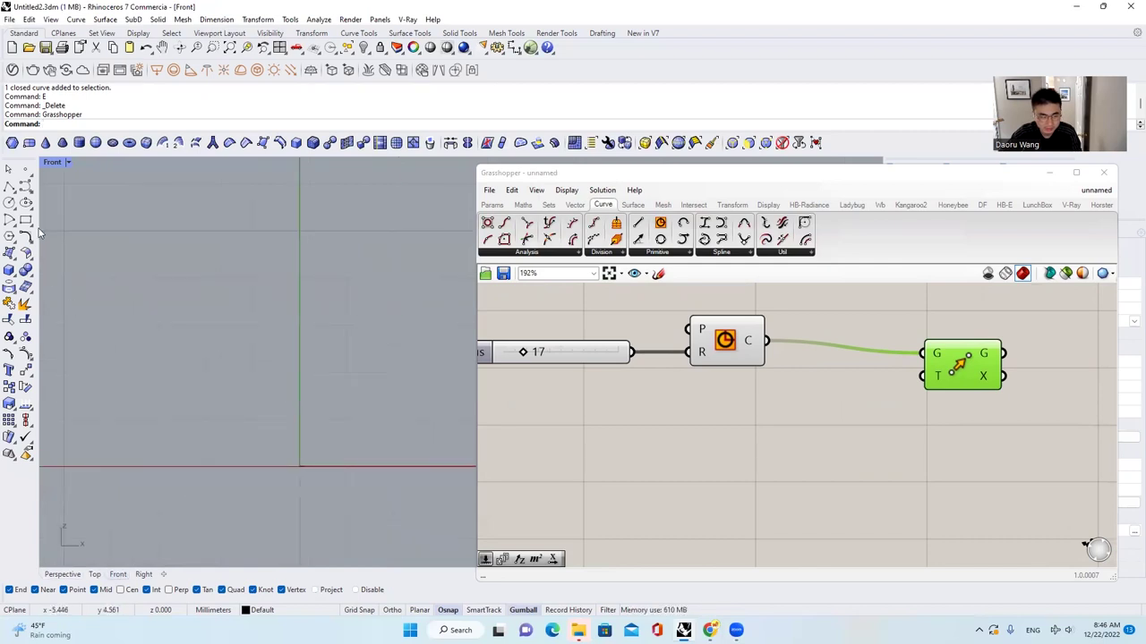
{"action": "left_click", "coordinate": [9, 186]}
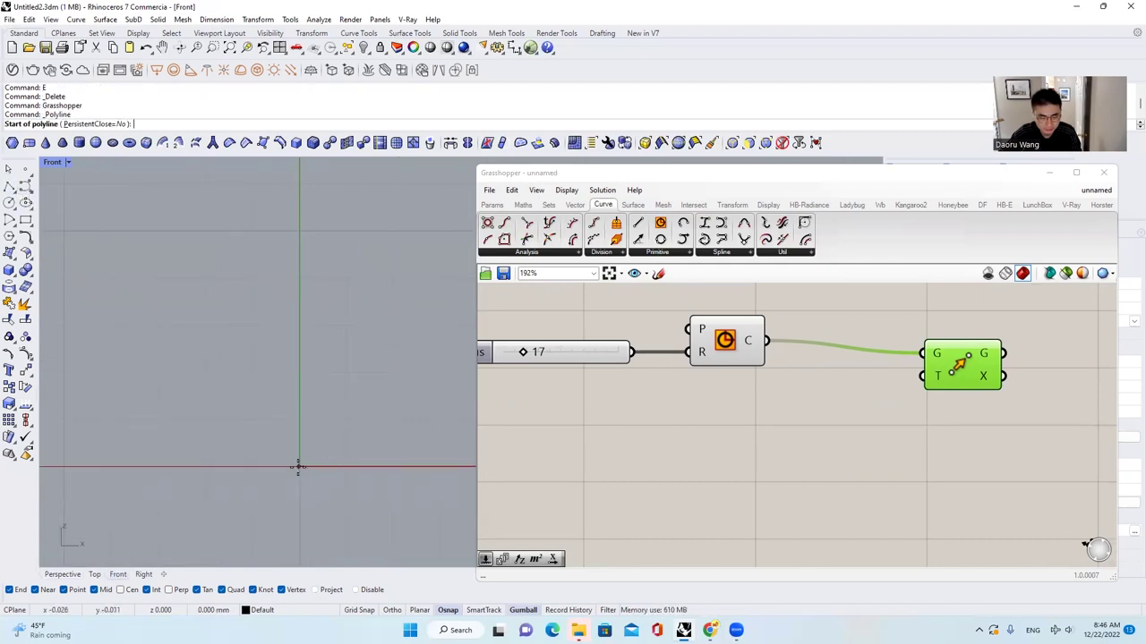
{"action": "left_click", "coordinate": [298, 466]}
{"action": "scroll", "coordinate": [276, 465], "scroll_direction": "down", "scroll_amount": 5}
{"action": "left_click", "coordinate": [285, 264], "text": "shift"}
{"action": "key", "text": "Return"}
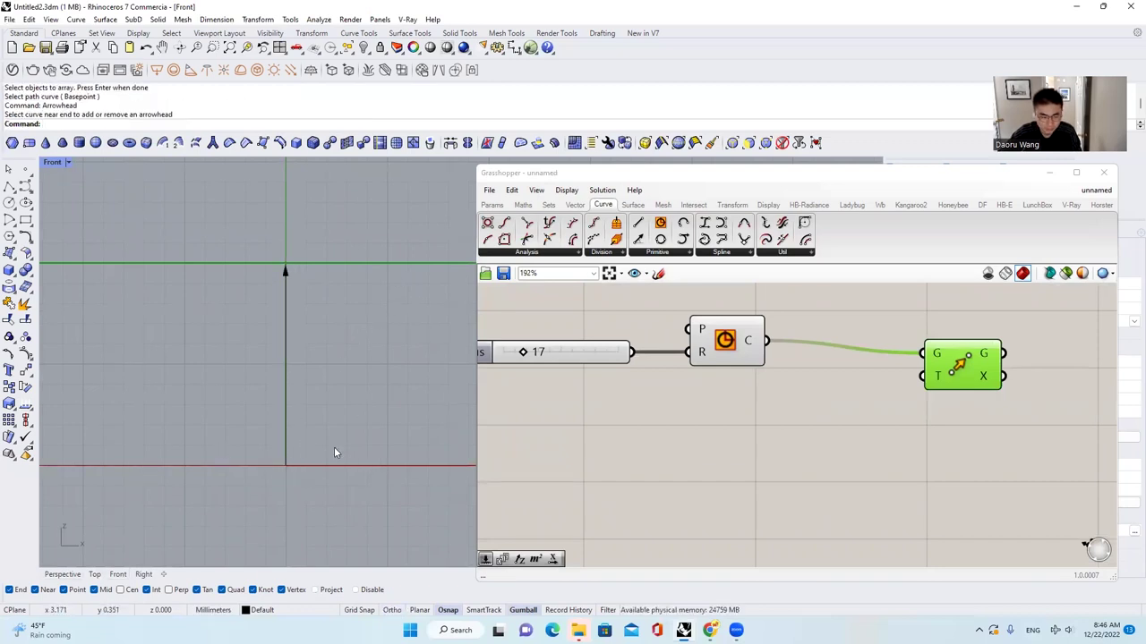
Step: Select the arrow, switch to the Perspective view, clear the selection and inspect the arrow between the two circles up close
{"action": "left_click_drag", "start_coordinate": [333, 451], "coordinate": [269, 403]}
{"action": "left_click", "coordinate": [62, 574]}
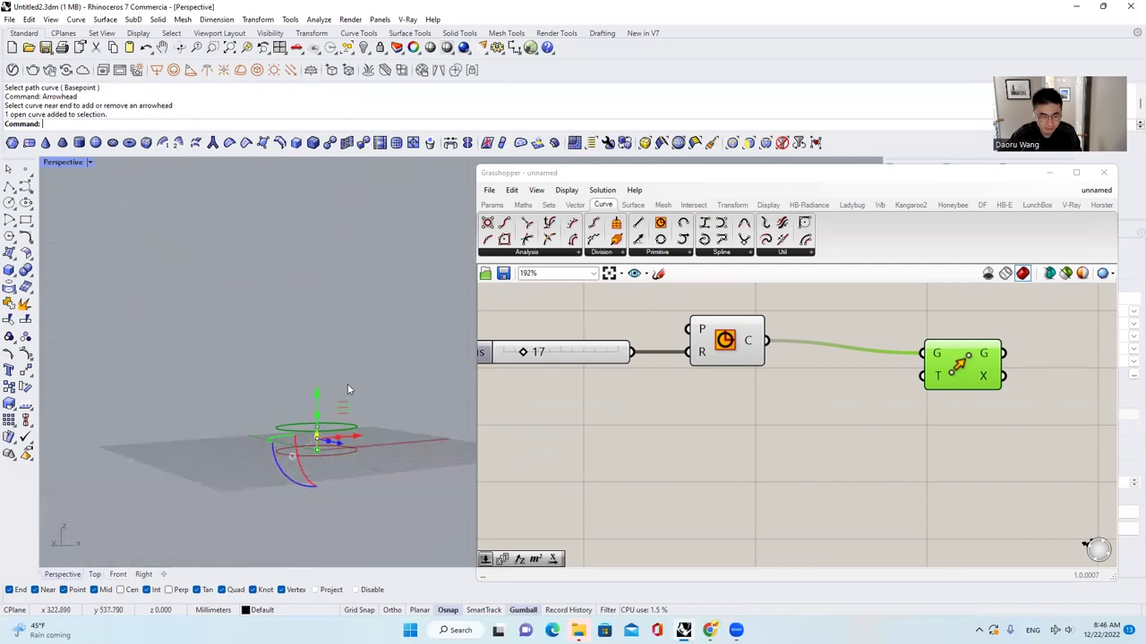
{"action": "left_click", "coordinate": [347, 404]}
{"action": "right_click_drag", "start_coordinate": [347, 404], "coordinate": [332, 454]}
{"action": "scroll", "coordinate": [332, 457], "scroll_direction": "up", "scroll_amount": 9}
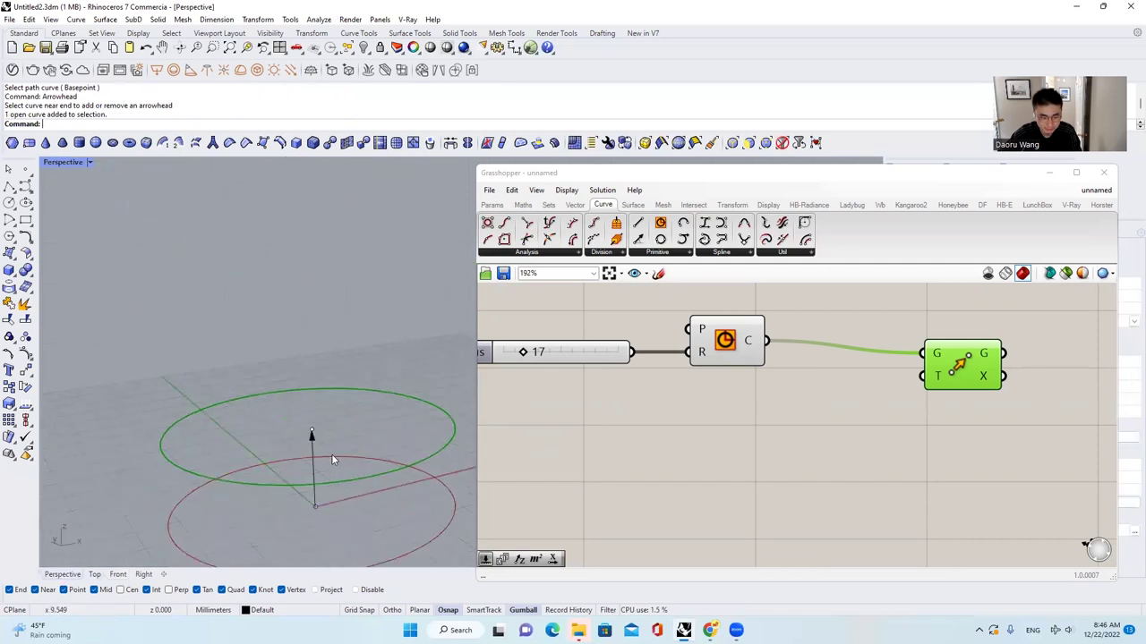
Step: Add a Unit Z component and connect its vector output to the Move component's Motion input
{"action": "left_click", "coordinate": [811, 252]}
{"action": "left_click_drag", "start_coordinate": [792, 376], "coordinate": [922, 376]}
{"action": "left_click", "coordinate": [939, 424]}
{"action": "scroll", "coordinate": [841, 390], "scroll_direction": "down", "scroll_amount": 3}
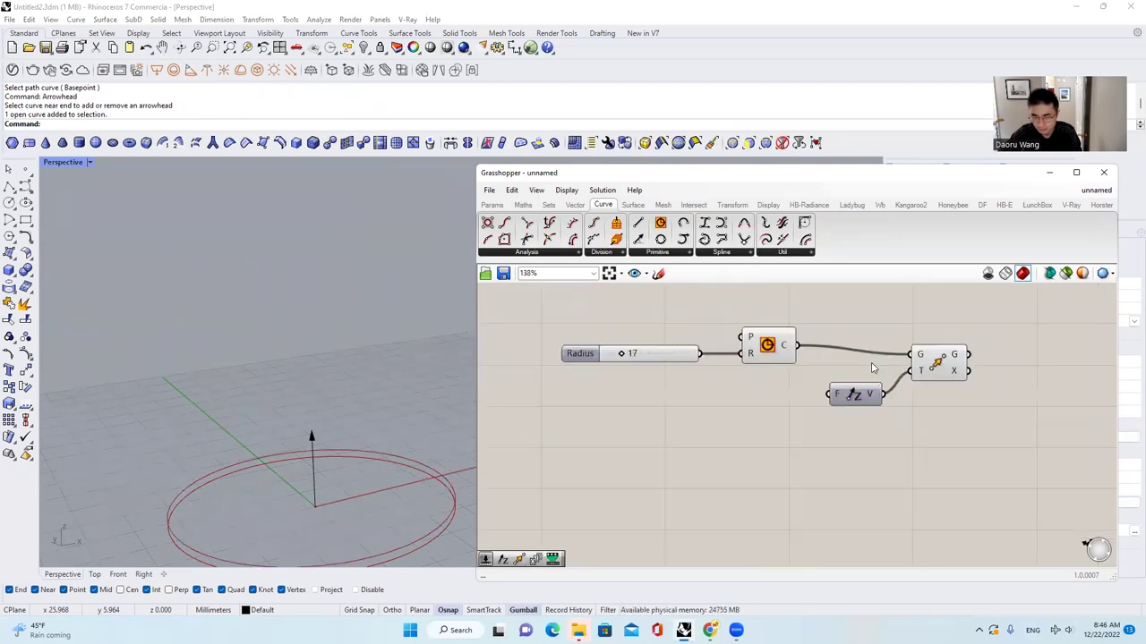
Step: Create a number slider with the value 55 and connect it to the Unit Z component's Factor input
{"action": "double_click", "coordinate": [722, 394]}
{"action": "type", "text": "11"}
{"action": "key", "text": "BackSpace"}
{"action": "key", "text": "BackSpace"}
{"action": "type", "text": "55"}
{"action": "key", "text": "Return"}
{"action": "left_click_drag", "start_coordinate": [780, 395], "coordinate": [837, 390]}
Step: Delete the vertical arrow line standing between the two circles
{"action": "scroll", "coordinate": [371, 458], "scroll_direction": "down", "scroll_amount": 7}
{"action": "right_click_drag", "start_coordinate": [364, 458], "coordinate": [357, 461]}
{"action": "left_click", "coordinate": [356, 460]}
{"action": "key", "text": "Delete"}
Step: Place a Divide Curve component beyond the Move component on the canvas
{"action": "scroll", "coordinate": [967, 383], "scroll_direction": "down", "scroll_amount": 1}
{"action": "right_click_drag", "start_coordinate": [965, 382], "coordinate": [857, 405]}
{"action": "scroll", "coordinate": [856, 405], "scroll_direction": "up", "scroll_amount": 2}
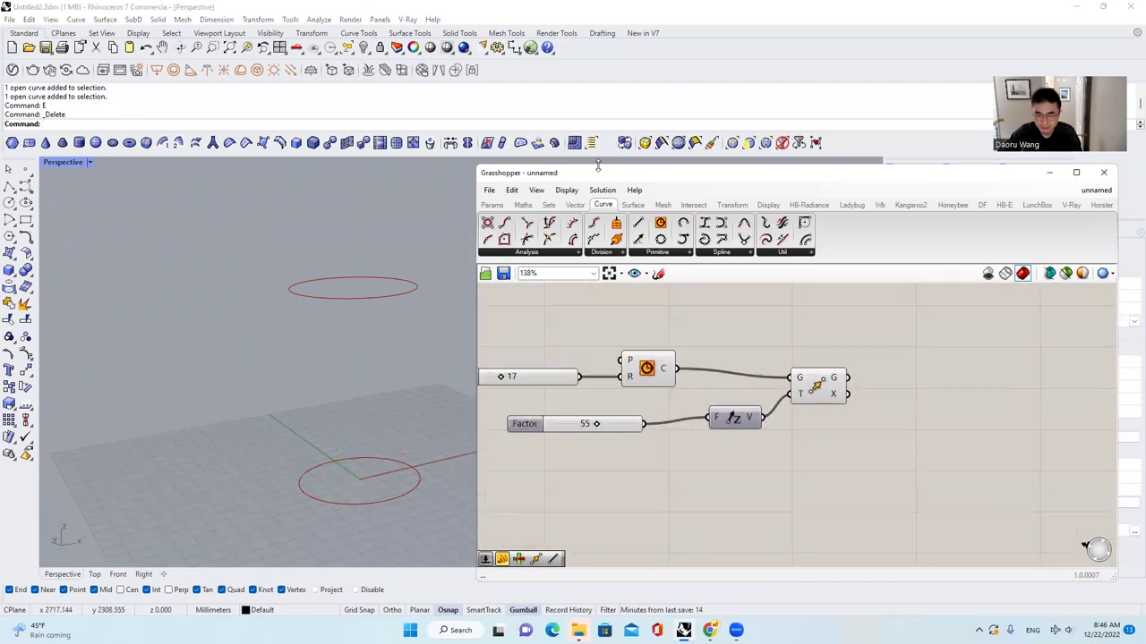
{"action": "left_click_drag", "start_coordinate": [593, 222], "coordinate": [964, 352]}
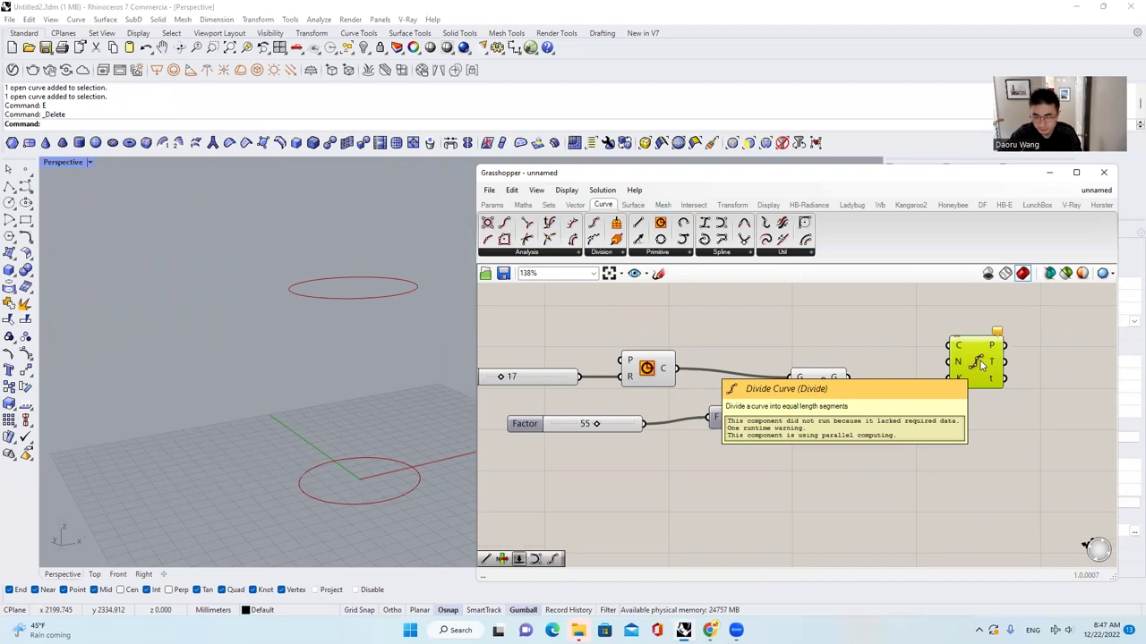
{"action": "right_click_drag", "start_coordinate": [341, 340], "coordinate": [340, 309]}
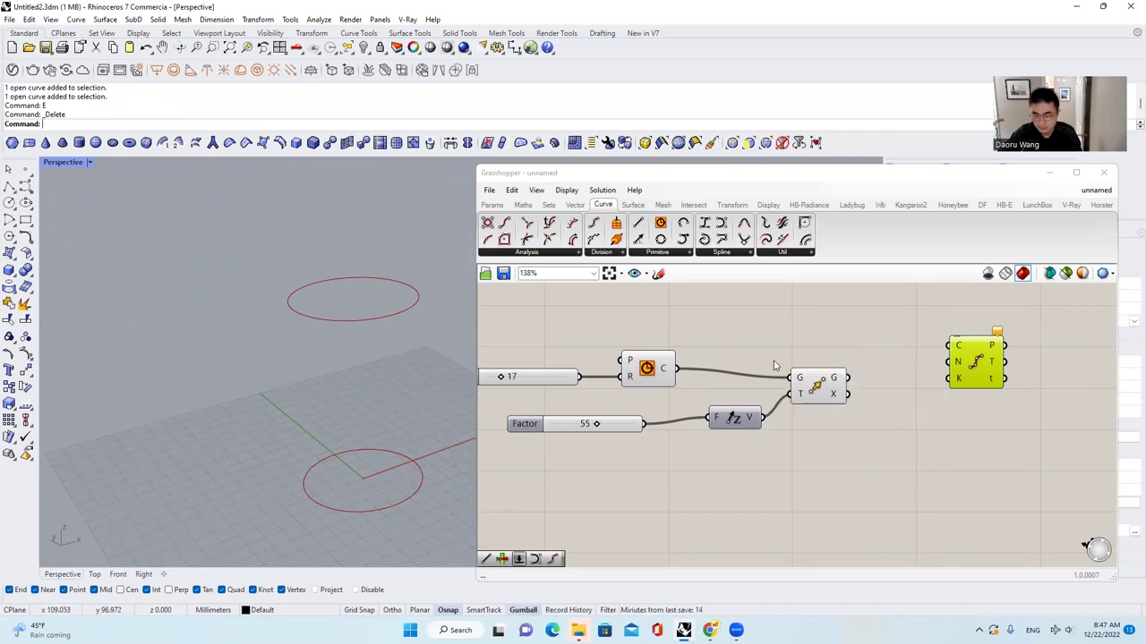
Step: Connect the base circle to the Divide Curve component's Curve input and shift the component slightly higher
{"action": "left_click", "coordinate": [655, 363]}
{"action": "left_click", "coordinate": [710, 354]}
{"action": "left_click_drag", "start_coordinate": [687, 370], "coordinate": [950, 346]}
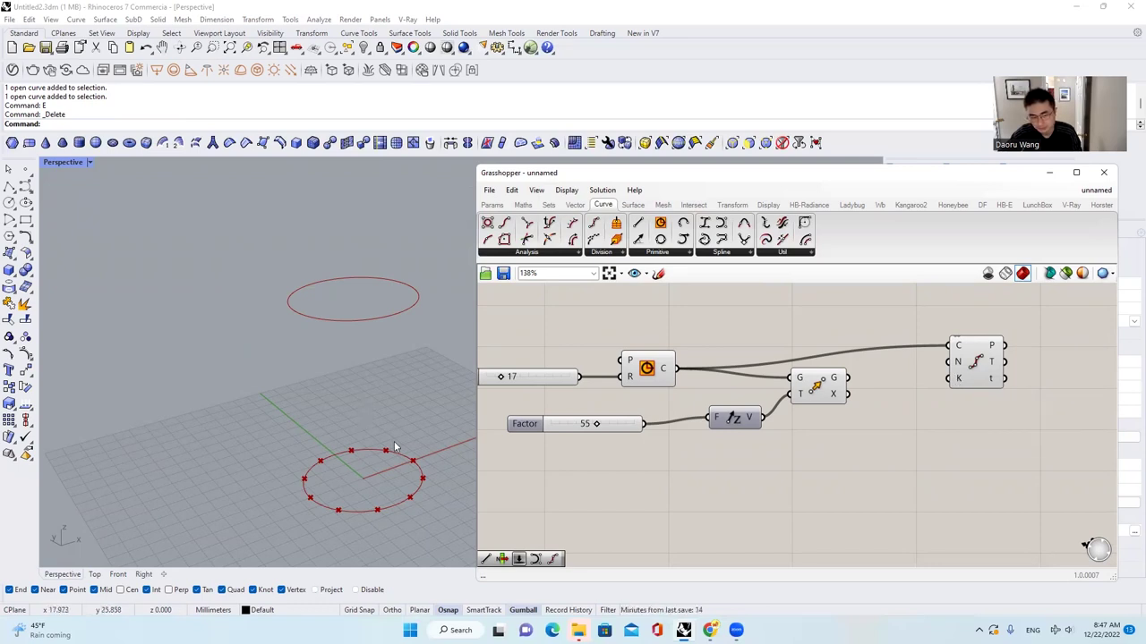
{"action": "left_click_drag", "start_coordinate": [976, 367], "coordinate": [990, 349]}
{"action": "left_click", "coordinate": [968, 377]}
{"action": "right_click_drag", "start_coordinate": [970, 378], "coordinate": [866, 375]}
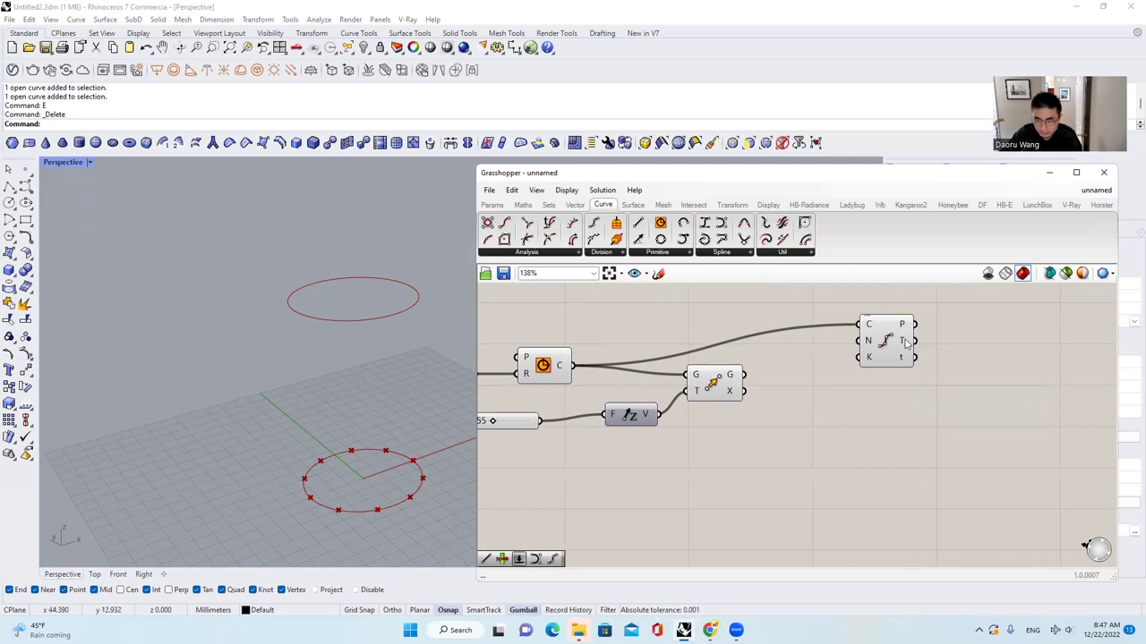
Step: In the Top view, draw a short vertical line from the circle's leftmost division point and give it an arrowhead to show the tangent
{"action": "mouse_move", "coordinate": [906, 342]}
{"action": "left_click", "coordinate": [94, 574]}
{"action": "left_click", "coordinate": [8, 186]}
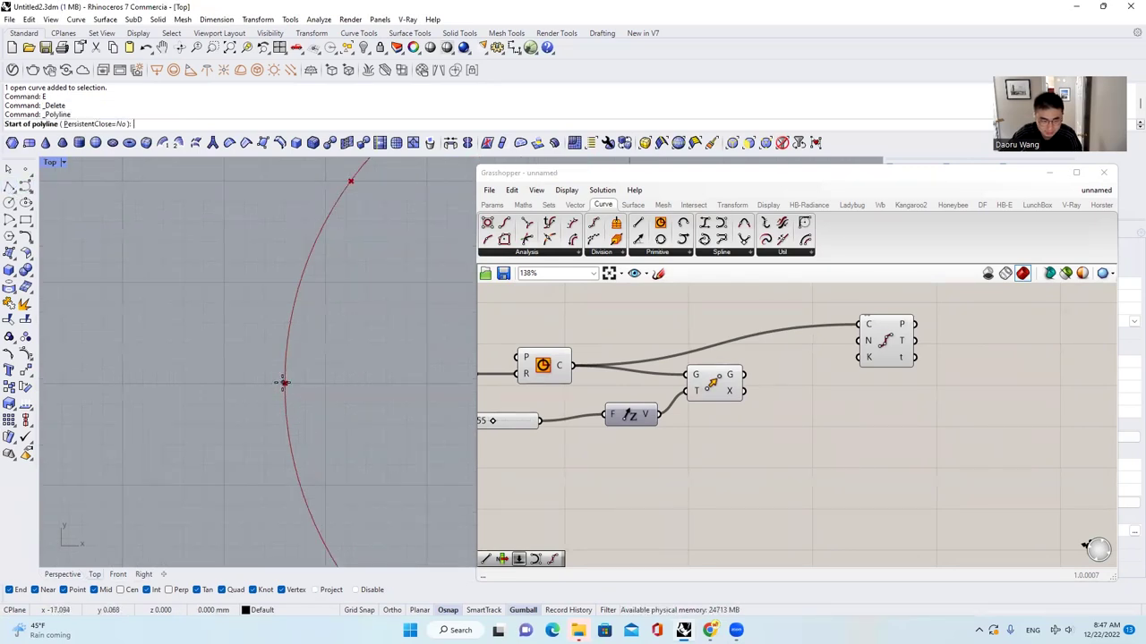
{"action": "left_click", "coordinate": [284, 383]}
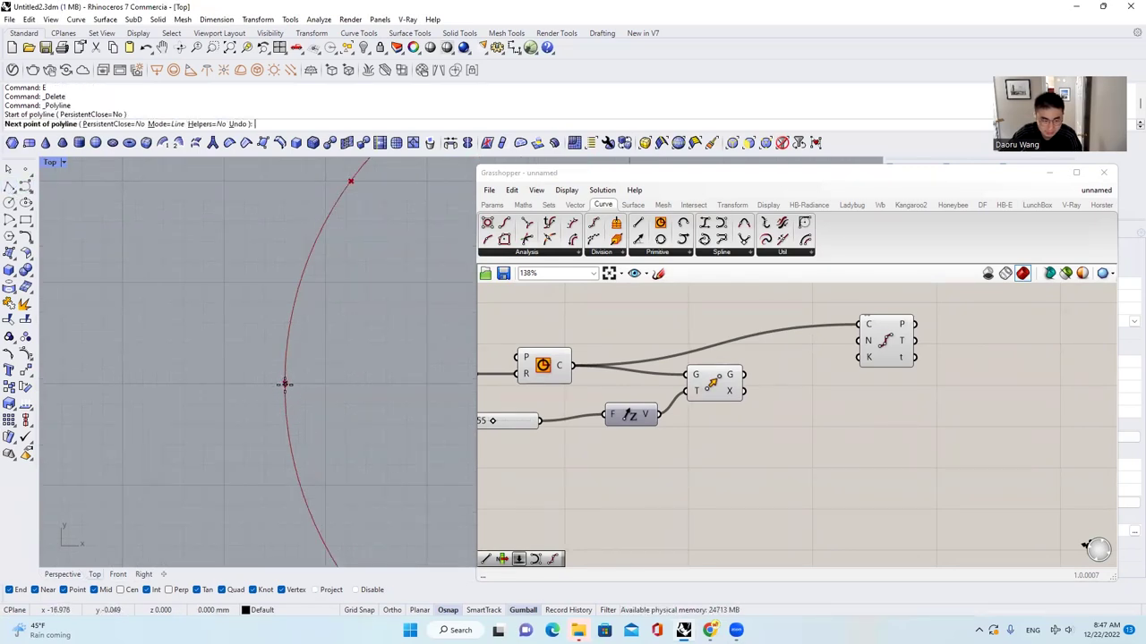
{"action": "left_click", "coordinate": [294, 244]}
{"action": "key", "text": "Return"}
{"action": "scroll", "coordinate": [318, 263], "scroll_direction": "down", "scroll_amount": 3}
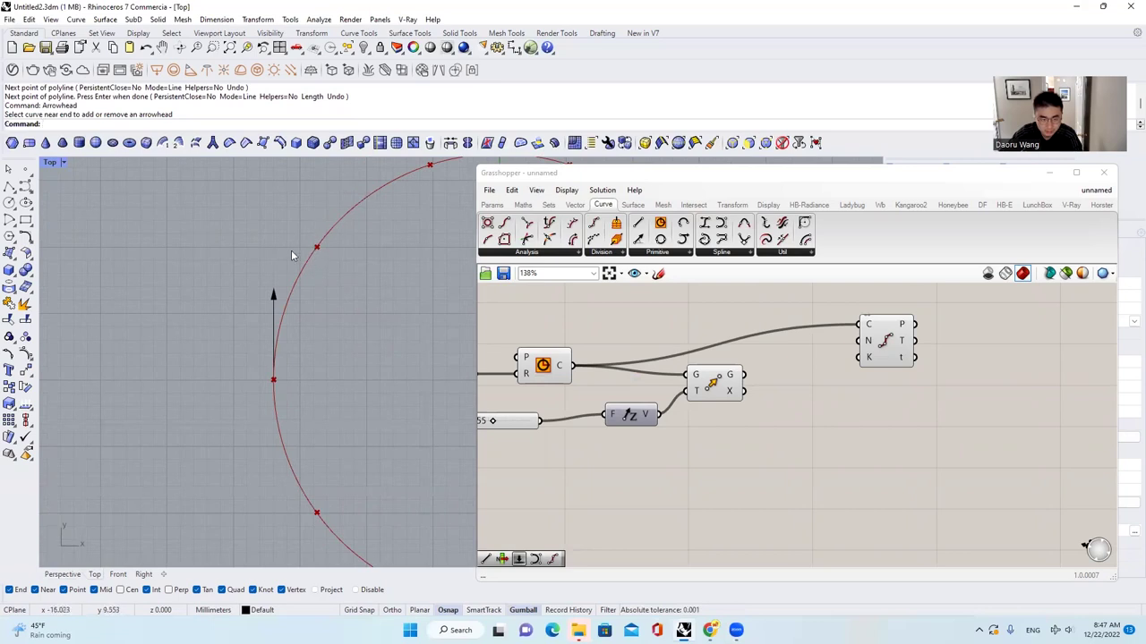
{"action": "scroll", "coordinate": [266, 340], "scroll_direction": "down", "scroll_amount": 5}
{"action": "scroll", "coordinate": [349, 291], "scroll_direction": "up", "scroll_amount": 3}
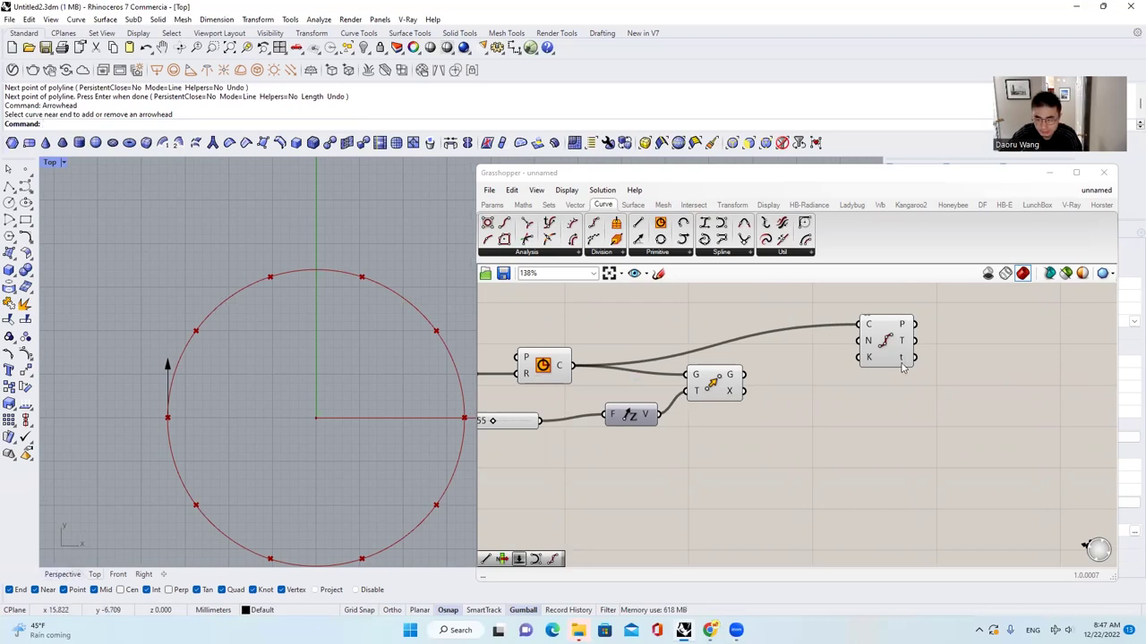
Step: Show the Divide Curve parameters in a panel and compare them with the multiplication of 34 by 3.14159265
{"action": "mouse_move", "coordinate": [906, 359]}
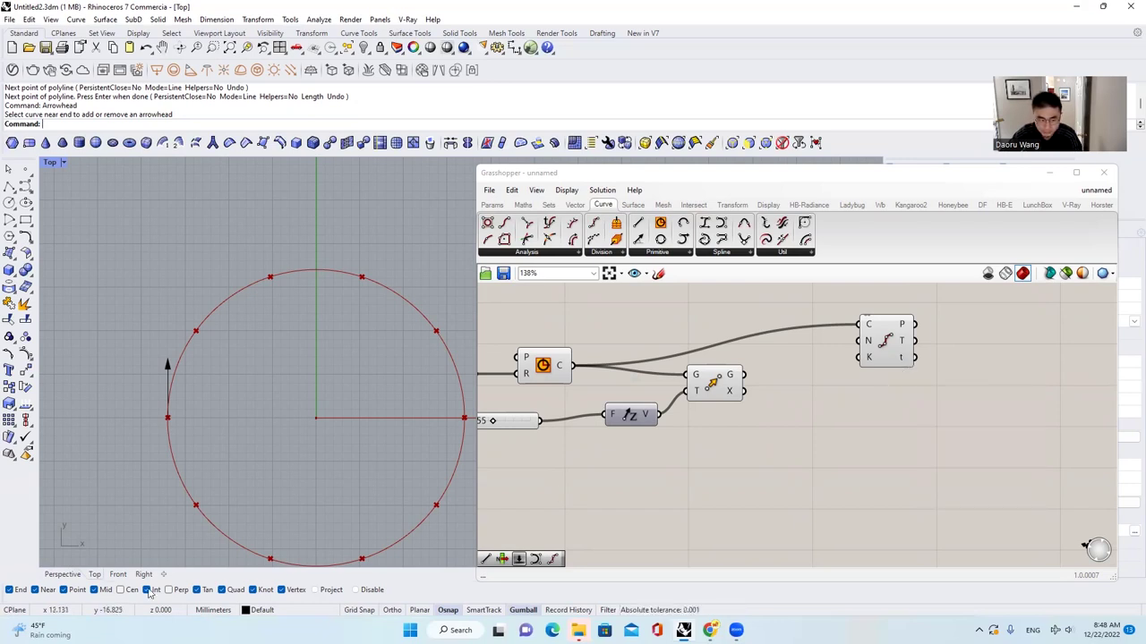
{"action": "left_click", "coordinate": [491, 204]}
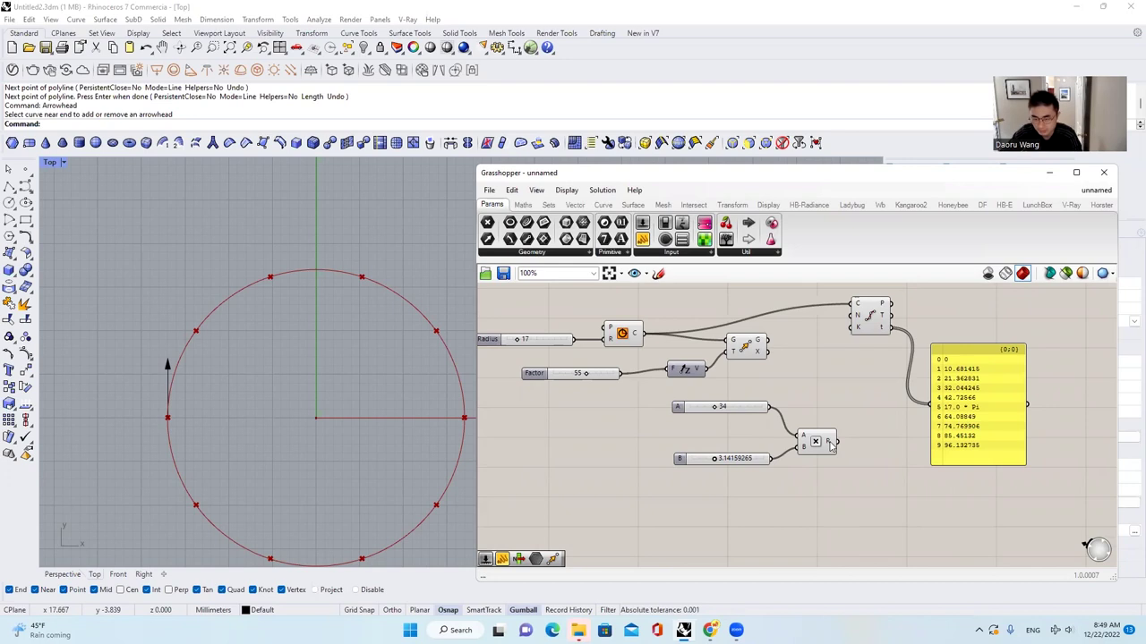
{"action": "right_click_drag", "start_coordinate": [831, 445], "coordinate": [926, 462]}
{"action": "mouse_move", "coordinate": [832, 367]}
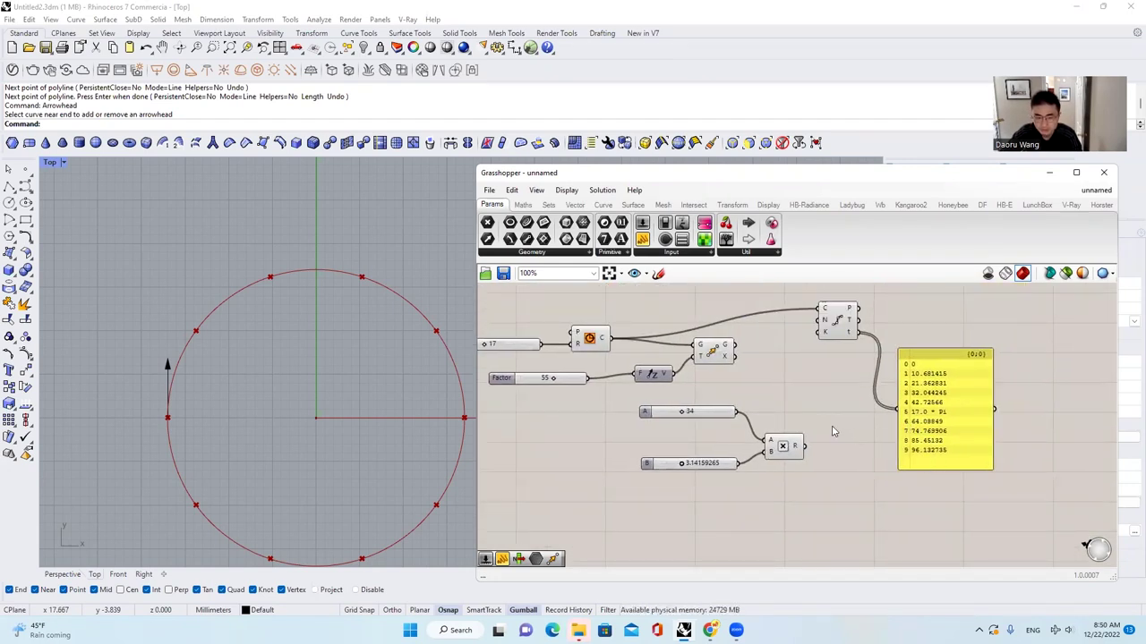
{"action": "mouse_move", "coordinate": [856, 334]}
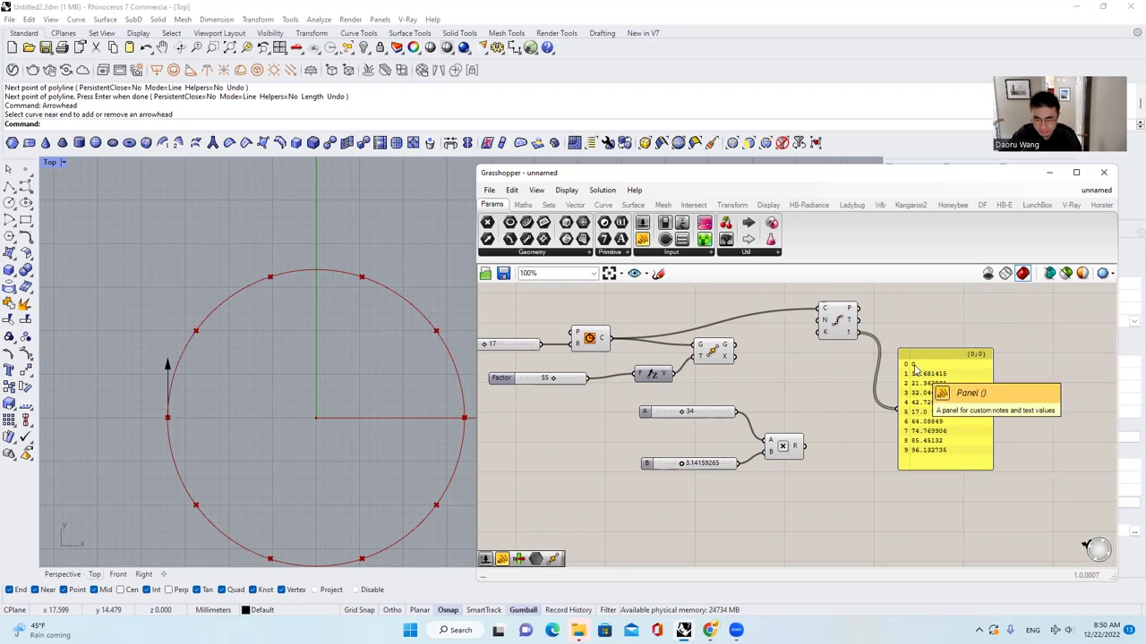
Step: Add a List Item component and connect the Divide Curve points to its List input
{"action": "left_click", "coordinate": [549, 205]}
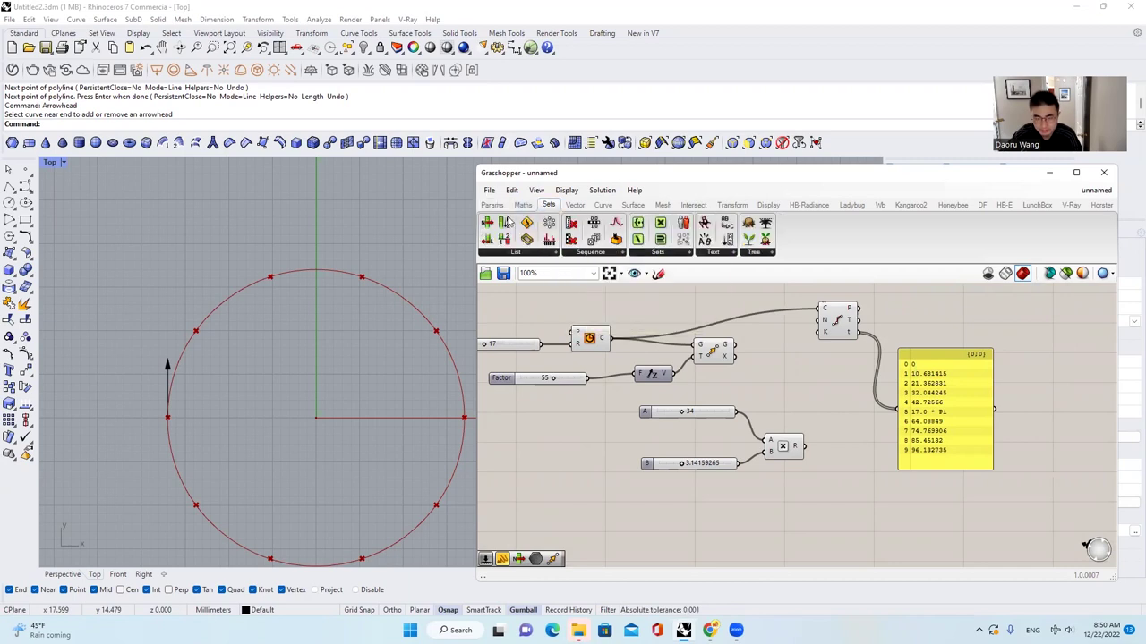
{"action": "left_click_drag", "start_coordinate": [486, 223], "coordinate": [1061, 365]}
{"action": "right_click_drag", "start_coordinate": [1058, 363], "coordinate": [1009, 364]}
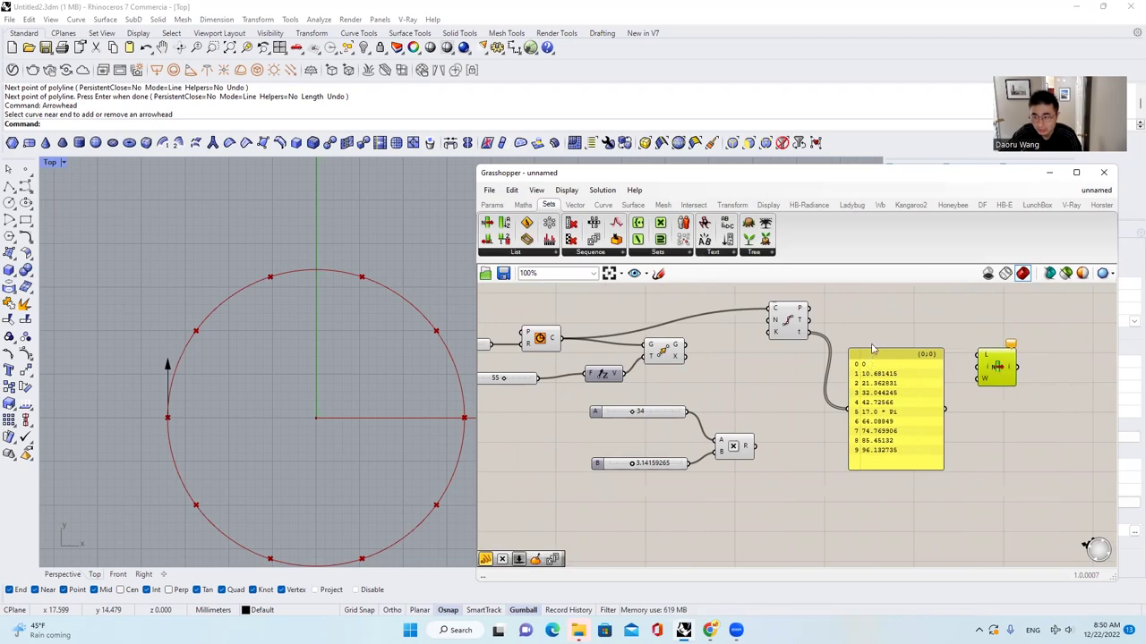
{"action": "left_click_drag", "start_coordinate": [808, 309], "coordinate": [977, 356]}
Step: Duplicate the parameter panel and connect the copy to the Divide Curve's Points output
{"action": "scroll", "coordinate": [887, 456], "scroll_direction": "up", "scroll_amount": 1}
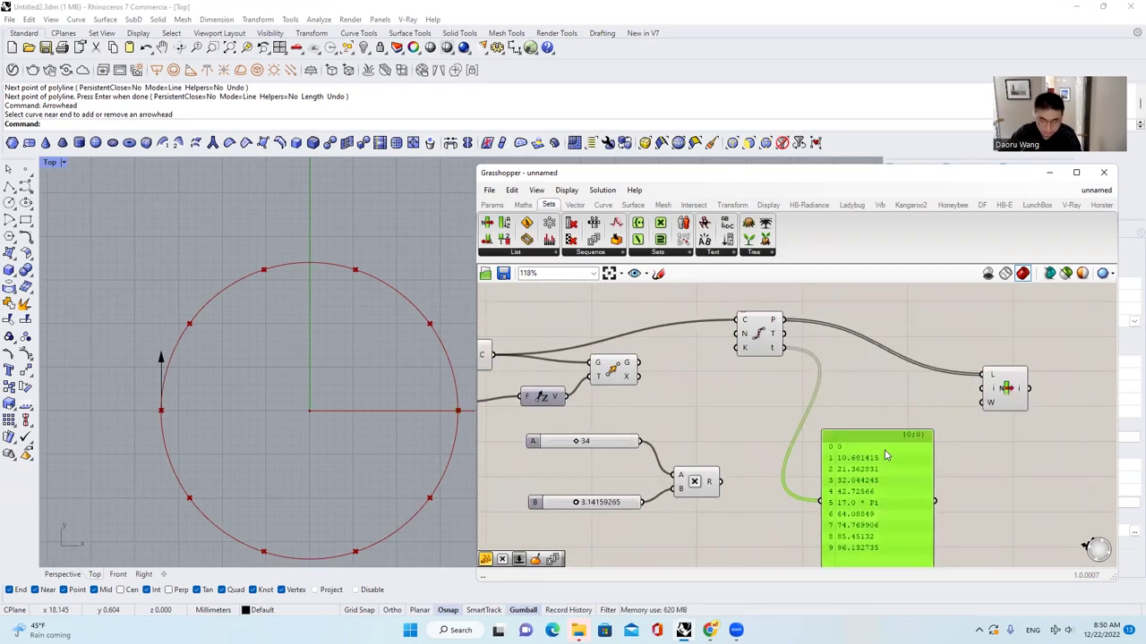
{"action": "left_click_drag", "start_coordinate": [886, 456], "coordinate": [919, 323], "text": "alt"}
{"action": "left_click_drag", "start_coordinate": [856, 368], "coordinate": [784, 319]}
Step: Examine the indices and coordinates of the division points listed in the duplicated panel
{"action": "scroll", "coordinate": [929, 293], "scroll_direction": "up", "scroll_amount": 2}
{"action": "scroll", "coordinate": [951, 311], "scroll_direction": "up", "scroll_amount": 2}
{"action": "scroll", "coordinate": [964, 322], "scroll_direction": "down", "scroll_amount": 3}
{"action": "scroll", "coordinate": [965, 323], "scroll_direction": "up", "scroll_amount": 1}
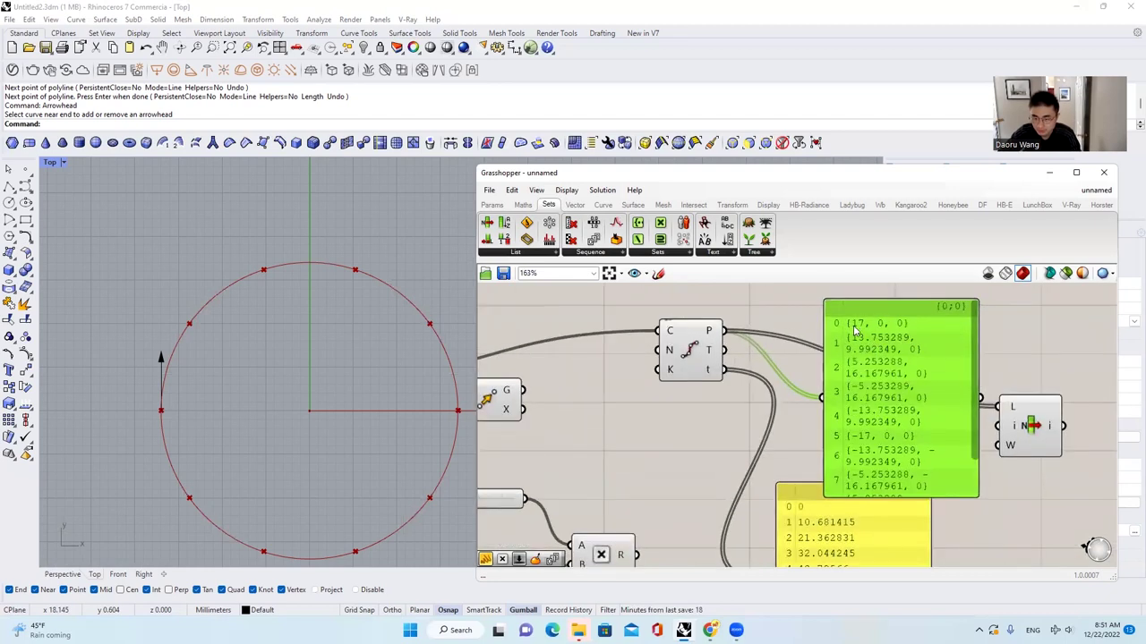
{"action": "scroll", "coordinate": [977, 341], "scroll_direction": "down", "scroll_amount": 1}
{"action": "scroll", "coordinate": [978, 327], "scroll_direction": "up", "scroll_amount": 1}
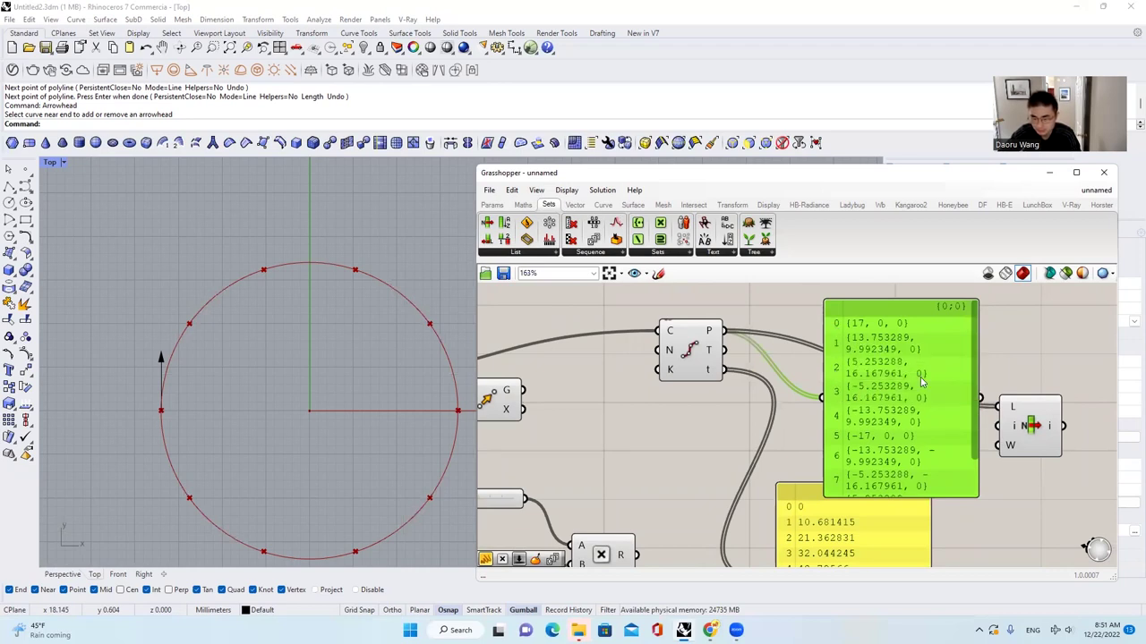
{"action": "scroll", "coordinate": [977, 349], "scroll_direction": "down", "scroll_amount": 2}
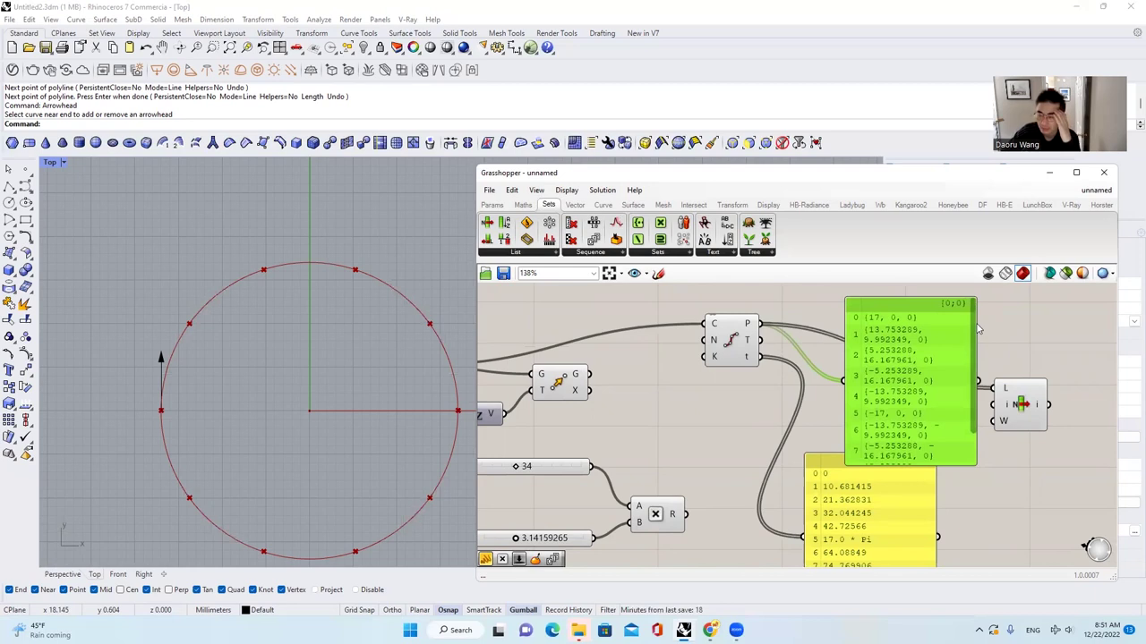
{"action": "scroll", "coordinate": [930, 434], "scroll_direction": "down", "scroll_amount": 2}
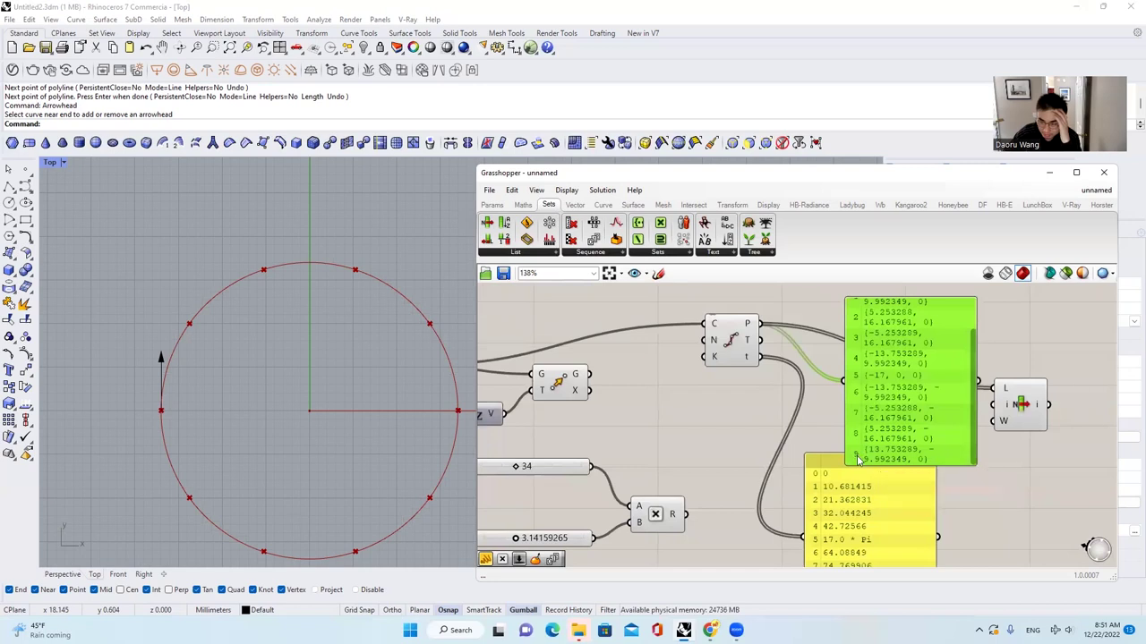
{"action": "scroll", "coordinate": [870, 460], "scroll_direction": "down", "scroll_amount": 2}
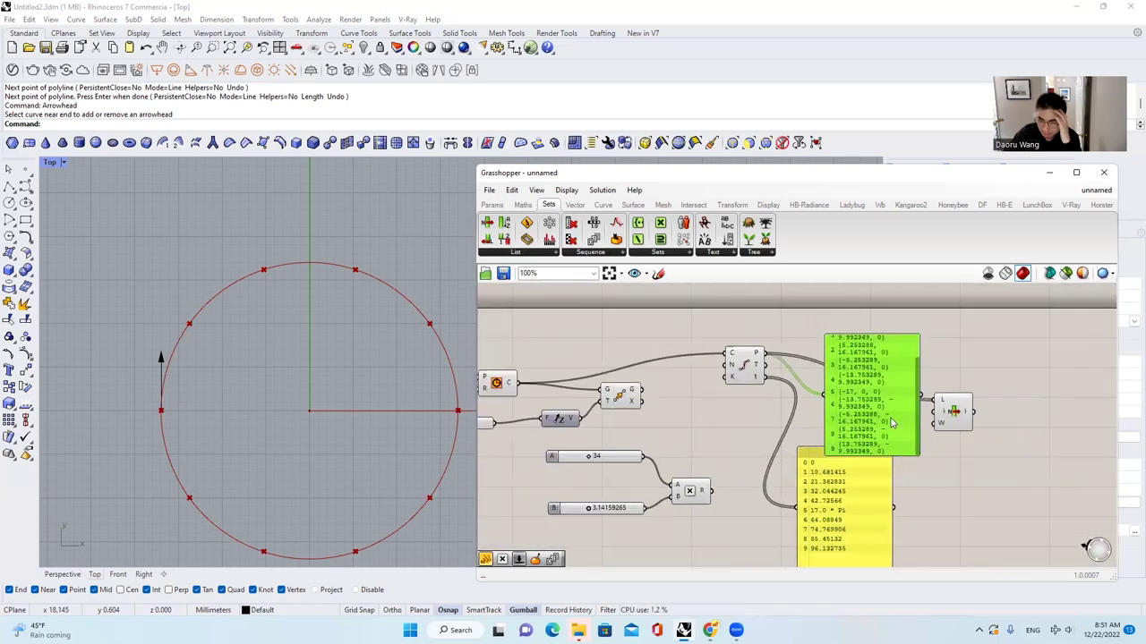
Step: Delete the panel listing the division points and select the List Item component to highlight its picked point
{"action": "key", "text": "Delete"}
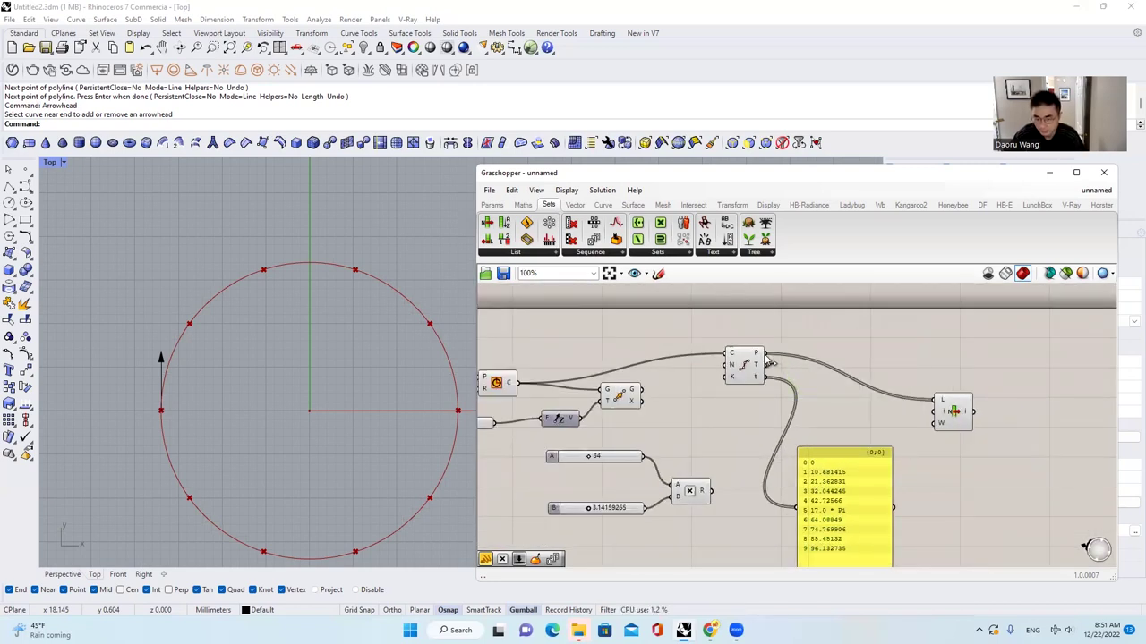
{"action": "left_click_drag", "start_coordinate": [768, 360], "coordinate": [935, 412]}
{"action": "left_click_drag", "start_coordinate": [850, 391], "coordinate": [819, 381]}
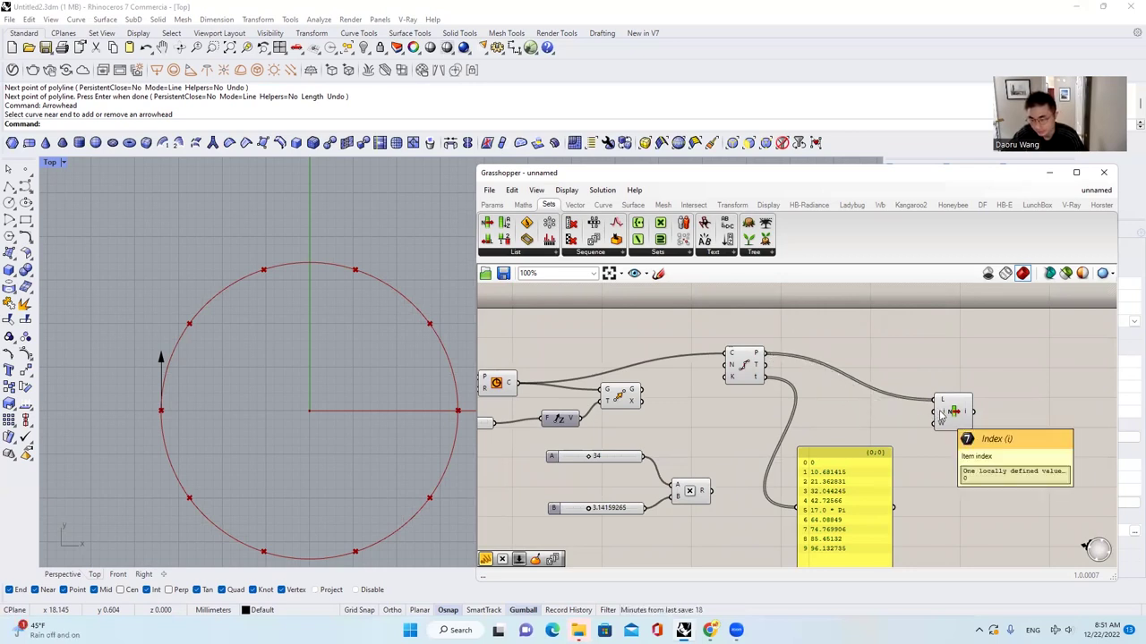
{"action": "left_click", "coordinate": [960, 417]}
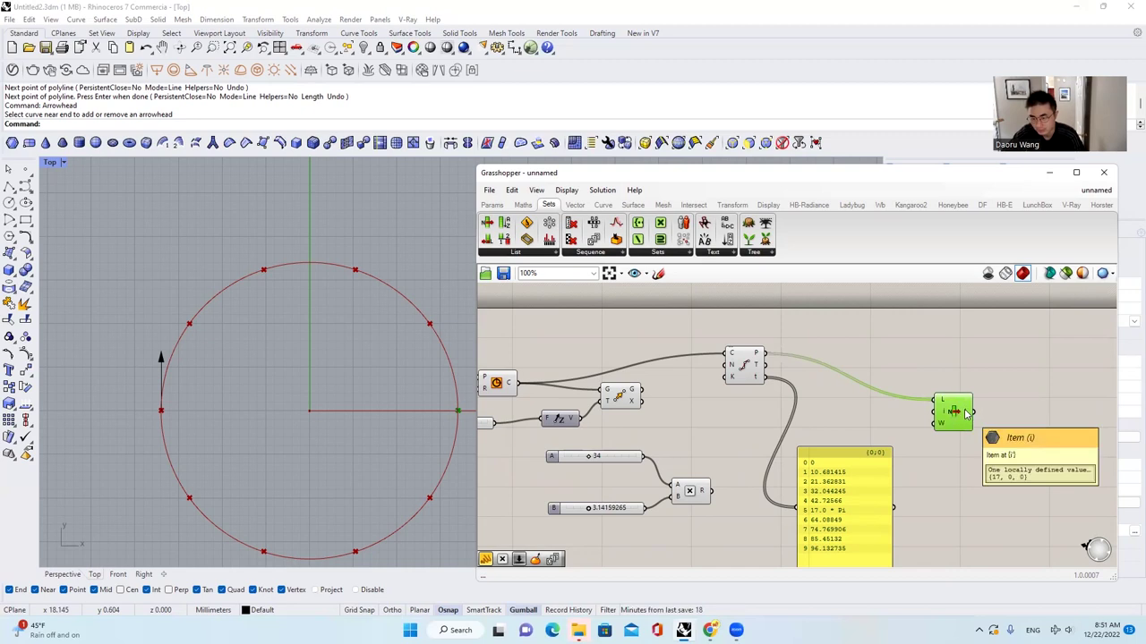
Step: Add a number slider with the value 2 and connect it to the List Item's Index input
{"action": "double_click", "coordinate": [853, 413]}
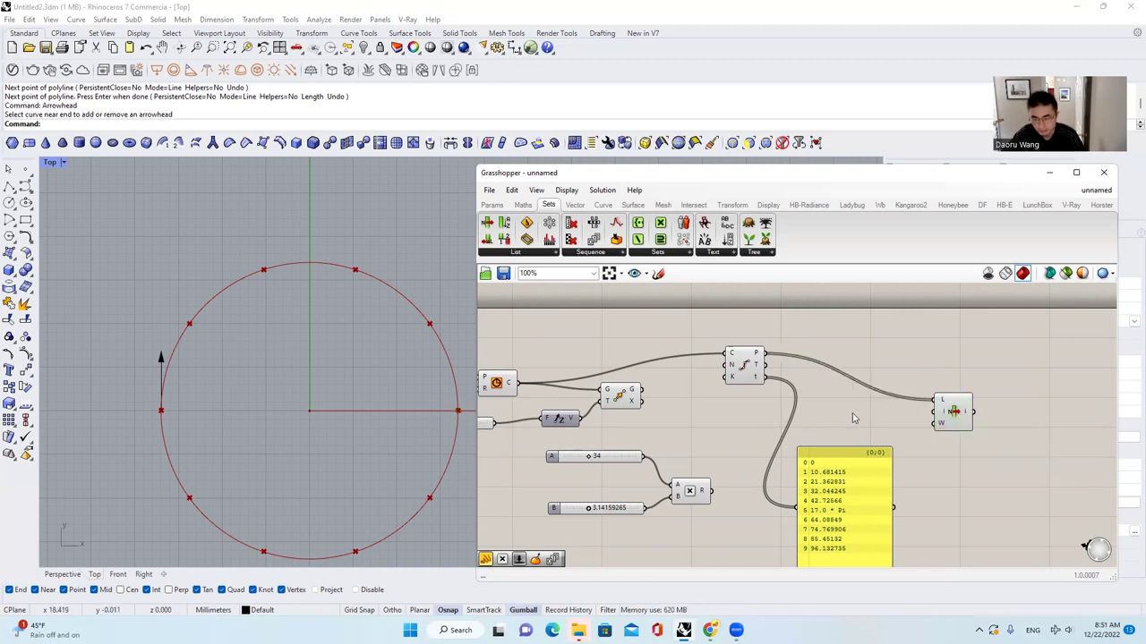
{"action": "key", "text": "Return"}
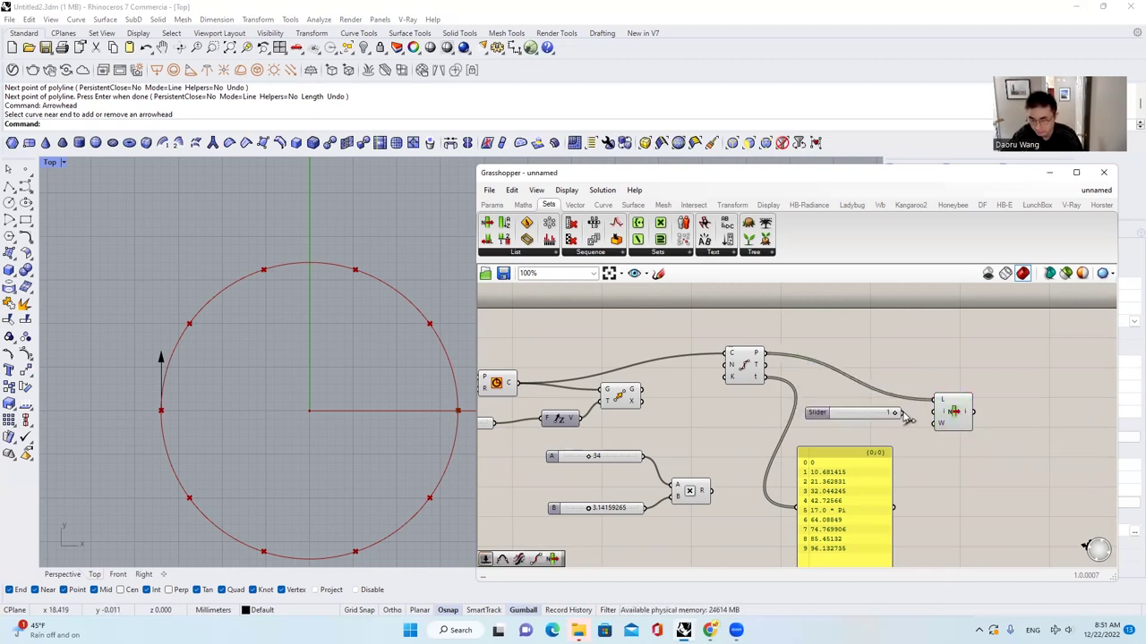
{"action": "double_click", "coordinate": [868, 415]}
{"action": "type", "text": "2"}
{"action": "key", "text": "Return"}
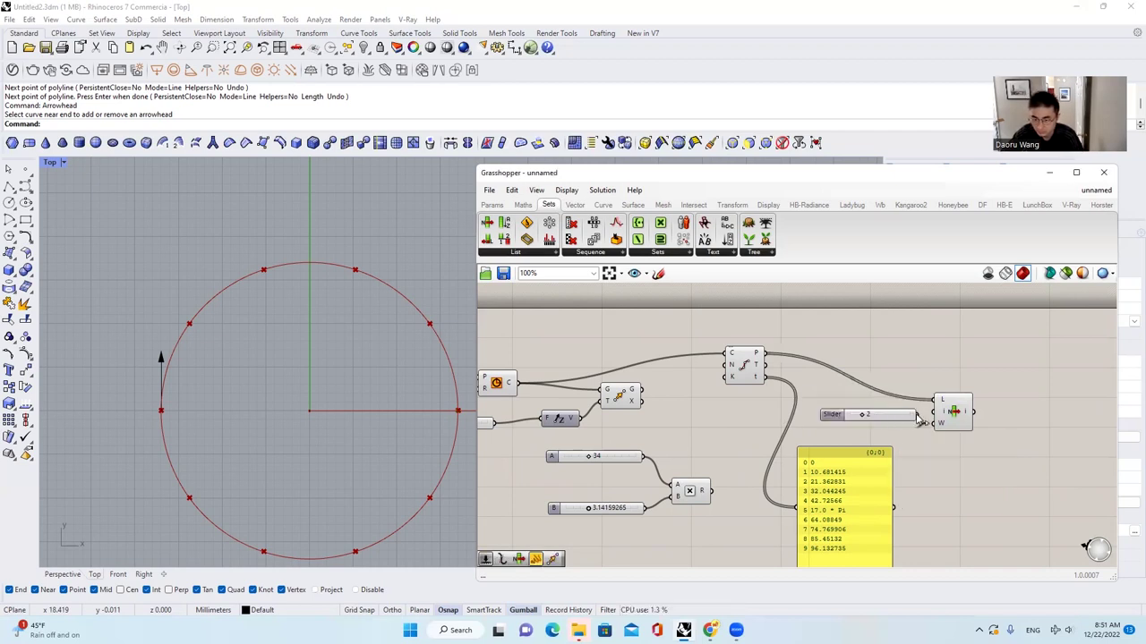
{"action": "left_click_drag", "start_coordinate": [917, 416], "coordinate": [936, 411]}
{"action": "left_click", "coordinate": [952, 411]}
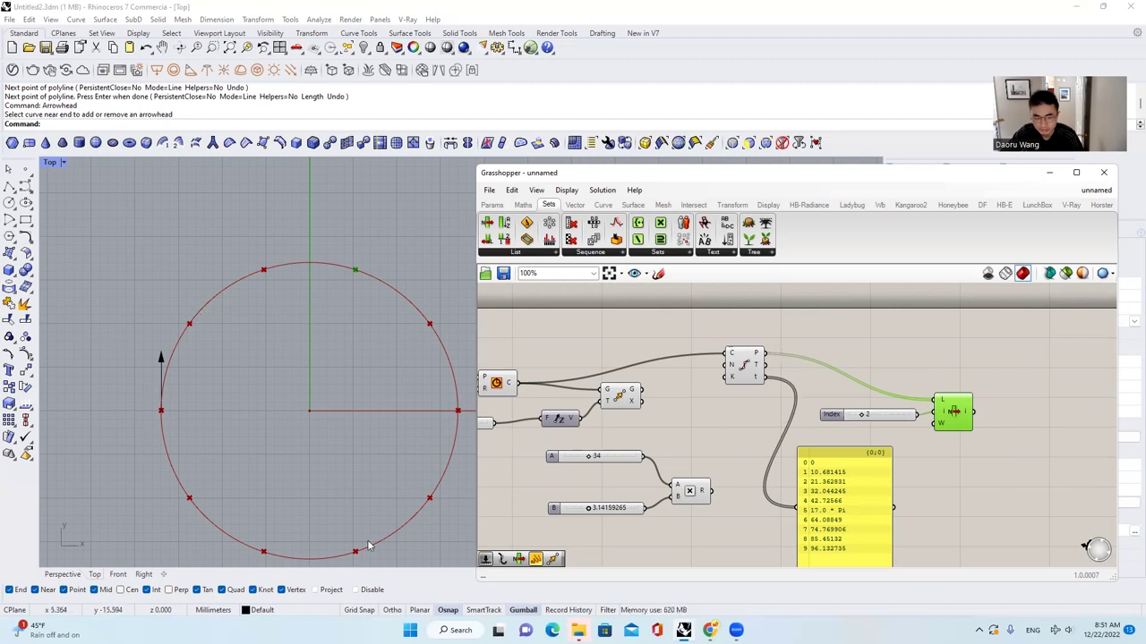
{"action": "scroll", "coordinate": [886, 412], "scroll_direction": "up", "scroll_amount": 2}
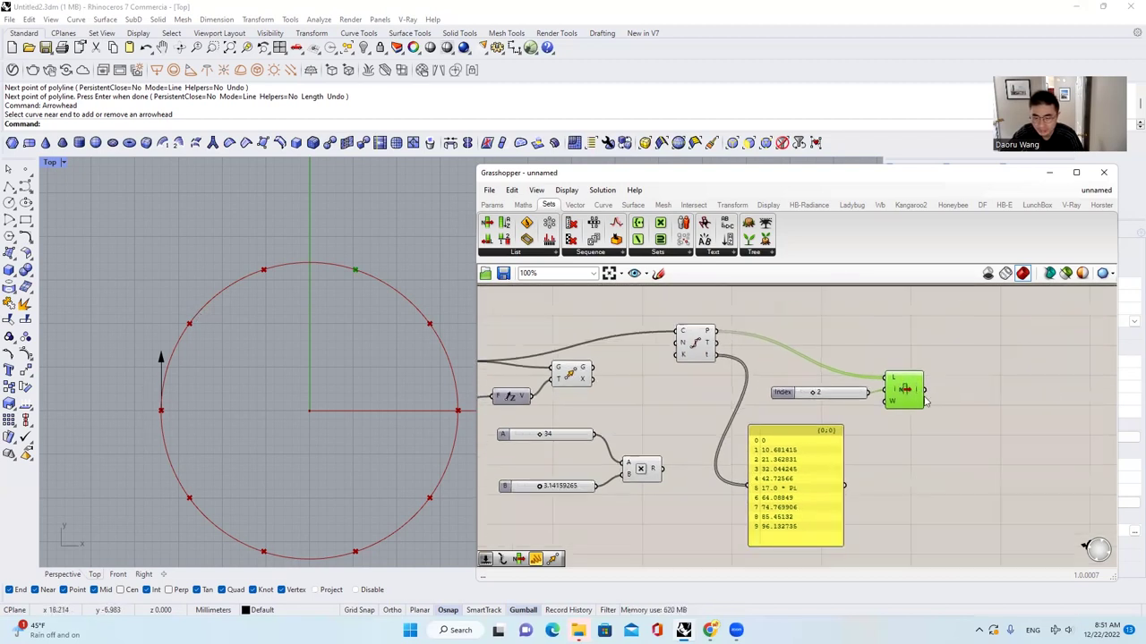
{"action": "right_click", "coordinate": [918, 390]}
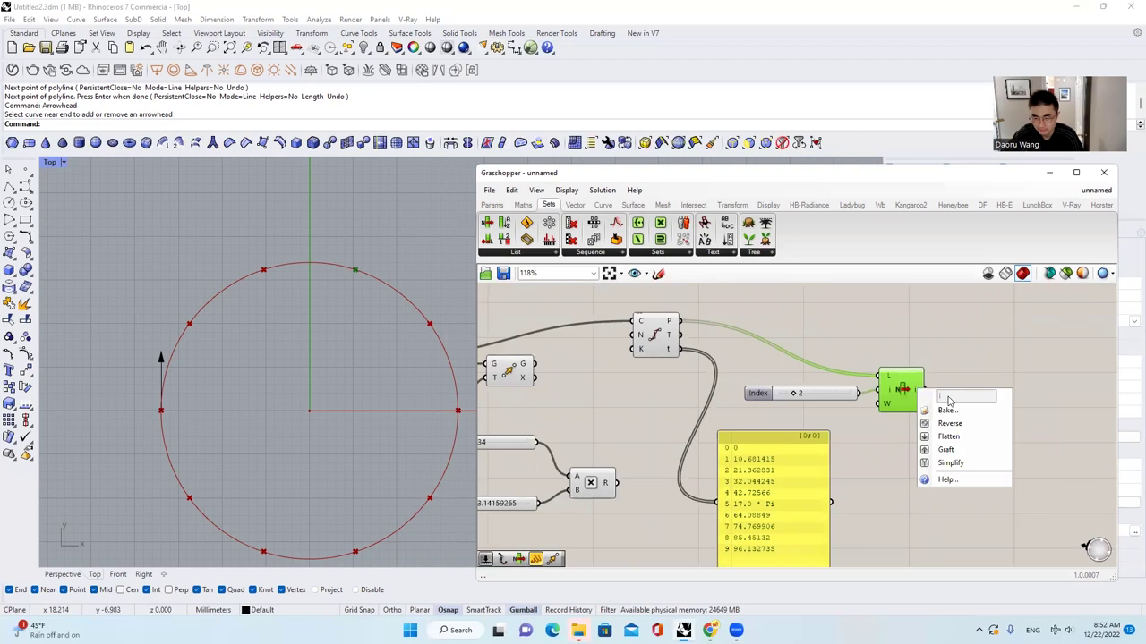
{"action": "left_click", "coordinate": [947, 410]}
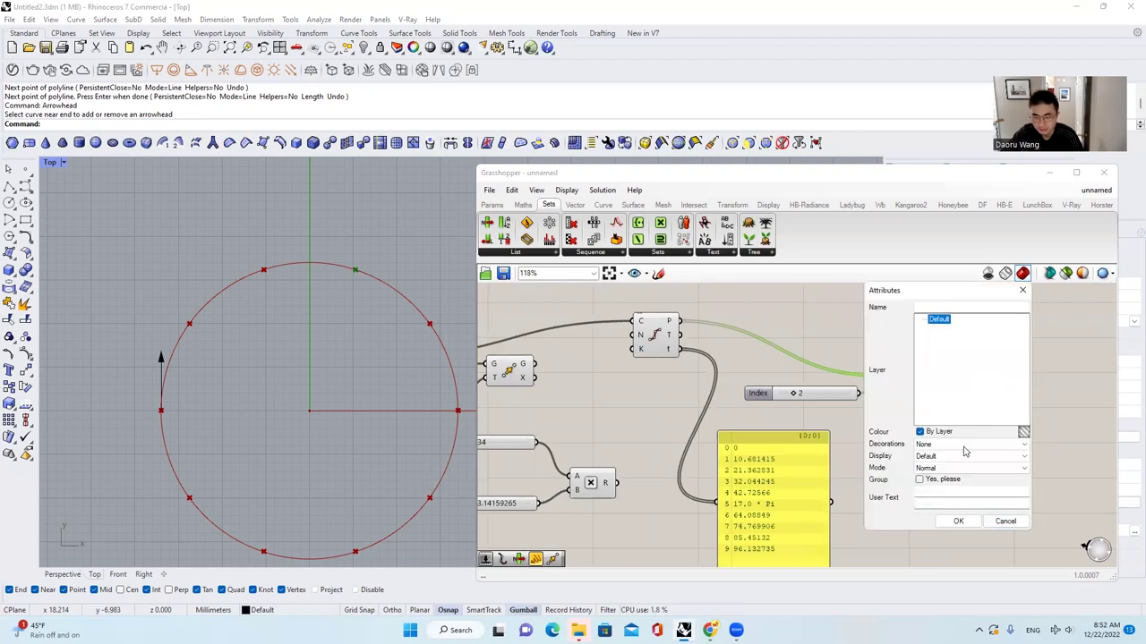
{"action": "left_click", "coordinate": [1022, 289]}
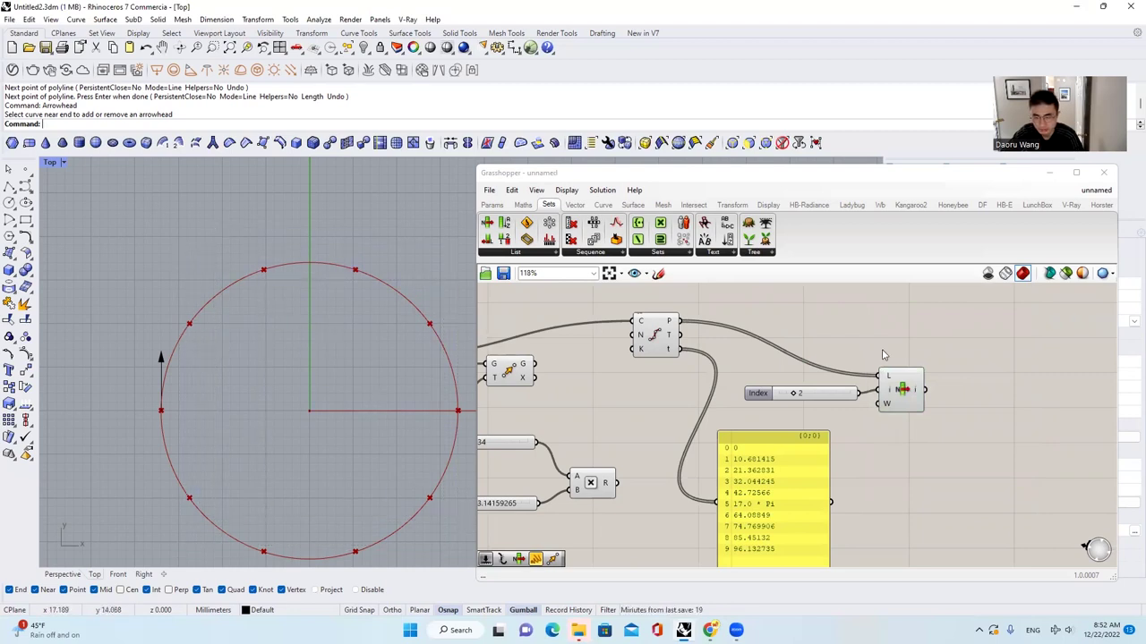
Step: Bake the point picked by the List Item and select the baked point in the Top view
{"action": "scroll", "coordinate": [895, 367], "scroll_direction": "up", "scroll_amount": 3}
{"action": "left_click", "coordinate": [925, 381]}
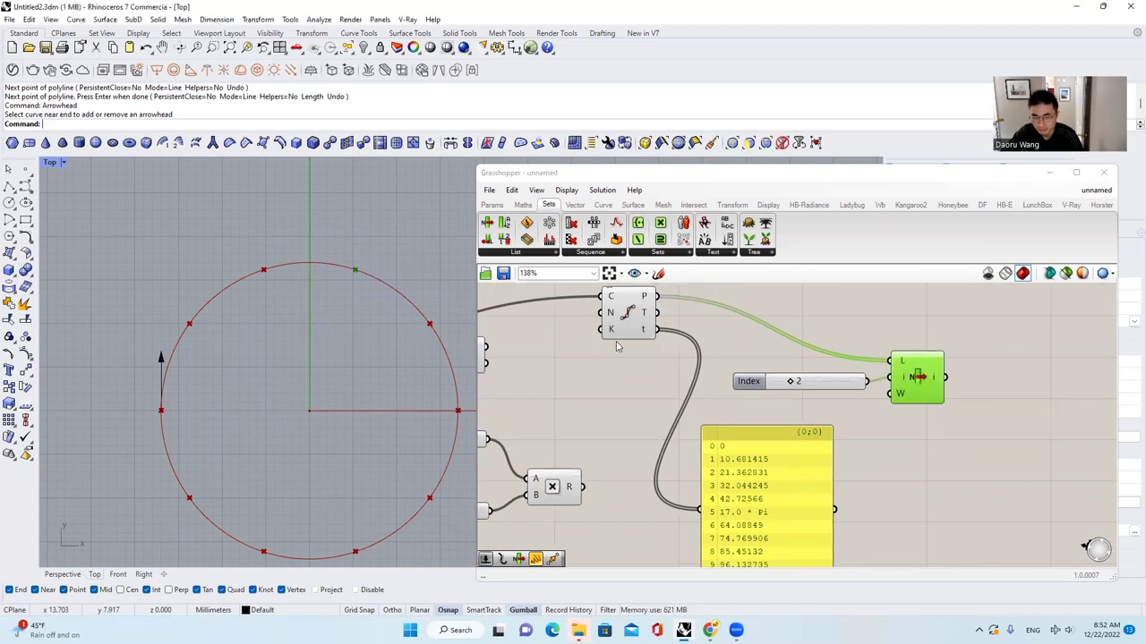
{"action": "middle_click", "coordinate": [926, 380]}
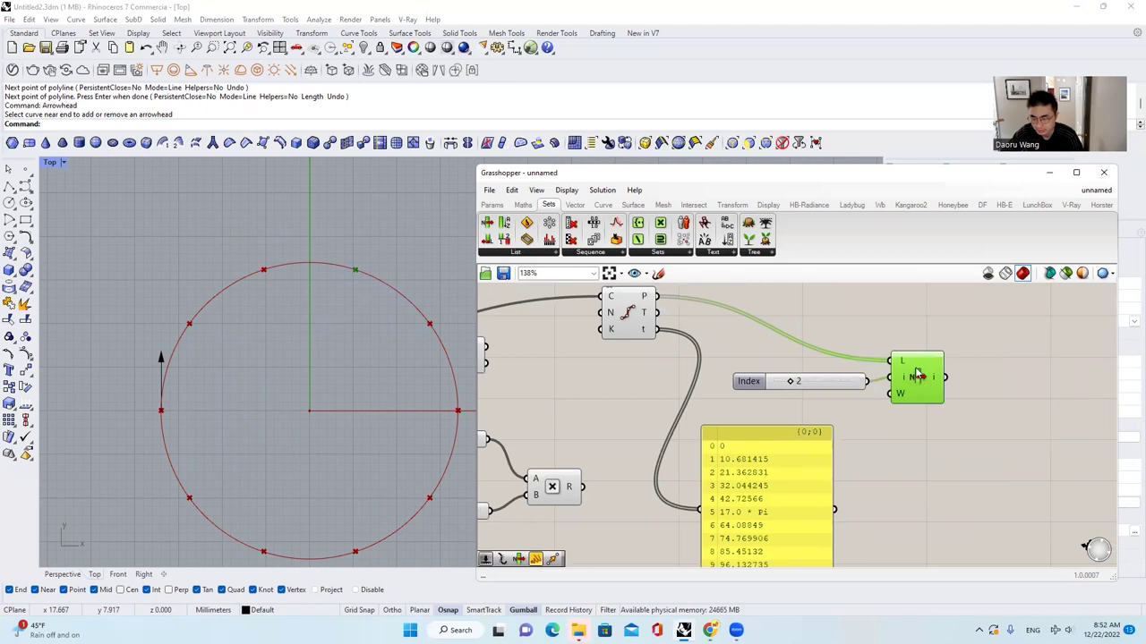
{"action": "middle_click", "coordinate": [918, 377]}
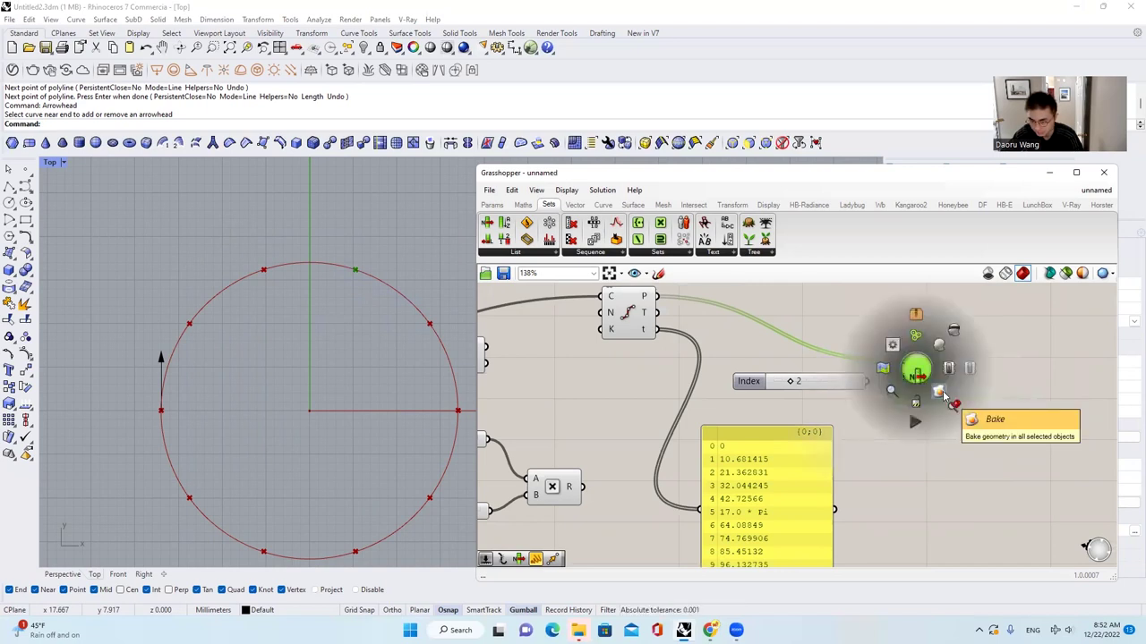
{"action": "left_click", "coordinate": [938, 393]}
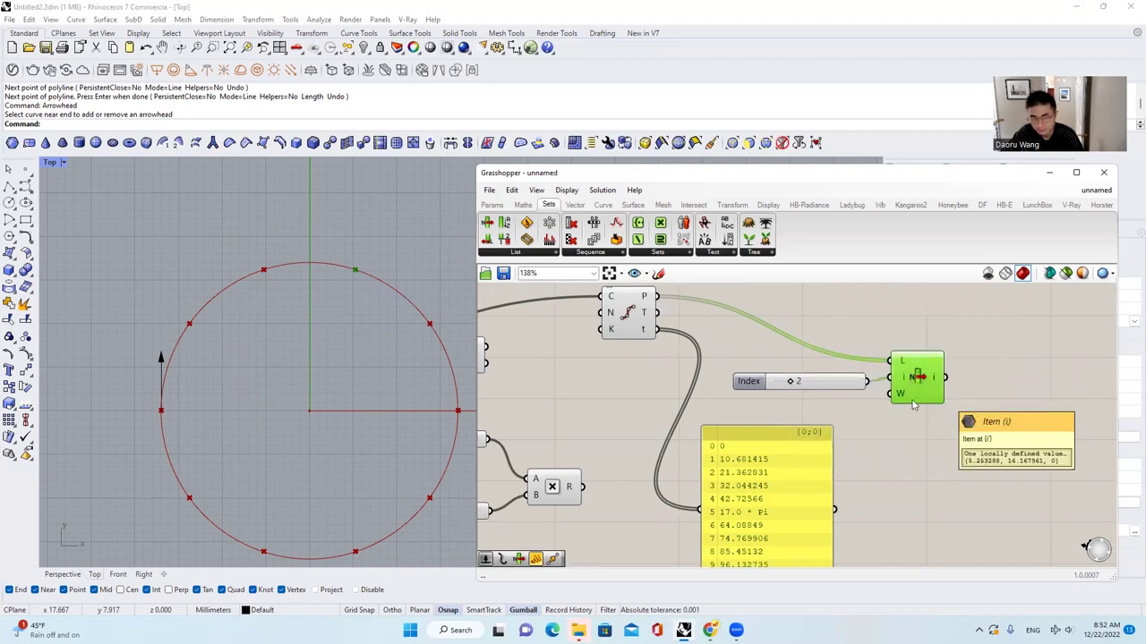
{"action": "left_click", "coordinate": [353, 268]}
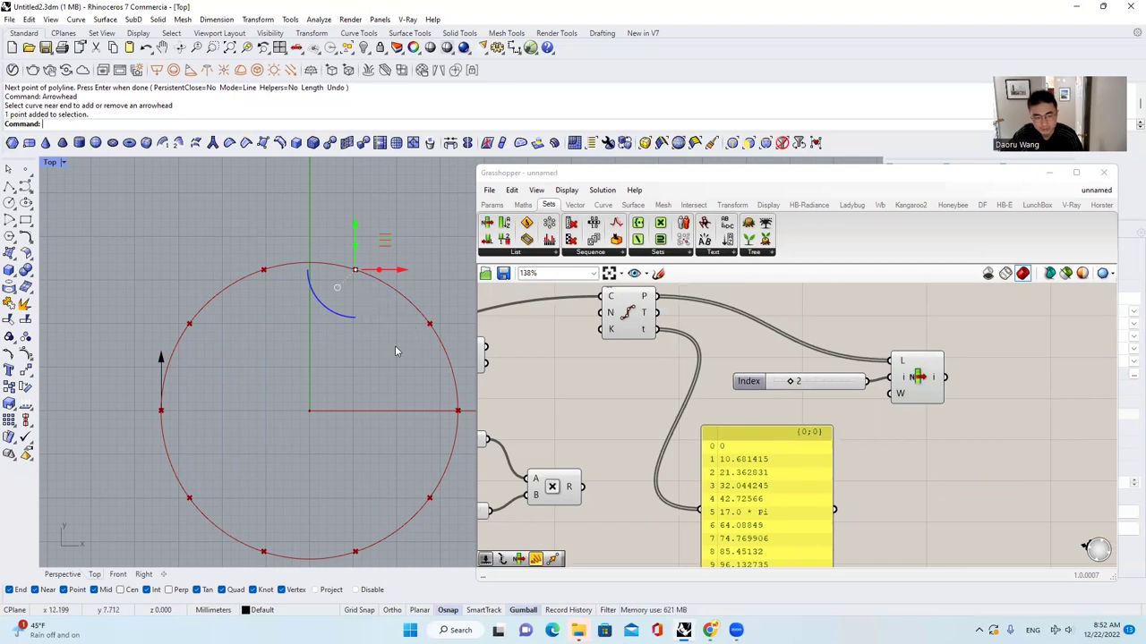
Step: Bake the undivided circle from the Circle component and select the baked curve in the Top view
{"action": "scroll", "coordinate": [873, 385], "scroll_direction": "down", "scroll_amount": 4}
{"action": "scroll", "coordinate": [666, 361], "scroll_direction": "up", "scroll_amount": 5}
{"action": "left_click", "coordinate": [647, 376]}
{"action": "middle_click", "coordinate": [648, 379]}
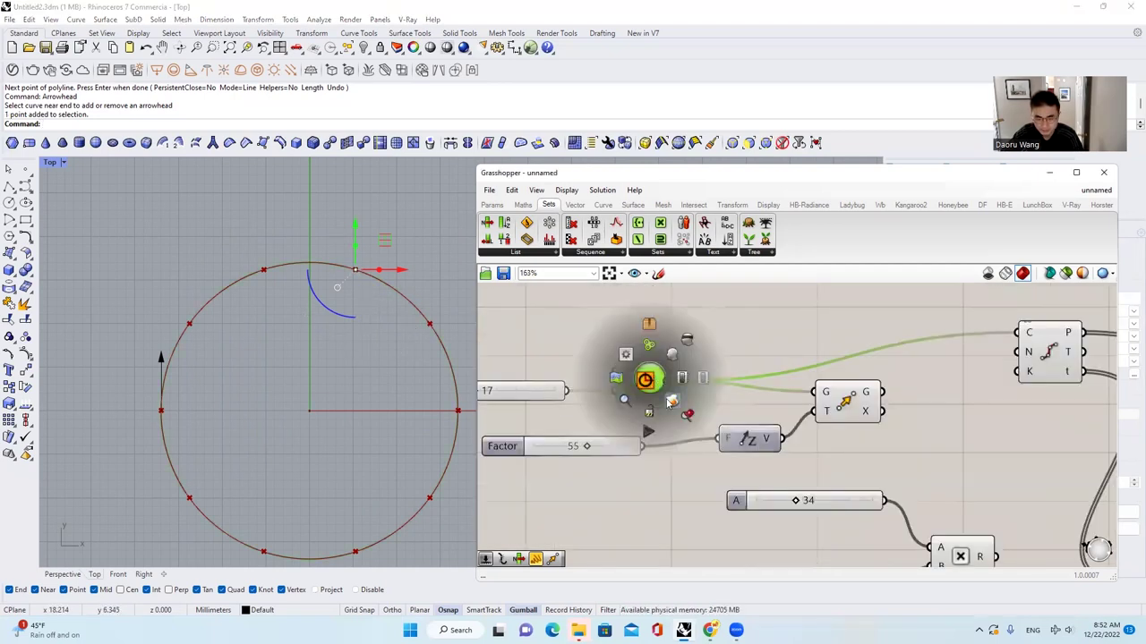
{"action": "left_click", "coordinate": [755, 347]}
{"action": "left_click", "coordinate": [417, 310]}
{"action": "key", "text": "Delete"}
{"action": "scroll", "coordinate": [365, 275], "scroll_direction": "down", "scroll_amount": 2}
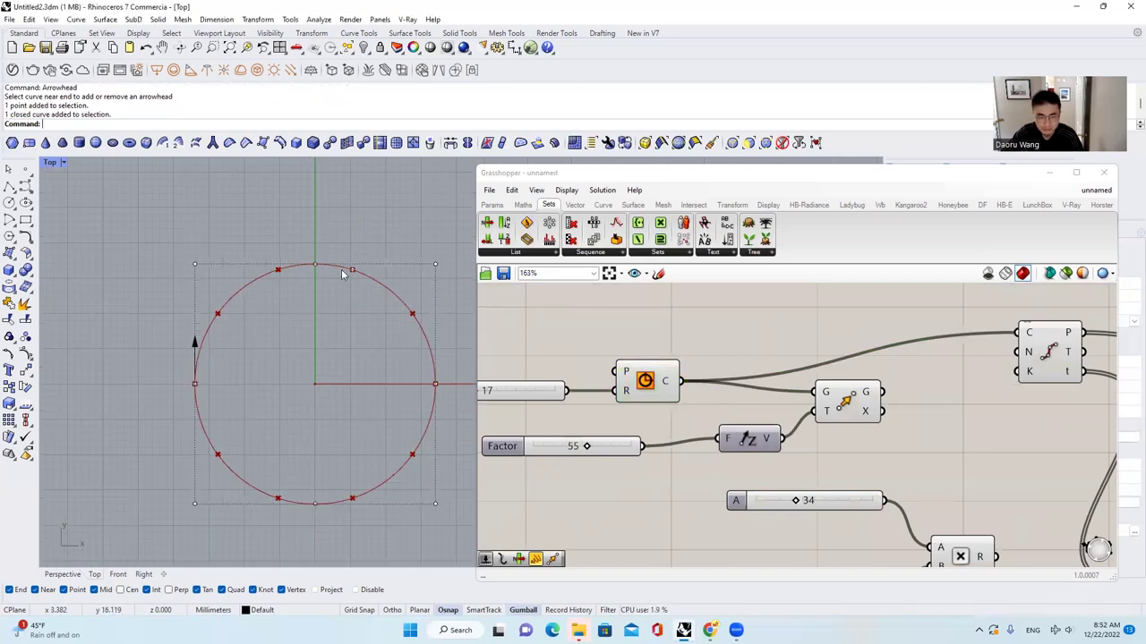
Step: Draw a polyline from the circle's starting division point through its centre to the baked point
{"action": "right_click_drag", "start_coordinate": [388, 281], "coordinate": [377, 279]}
{"action": "left_click", "coordinate": [9, 187]}
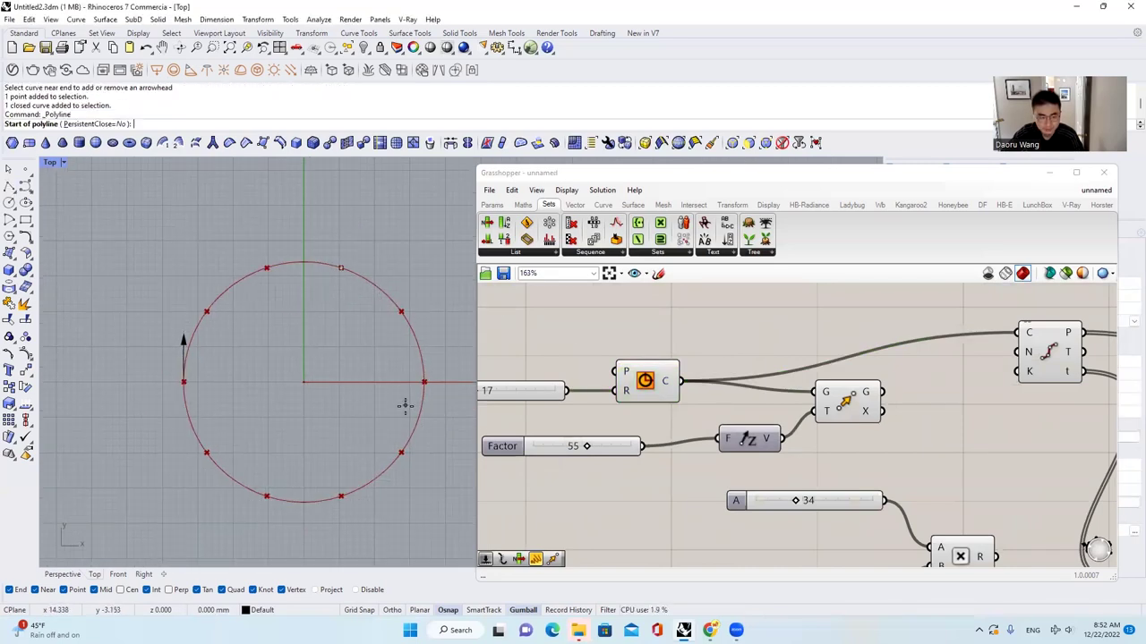
{"action": "left_click", "coordinate": [301, 382]}
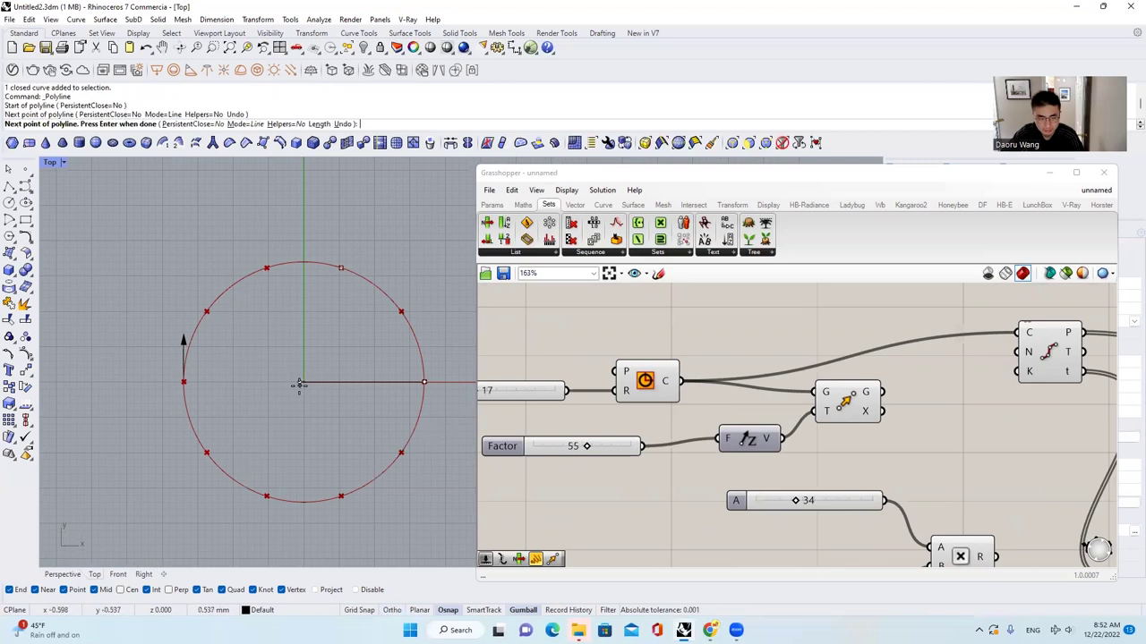
{"action": "left_click", "coordinate": [341, 268]}
{"action": "key", "text": "Return"}
Step: Trim the baked circle with the polyline, keeping only the arc between the start point and the baked point
{"action": "type", "text": "TR"}
{"action": "key", "text": "Return"}
{"action": "key", "text": "Return"}
{"action": "left_click_drag", "start_coordinate": [311, 329], "coordinate": [252, 250]}
{"action": "key", "text": "Return"}
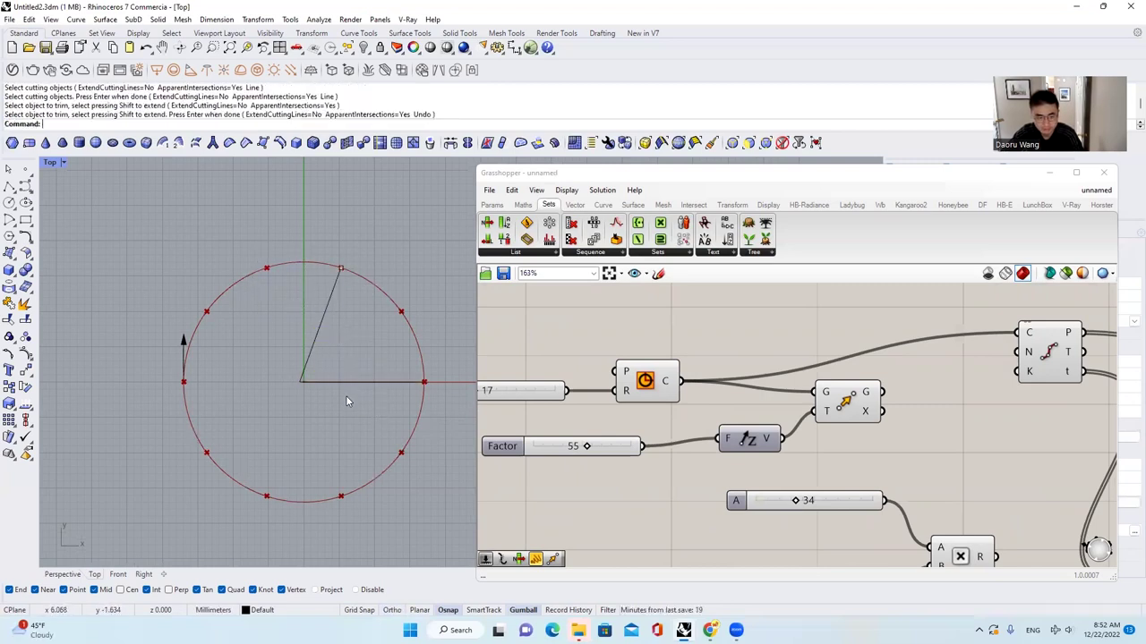
Step: Delete the polyline used for cutting and select the remaining arc
{"action": "left_click_drag", "start_coordinate": [346, 396], "coordinate": [267, 311]}
{"action": "type", "text": "E"}
{"action": "key", "text": "Return"}
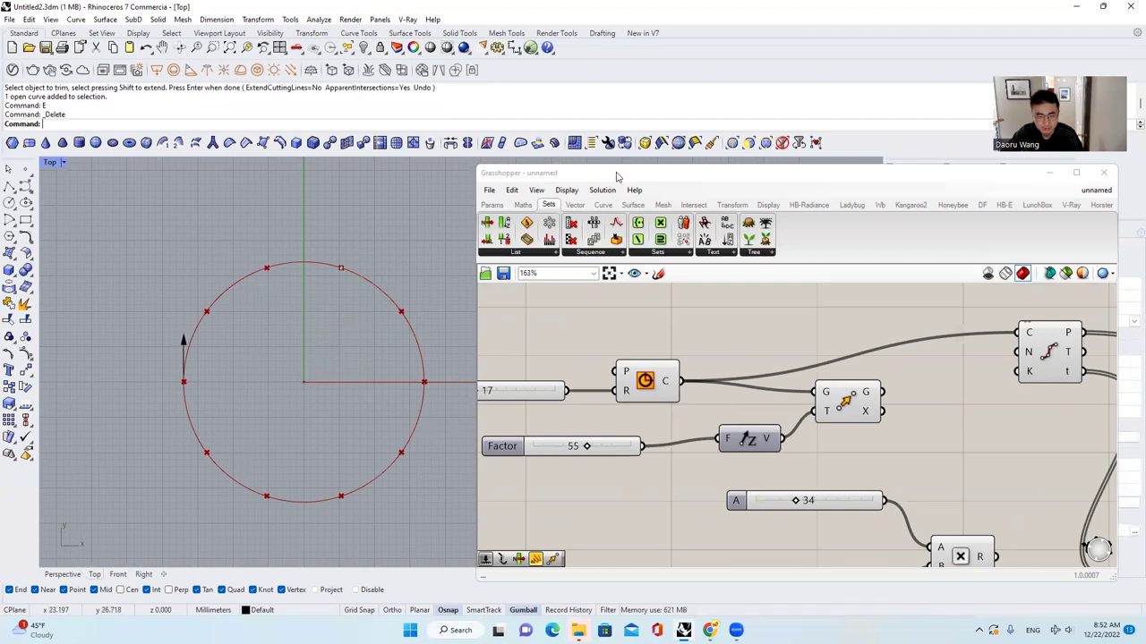
{"action": "left_click_drag", "start_coordinate": [371, 297], "coordinate": [368, 303]}
{"action": "scroll", "coordinate": [389, 311], "scroll_direction": "down", "scroll_amount": 3}
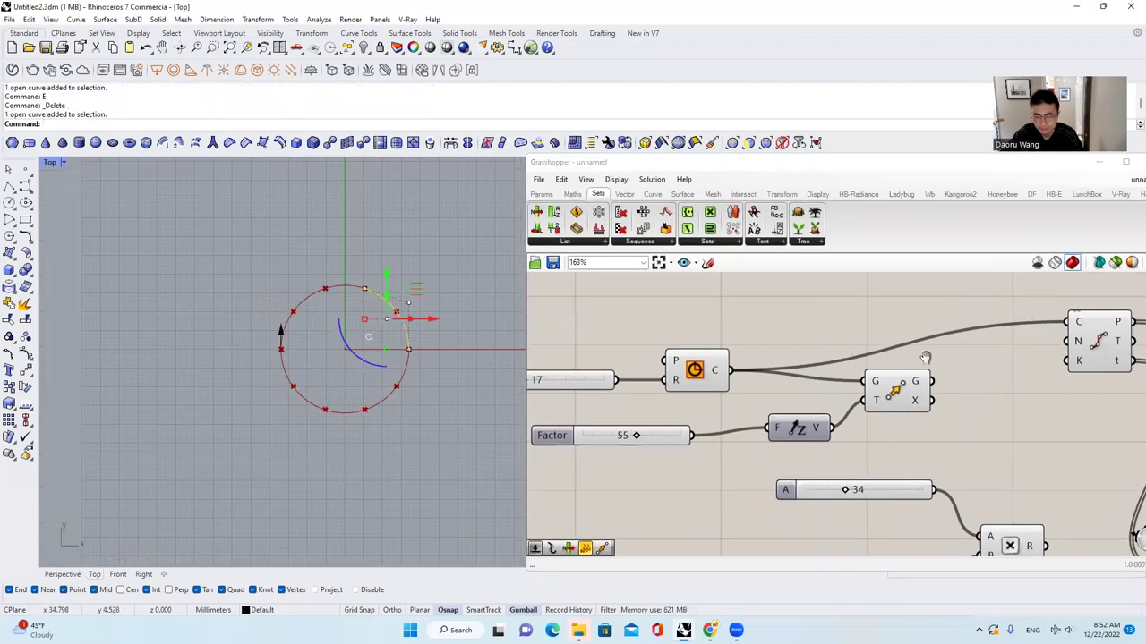
Step: Add a Length component on the empty canvas beside the parameter panel
{"action": "scroll", "coordinate": [474, 331], "scroll_direction": "up", "scroll_amount": 2}
{"action": "right_click_drag", "start_coordinate": [966, 389], "coordinate": [898, 358]}
{"action": "scroll", "coordinate": [981, 406], "scroll_direction": "down", "scroll_amount": 1}
{"action": "right_click_drag", "start_coordinate": [981, 406], "coordinate": [583, 309]}
{"action": "double_click", "coordinate": [968, 392]}
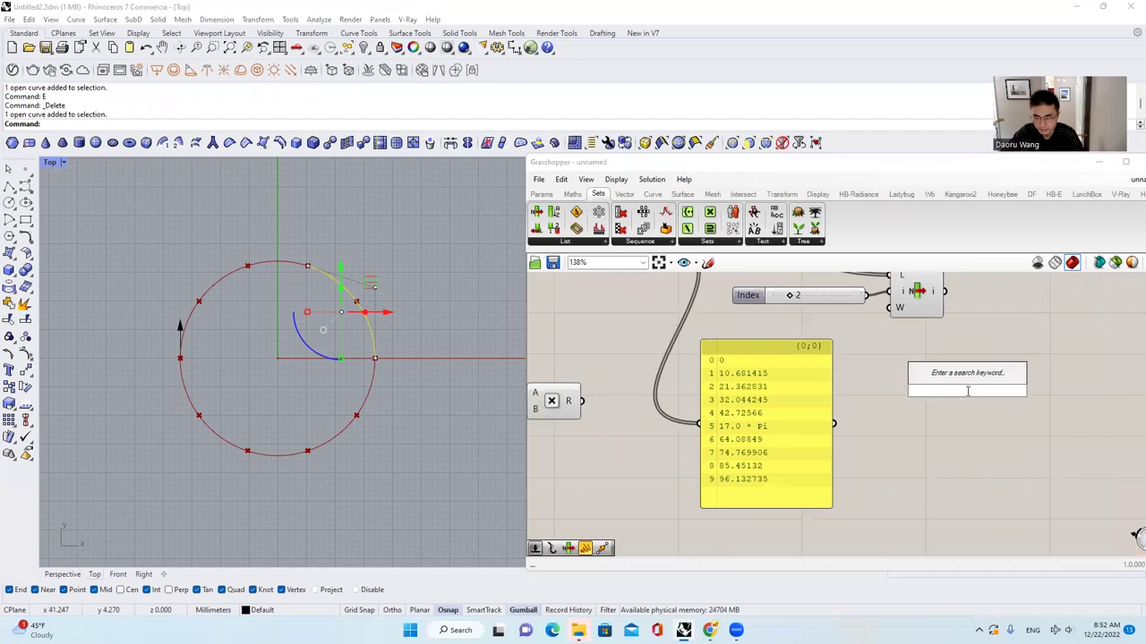
{"action": "type", "text": "l"}
{"action": "key", "text": "BackSpace"}
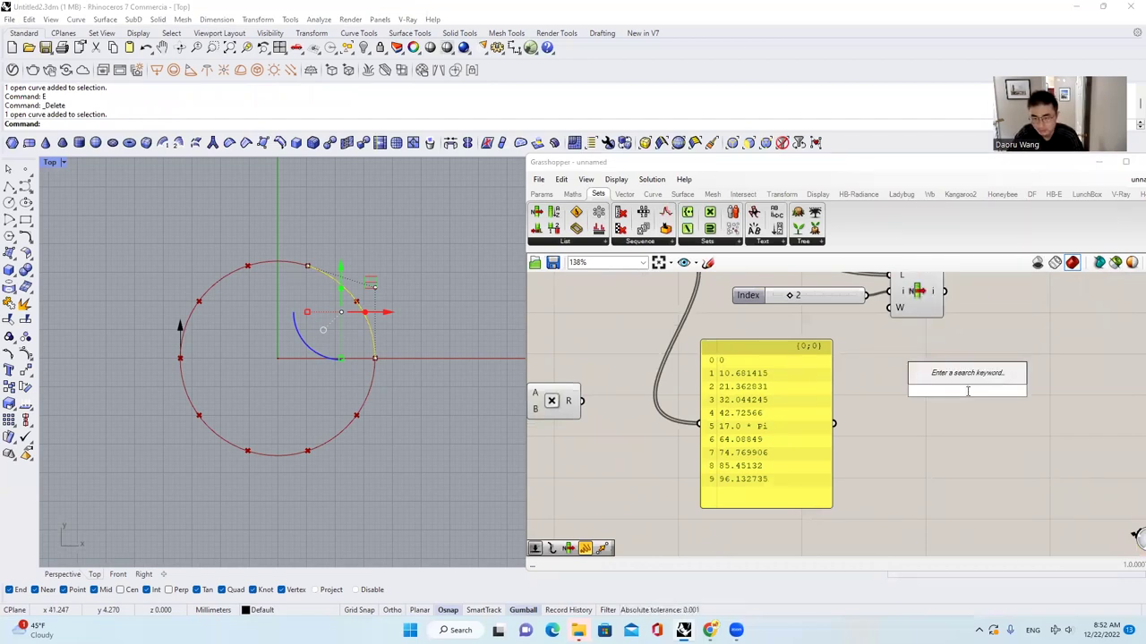
{"action": "type", "text": "length"}
{"action": "key", "text": "Return"}
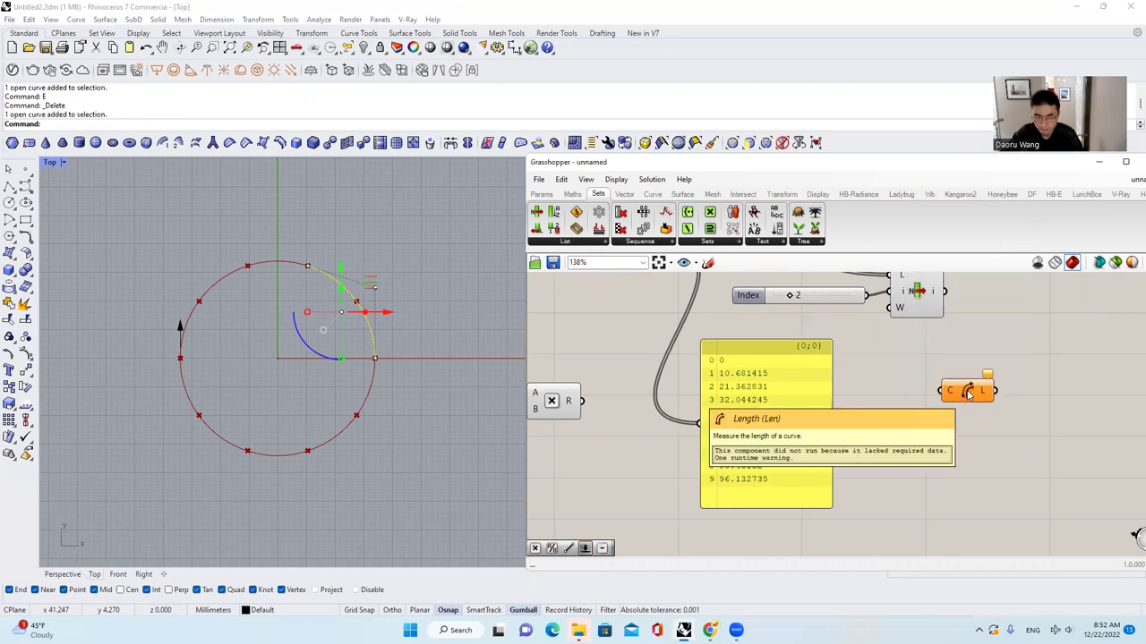
Step: Add a Curve parameter, assign the trimmed arc to it and connect it to the Length component's Curve input
{"action": "left_click", "coordinate": [541, 194]}
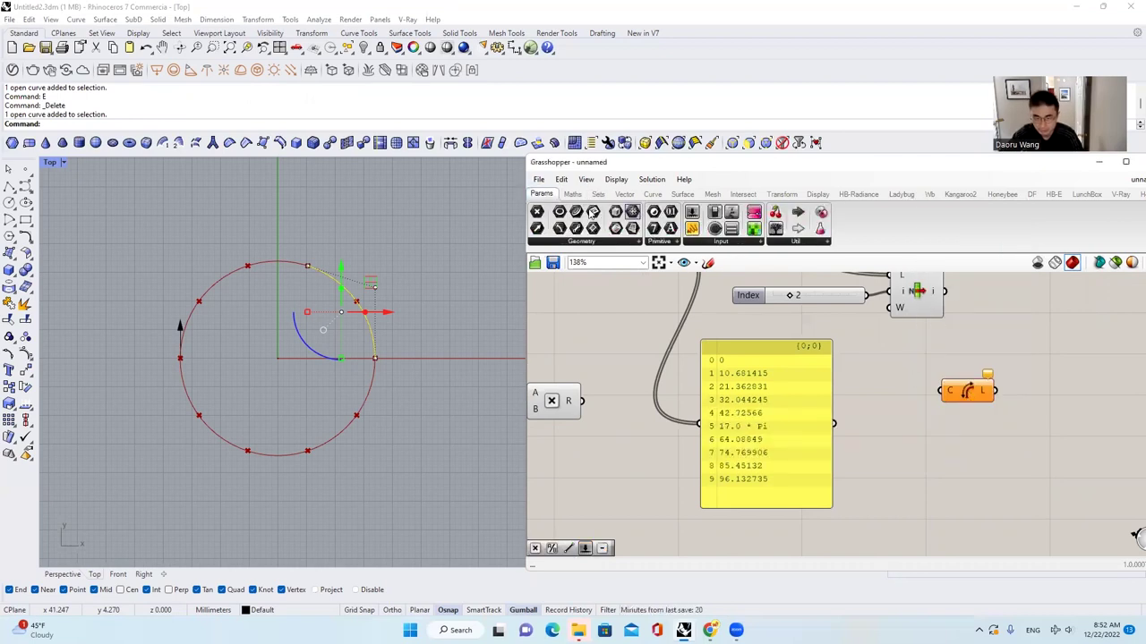
{"action": "left_click_drag", "start_coordinate": [559, 211], "coordinate": [897, 392]}
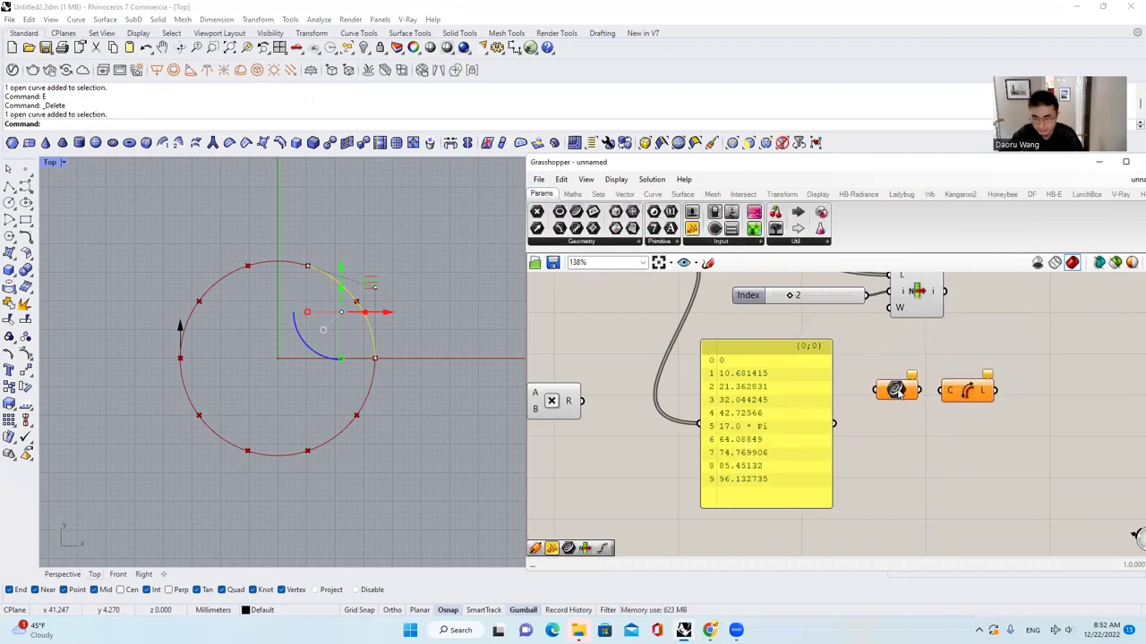
{"action": "right_click", "coordinate": [898, 392]}
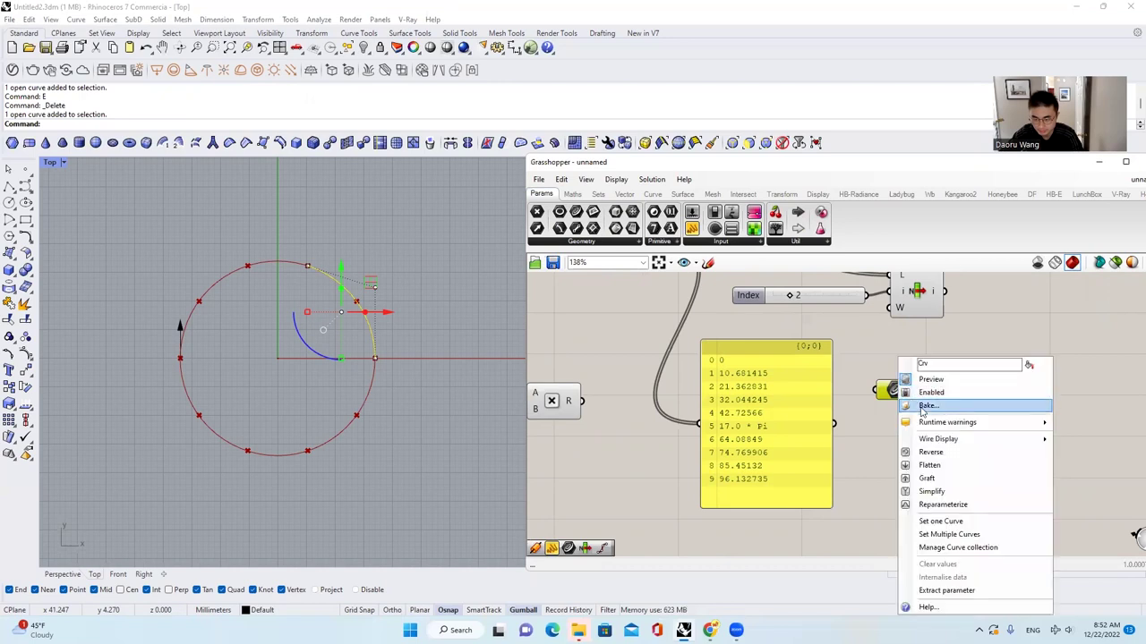
{"action": "left_click", "coordinate": [969, 522]}
{"action": "left_click_drag", "start_coordinate": [970, 395], "coordinate": [1032, 395]}
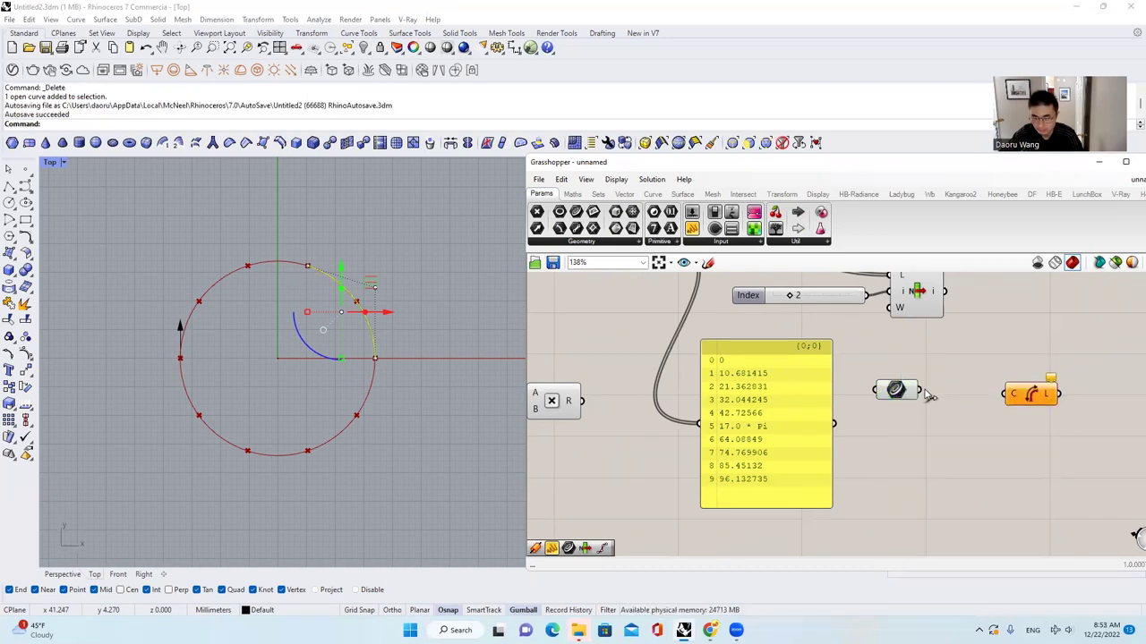
{"action": "left_click_drag", "start_coordinate": [916, 390], "coordinate": [999, 403]}
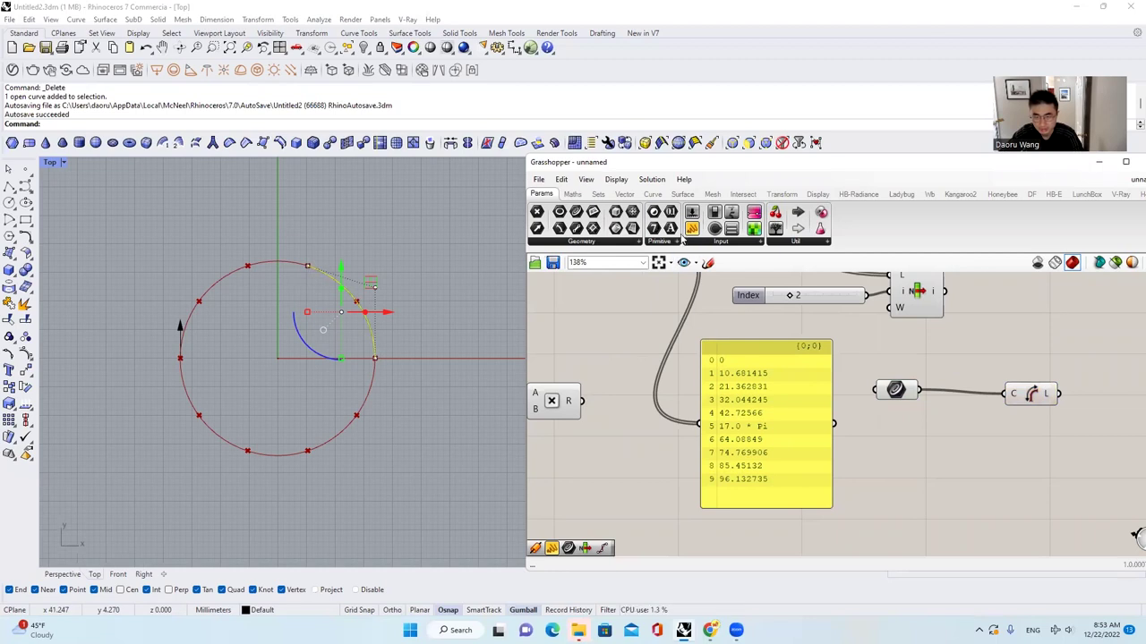
Step: Add a panel and connect it to the Length component's output to show the arc length
{"action": "scroll", "coordinate": [738, 340], "scroll_direction": "down", "scroll_amount": 2}
{"action": "left_click", "coordinate": [1017, 396]}
{"action": "left_click_drag", "start_coordinate": [969, 380], "coordinate": [993, 389]}
{"action": "scroll", "coordinate": [1010, 396], "scroll_direction": "up", "scroll_amount": 2}
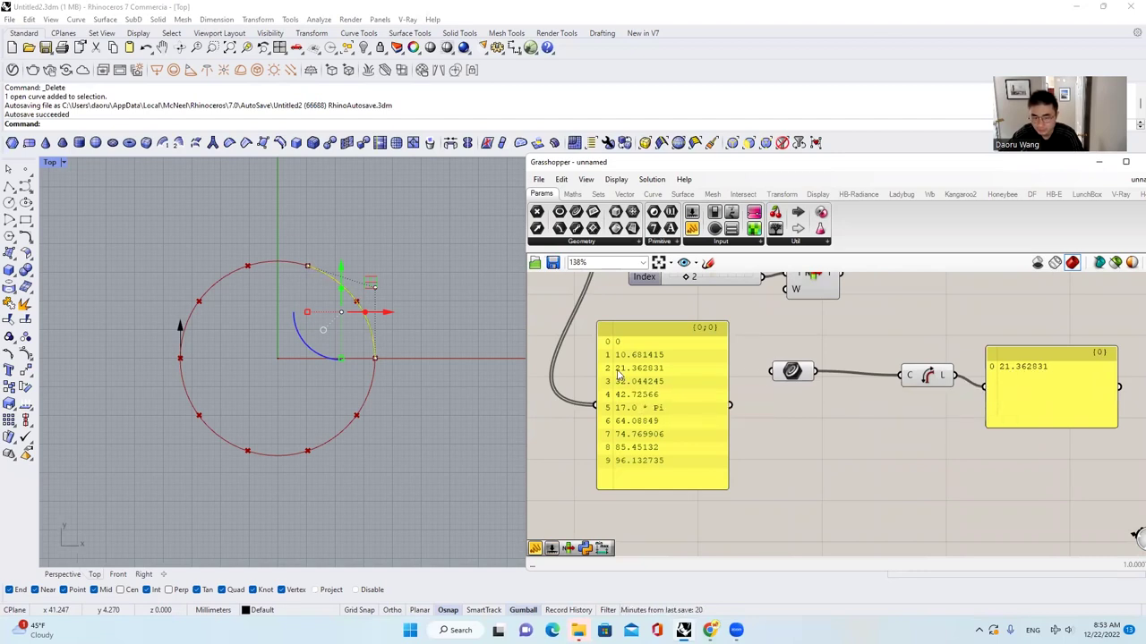
Step: Compare the measured arc length with the Divide Curve parameter at index 2 and its point on the circle
{"action": "scroll", "coordinate": [649, 380], "scroll_direction": "down", "scroll_amount": 3}
{"action": "scroll", "coordinate": [430, 325], "scroll_direction": "up", "scroll_amount": 3}
{"action": "scroll", "coordinate": [600, 285], "scroll_direction": "up", "scroll_amount": 1}
{"action": "scroll", "coordinate": [599, 285], "scroll_direction": "up", "scroll_amount": 2}
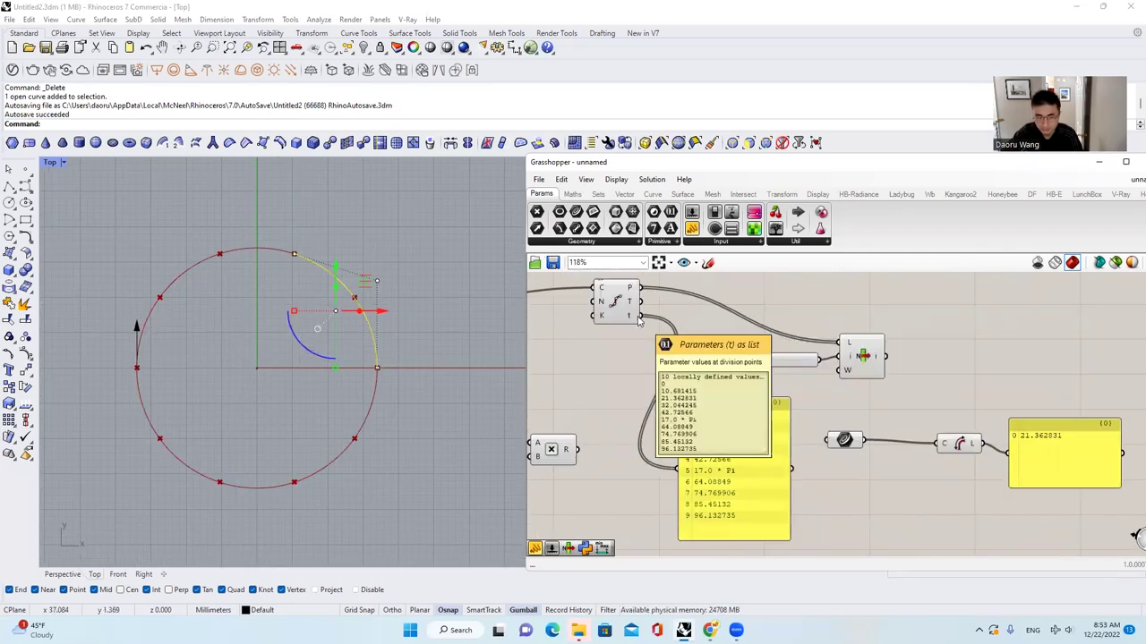
{"action": "left_click", "coordinate": [299, 258]}
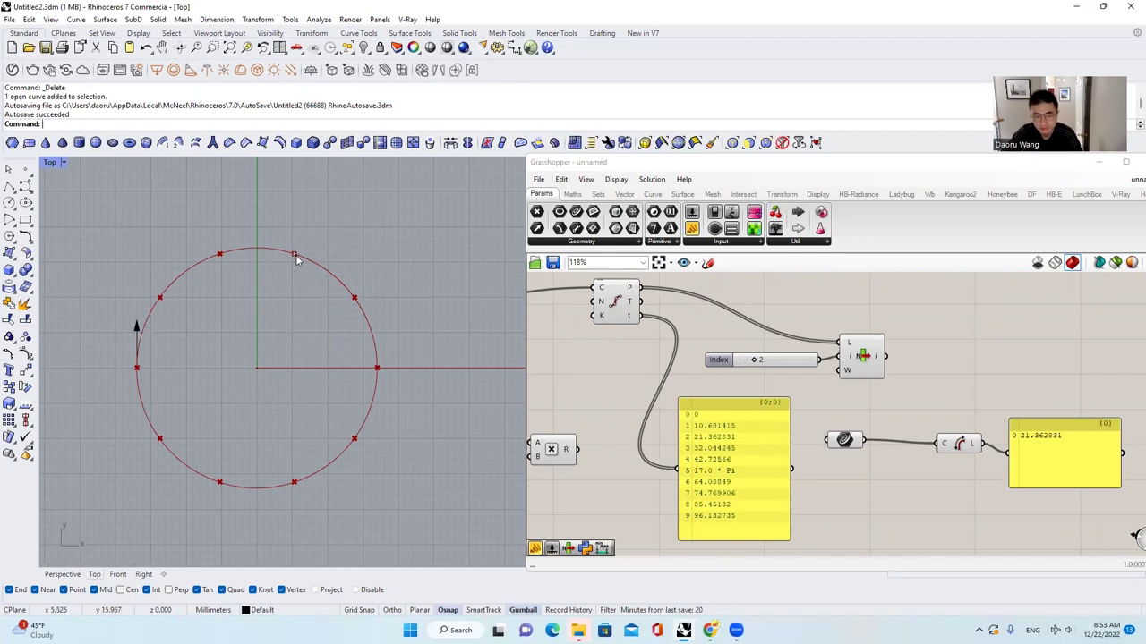
{"action": "left_click", "coordinate": [299, 258]}
{"action": "scroll", "coordinate": [463, 314], "scroll_direction": "down", "scroll_amount": 3}
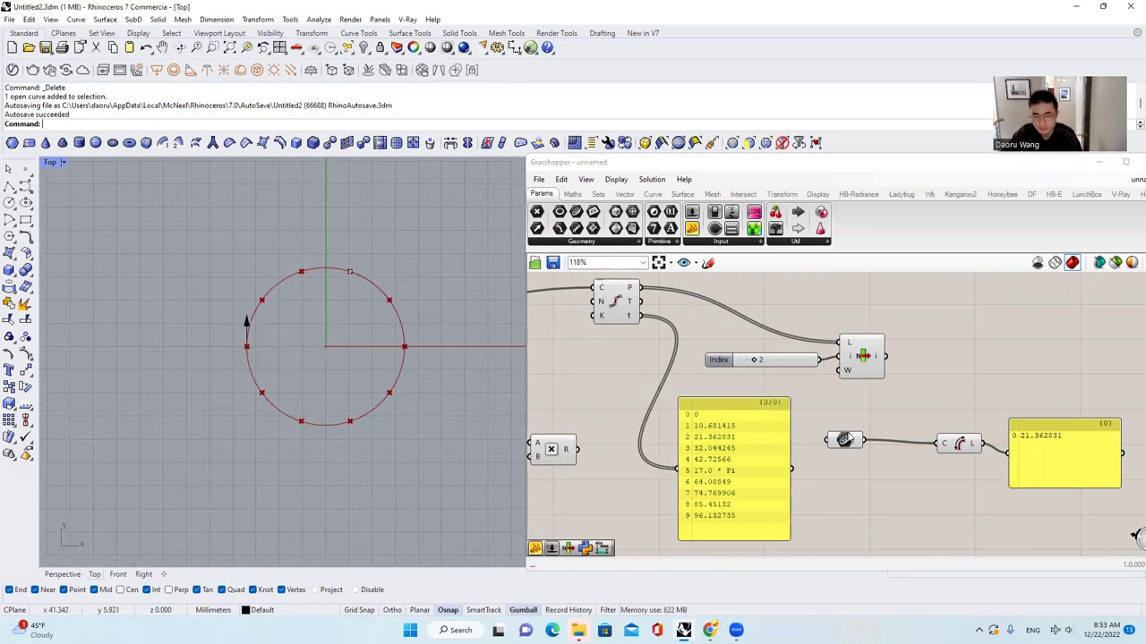
Step: Examine the full list of Divide Curve parameters in the panel against the measured arc length
{"action": "right_click_drag", "start_coordinate": [849, 431], "coordinate": [841, 407]}
{"action": "scroll", "coordinate": [917, 408], "scroll_direction": "down", "scroll_amount": 2}
{"action": "scroll", "coordinate": [841, 406], "scroll_direction": "up", "scroll_amount": 1}
{"action": "right_click_drag", "start_coordinate": [752, 398], "coordinate": [793, 402]}
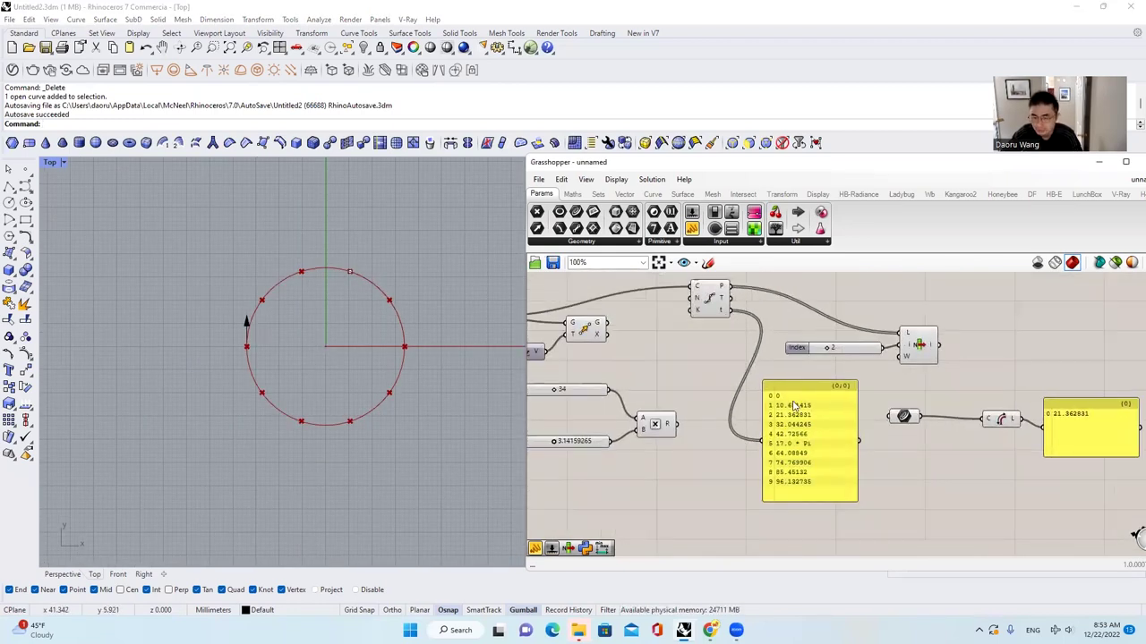
{"action": "scroll", "coordinate": [793, 406], "scroll_direction": "up", "scroll_amount": 2}
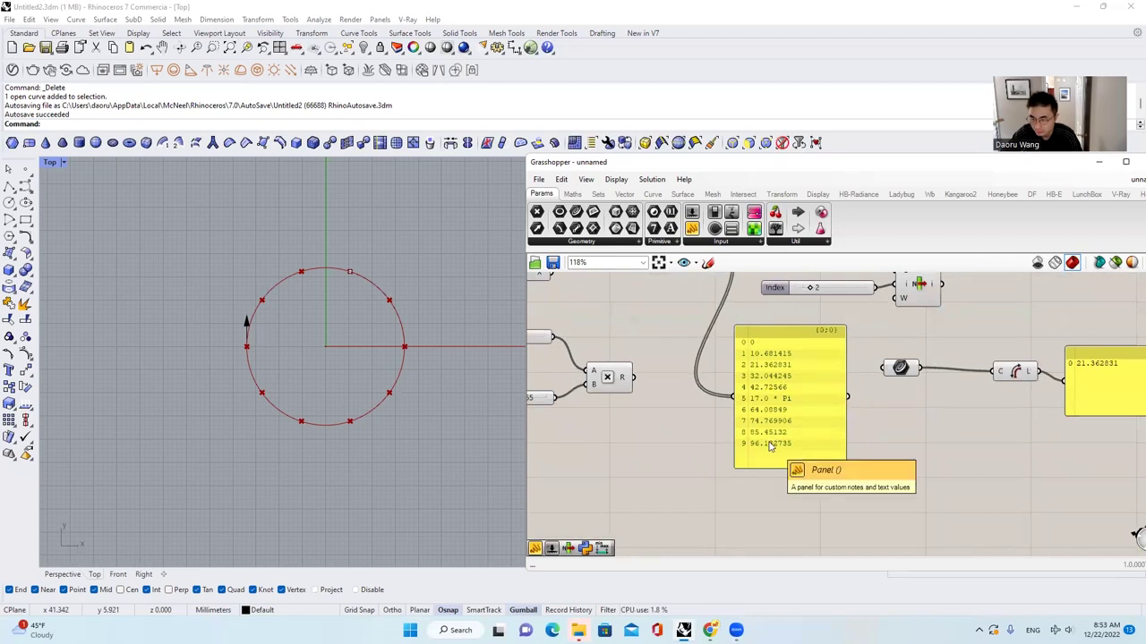
{"action": "scroll", "coordinate": [772, 448], "scroll_direction": "down", "scroll_amount": 2}
{"action": "scroll", "coordinate": [773, 404], "scroll_direction": "up", "scroll_amount": 2}
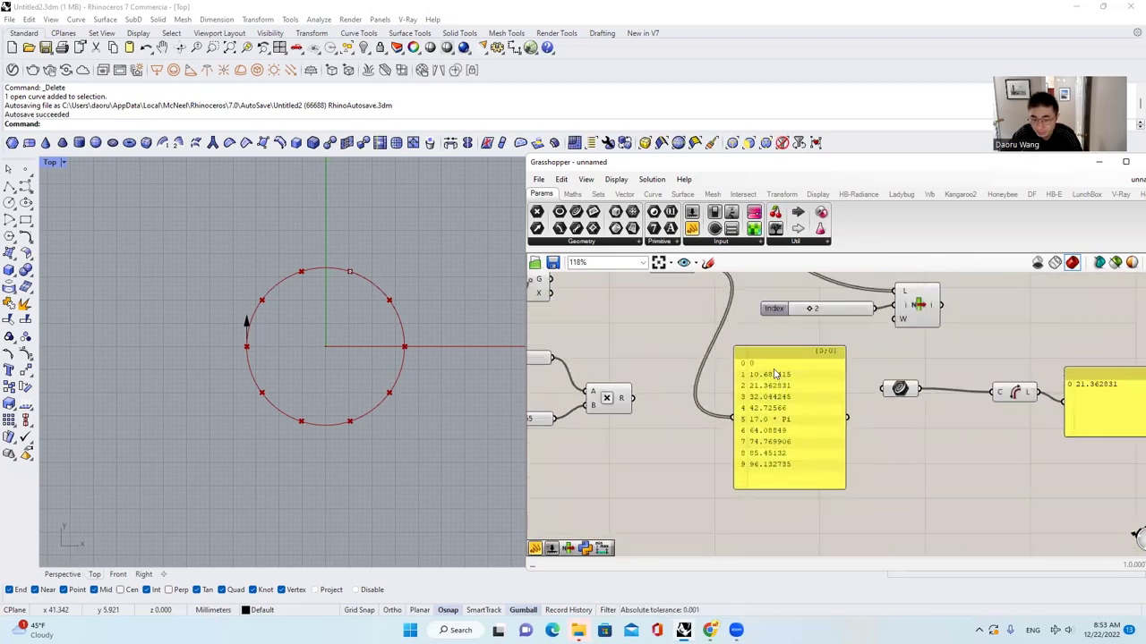
{"action": "right_click_drag", "start_coordinate": [776, 374], "coordinate": [776, 401]}
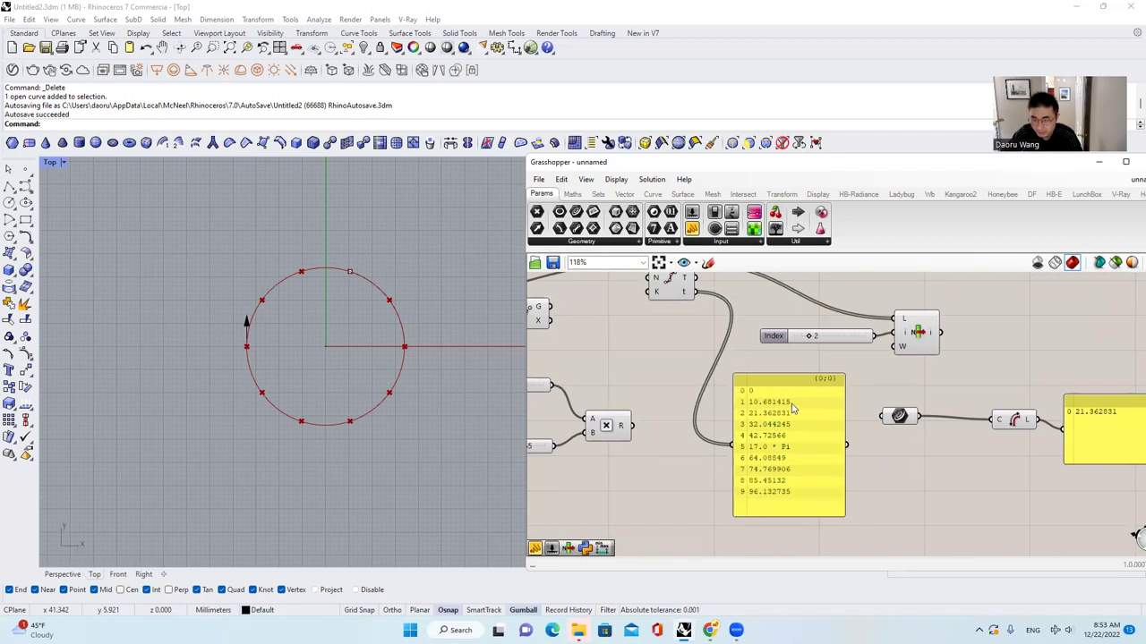
{"action": "scroll", "coordinate": [793, 408], "scroll_direction": "down", "scroll_amount": 2}
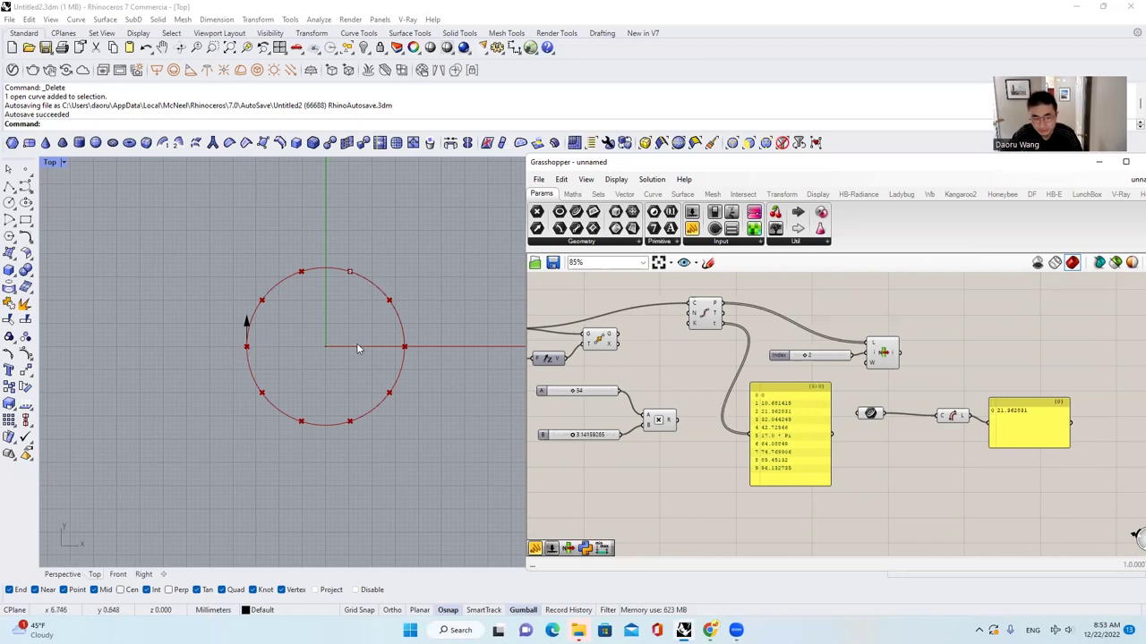
Step: Reparameterize the Curve input of the Divide Curve component and review its parameter panel
{"action": "scroll", "coordinate": [684, 300], "scroll_direction": "up", "scroll_amount": 2}
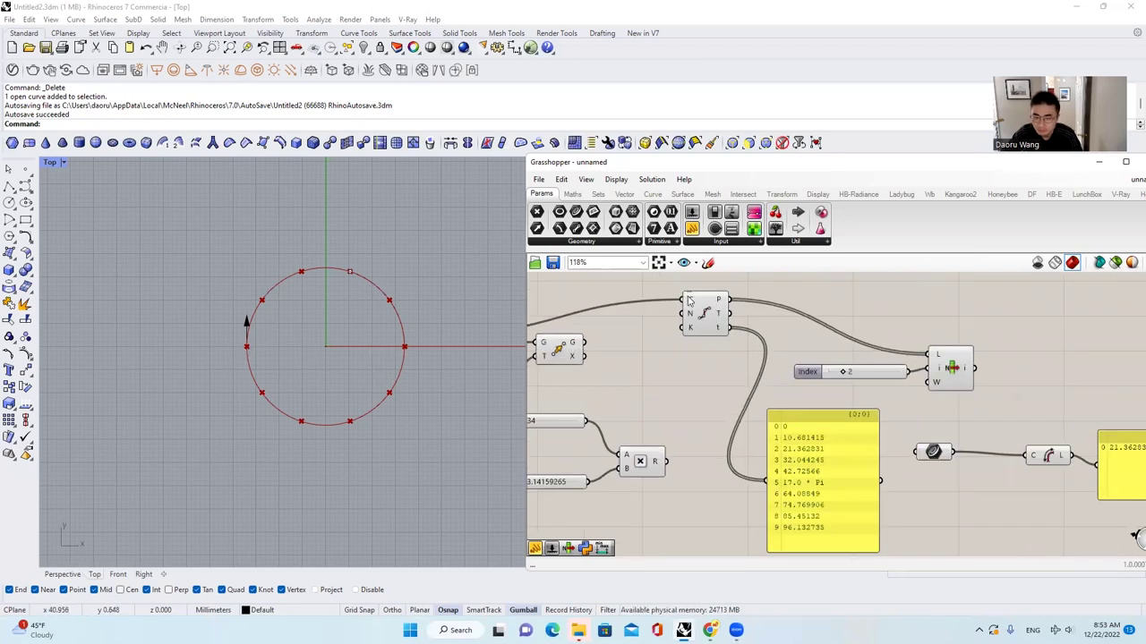
{"action": "right_click", "coordinate": [687, 300]}
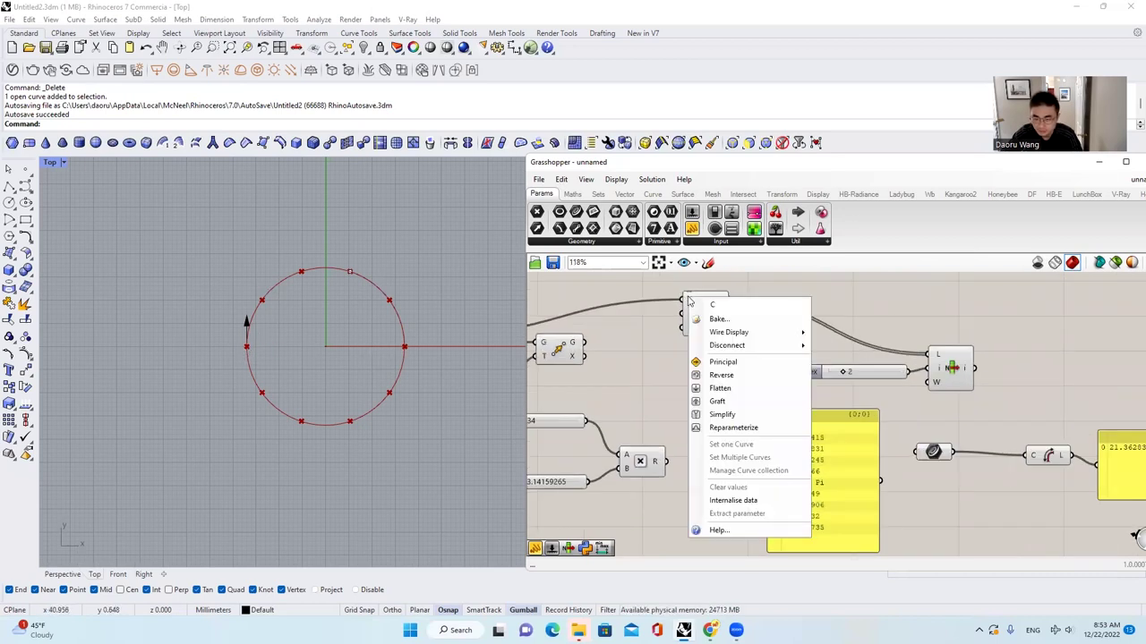
{"action": "left_click", "coordinate": [731, 428]}
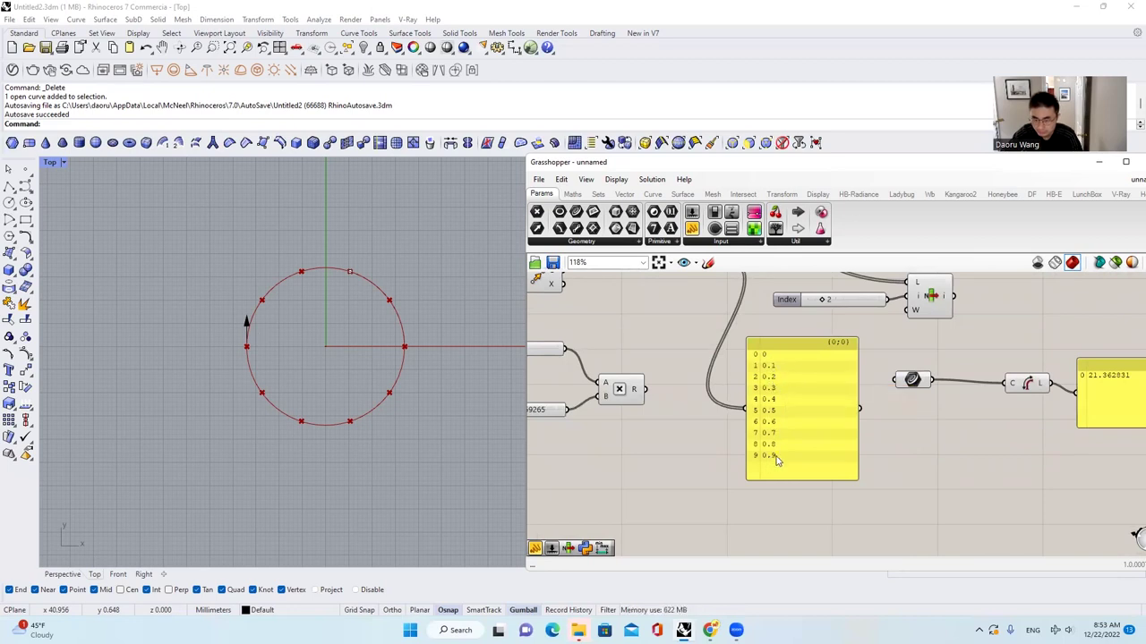
{"action": "scroll", "coordinate": [716, 383], "scroll_direction": "down", "scroll_amount": 2}
{"action": "scroll", "coordinate": [380, 275], "scroll_direction": "up", "scroll_amount": 2}
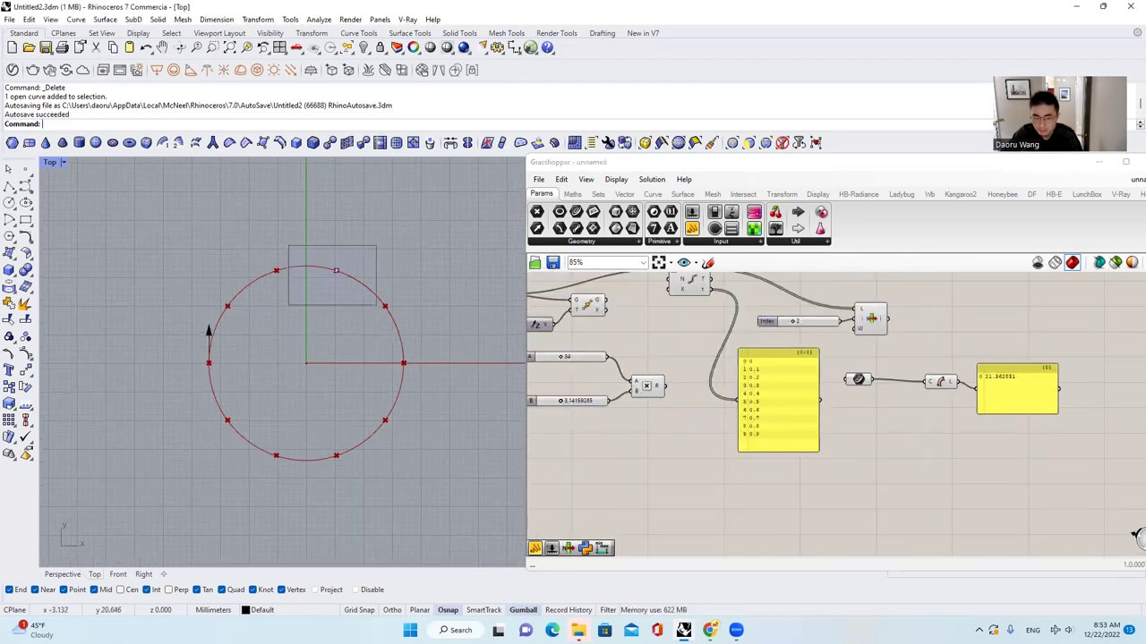
Step: Select the baked division point on the circle and compare its position with the reparameterized value at index 2
{"action": "left_click", "coordinate": [333, 270]}
{"action": "scroll", "coordinate": [350, 278], "scroll_direction": "up", "scroll_amount": 4}
{"action": "scroll", "coordinate": [771, 334], "scroll_direction": "up", "scroll_amount": 2}
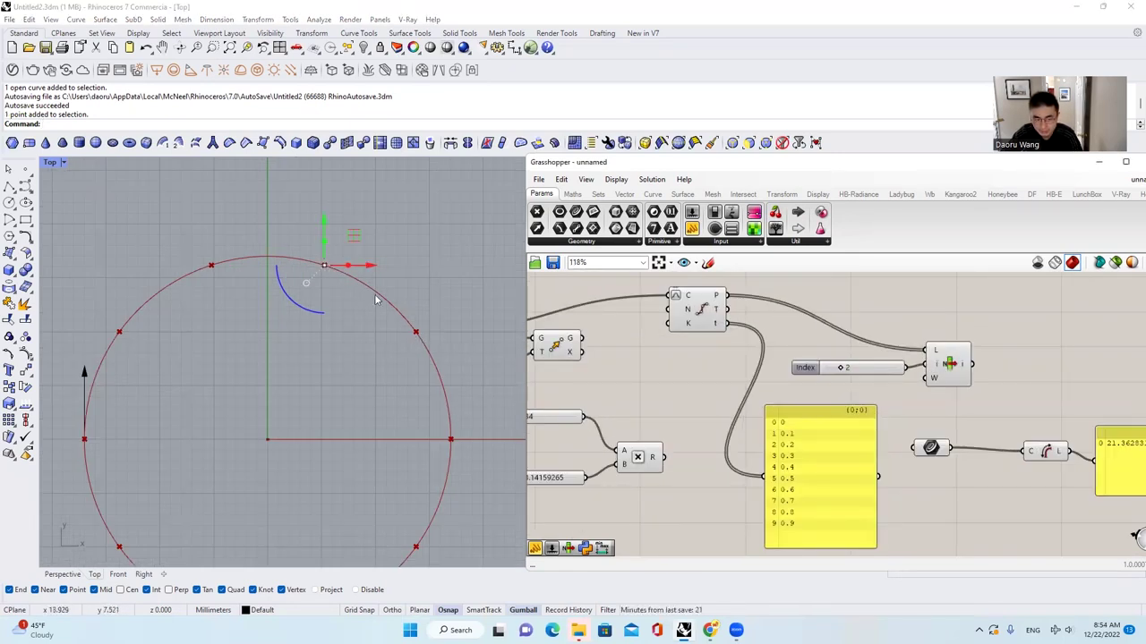
{"action": "scroll", "coordinate": [374, 280], "scroll_direction": "down", "scroll_amount": 2}
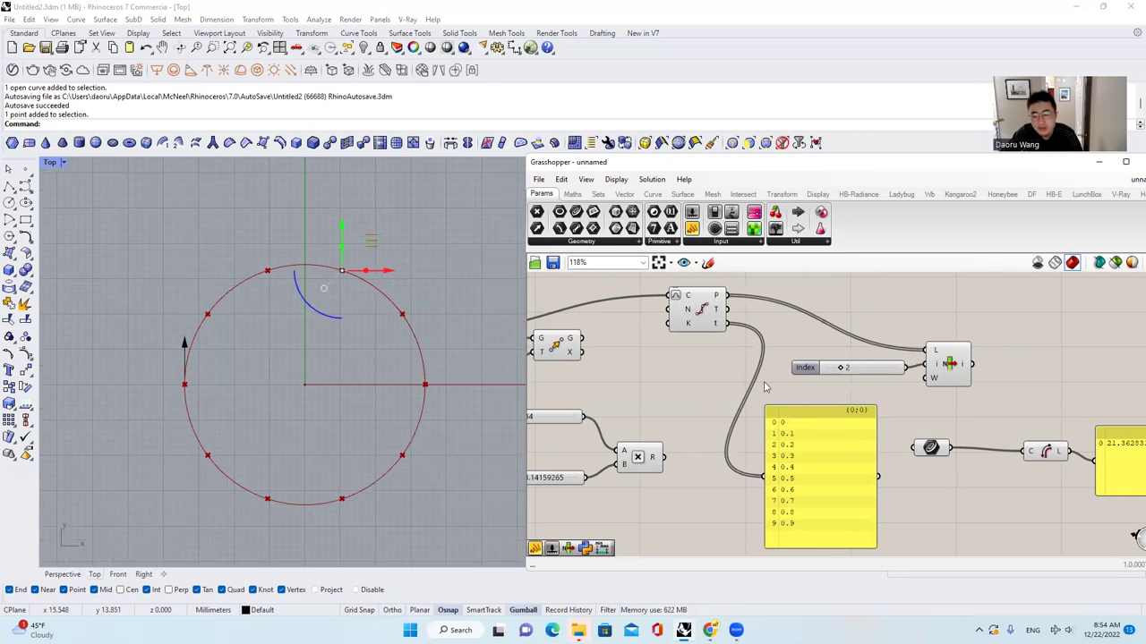
{"action": "right_click_drag", "start_coordinate": [776, 393], "coordinate": [815, 340]}
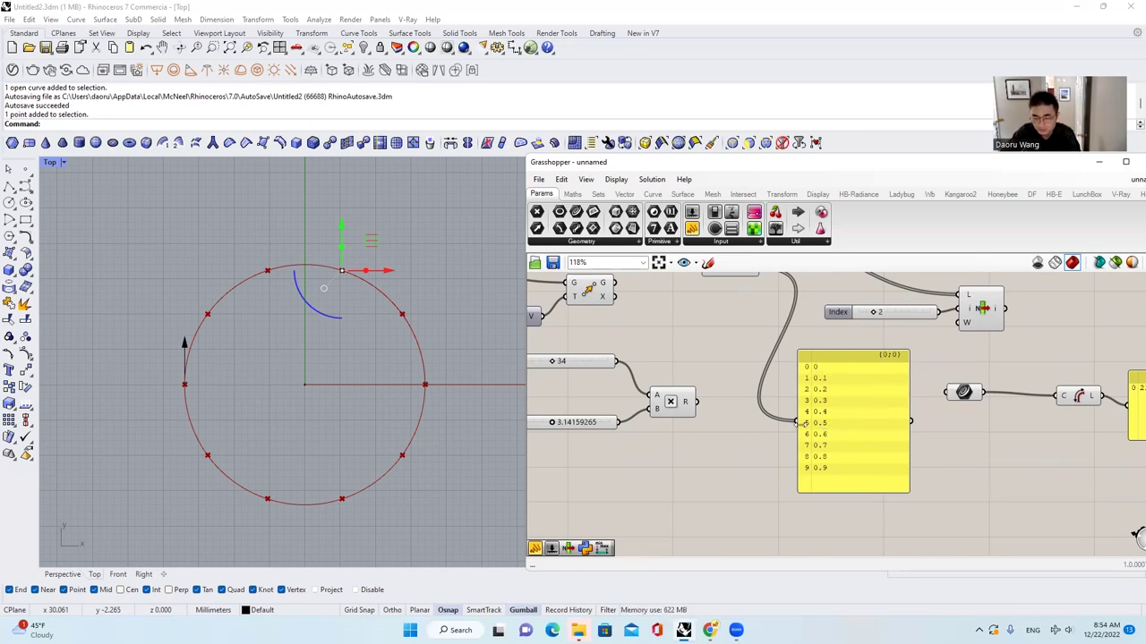
Step: Switch to the Perspective view and examine both circles and the Divide Curve component's Parameters output
{"action": "left_click", "coordinate": [63, 574]}
{"action": "scroll", "coordinate": [433, 455], "scroll_direction": "down", "scroll_amount": 4}
{"action": "right_click_drag", "start_coordinate": [434, 455], "coordinate": [418, 437]}
{"action": "scroll", "coordinate": [418, 437], "scroll_direction": "up", "scroll_amount": 6}
{"action": "scroll", "coordinate": [863, 411], "scroll_direction": "down", "scroll_amount": 3}
{"action": "right_click_drag", "start_coordinate": [971, 405], "coordinate": [953, 394]}
{"action": "scroll", "coordinate": [956, 398], "scroll_direction": "up", "scroll_amount": 3}
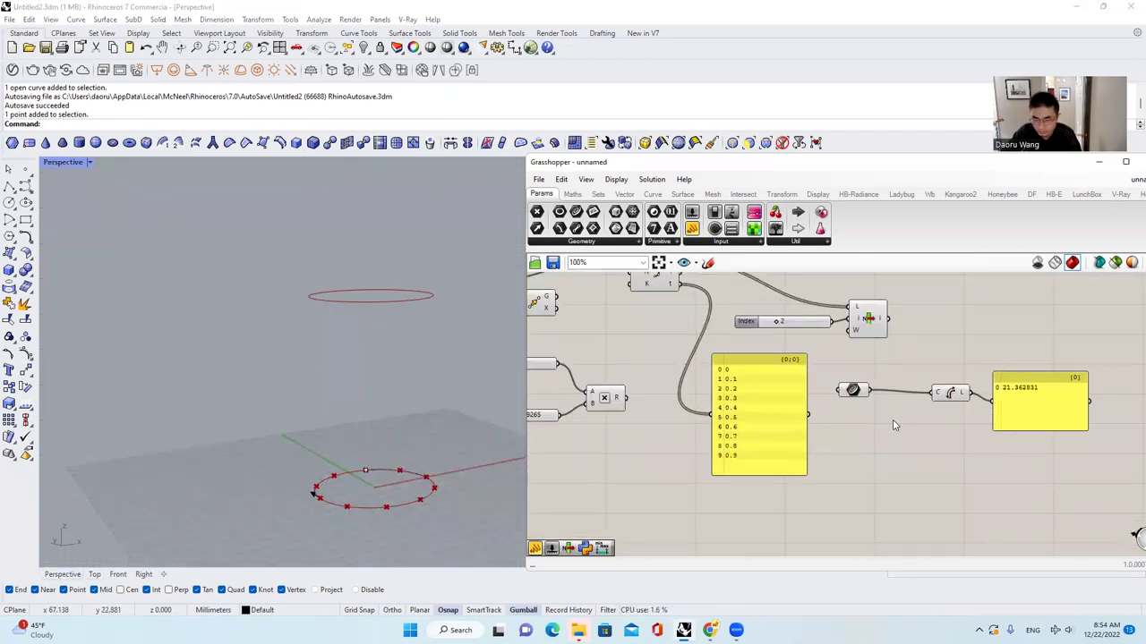
{"action": "right_click_drag", "start_coordinate": [677, 287], "coordinate": [735, 344]}
{"action": "scroll", "coordinate": [735, 344], "scroll_direction": "up", "scroll_amount": 2}
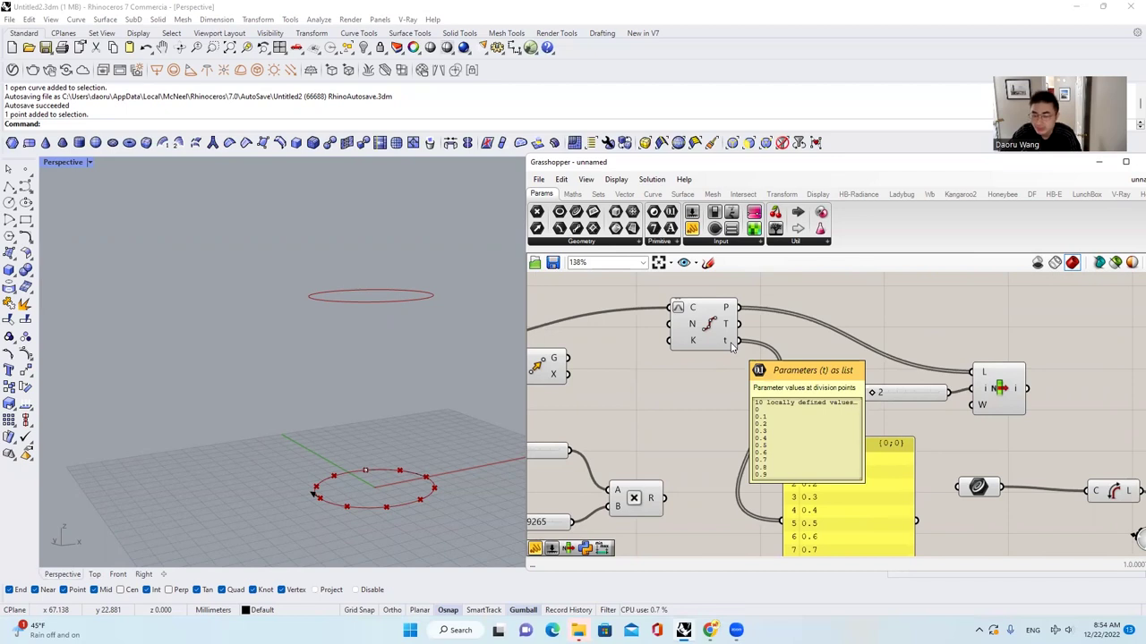
{"action": "right_click_drag", "start_coordinate": [732, 347], "coordinate": [753, 326]}
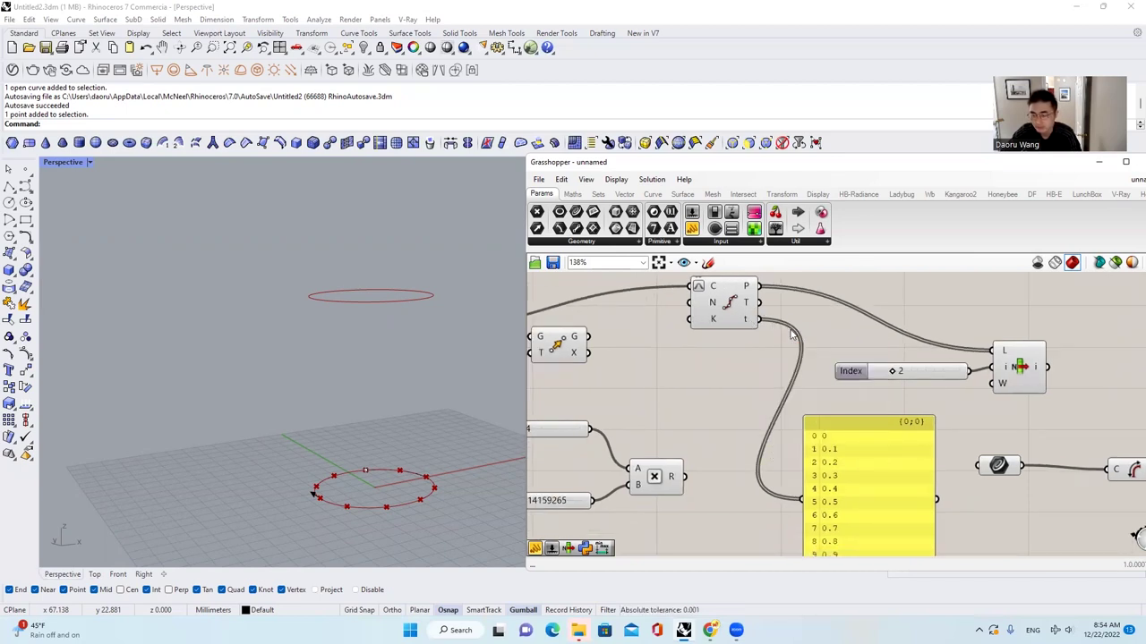
{"action": "scroll", "coordinate": [753, 306], "scroll_direction": "down", "scroll_amount": 1}
{"action": "scroll", "coordinate": [753, 306], "scroll_direction": "down", "scroll_amount": 1}
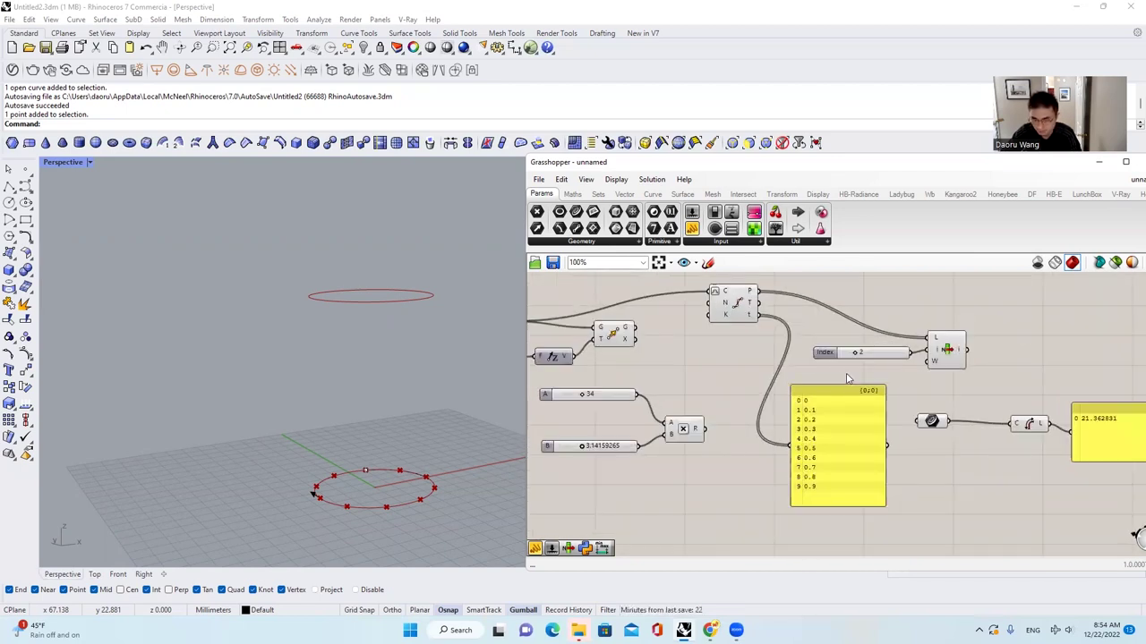
Step: Delete the parameter panel and the Curve, Length and arc length panel chain
{"action": "left_click_drag", "start_coordinate": [847, 376], "coordinate": [817, 434]}
{"action": "key", "text": "Delete"}
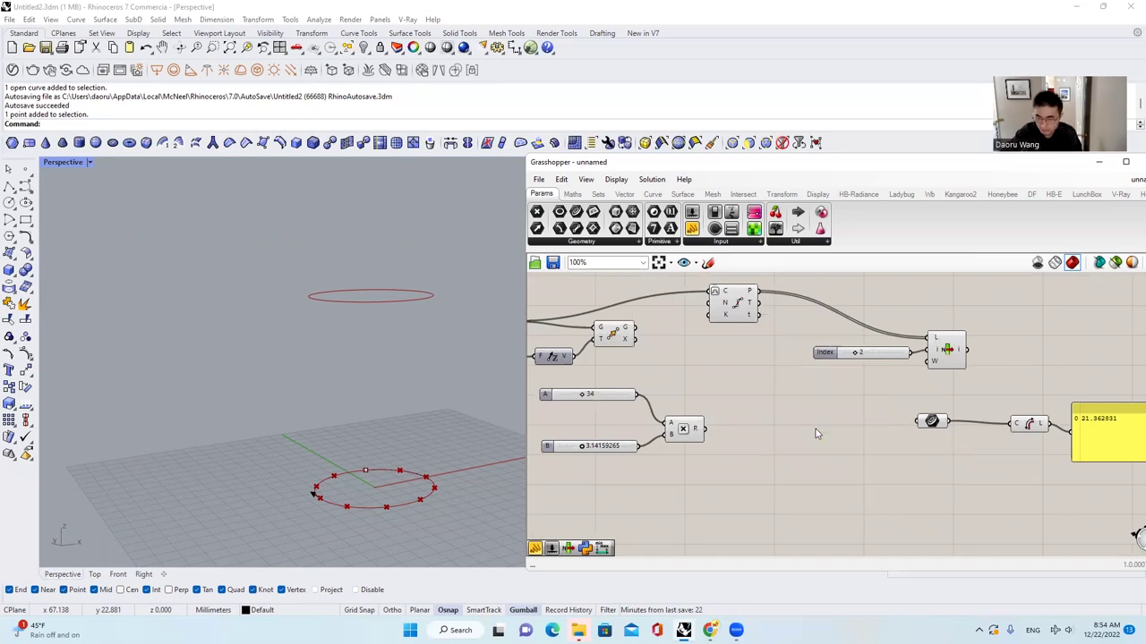
{"action": "scroll", "coordinate": [988, 425], "scroll_direction": "down", "scroll_amount": 2}
{"action": "scroll", "coordinate": [989, 425], "scroll_direction": "up", "scroll_amount": 2}
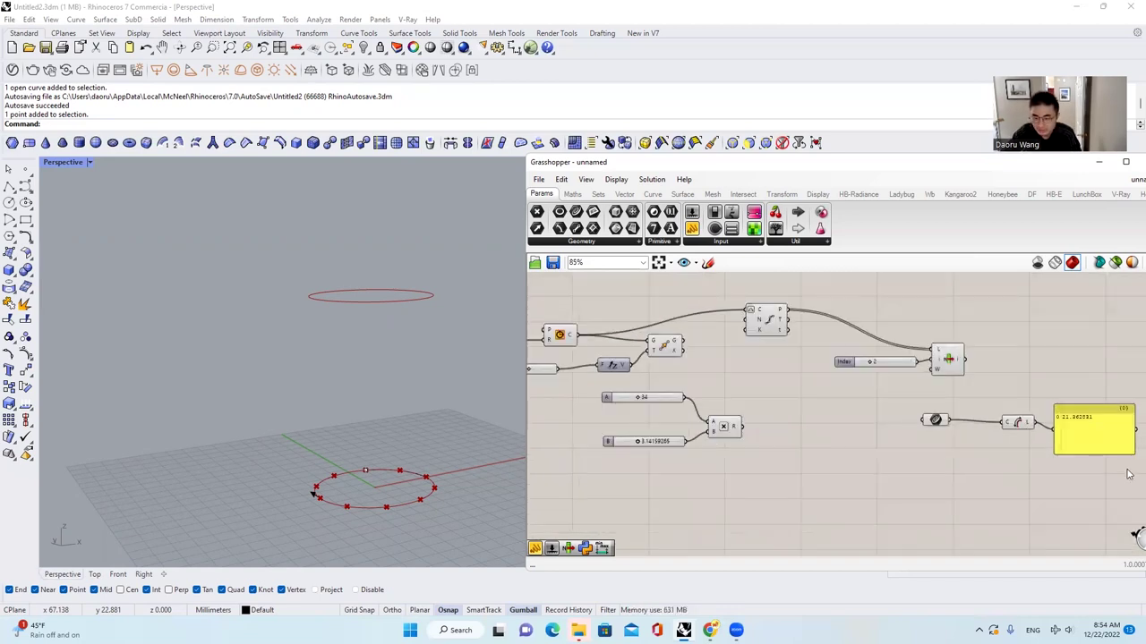
{"action": "left_click_drag", "start_coordinate": [1087, 402], "coordinate": [913, 447]}
{"action": "key", "text": "Delete"}
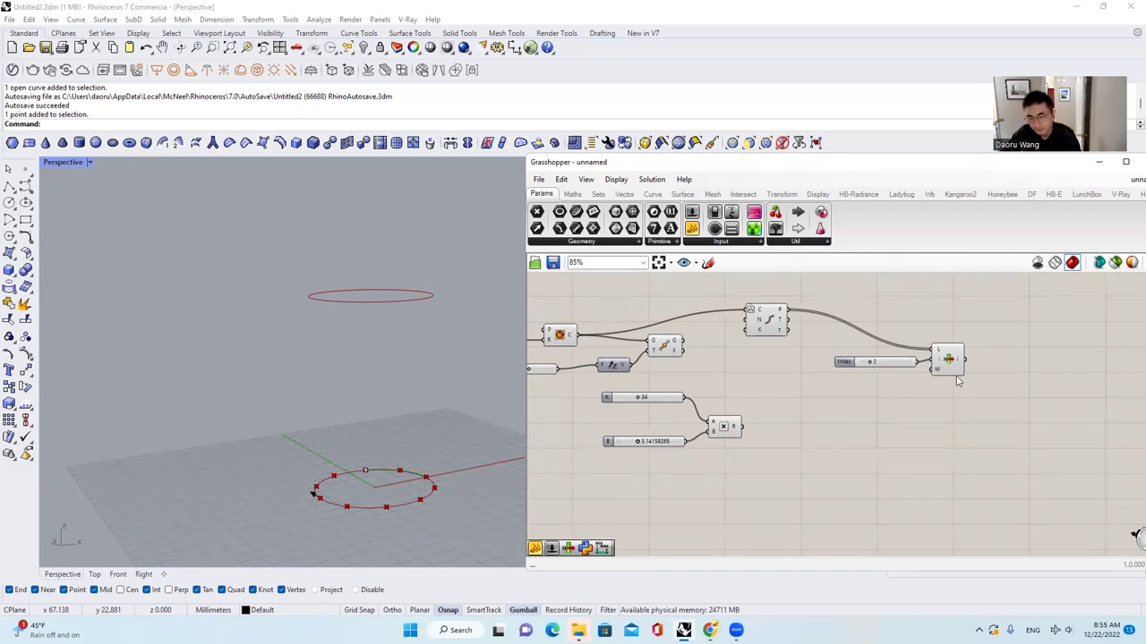
Step: Delete the List Item component together with its index slider
{"action": "scroll", "coordinate": [957, 382], "scroll_direction": "down", "scroll_amount": 2}
{"action": "scroll", "coordinate": [775, 381], "scroll_direction": "up", "scroll_amount": 2}
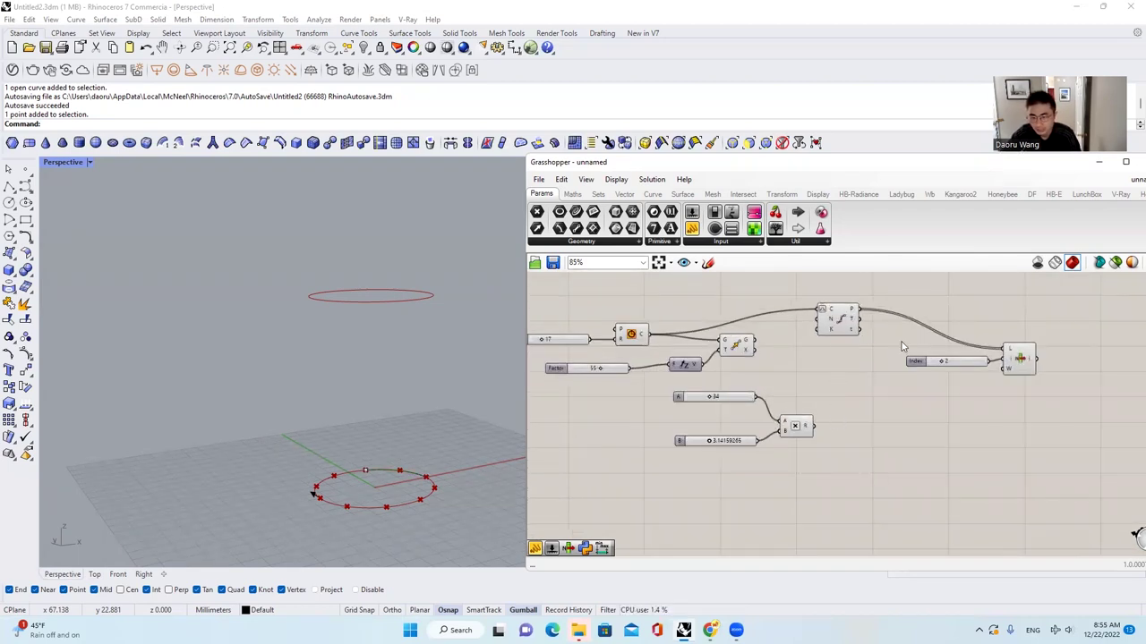
{"action": "left_click_drag", "start_coordinate": [1126, 403], "coordinate": [899, 329]}
{"action": "key", "text": "Delete"}
Step: Shift the Divide Curve component away from Move, duplicate it below, and feed the copy with the moved circle
{"action": "scroll", "coordinate": [938, 320], "scroll_direction": "up", "scroll_amount": 1}
{"action": "left_click_drag", "start_coordinate": [821, 321], "coordinate": [919, 321]}
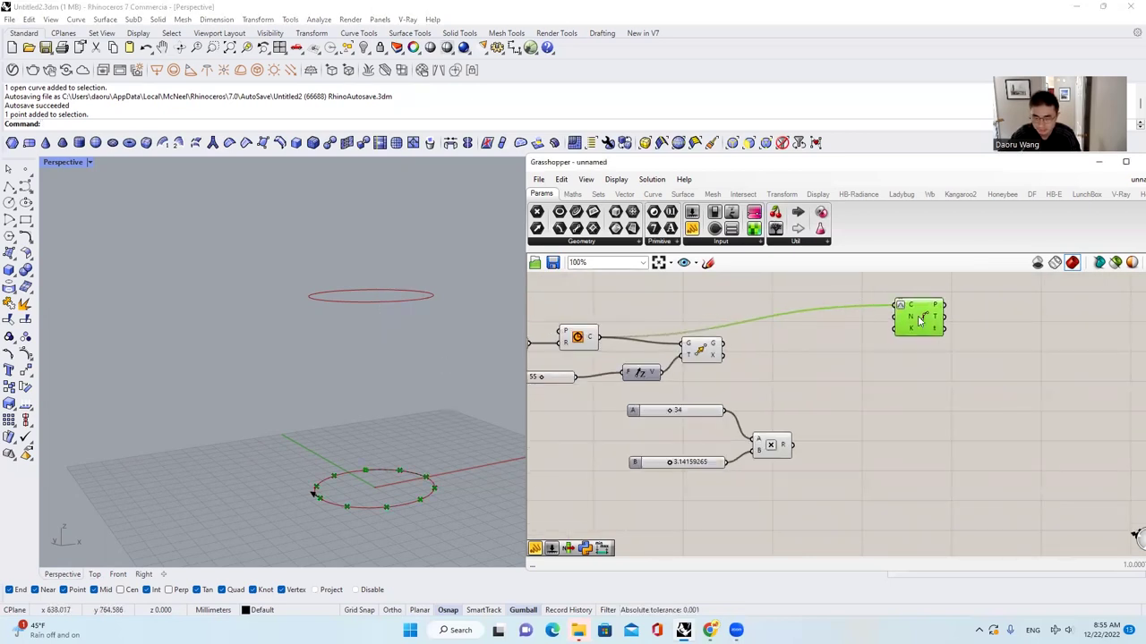
{"action": "left_click_drag", "start_coordinate": [925, 380], "coordinate": [732, 361], "text": "alt"}
{"action": "left_click", "coordinate": [770, 335]}
{"action": "left_click", "coordinate": [759, 340]}
{"action": "scroll", "coordinate": [813, 380], "scroll_direction": "down", "scroll_amount": 3}
Step: Delete the Multiplication component with its two sliders and align the two Divide Curve components vertically
{"action": "left_click_drag", "start_coordinate": [788, 441], "coordinate": [720, 395]}
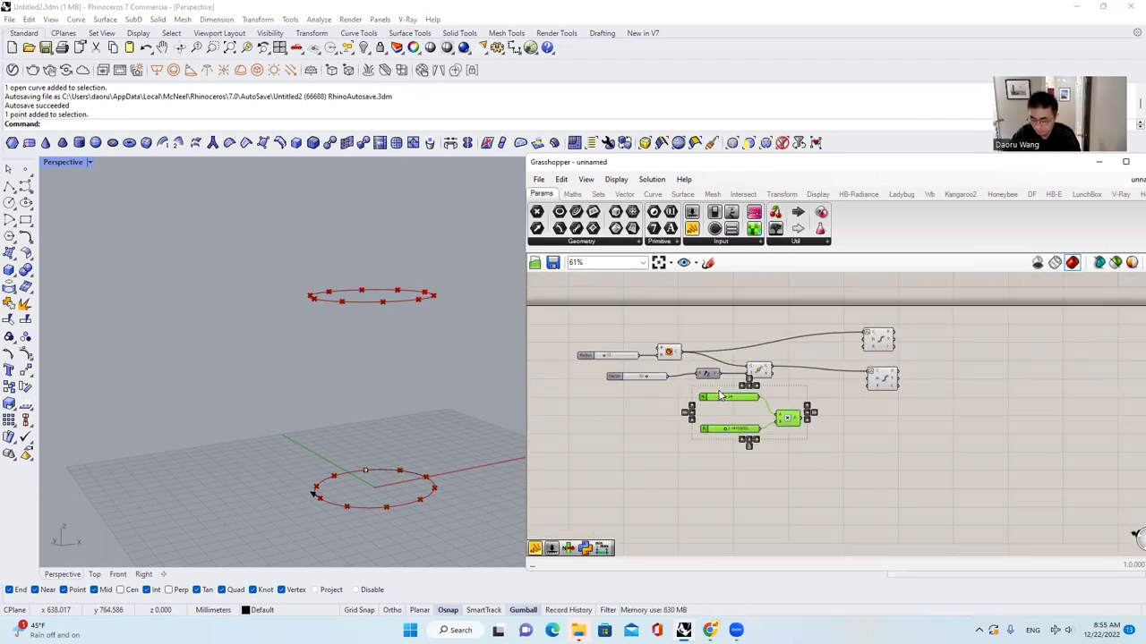
{"action": "key", "text": "Delete"}
{"action": "scroll", "coordinate": [886, 335], "scroll_direction": "up", "scroll_amount": 5}
{"action": "left_click", "coordinate": [884, 335]}
{"action": "scroll", "coordinate": [886, 335], "scroll_direction": "down", "scroll_amount": 1}
{"action": "left_click_drag", "start_coordinate": [885, 334], "coordinate": [879, 334]}
{"action": "left_click", "coordinate": [891, 347]}
{"action": "right_click_drag", "start_coordinate": [890, 346], "coordinate": [899, 383]}
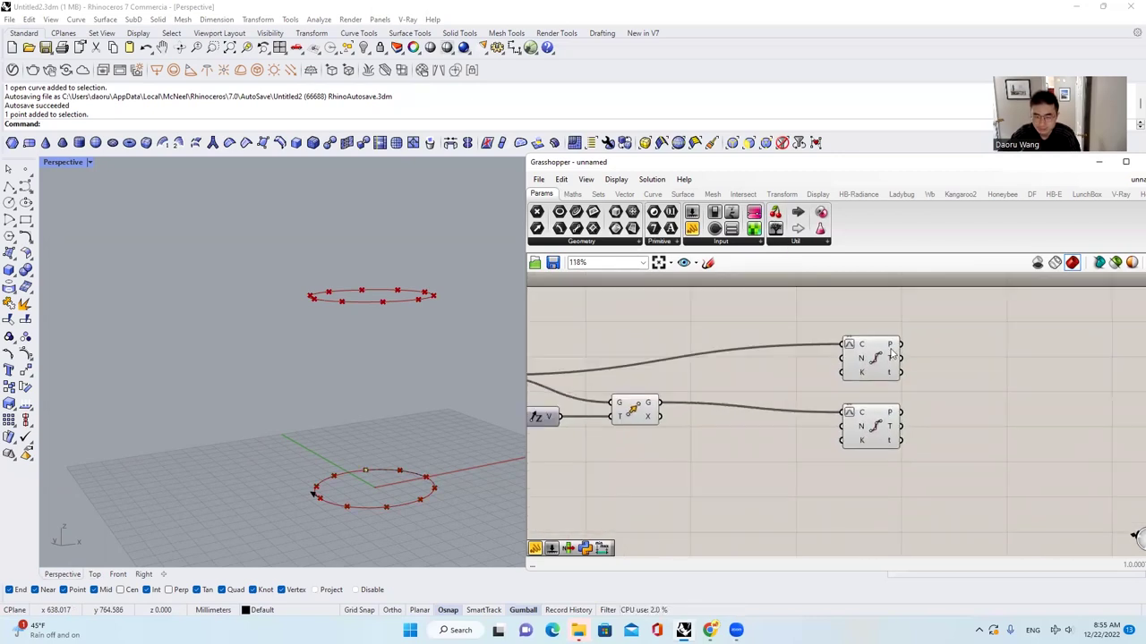
Step: Add a Line component and connect the Points outputs of the two Divide Curve components to its A and B inputs
{"action": "left_click", "coordinate": [652, 195]}
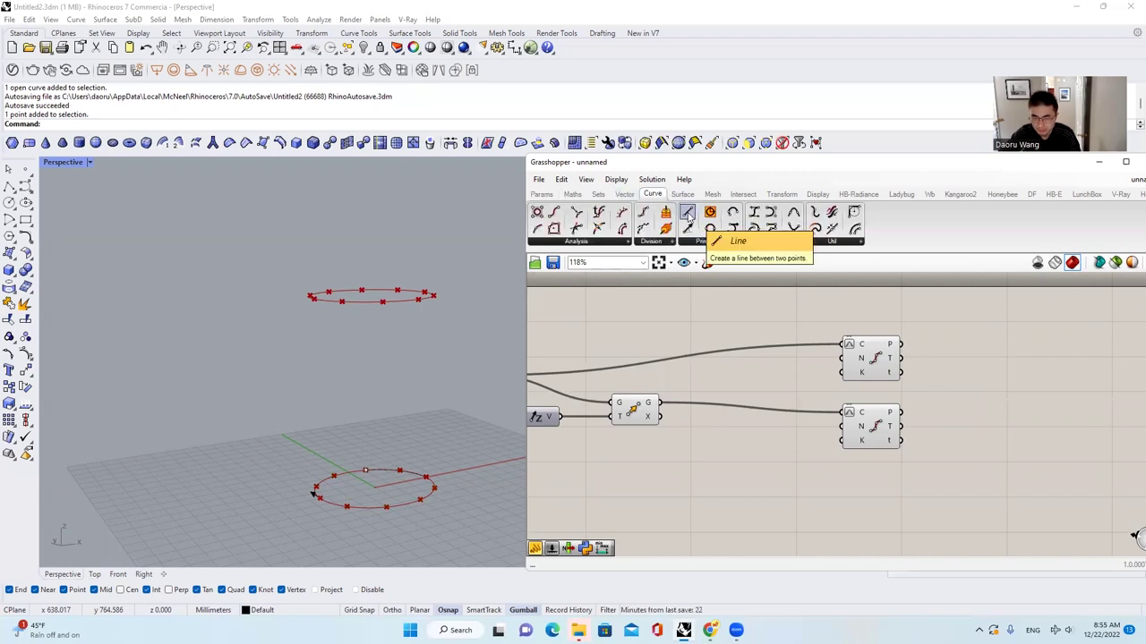
{"action": "left_click_drag", "start_coordinate": [688, 215], "coordinate": [1015, 403]}
{"action": "left_click_drag", "start_coordinate": [906, 349], "coordinate": [903, 412]}
{"action": "scroll", "coordinate": [422, 297], "scroll_direction": "down", "scroll_amount": 5}
{"action": "right_click_drag", "start_coordinate": [422, 299], "coordinate": [491, 362]}
{"action": "scroll", "coordinate": [490, 362], "scroll_direction": "up", "scroll_amount": 2}
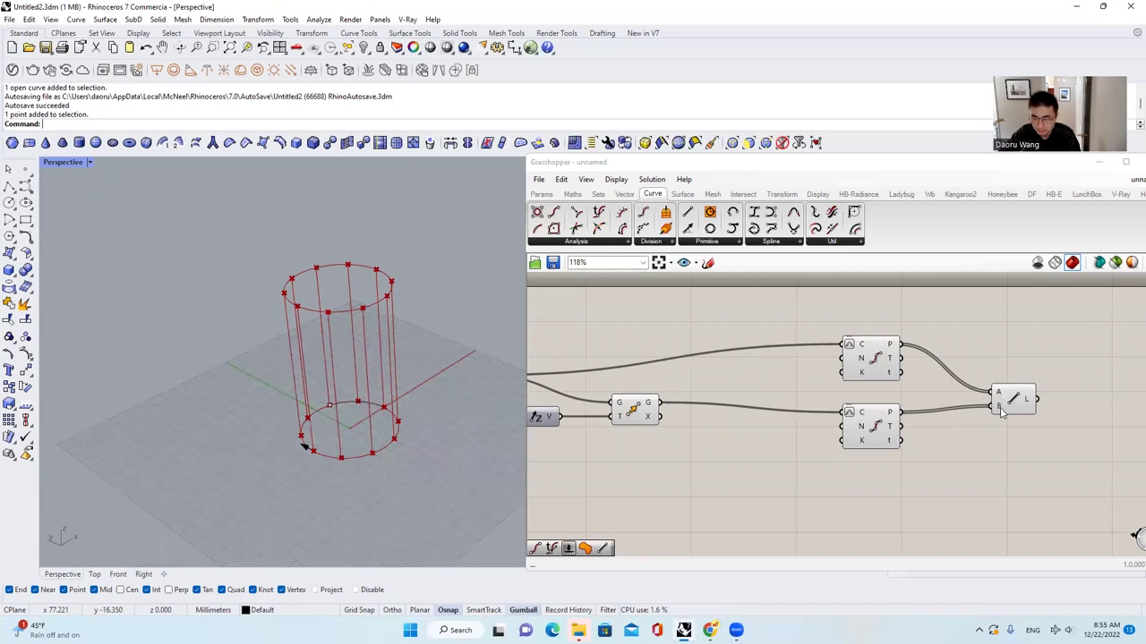
Step: Position the Line component between the two Divide Curve outputs and preview its lines between the circles
{"action": "left_click_drag", "start_coordinate": [1001, 394], "coordinate": [990, 376]}
{"action": "scroll", "coordinate": [434, 354], "scroll_direction": "up", "scroll_amount": 1}
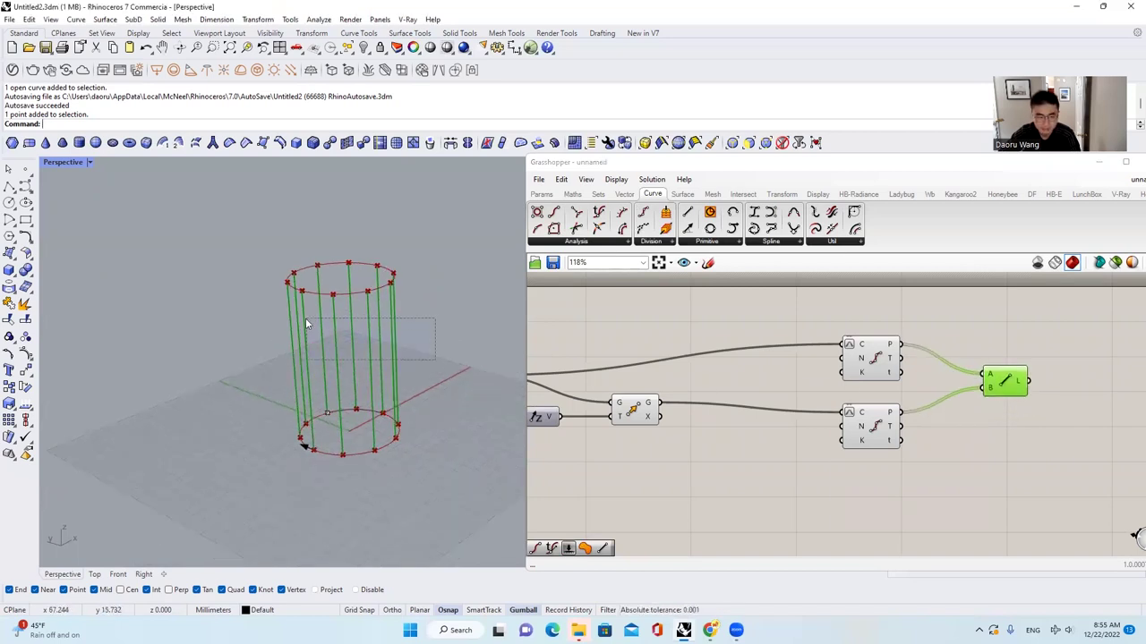
{"action": "scroll", "coordinate": [424, 324], "scroll_direction": "up", "scroll_amount": 2}
{"action": "left_click", "coordinate": [1059, 361]}
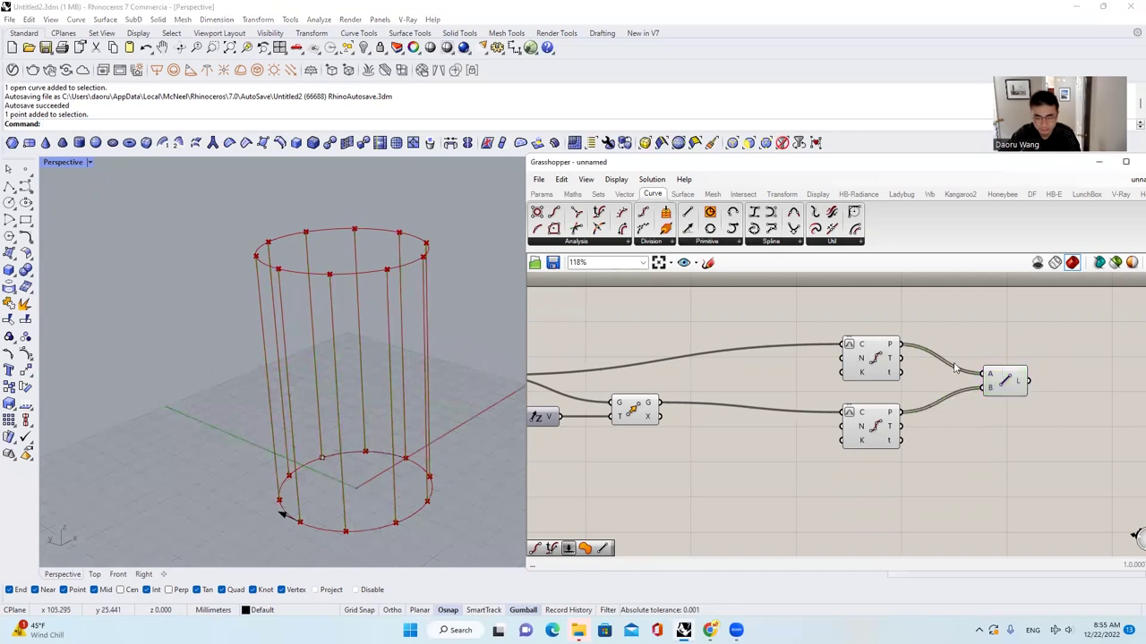
{"action": "scroll", "coordinate": [1001, 394], "scroll_direction": "down", "scroll_amount": 3}
{"action": "scroll", "coordinate": [1001, 390], "scroll_direction": "up", "scroll_amount": 2}
{"action": "left_click_drag", "start_coordinate": [1001, 383], "coordinate": [1018, 380]}
{"action": "left_click", "coordinate": [1019, 381]}
{"action": "right_click_drag", "start_coordinate": [990, 381], "coordinate": [936, 380]}
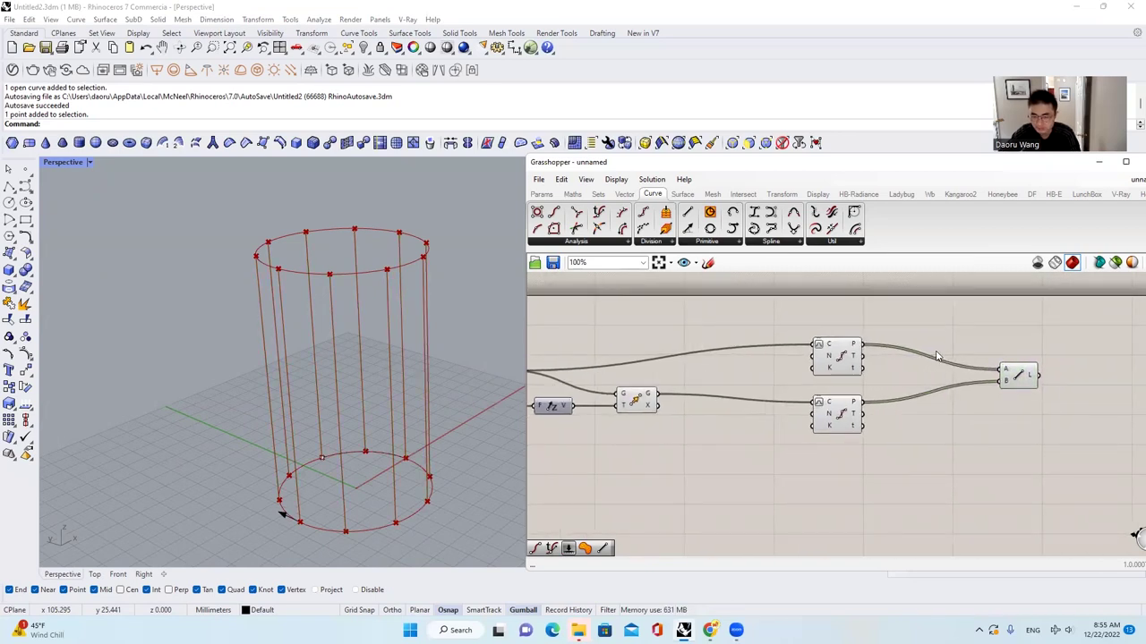
Step: Add a number slider with value 22 and connect it to the N inputs of both Divide Curve components
{"action": "right_click_drag", "start_coordinate": [707, 424], "coordinate": [778, 422]}
{"action": "double_click", "coordinate": [775, 419]}
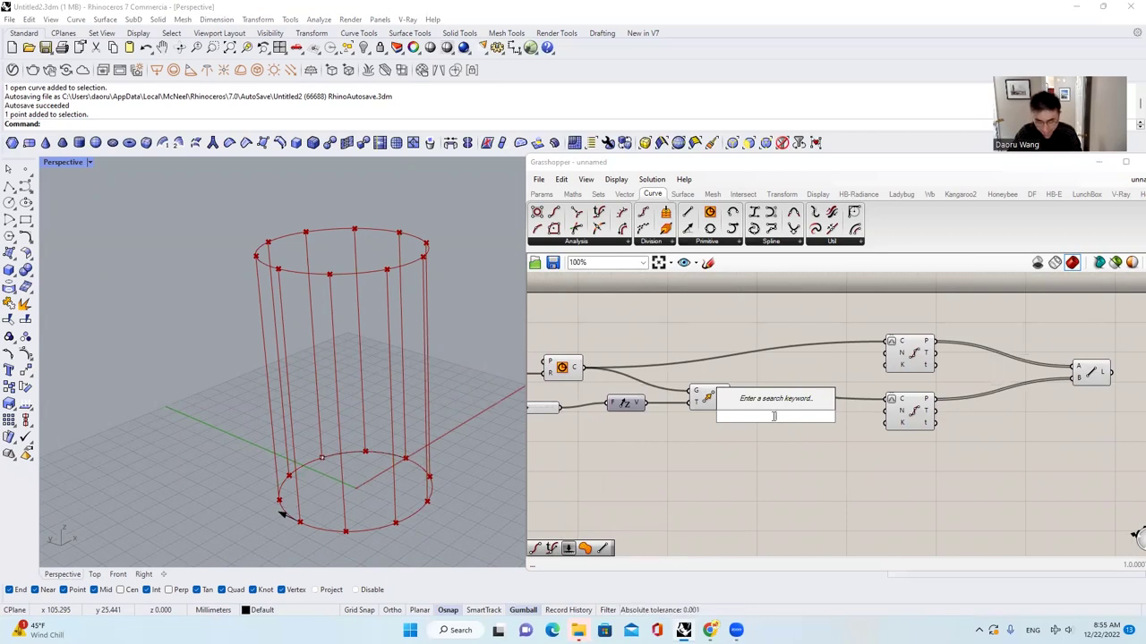
{"action": "type", "text": "22"}
{"action": "key", "text": "Return"}
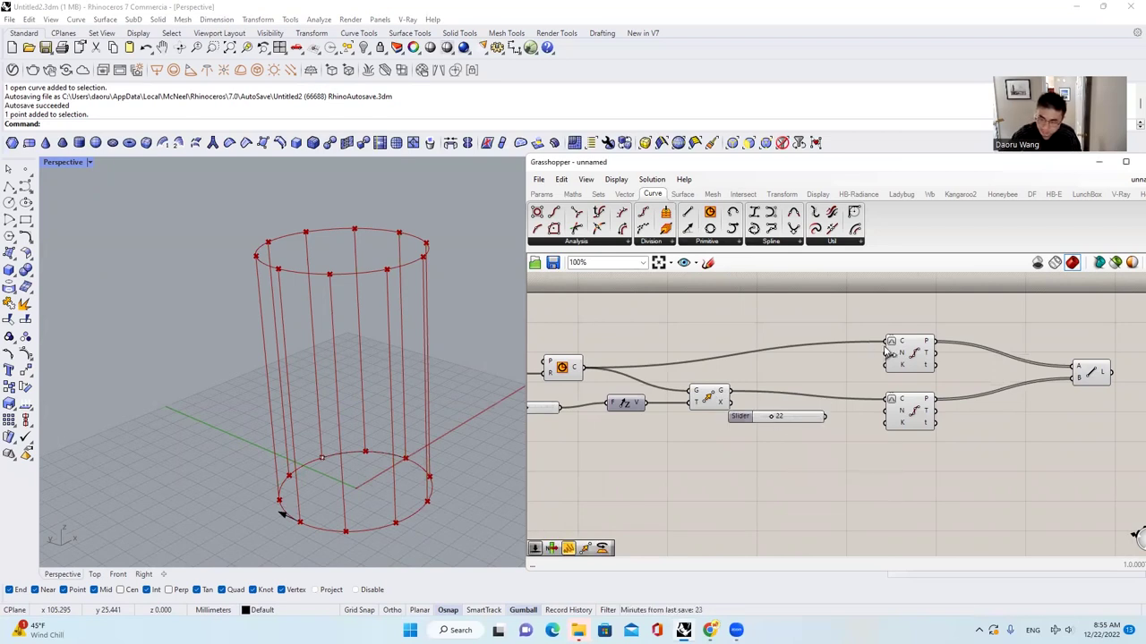
{"action": "left_click_drag", "start_coordinate": [889, 354], "coordinate": [798, 427]}
Step: Set the Count slider to 59 and preview the lines connecting the two circles
{"action": "scroll", "coordinate": [781, 419], "scroll_direction": "up", "scroll_amount": 1}
{"action": "scroll", "coordinate": [801, 358], "scroll_direction": "down", "scroll_amount": 2}
{"action": "right_click_drag", "start_coordinate": [871, 366], "coordinate": [864, 361]}
{"action": "scroll", "coordinate": [890, 362], "scroll_direction": "up", "scroll_amount": 2}
{"action": "right_click_drag", "start_coordinate": [978, 367], "coordinate": [932, 380]}
{"action": "left_click", "coordinate": [1028, 364]}
{"action": "left_click", "coordinate": [1049, 326]}
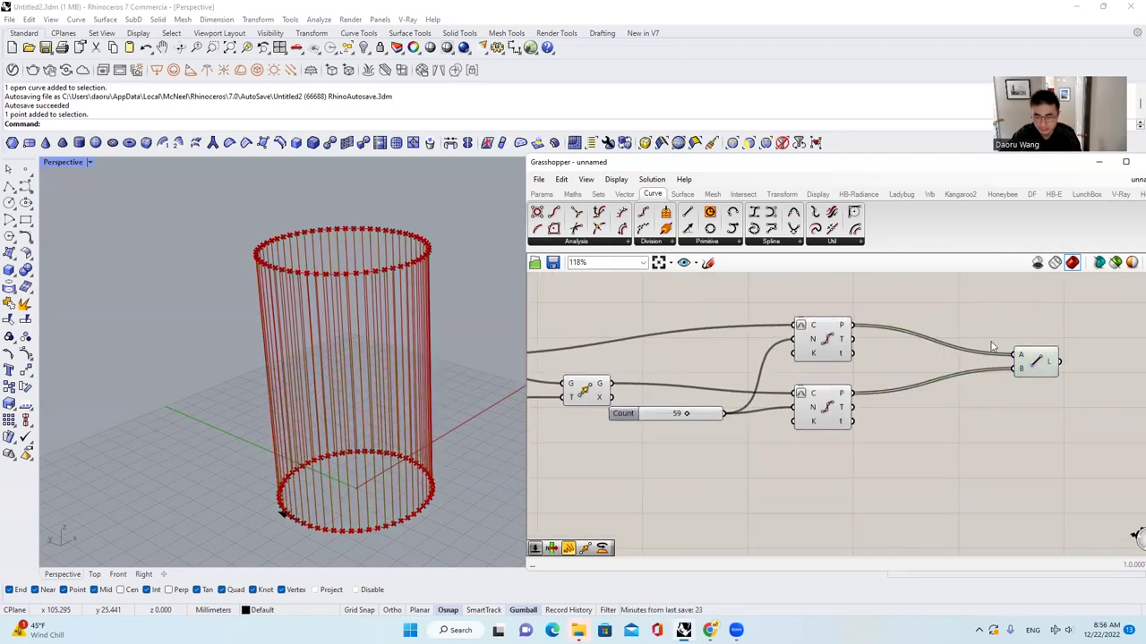
Step: Move the Count slider below the lower Divide Curve component and shift the Move component slightly away from it
{"action": "right_click_drag", "start_coordinate": [829, 369], "coordinate": [849, 375]}
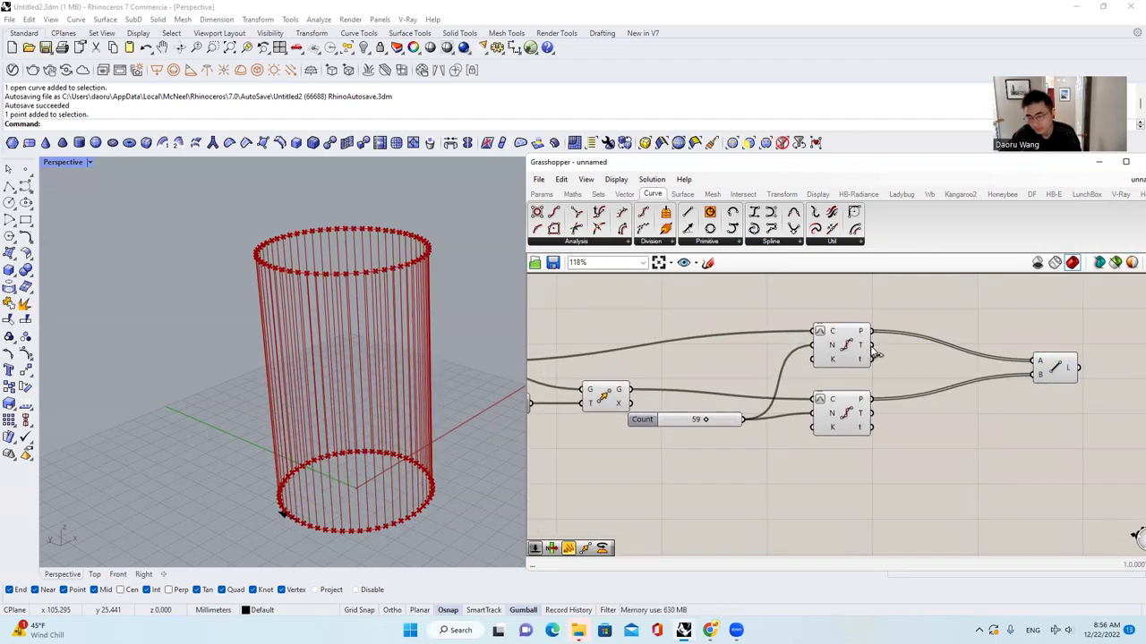
{"action": "left_click", "coordinate": [312, 225]}
{"action": "right_click_drag", "start_coordinate": [427, 268], "coordinate": [412, 250]}
{"action": "scroll", "coordinate": [648, 352], "scroll_direction": "down", "scroll_amount": 1}
{"action": "right_click_drag", "start_coordinate": [708, 374], "coordinate": [768, 375]}
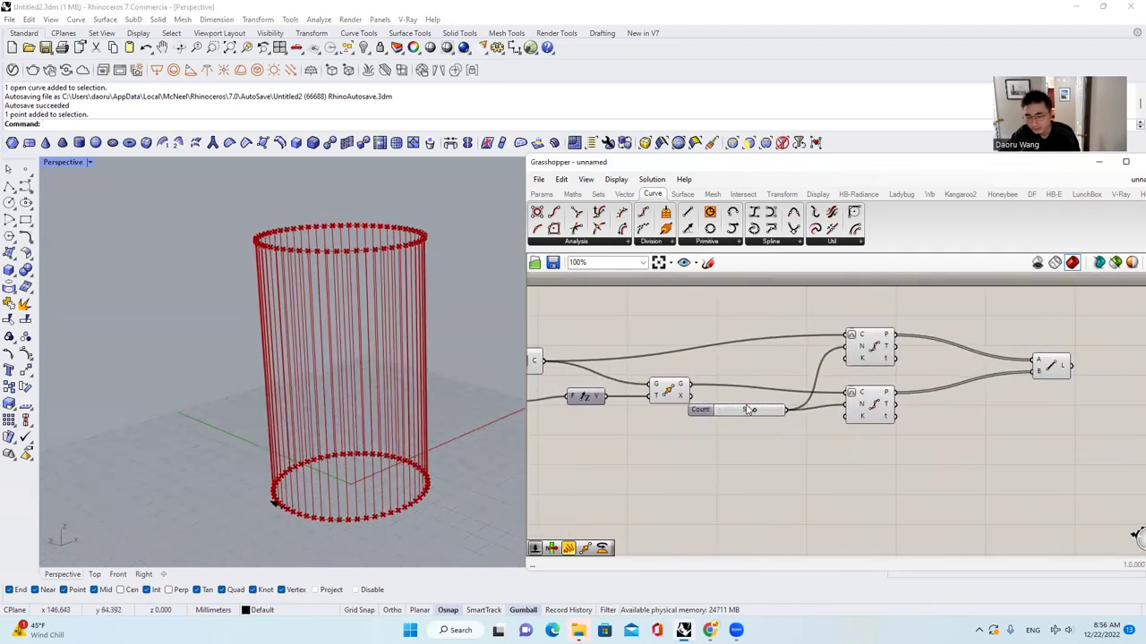
{"action": "left_click_drag", "start_coordinate": [760, 409], "coordinate": [807, 449]}
{"action": "left_click_drag", "start_coordinate": [670, 386], "coordinate": [660, 381]}
{"action": "right_click_drag", "start_coordinate": [735, 366], "coordinate": [822, 385]}
{"action": "left_click", "coordinate": [823, 389]}
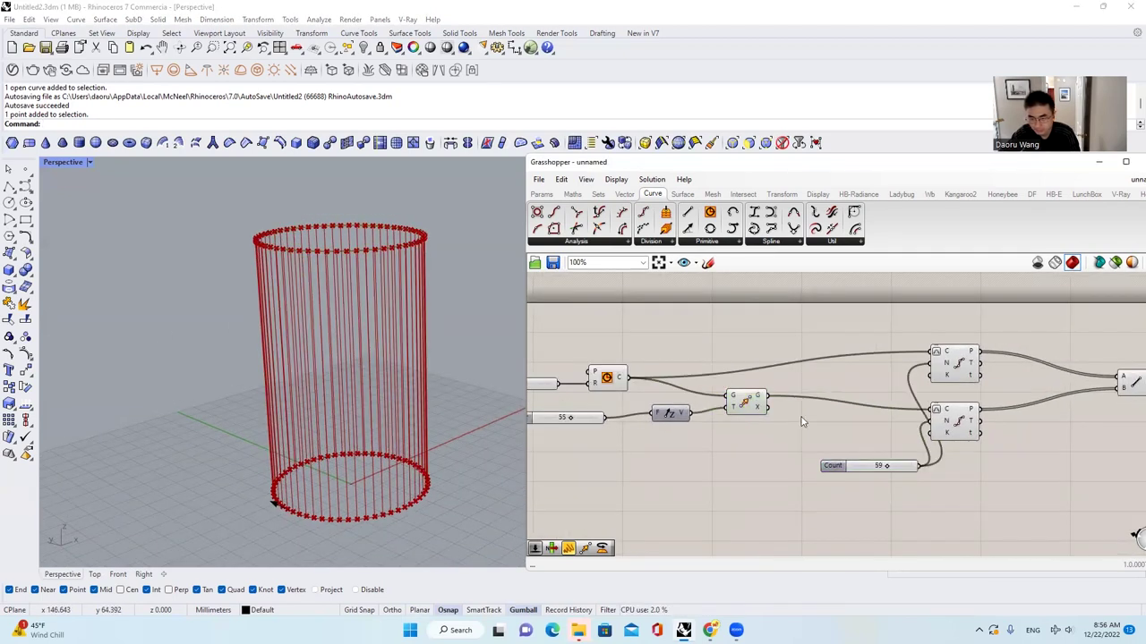
Step: Add a transform Rotate component beside the Move component and connect the moved circle to its geometry input
{"action": "double_click", "coordinate": [802, 421]}
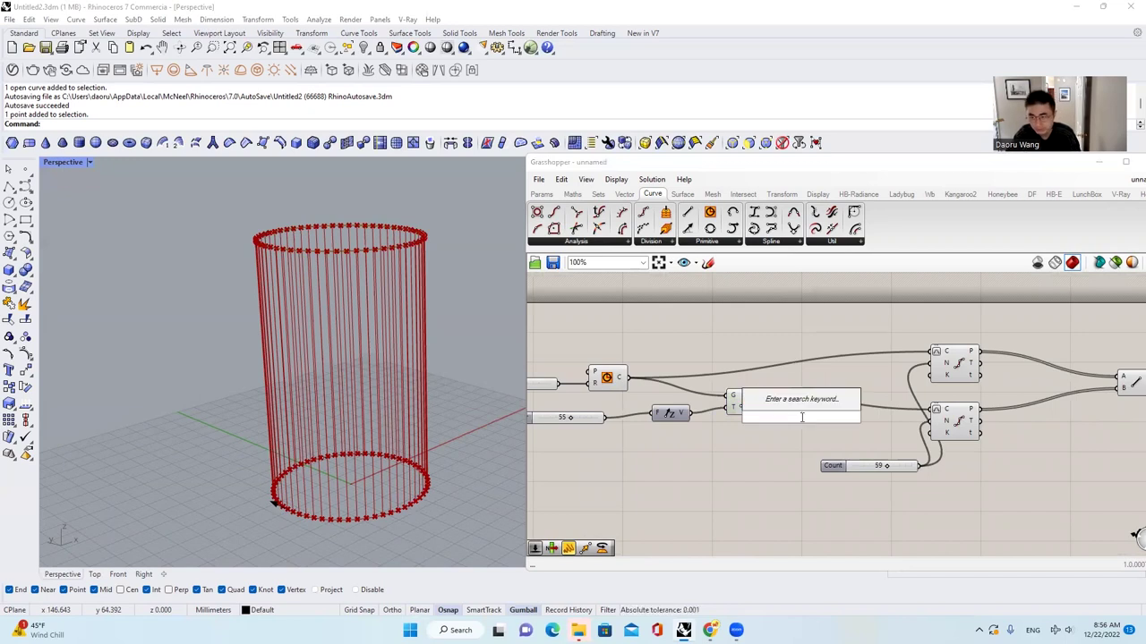
{"action": "type", "text": "rot"}
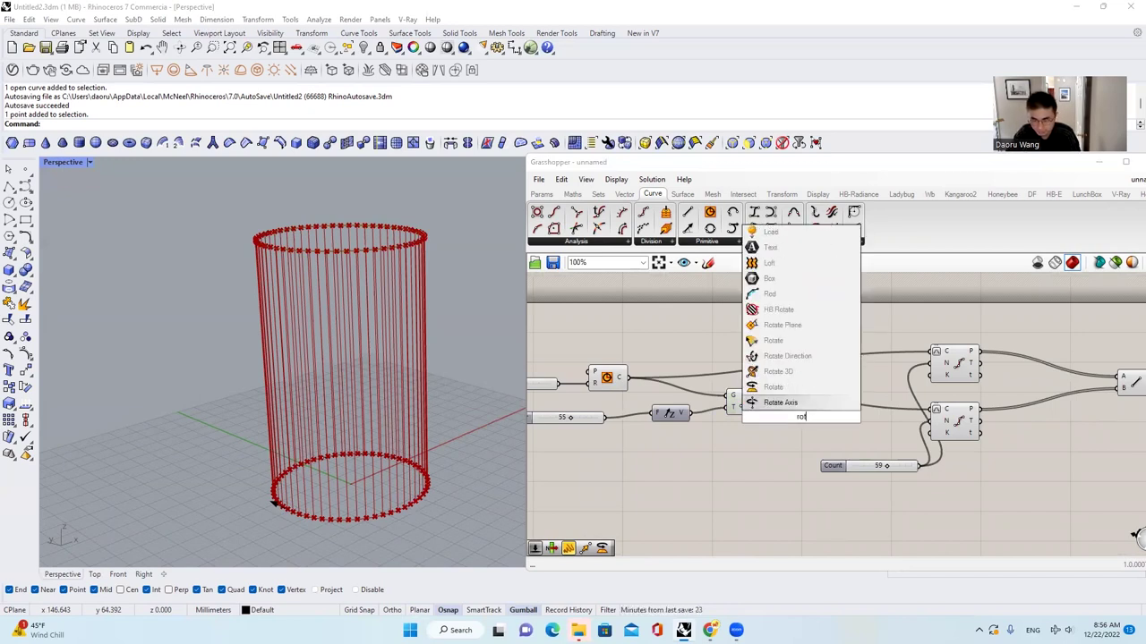
{"action": "left_click", "coordinate": [772, 386]}
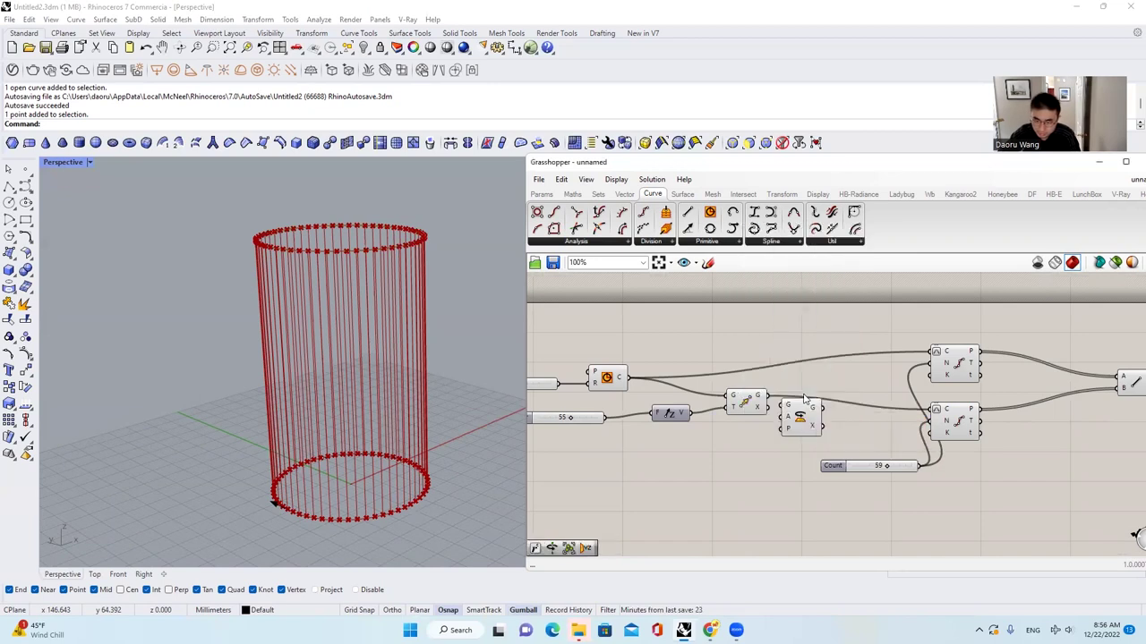
{"action": "scroll", "coordinate": [807, 424], "scroll_direction": "up", "scroll_amount": 3}
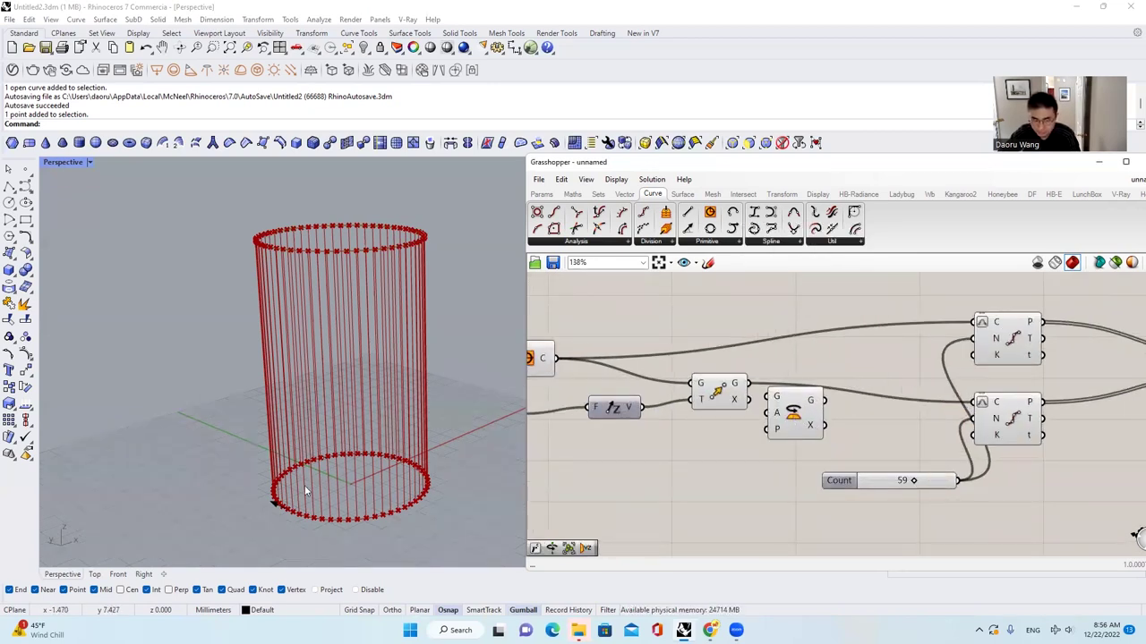
{"action": "scroll", "coordinate": [369, 481], "scroll_direction": "down", "scroll_amount": 2}
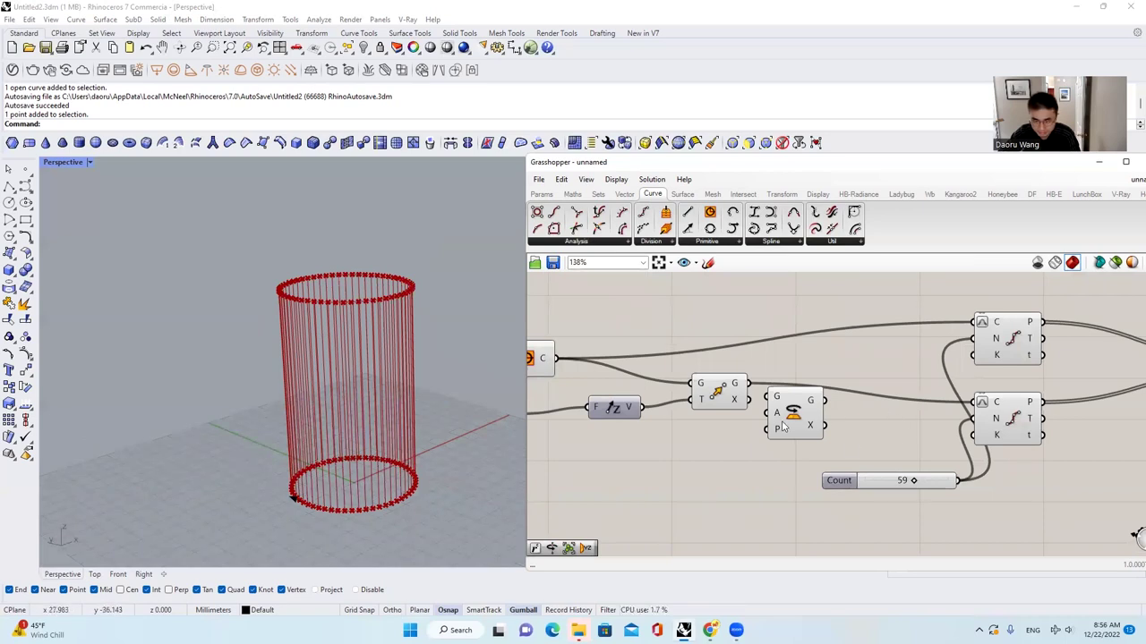
{"action": "left_click_drag", "start_coordinate": [782, 427], "coordinate": [834, 432]}
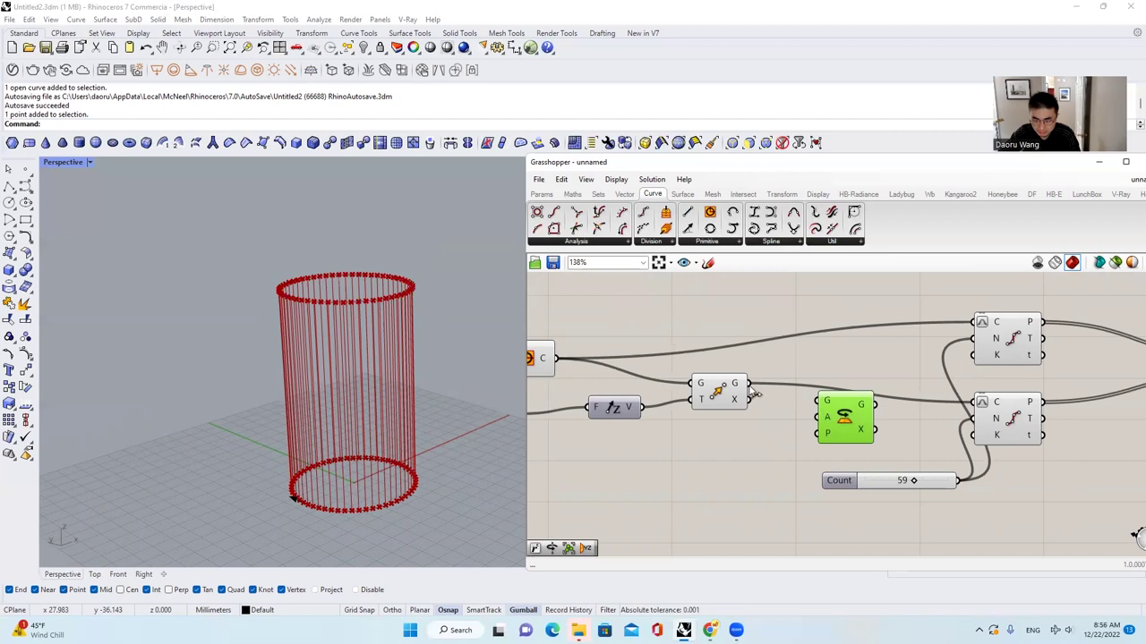
{"action": "left_click_drag", "start_coordinate": [754, 394], "coordinate": [847, 429]}
{"action": "right_click_drag", "start_coordinate": [818, 430], "coordinate": [827, 391]}
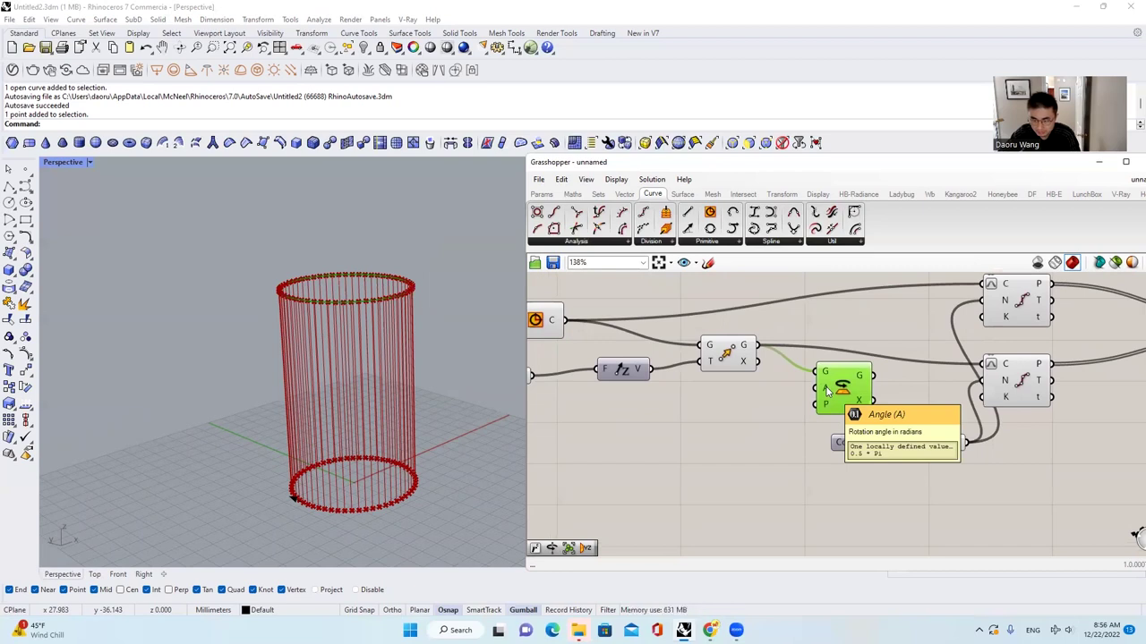
Step: Place Degrees and Radians conversion components below the Move component and delete the Degrees one
{"action": "left_click", "coordinate": [725, 419]}
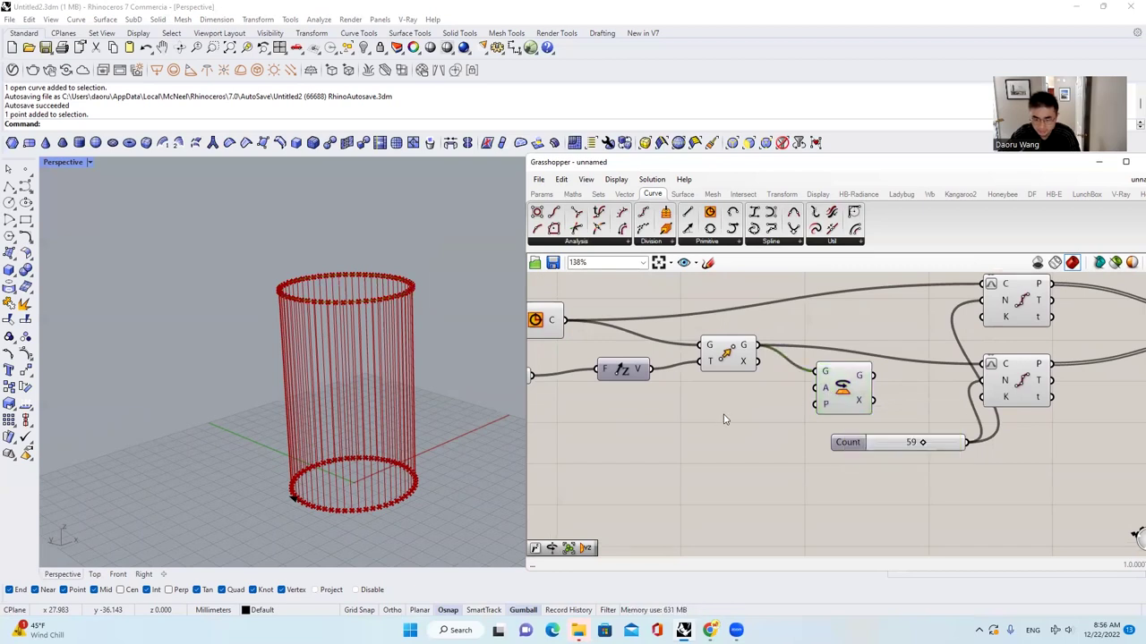
{"action": "double_click", "coordinate": [725, 419]}
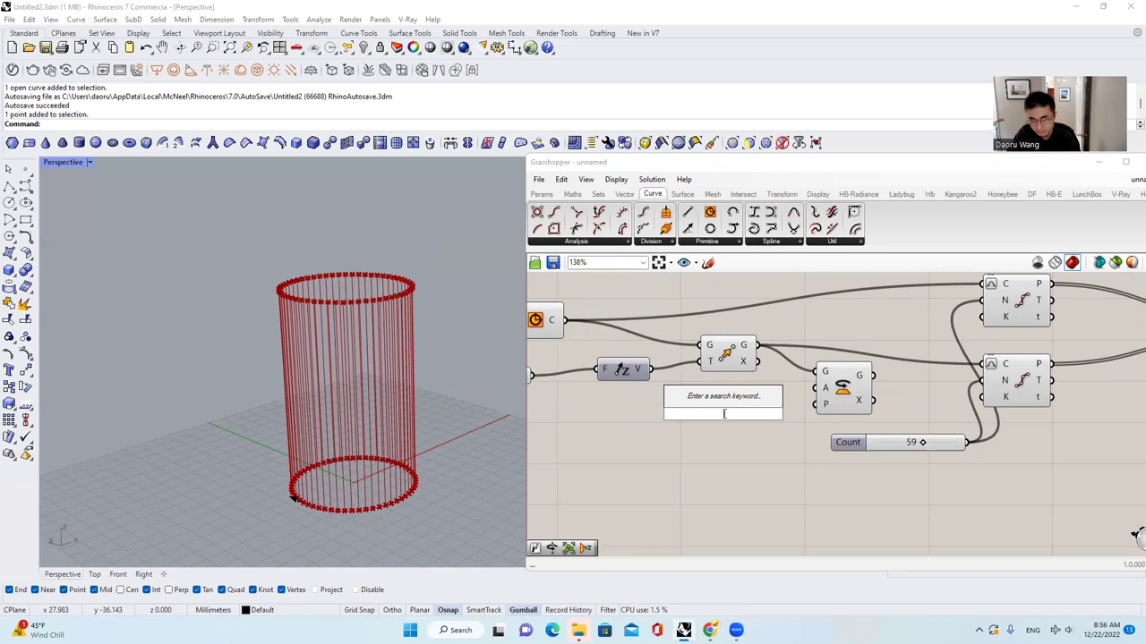
{"action": "type", "text": "de"}
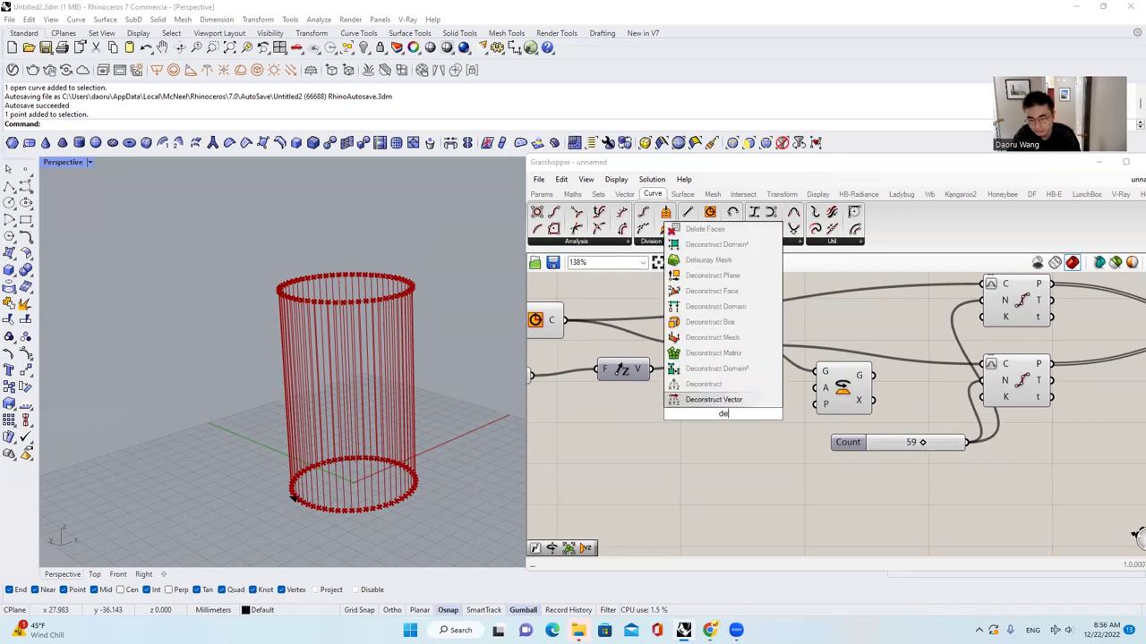
{"action": "type", "text": "g"}
{"action": "key", "text": "Return"}
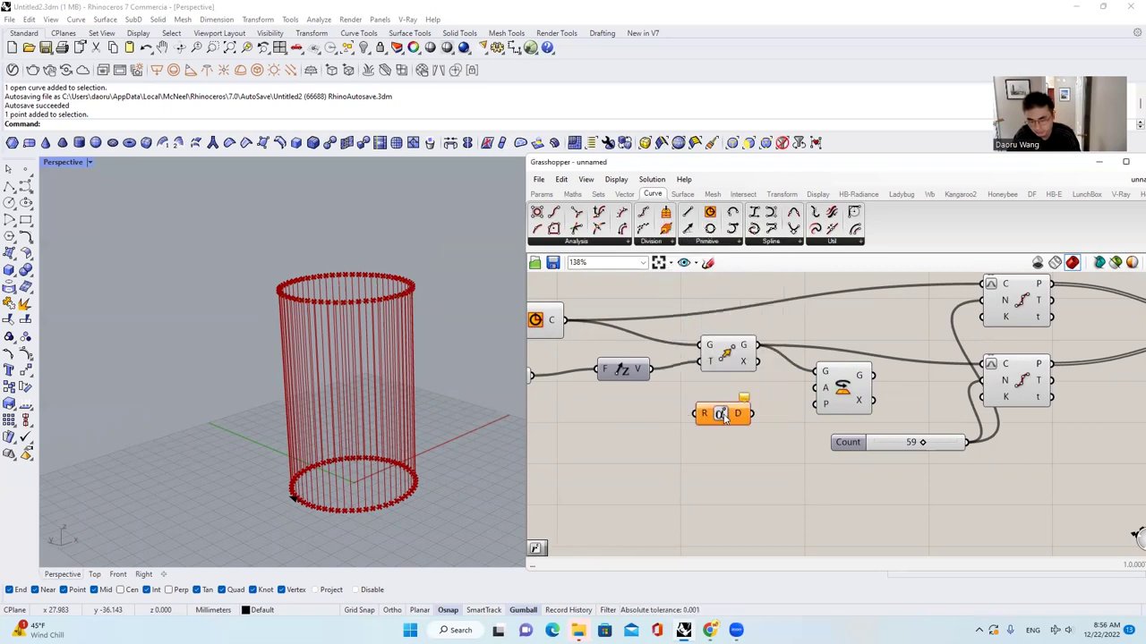
{"action": "double_click", "coordinate": [727, 438]}
{"action": "type", "text": "rad"}
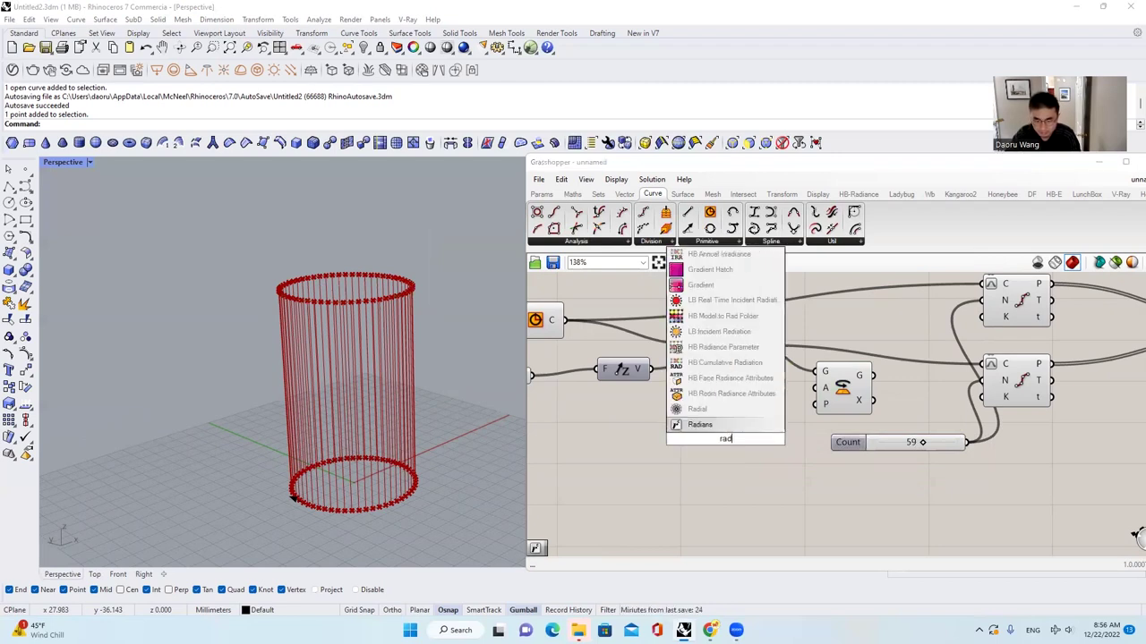
{"action": "key", "text": "Return"}
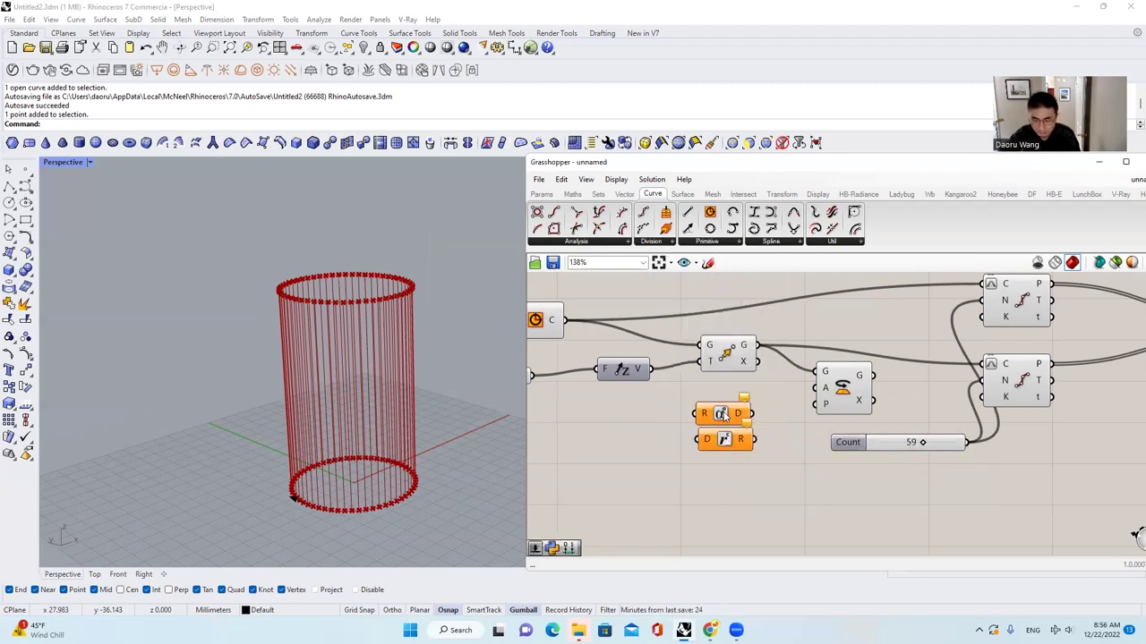
{"action": "left_click", "coordinate": [723, 414]}
{"action": "key", "text": "Delete"}
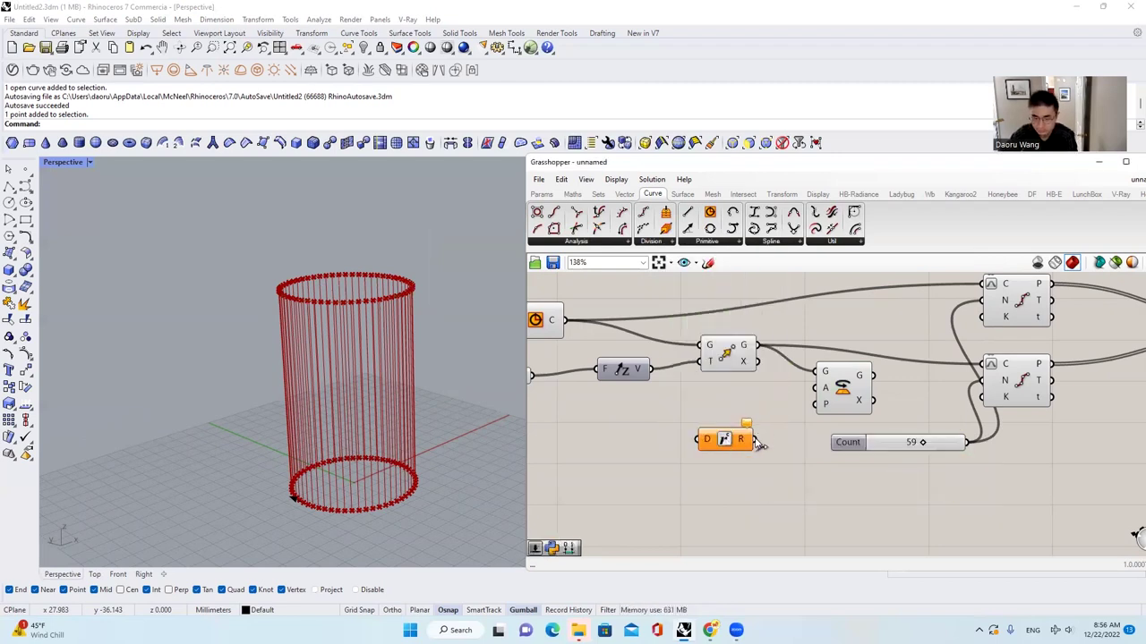
Step: Connect Radians to Rotate's angle input and feed its degrees input from a new number slider set to 35
{"action": "left_click_drag", "start_coordinate": [753, 439], "coordinate": [766, 416]}
{"action": "double_click", "coordinate": [618, 423]}
{"action": "type", "text": "35"}
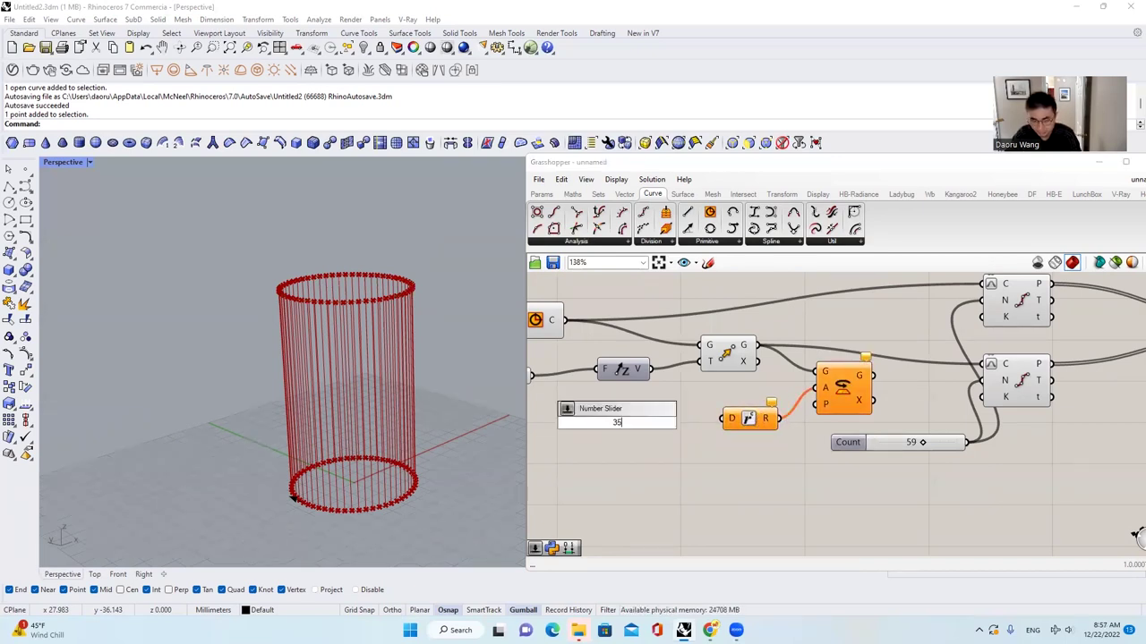
{"action": "key", "text": "Return"}
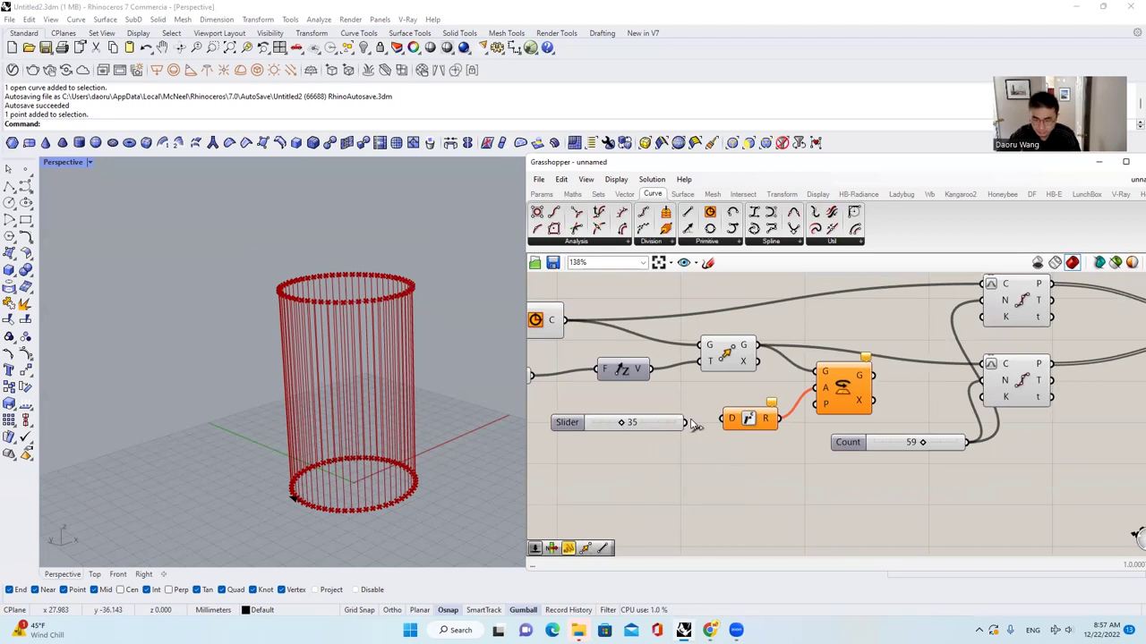
{"action": "left_click_drag", "start_coordinate": [687, 423], "coordinate": [722, 418]}
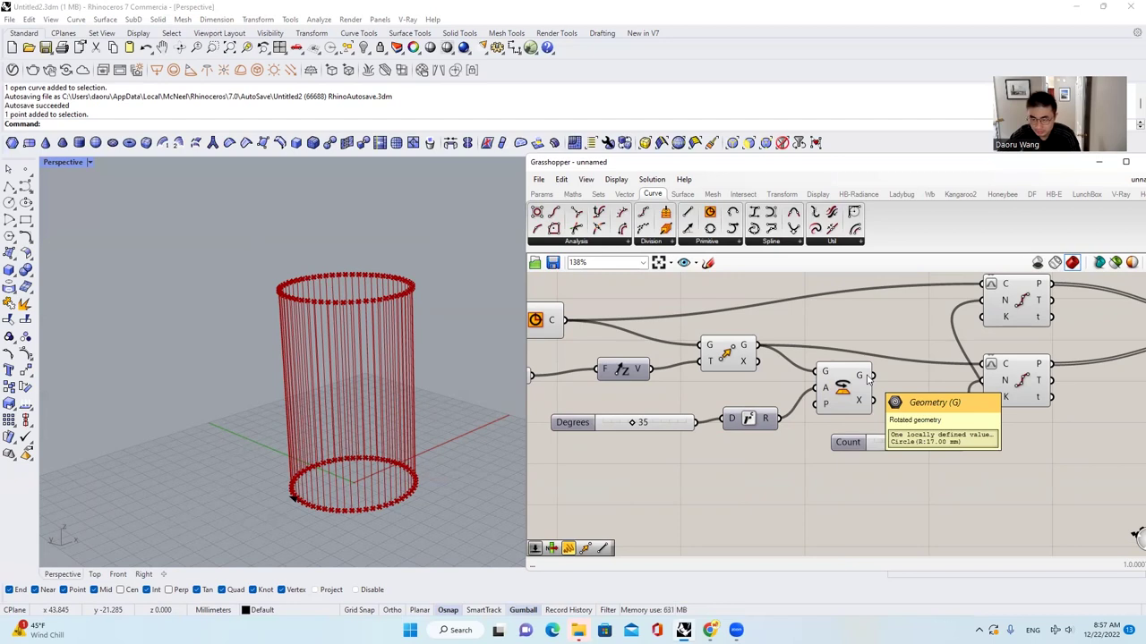
Step: Connect the rotated circle to the lower Divide Curve's curve input and set the Degrees slider to 90
{"action": "left_click_drag", "start_coordinate": [868, 376], "coordinate": [981, 365]}
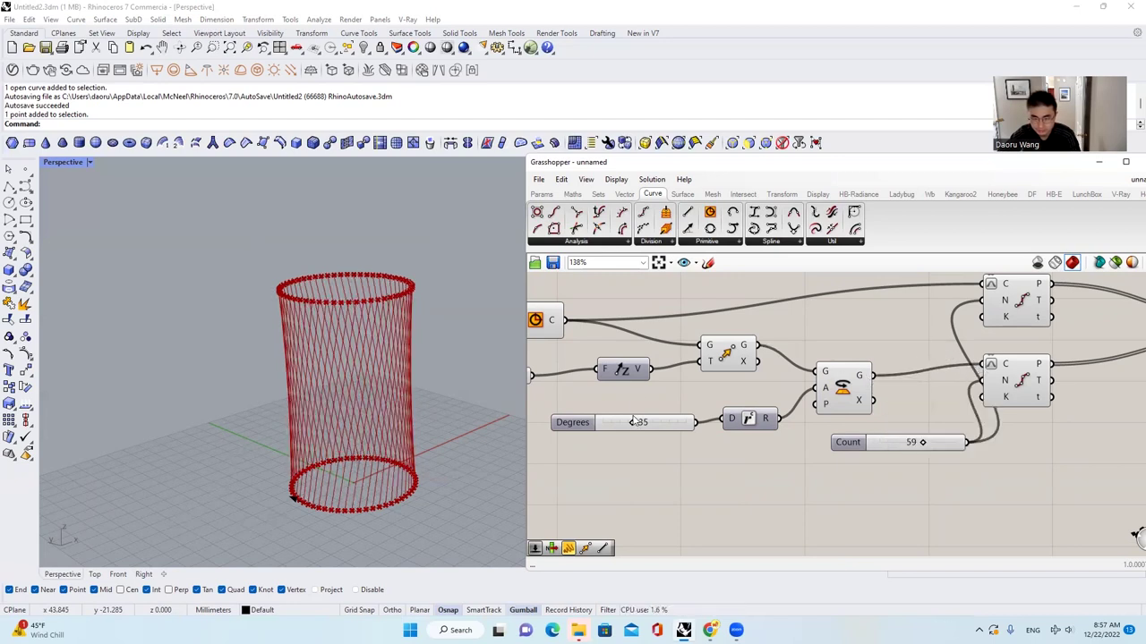
{"action": "left_click_drag", "start_coordinate": [633, 424], "coordinate": [680, 423]}
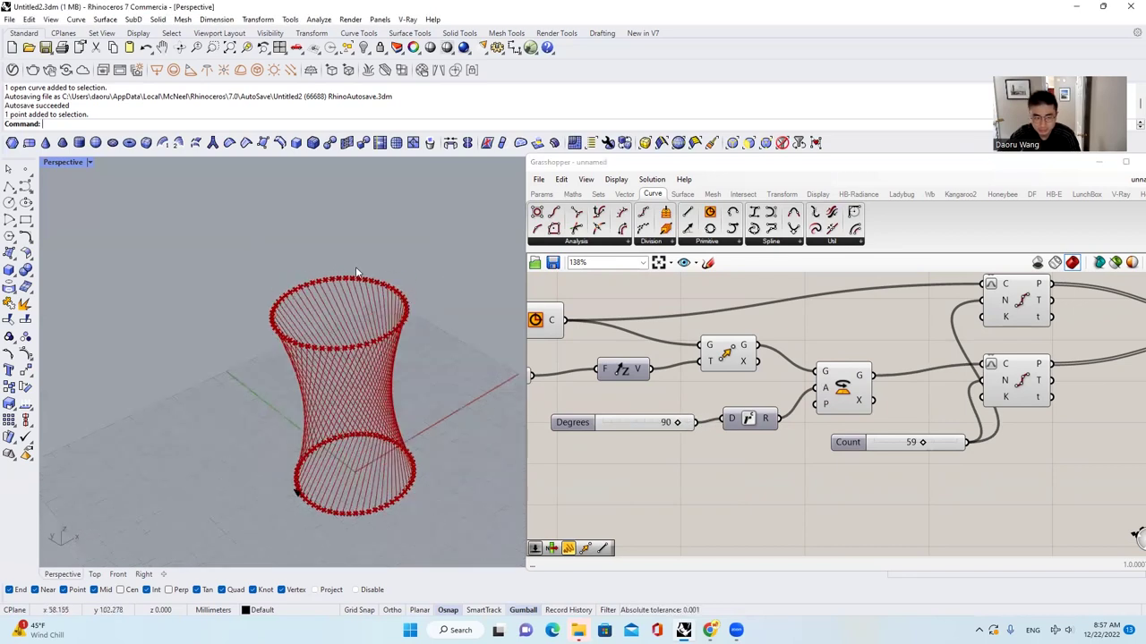
{"action": "scroll", "coordinate": [331, 279], "scroll_direction": "up", "scroll_amount": 3}
{"action": "scroll", "coordinate": [351, 286], "scroll_direction": "down", "scroll_amount": 4}
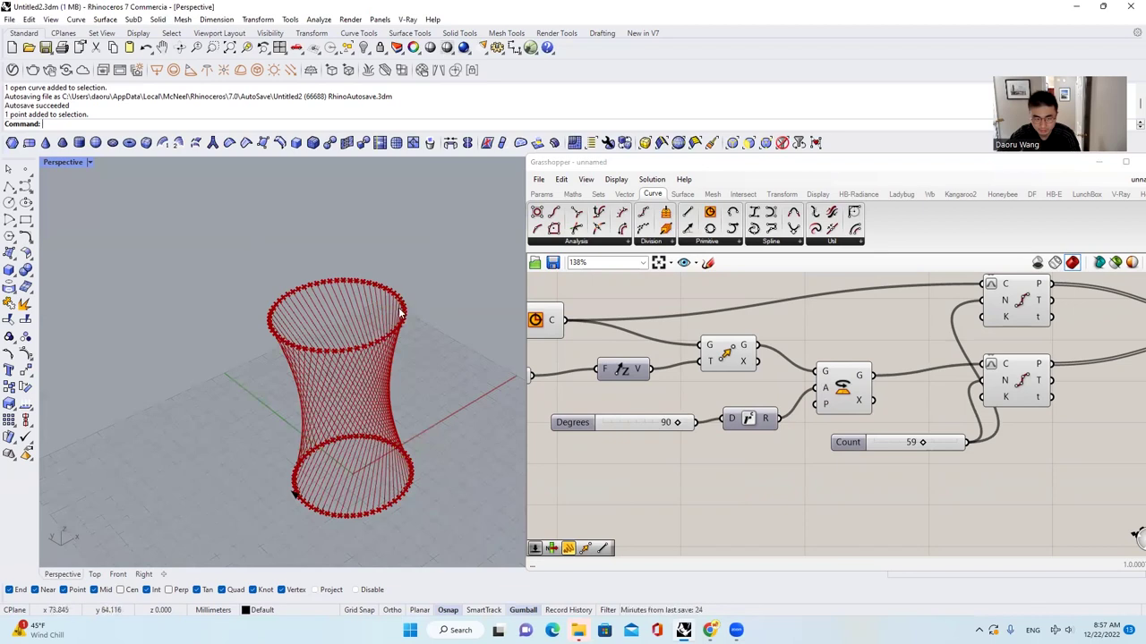
Step: Set the Degrees slider to 100 and view the twisted lines from the side
{"action": "left_click_drag", "start_coordinate": [678, 427], "coordinate": [733, 424]}
{"action": "right_click_drag", "start_coordinate": [733, 418], "coordinate": [785, 390]}
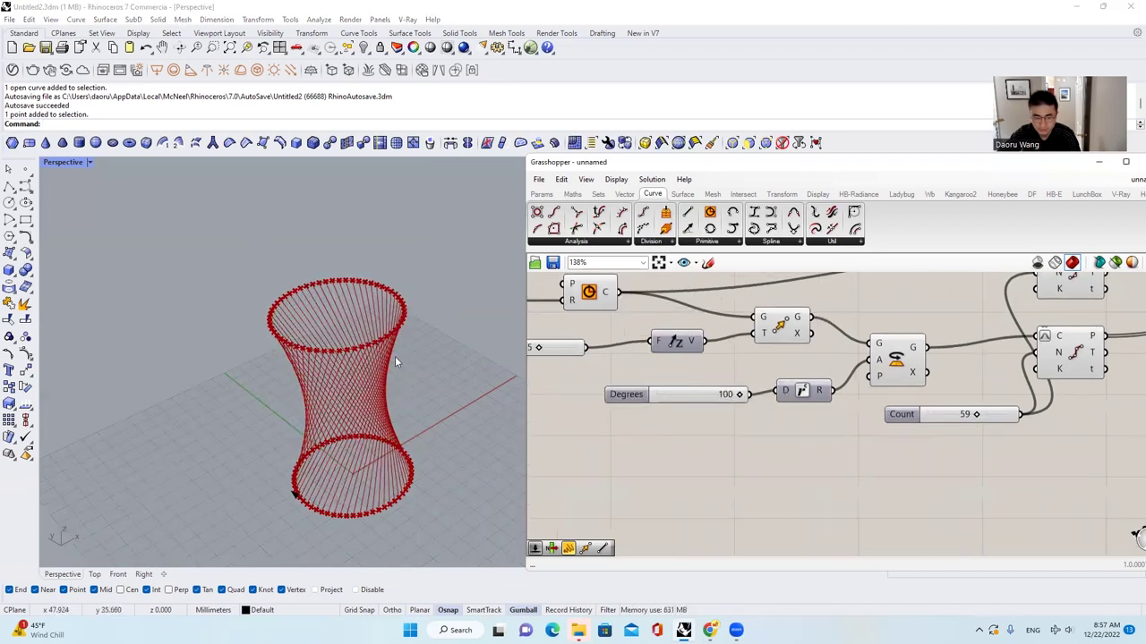
{"action": "scroll", "coordinate": [395, 356], "scroll_direction": "up", "scroll_amount": 3}
{"action": "scroll", "coordinate": [407, 280], "scroll_direction": "down", "scroll_amount": 2}
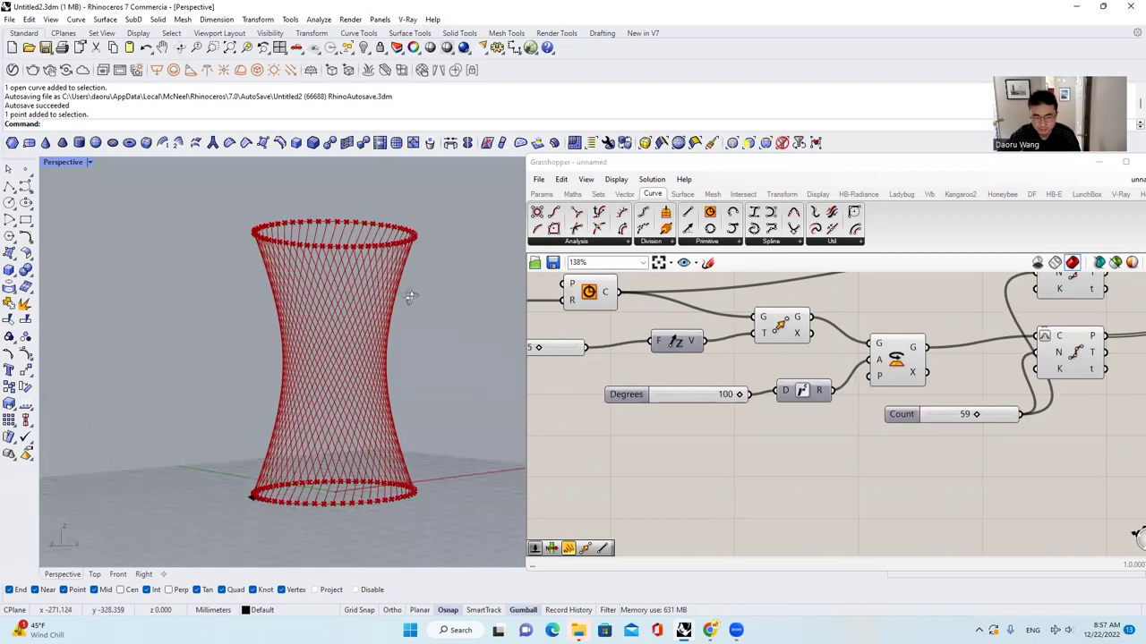
{"action": "right_click_drag", "start_coordinate": [408, 299], "coordinate": [417, 346]}
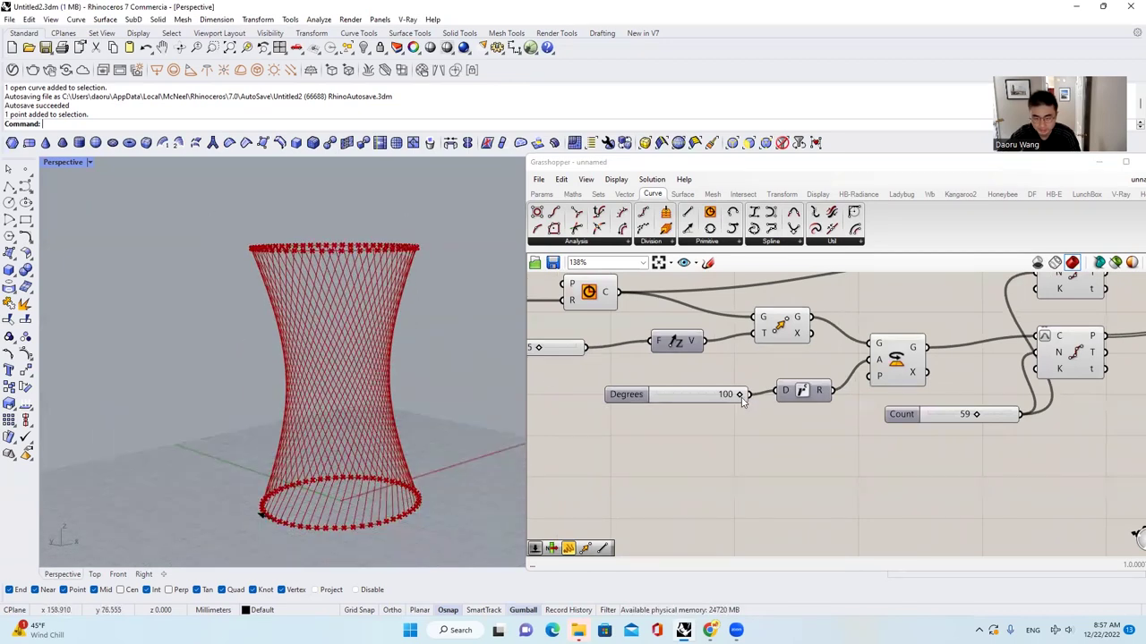
{"action": "mouse_move", "coordinate": [741, 401]}
{"action": "left_mouse_down"}
{"action": "mouse_move", "coordinate": [685, 399]}
{"action": "mouse_move", "coordinate": [747, 400]}
{"action": "left_mouse_up"}
Step: Examine the twisted line structure and the upper circle's division points, along with the whole component graph
{"action": "right_click_drag", "start_coordinate": [398, 320], "coordinate": [375, 312]}
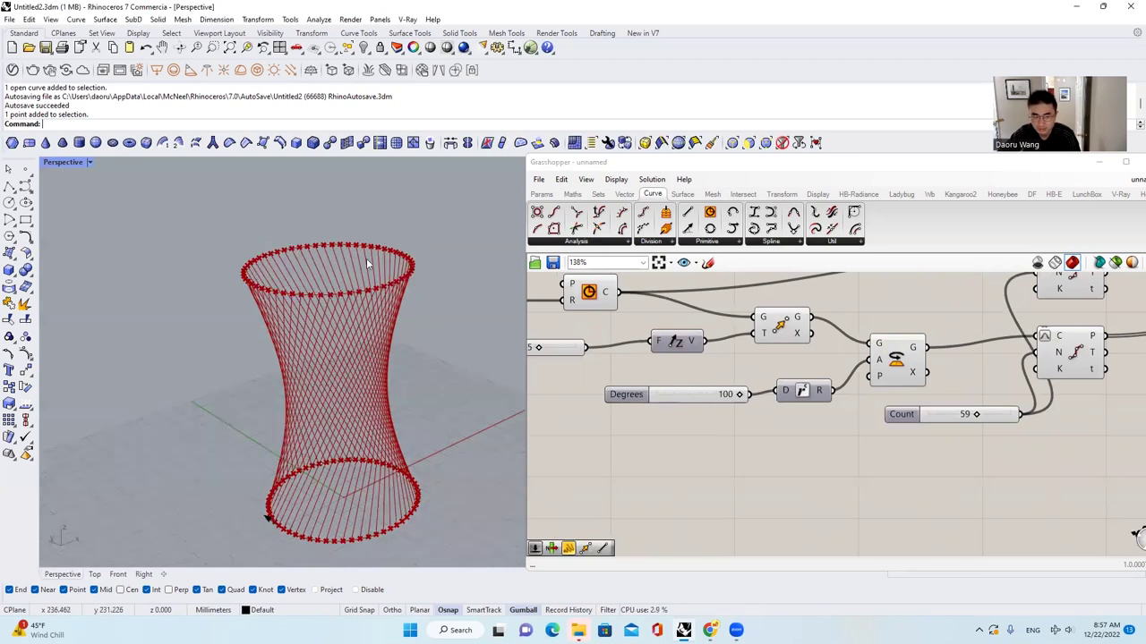
{"action": "scroll", "coordinate": [366, 258], "scroll_direction": "up", "scroll_amount": 3}
{"action": "scroll", "coordinate": [346, 236], "scroll_direction": "down", "scroll_amount": 2}
{"action": "scroll", "coordinate": [342, 250], "scroll_direction": "up", "scroll_amount": 2}
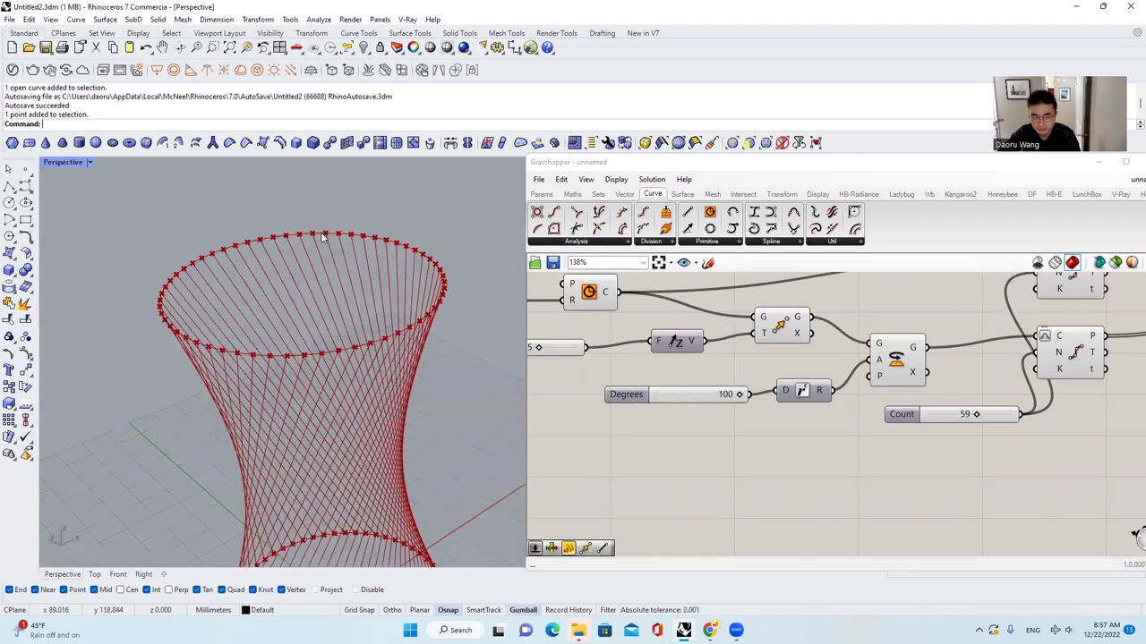
{"action": "scroll", "coordinate": [784, 391], "scroll_direction": "down", "scroll_amount": 3}
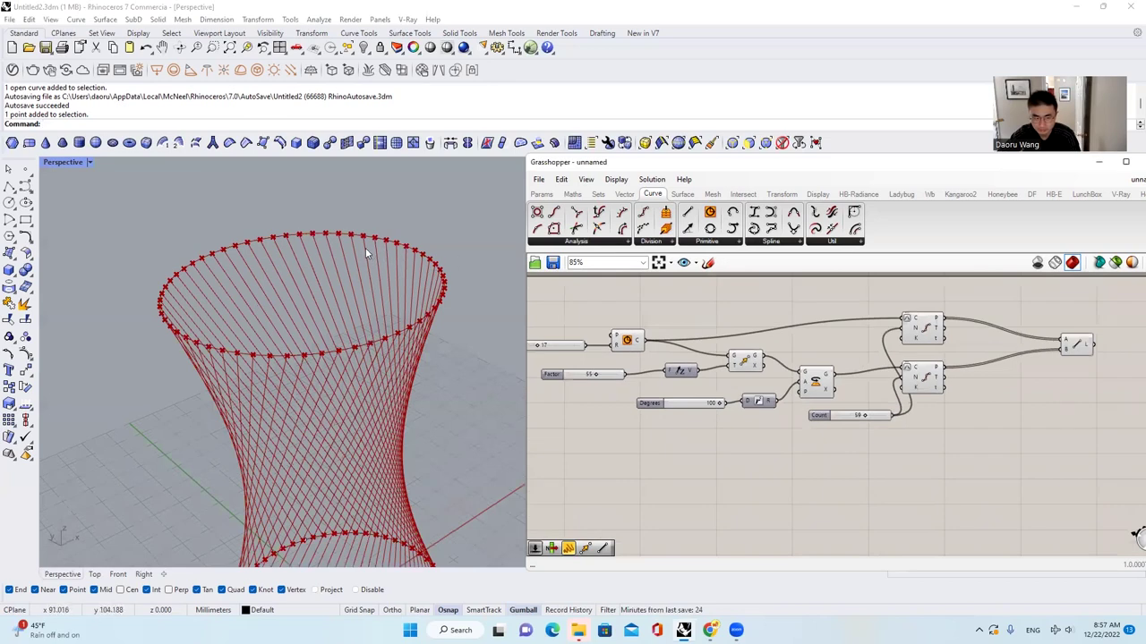
{"action": "scroll", "coordinate": [453, 309], "scroll_direction": "down", "scroll_amount": 2}
{"action": "scroll", "coordinate": [422, 476], "scroll_direction": "down", "scroll_amount": 2}
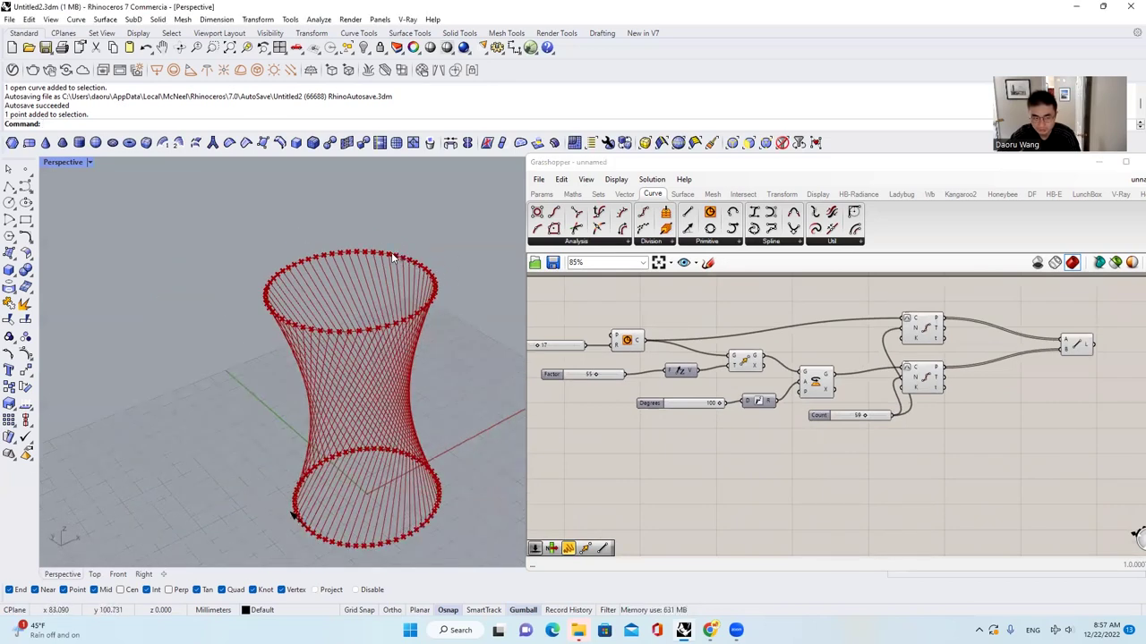
{"action": "mouse_move", "coordinate": [391, 258]}
{"action": "right_mouse_down"}
{"action": "mouse_move", "coordinate": [417, 254]}
{"action": "mouse_move", "coordinate": [399, 238]}
{"action": "mouse_move", "coordinate": [386, 246]}
{"action": "right_mouse_up"}
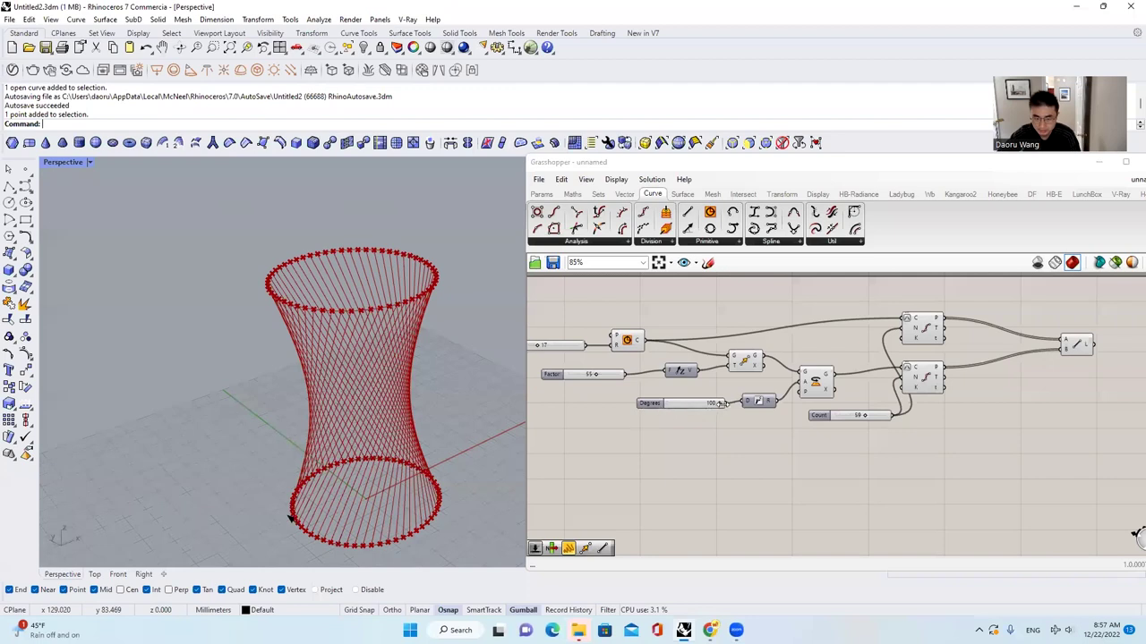
Step: Raise the Degrees slider's maximum to 500
{"action": "left_click_drag", "start_coordinate": [717, 405], "coordinate": [777, 404]}
{"action": "scroll", "coordinate": [969, 371], "scroll_direction": "up", "scroll_amount": 1}
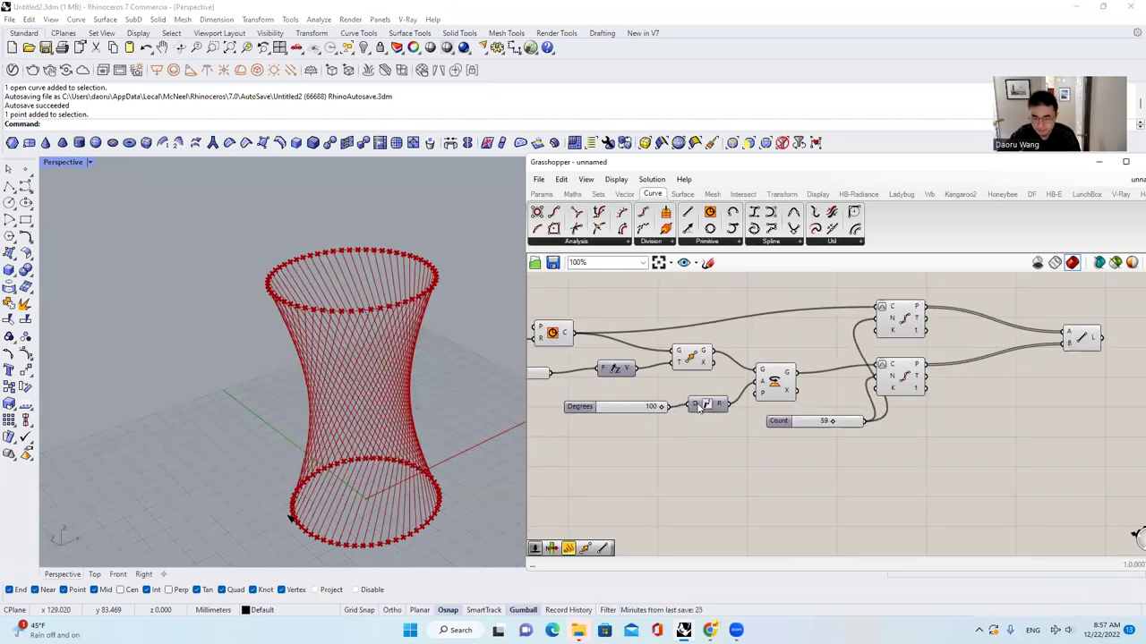
{"action": "double_click", "coordinate": [579, 408]}
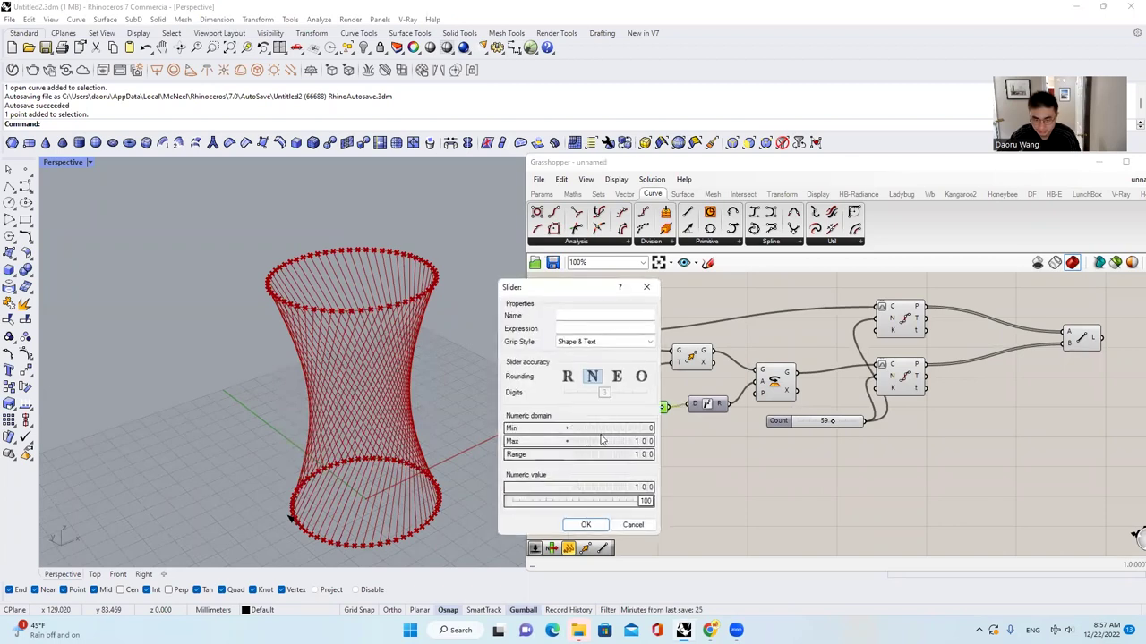
{"action": "left_click", "coordinate": [601, 439]}
{"action": "type", "text": "2"}
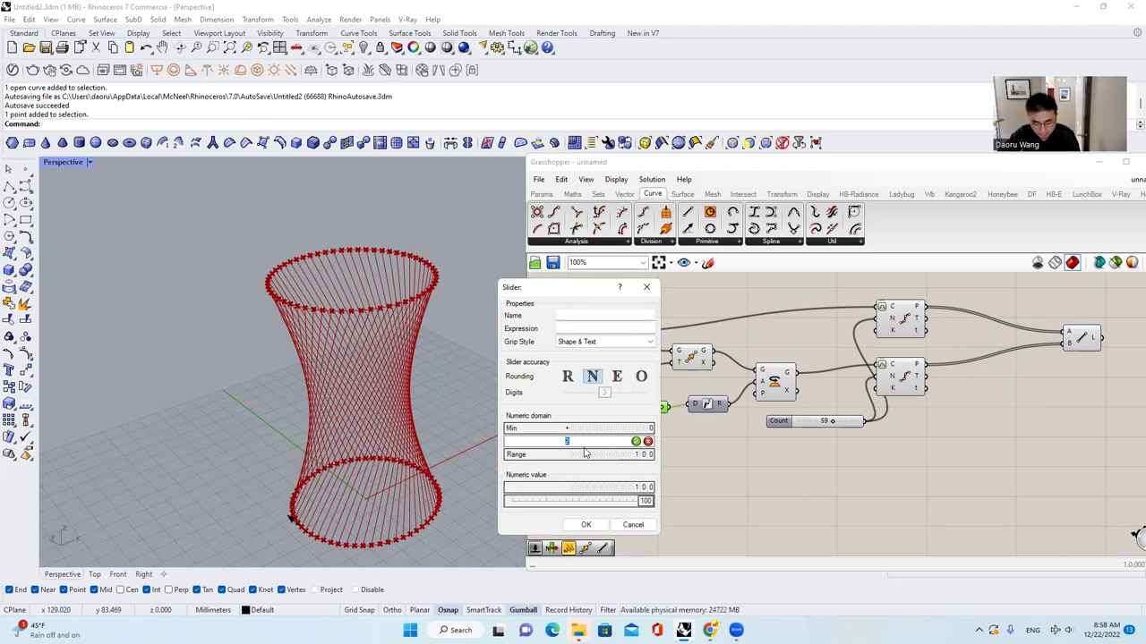
{"action": "type", "text": "500"}
{"action": "left_click", "coordinate": [586, 526]}
Step: Set the Degrees slider to 360 to compare a full rotation, and settle it at 129
{"action": "scroll", "coordinate": [616, 428], "scroll_direction": "up", "scroll_amount": 2}
{"action": "left_click_drag", "start_coordinate": [614, 402], "coordinate": [658, 410]}
{"action": "right_click_drag", "start_coordinate": [479, 383], "coordinate": [414, 362]}
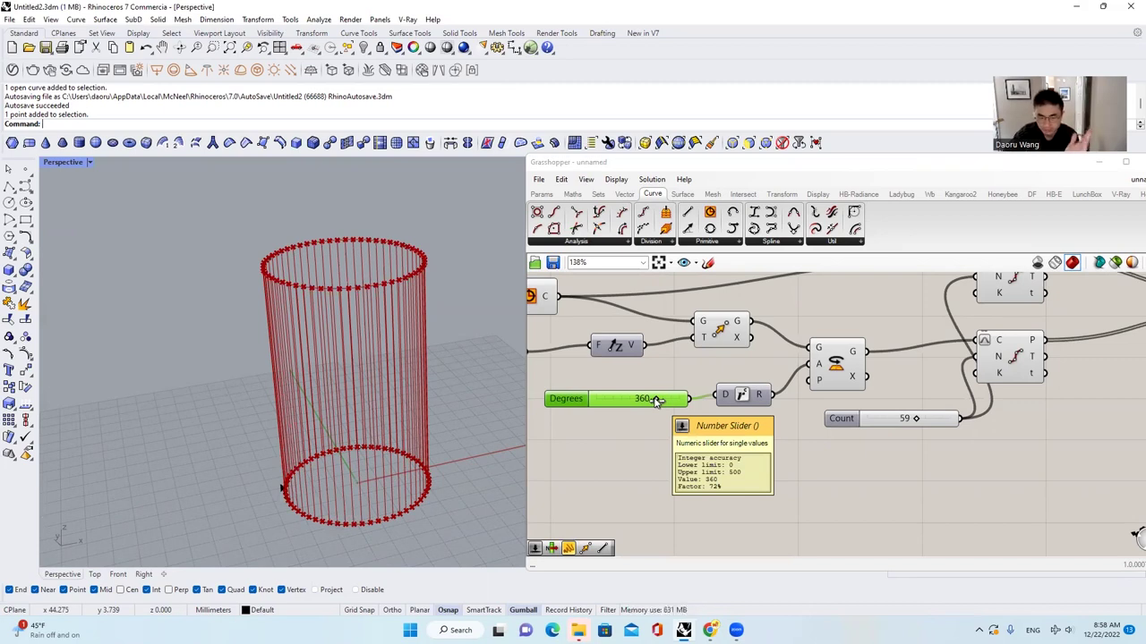
{"action": "left_click_drag", "start_coordinate": [656, 400], "coordinate": [617, 400]}
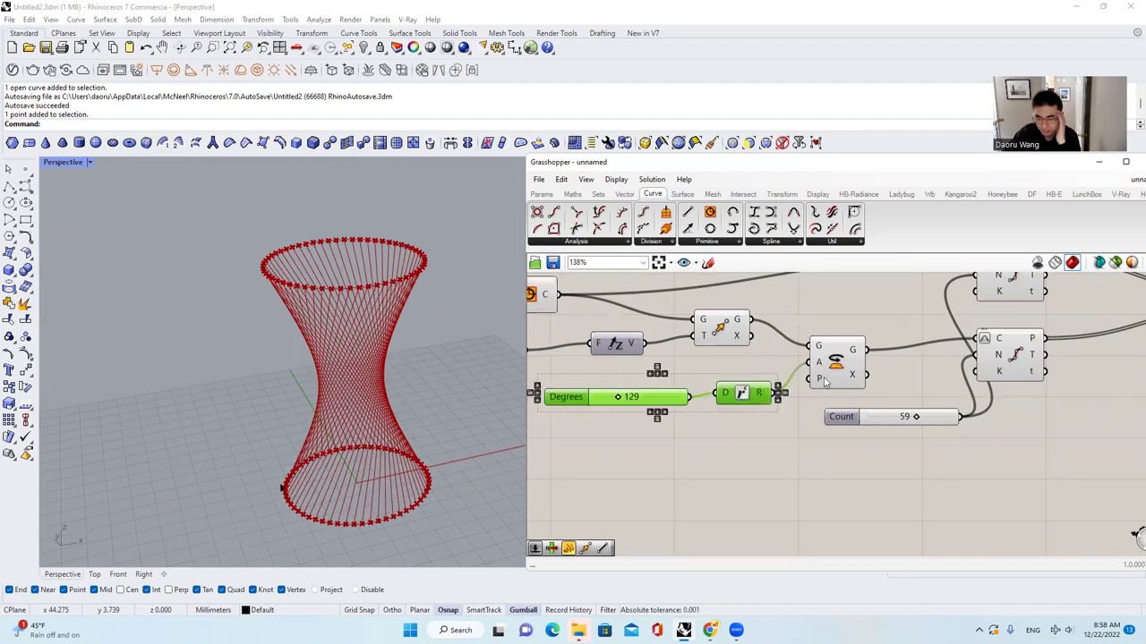
{"action": "left_click", "coordinate": [890, 382]}
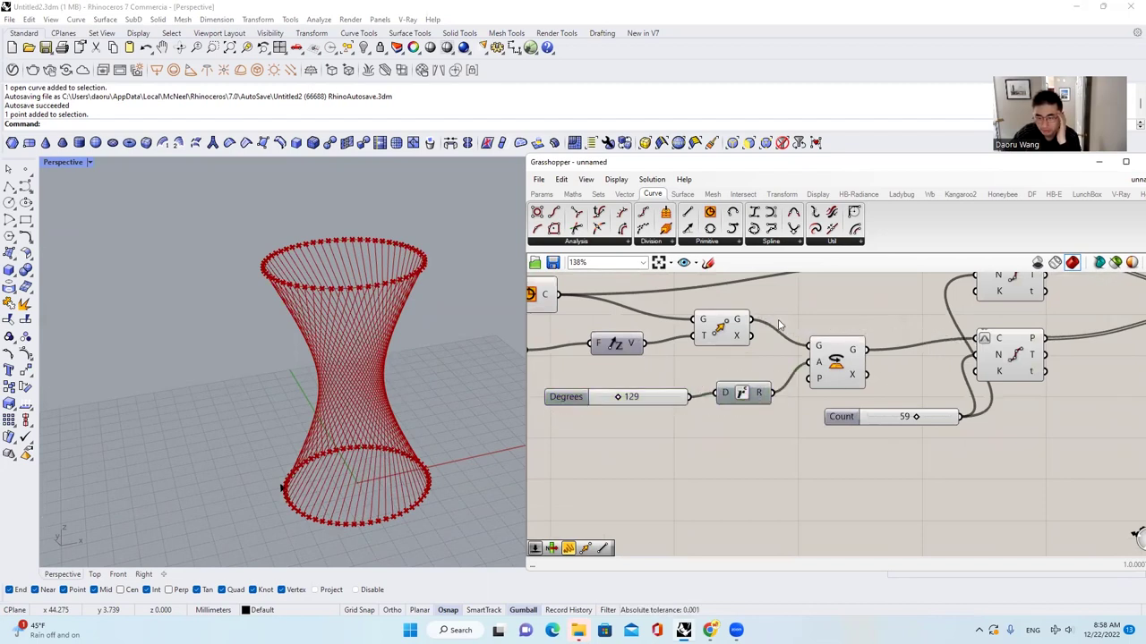
Step: Wire the moved circle directly into its Divide Curve component and delete the Rotate, Radians and Degrees slider components
{"action": "left_click_drag", "start_coordinate": [977, 339], "coordinate": [751, 320]}
{"action": "left_click_drag", "start_coordinate": [836, 359], "coordinate": [557, 435]}
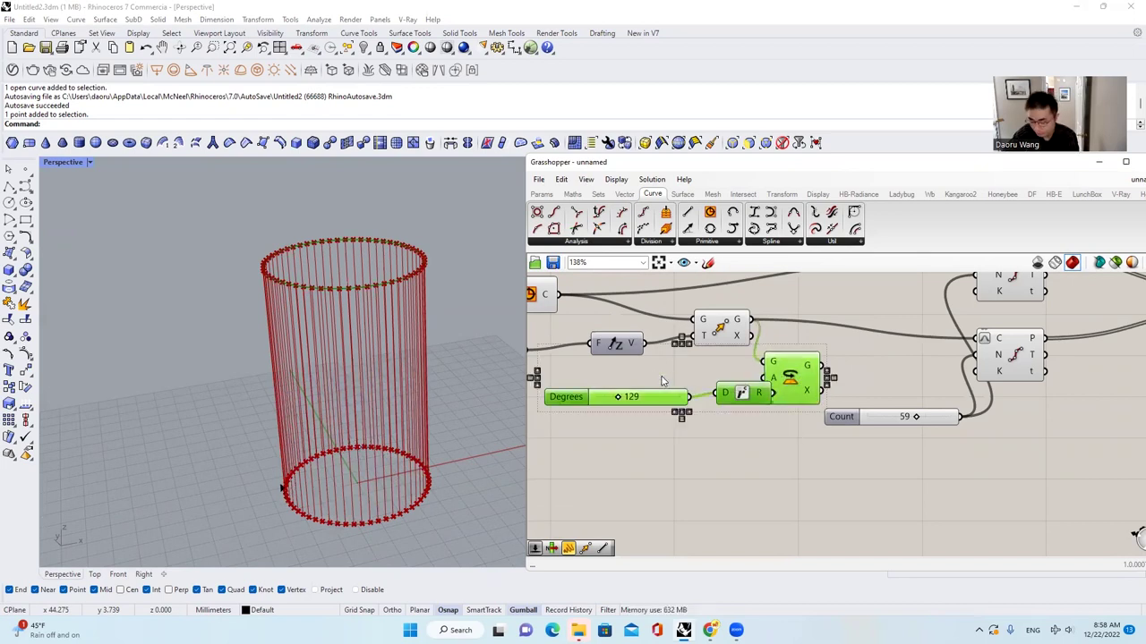
{"action": "key", "text": "Delete"}
{"action": "scroll", "coordinate": [698, 383], "scroll_direction": "down", "scroll_amount": 4}
{"action": "scroll", "coordinate": [772, 385], "scroll_direction": "up", "scroll_amount": 3}
{"action": "scroll", "coordinate": [689, 389], "scroll_direction": "down", "scroll_amount": 2}
{"action": "scroll", "coordinate": [768, 392], "scroll_direction": "up", "scroll_amount": 2}
{"action": "scroll", "coordinate": [768, 391], "scroll_direction": "up", "scroll_amount": 2}
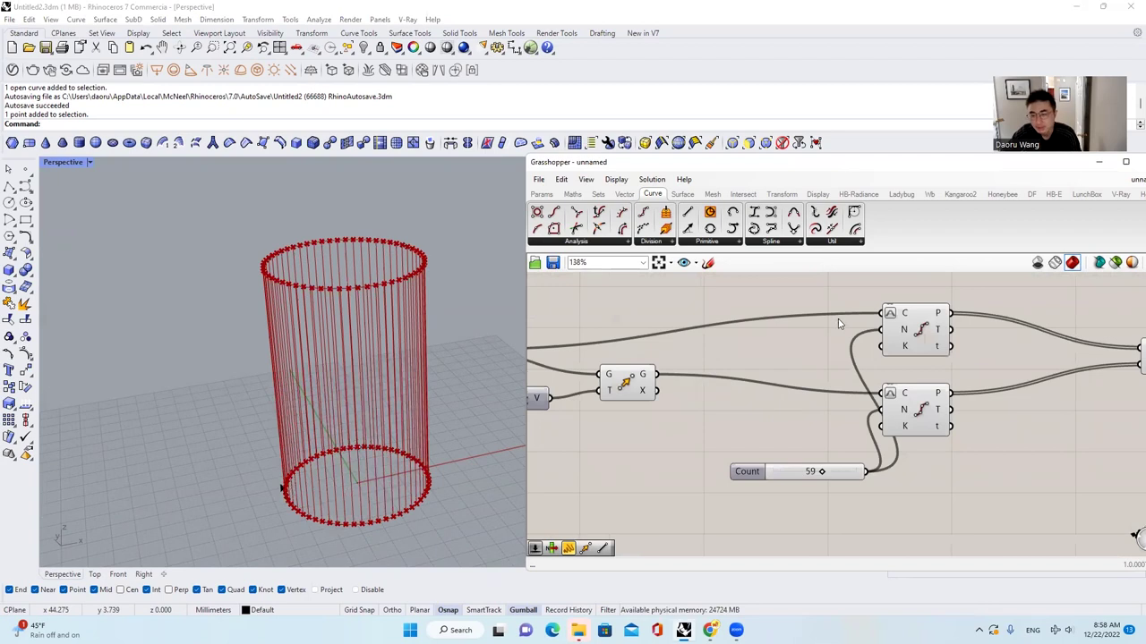
{"action": "scroll", "coordinate": [840, 327], "scroll_direction": "down", "scroll_amount": 4}
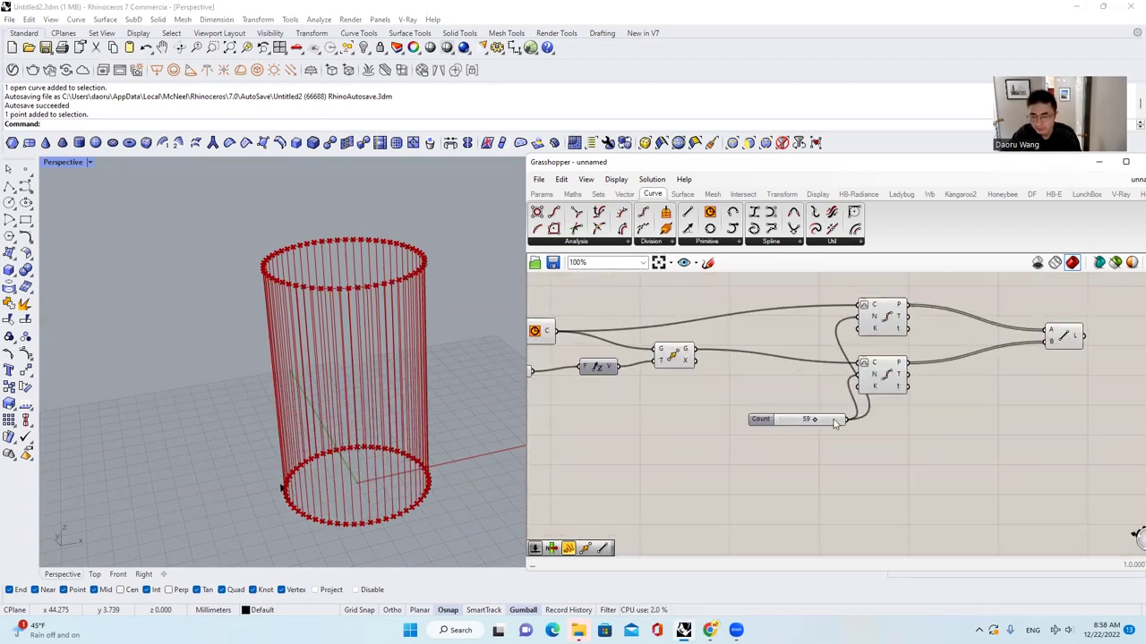
Step: Reposition the Count slider and the moved circle's Divide Curve component to tidy the graph layout
{"action": "left_click_drag", "start_coordinate": [834, 422], "coordinate": [754, 410]}
{"action": "left_click_drag", "start_coordinate": [881, 379], "coordinate": [879, 400]}
{"action": "left_click", "coordinate": [984, 402]}
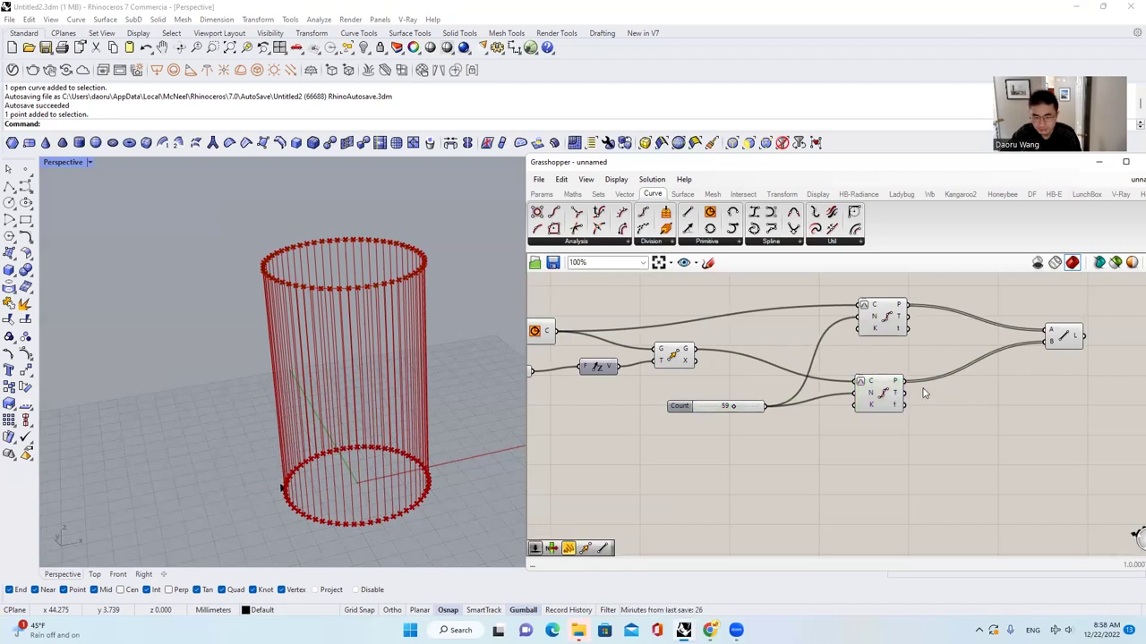
{"action": "double_click", "coordinate": [982, 407]}
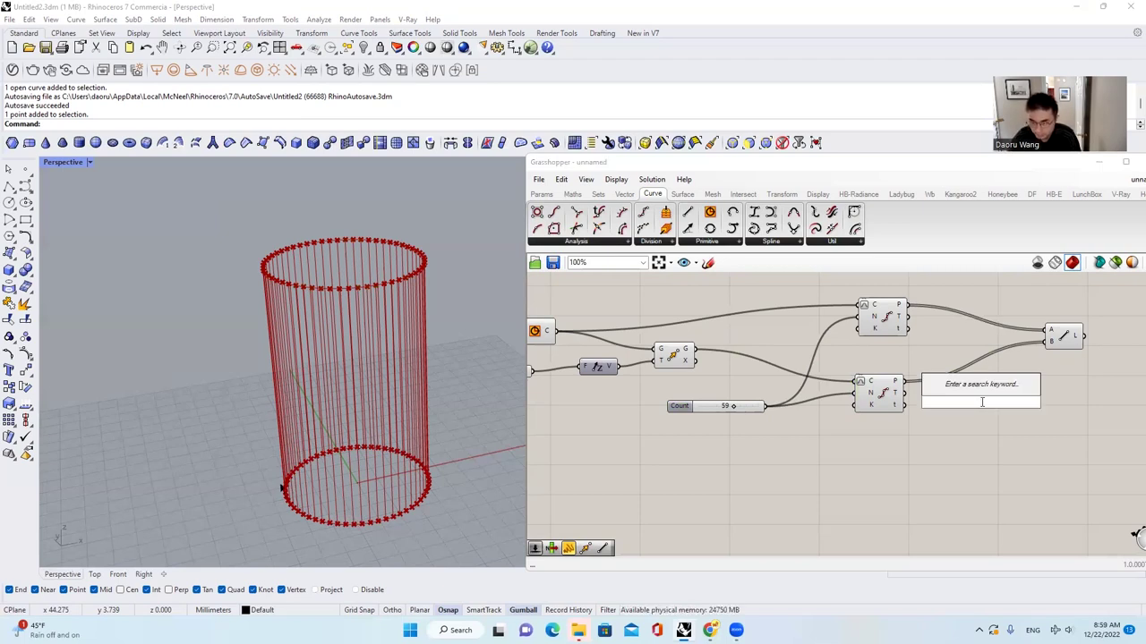
{"action": "key", "text": "Escape"}
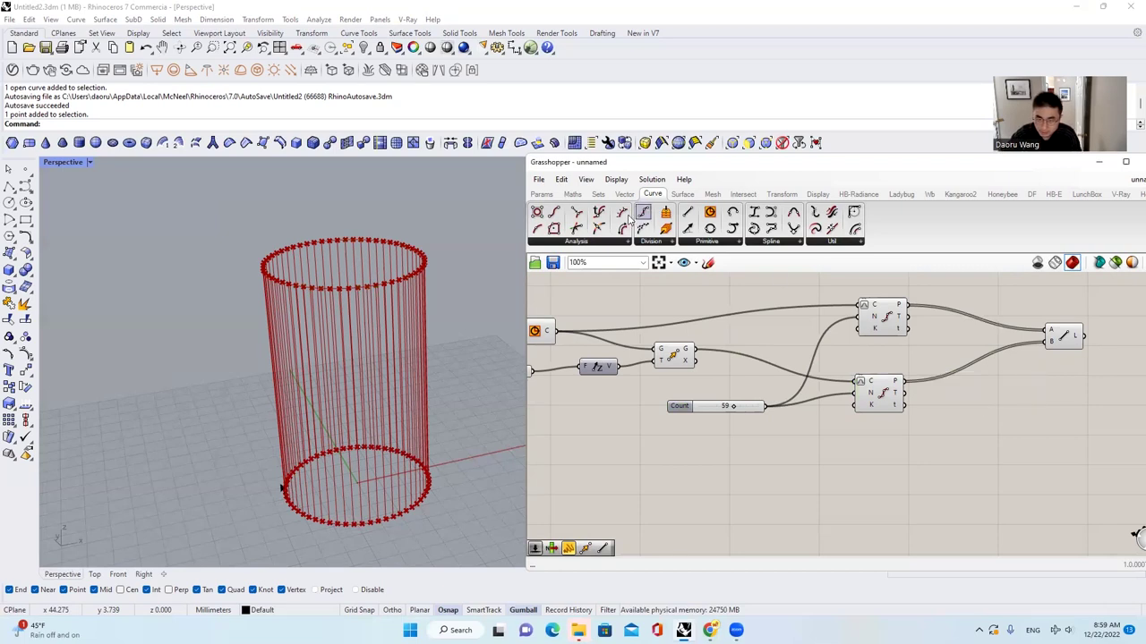
Step: Add a Panel listing the base circle's division points and enlarge it beside the Divide Curve components
{"action": "left_click", "coordinate": [541, 193]}
{"action": "left_click_drag", "start_coordinate": [693, 227], "coordinate": [972, 347]}
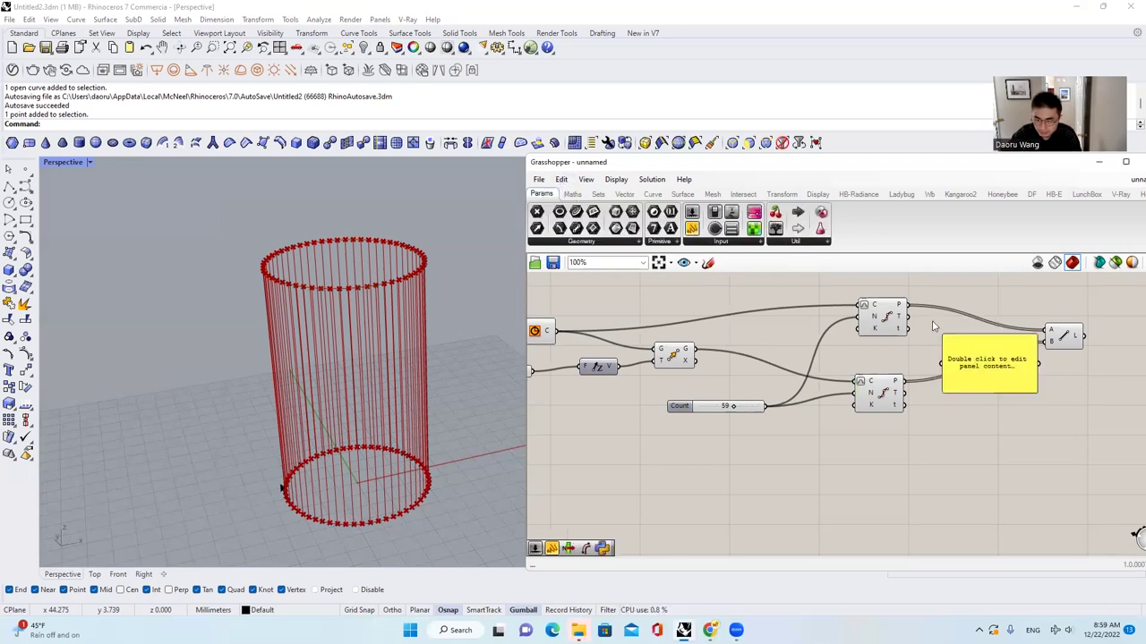
{"action": "left_click_drag", "start_coordinate": [907, 305], "coordinate": [997, 470]}
{"action": "scroll", "coordinate": [994, 376], "scroll_direction": "down", "scroll_amount": 2}
{"action": "scroll", "coordinate": [1000, 400], "scroll_direction": "up", "scroll_amount": 2}
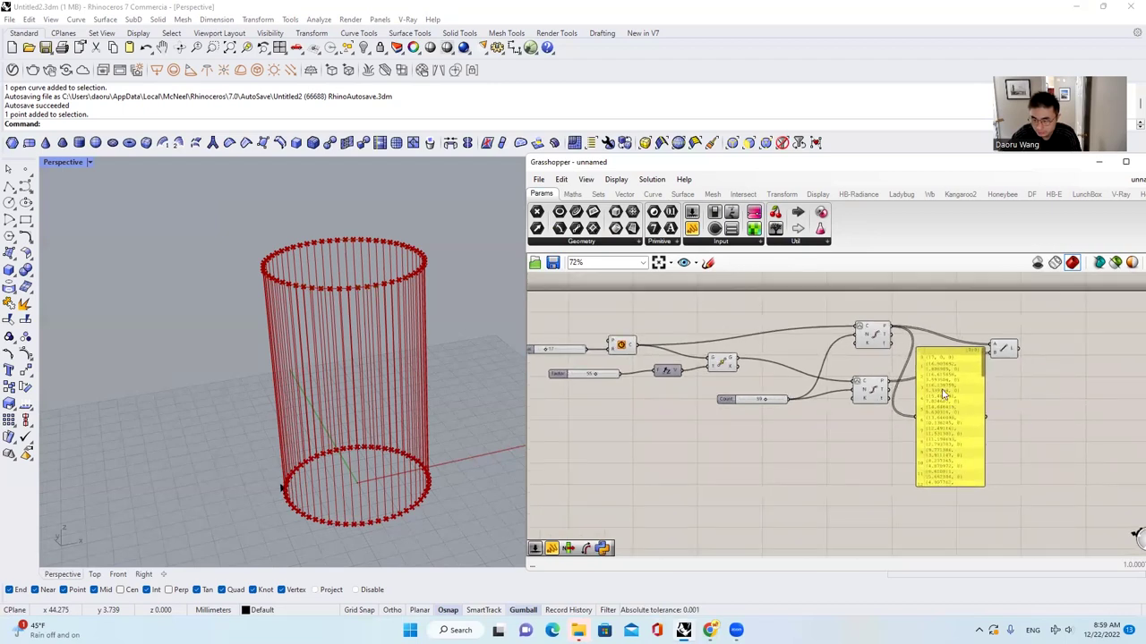
{"action": "left_click_drag", "start_coordinate": [971, 392], "coordinate": [964, 368]}
Step: Shift the Line component aside and place a copy of the panel fed by the upper circle's division points
{"action": "left_click_drag", "start_coordinate": [1027, 349], "coordinate": [1113, 349]}
{"action": "scroll", "coordinate": [963, 367], "scroll_direction": "down", "scroll_amount": 3}
{"action": "left_click_drag", "start_coordinate": [963, 374], "coordinate": [900, 383], "text": "alt"}
{"action": "scroll", "coordinate": [1041, 384], "scroll_direction": "up", "scroll_amount": 3}
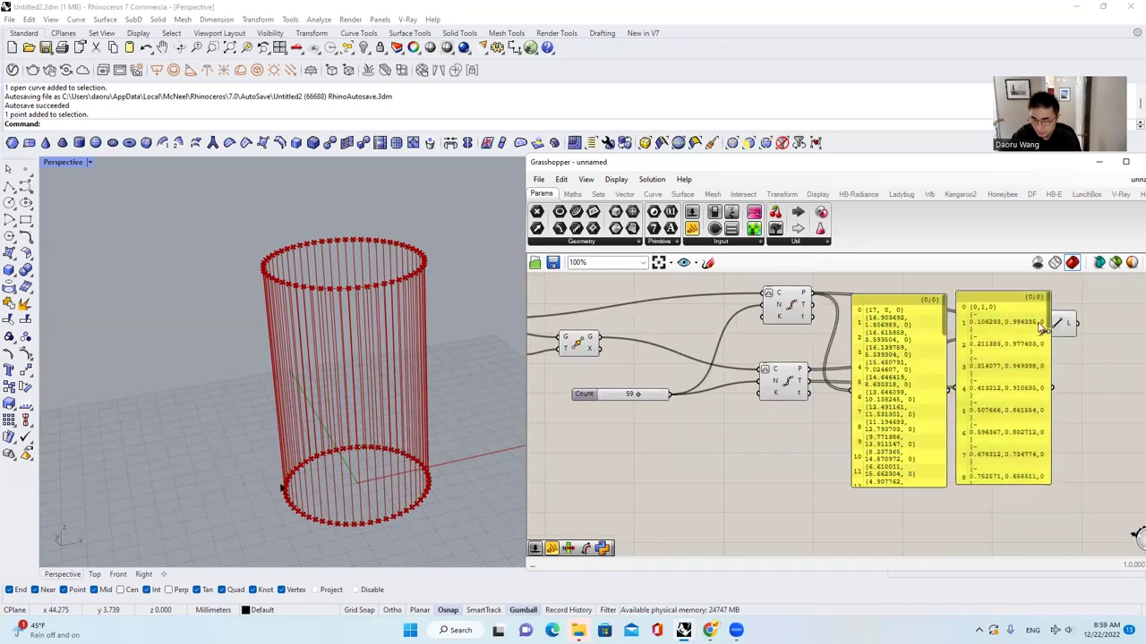
{"action": "scroll", "coordinate": [1029, 322], "scroll_direction": "up", "scroll_amount": 2}
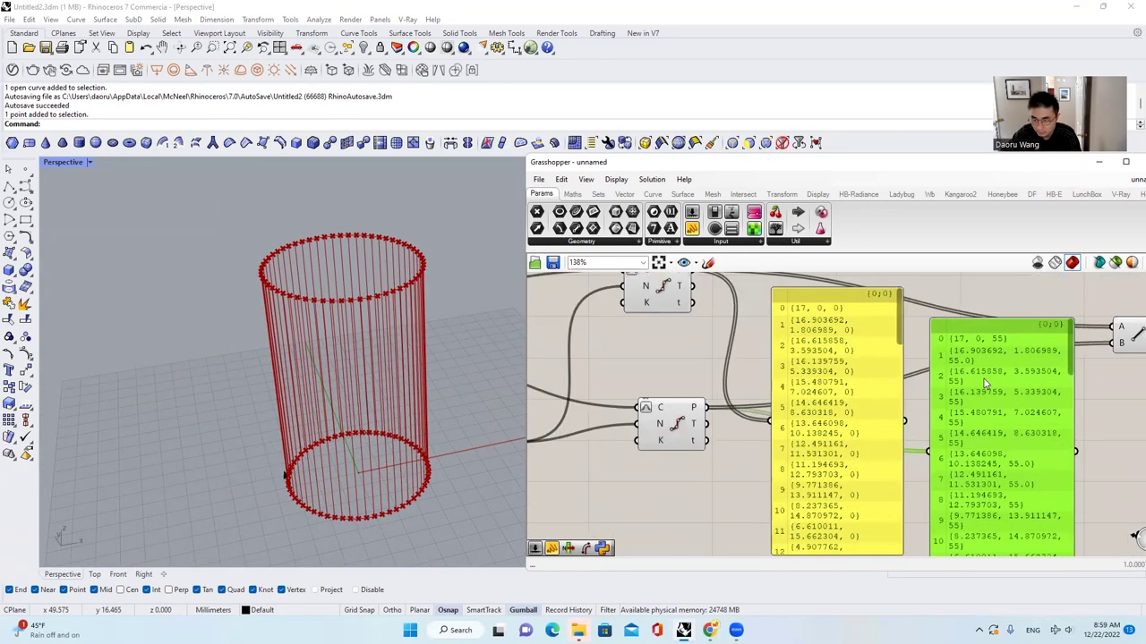
{"action": "left_click_drag", "start_coordinate": [983, 379], "coordinate": [965, 349]}
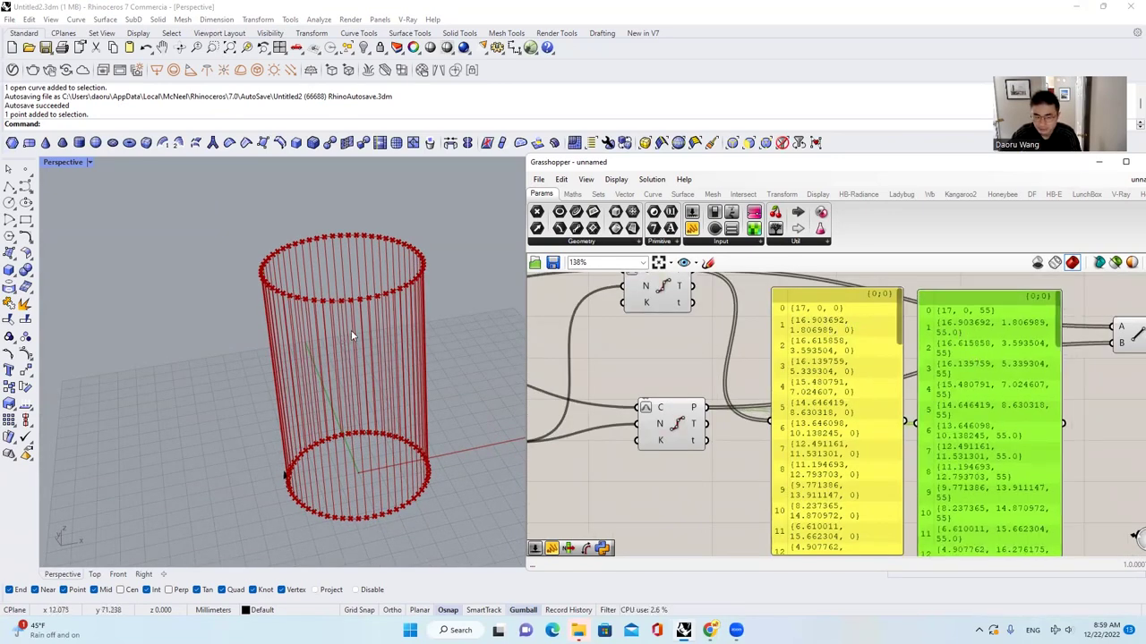
Step: Compare the point coordinates listed in the two panels and highlight the upper circle's division points in the viewport
{"action": "right_click_drag", "start_coordinate": [883, 321], "coordinate": [885, 337]}
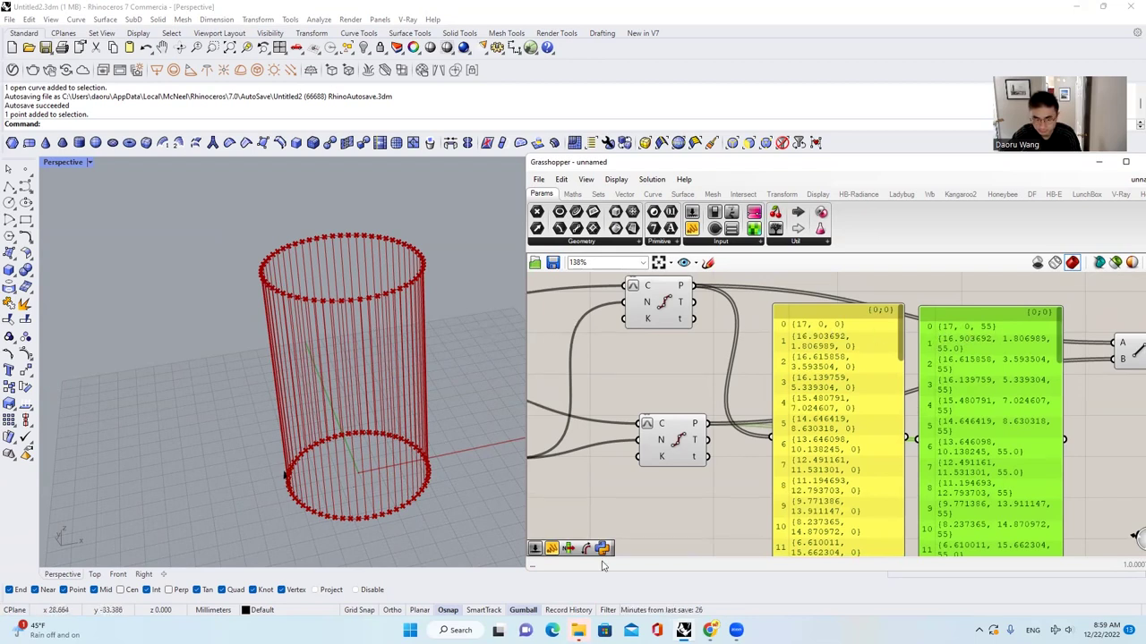
{"action": "left_click", "coordinate": [320, 467]}
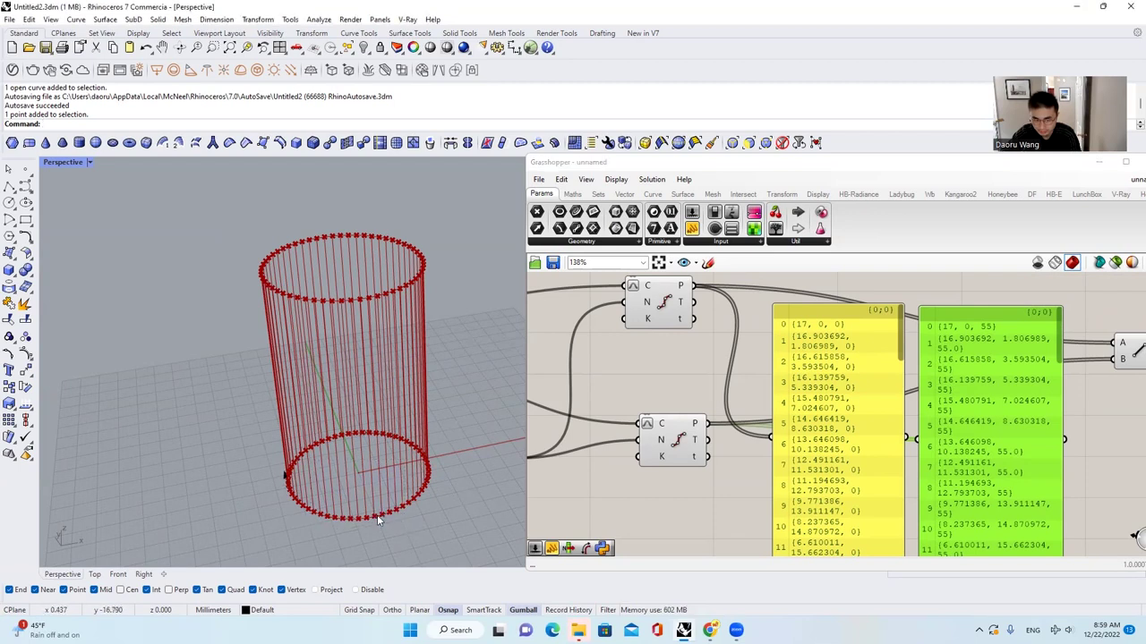
{"action": "left_click", "coordinate": [964, 325]}
{"action": "scroll", "coordinate": [964, 325], "scroll_direction": "down", "scroll_amount": 2}
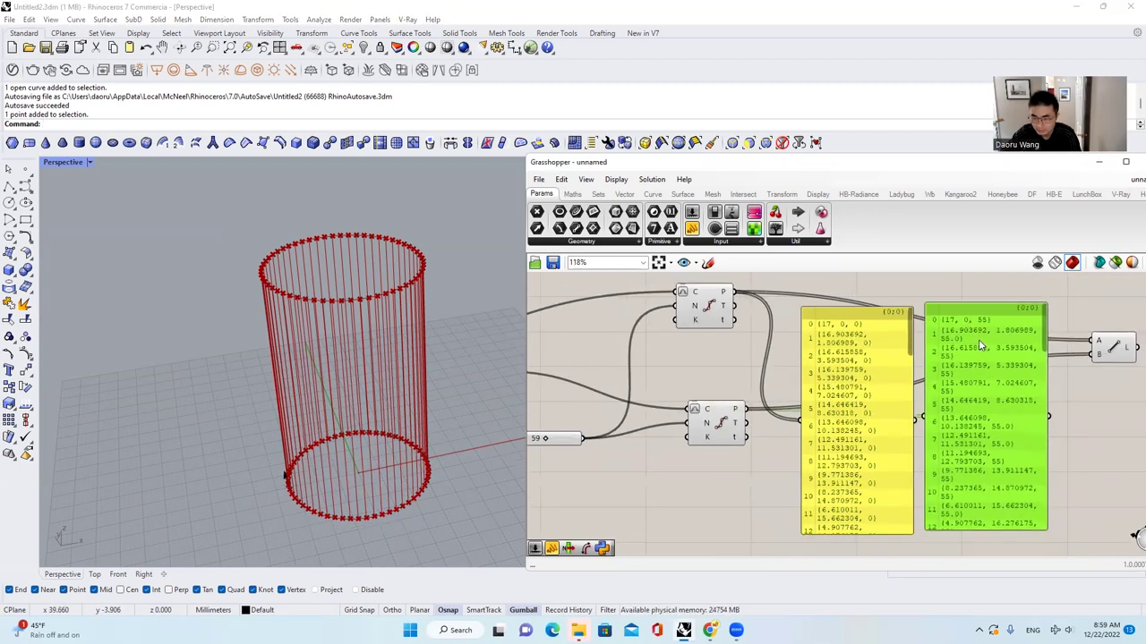
{"action": "left_click_drag", "start_coordinate": [977, 376], "coordinate": [990, 389]}
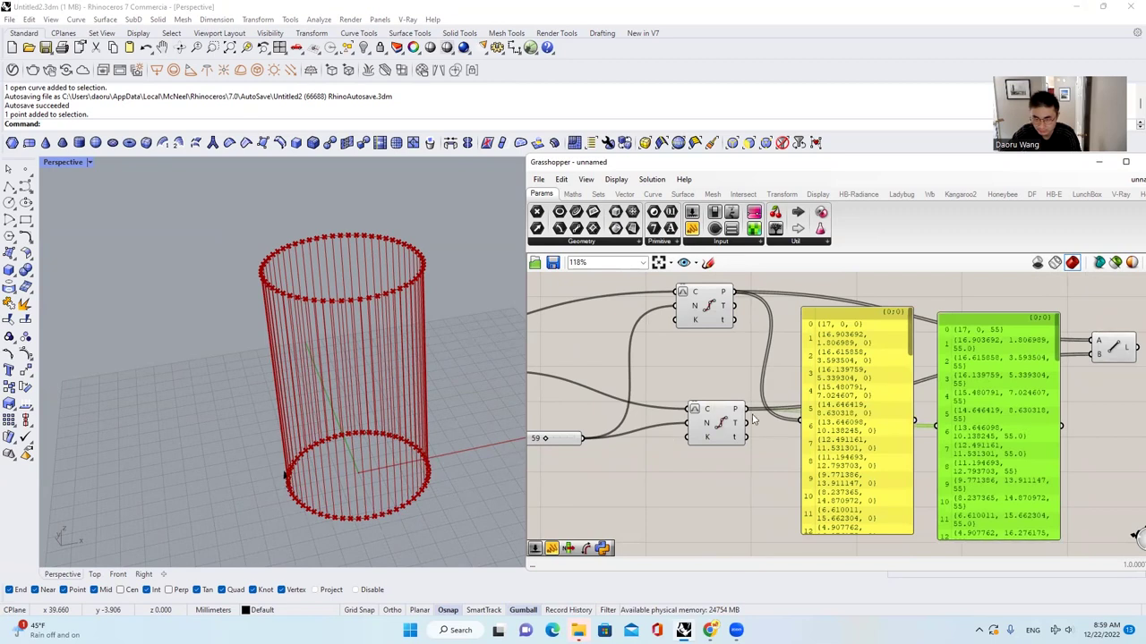
{"action": "left_click", "coordinate": [726, 424]}
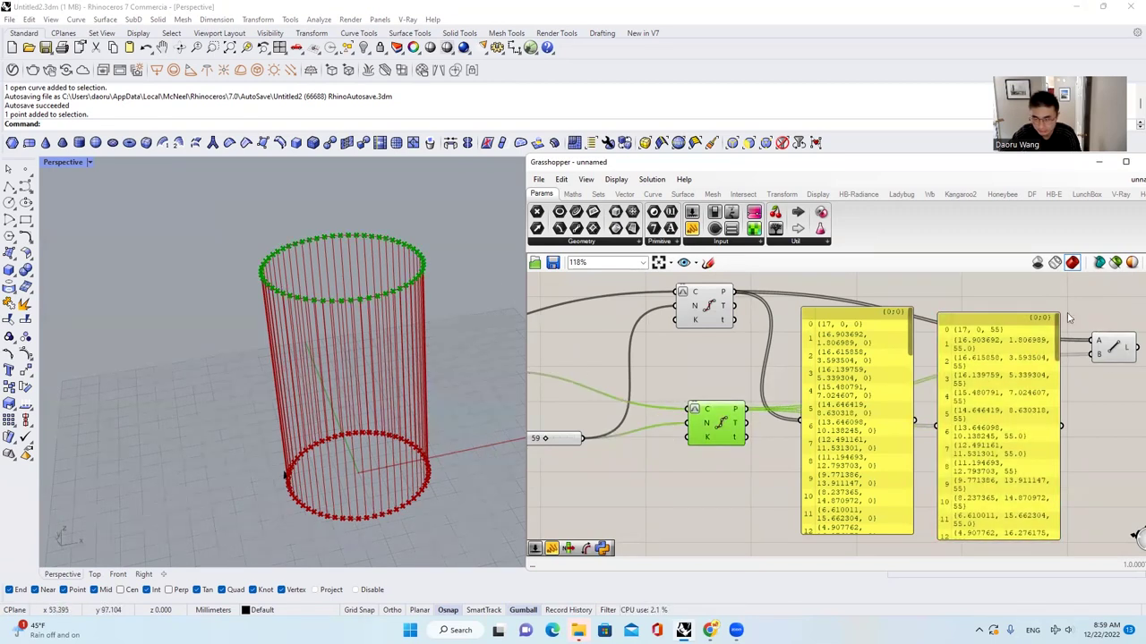
{"action": "scroll", "coordinate": [962, 348], "scroll_direction": "up", "scroll_amount": 2}
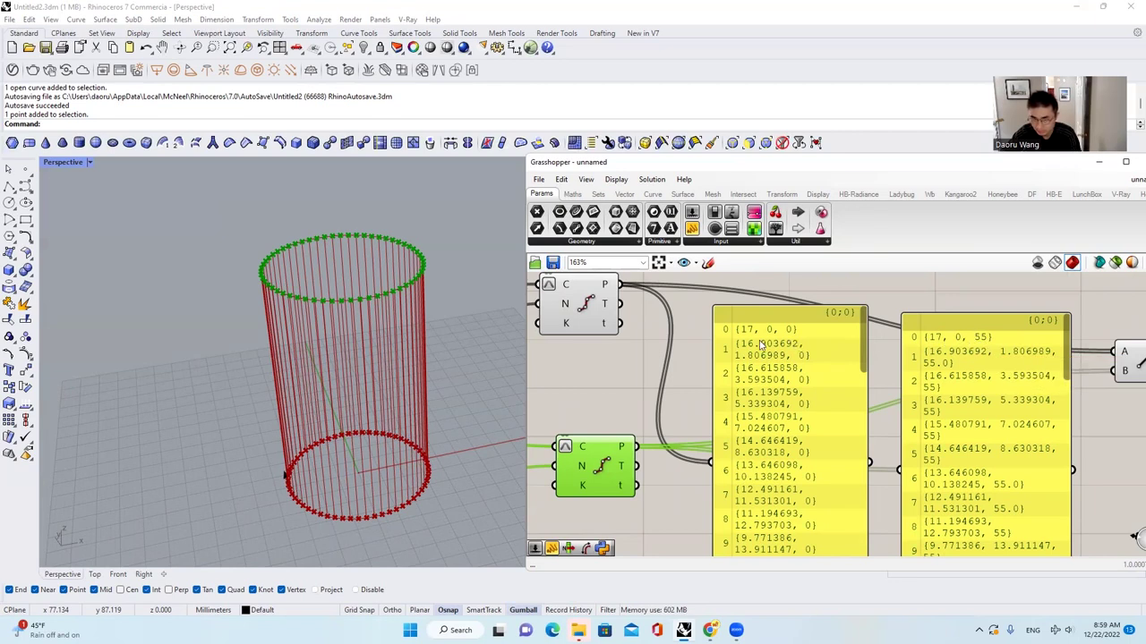
Step: Examine the vertical lines from a lower angle and trace the wiring between the Divide Curve components, panels and Line component
{"action": "scroll", "coordinate": [394, 339], "scroll_direction": "down", "scroll_amount": 4}
{"action": "right_click_drag", "start_coordinate": [394, 339], "coordinate": [379, 312]}
{"action": "scroll", "coordinate": [378, 304], "scroll_direction": "up", "scroll_amount": 4}
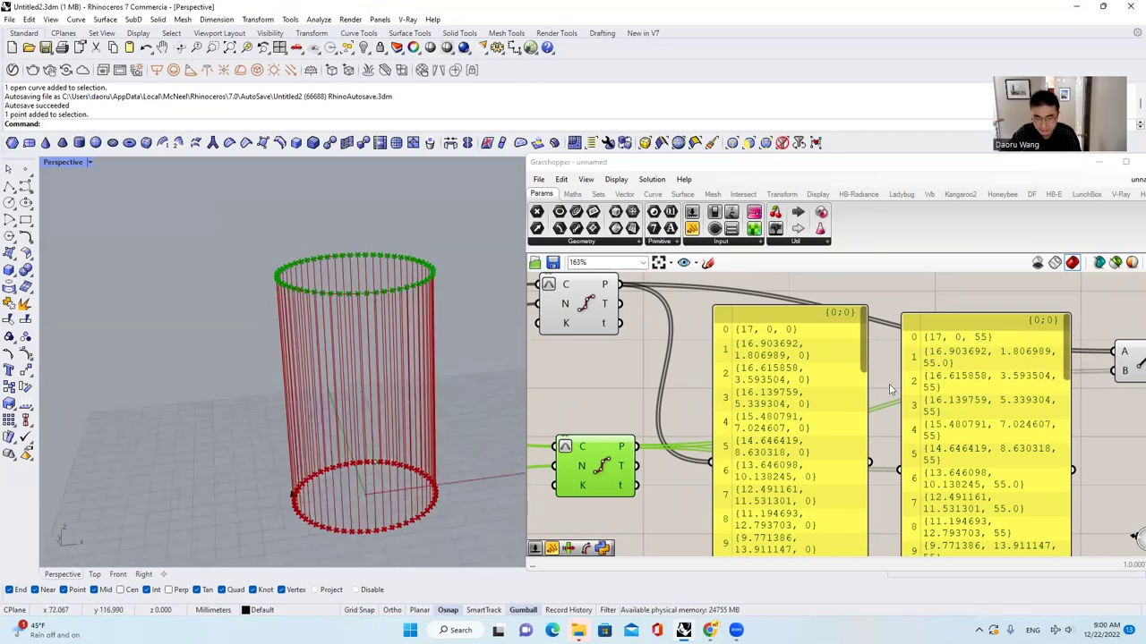
{"action": "scroll", "coordinate": [914, 383], "scroll_direction": "down", "scroll_amount": 4}
{"action": "scroll", "coordinate": [695, 420], "scroll_direction": "up", "scroll_amount": 4}
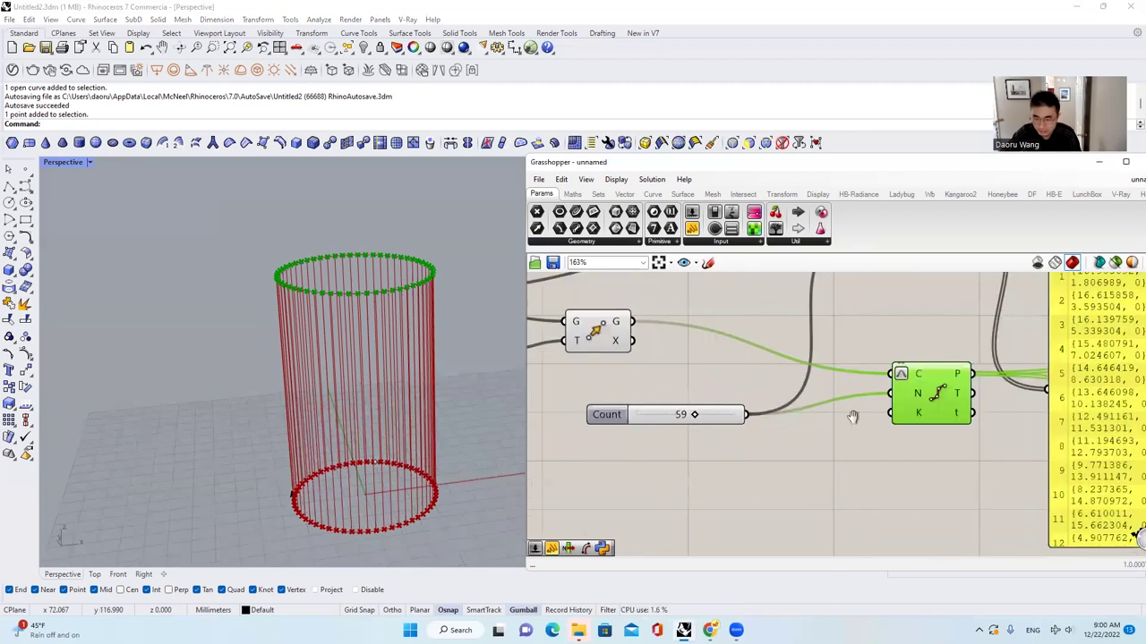
{"action": "right_click_drag", "start_coordinate": [815, 424], "coordinate": [663, 437]}
{"action": "scroll", "coordinate": [662, 437], "scroll_direction": "down", "scroll_amount": 4}
{"action": "scroll", "coordinate": [974, 374], "scroll_direction": "up", "scroll_amount": 3}
{"action": "scroll", "coordinate": [967, 366], "scroll_direction": "down", "scroll_amount": 2}
{"action": "right_click_drag", "start_coordinate": [971, 365], "coordinate": [1063, 369]}
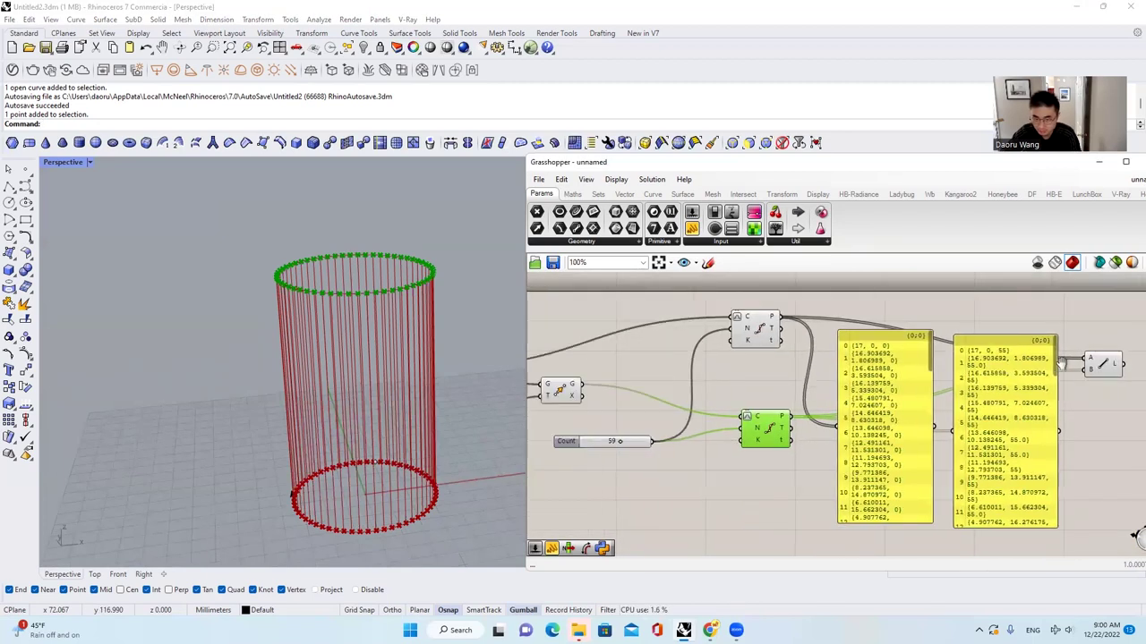
{"action": "scroll", "coordinate": [1065, 369], "scroll_direction": "down", "scroll_amount": 2}
{"action": "scroll", "coordinate": [991, 341], "scroll_direction": "up", "scroll_amount": 2}
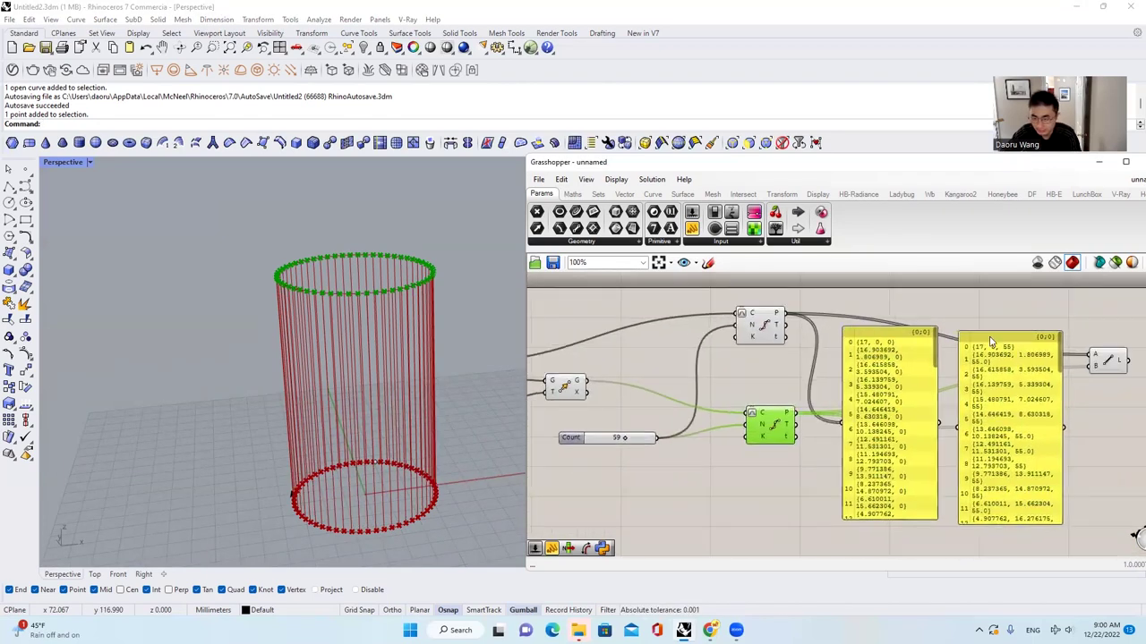
Step: Set the Factor slider to 34 and check the upper circle's point coordinates in its panel
{"action": "scroll", "coordinate": [1007, 349], "scroll_direction": "down", "scroll_amount": 3}
{"action": "scroll", "coordinate": [704, 421], "scroll_direction": "up", "scroll_amount": 5}
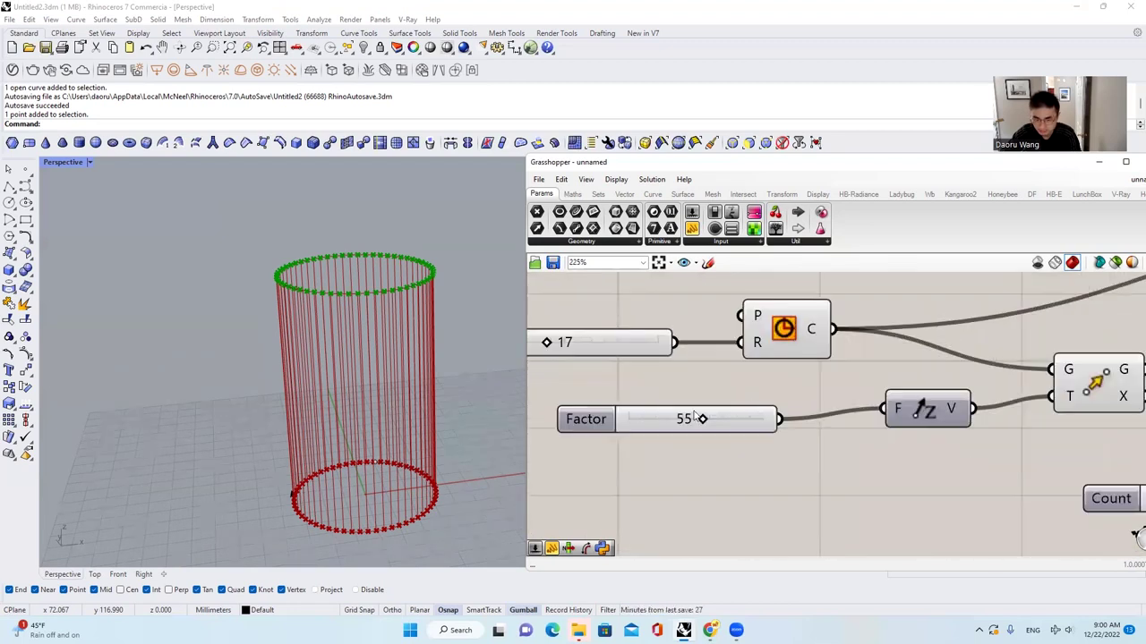
{"action": "left_click_drag", "start_coordinate": [704, 420], "coordinate": [670, 423]}
{"action": "scroll", "coordinate": [640, 410], "scroll_direction": "down", "scroll_amount": 5}
{"action": "scroll", "coordinate": [1057, 341], "scroll_direction": "up", "scroll_amount": 5}
{"action": "left_click", "coordinate": [1012, 380]}
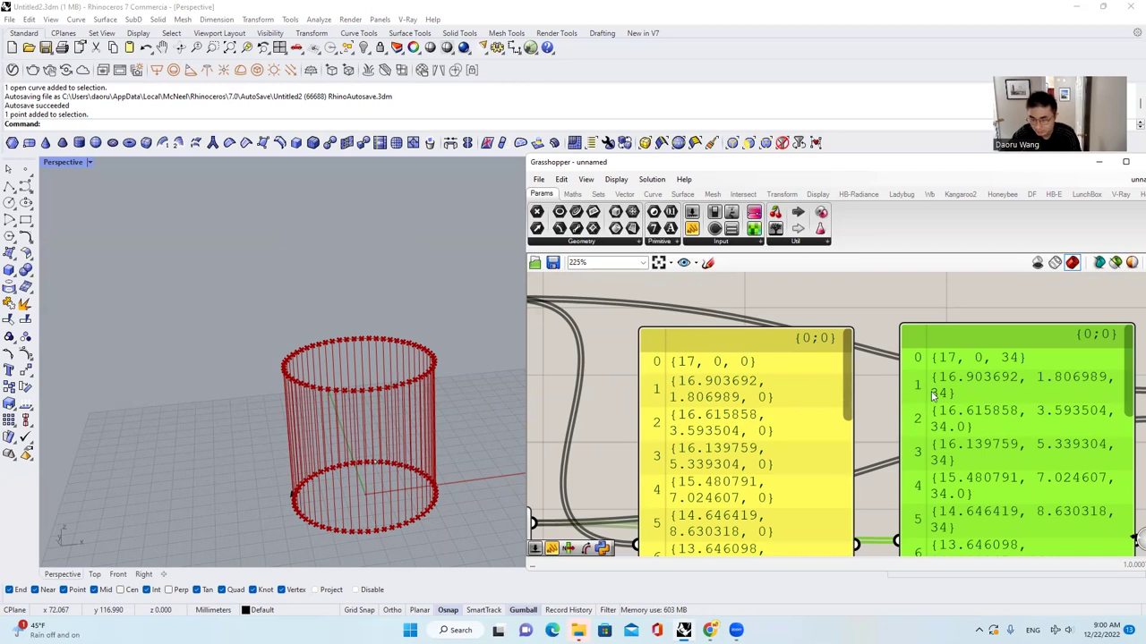
Step: Examine how the index numbers and point coordinates correspond between the two panels
{"action": "scroll", "coordinate": [944, 401], "scroll_direction": "down", "scroll_amount": 8}
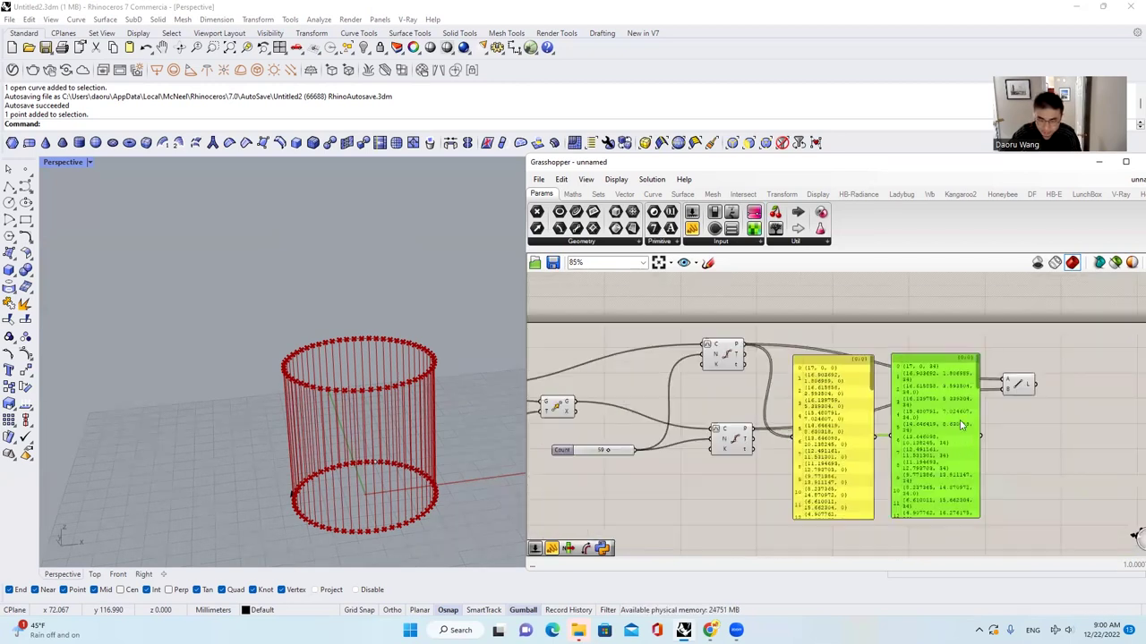
{"action": "scroll", "coordinate": [922, 445], "scroll_direction": "up", "scroll_amount": 3}
{"action": "left_click", "coordinate": [864, 421], "text": "shift"}
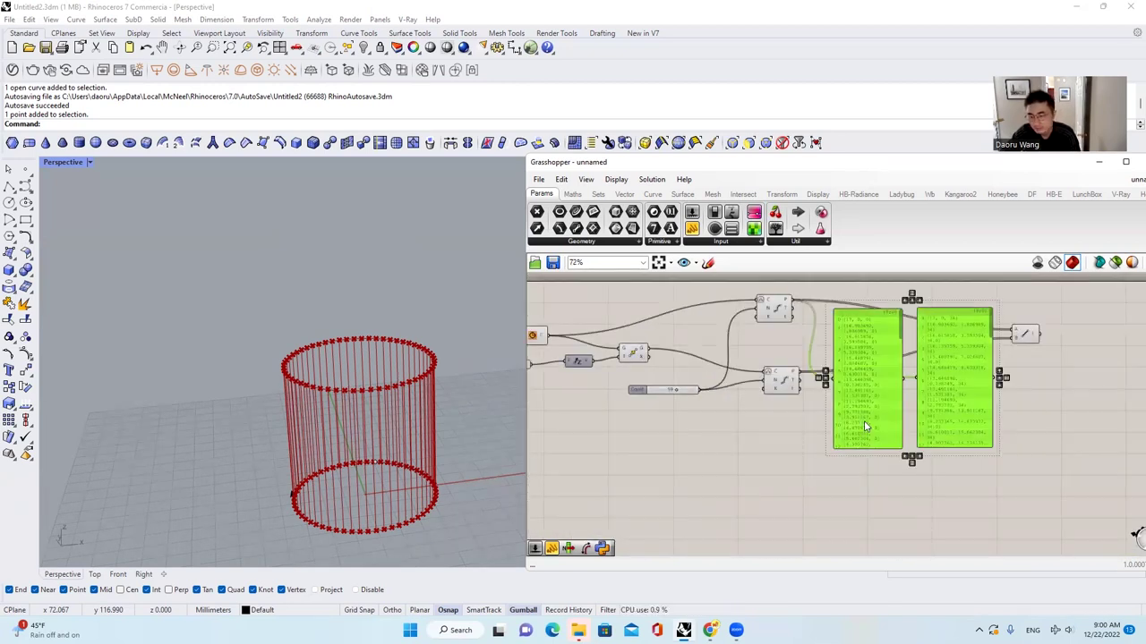
{"action": "left_click", "coordinate": [1048, 404]}
{"action": "scroll", "coordinate": [930, 340], "scroll_direction": "up", "scroll_amount": 3}
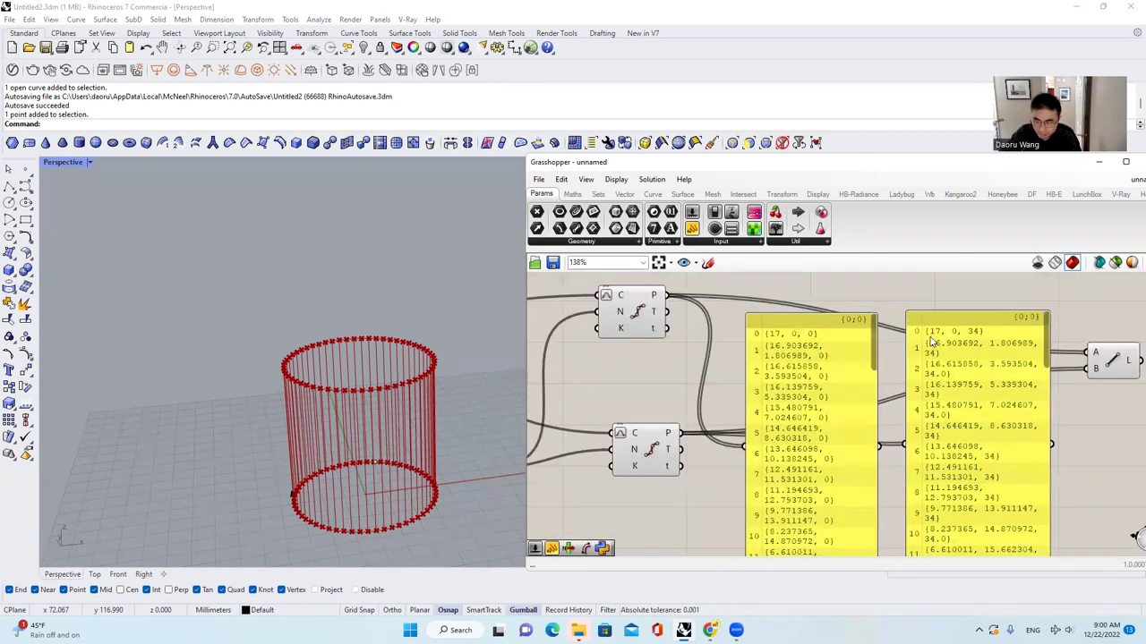
{"action": "scroll", "coordinate": [931, 340], "scroll_direction": "down", "scroll_amount": 1}
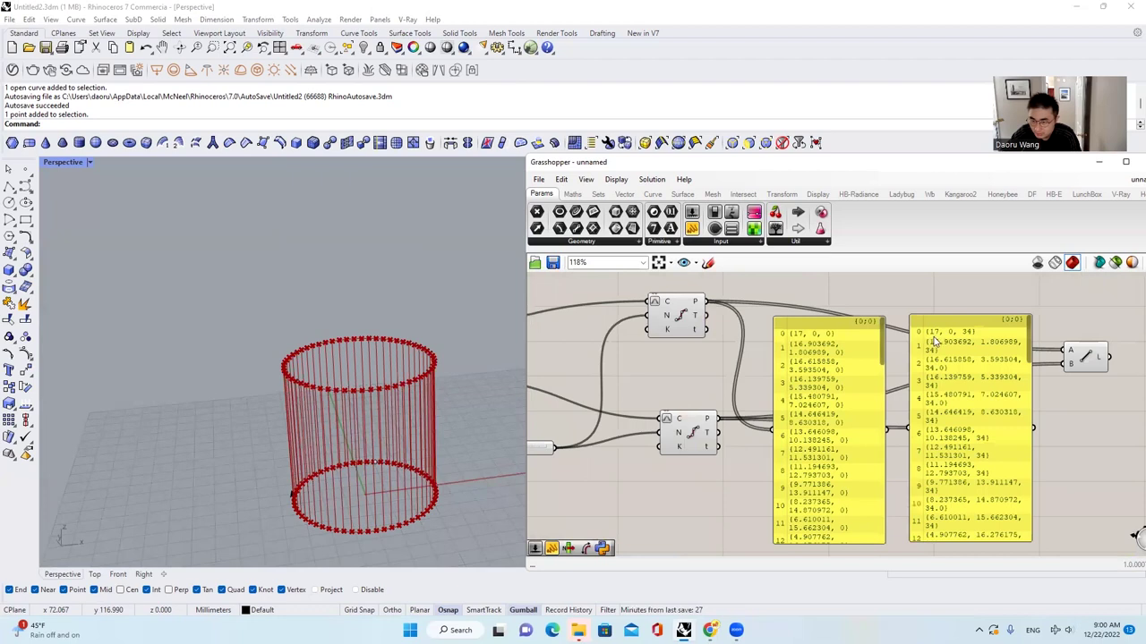
{"action": "scroll", "coordinate": [932, 342], "scroll_direction": "up", "scroll_amount": 1}
{"action": "scroll", "coordinate": [987, 354], "scroll_direction": "up", "scroll_amount": 3}
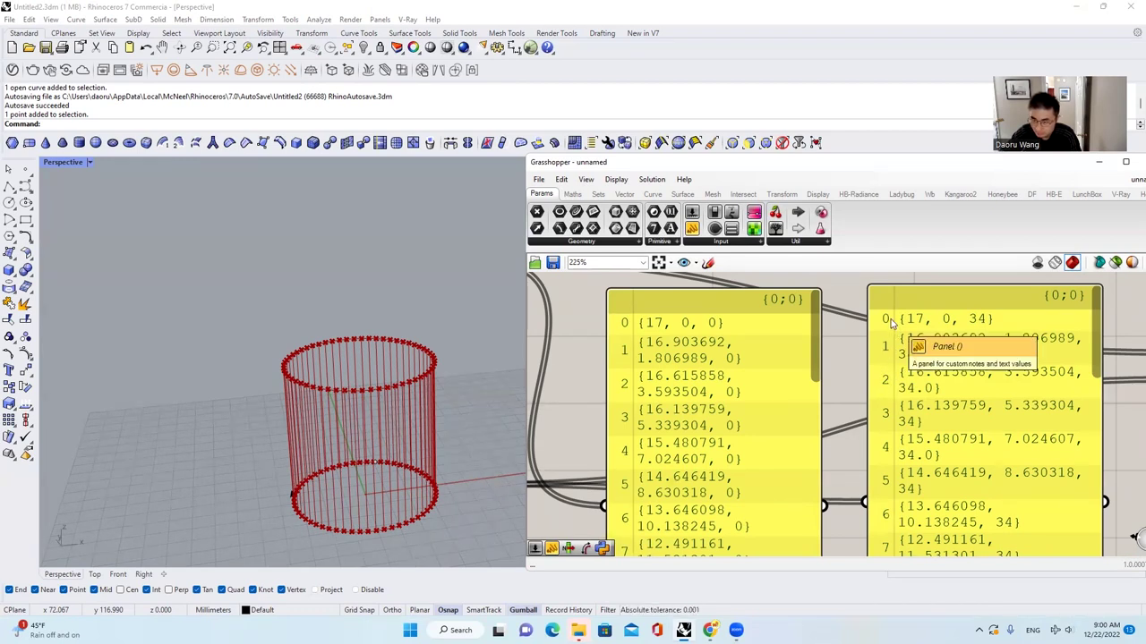
{"action": "scroll", "coordinate": [895, 327], "scroll_direction": "down", "scroll_amount": 4}
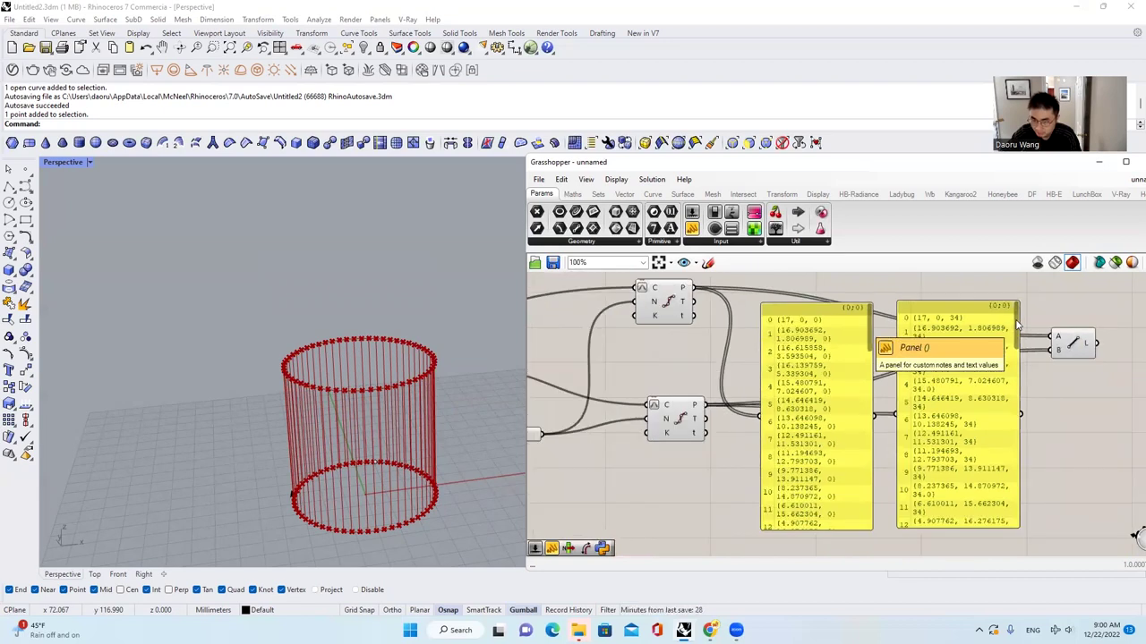
Step: Inspect the last items in the upper circle's point list and return to the start of the list
{"action": "left_click_drag", "start_coordinate": [1018, 326], "coordinate": [1012, 473]}
{"action": "scroll", "coordinate": [928, 463], "scroll_direction": "up", "scroll_amount": 5}
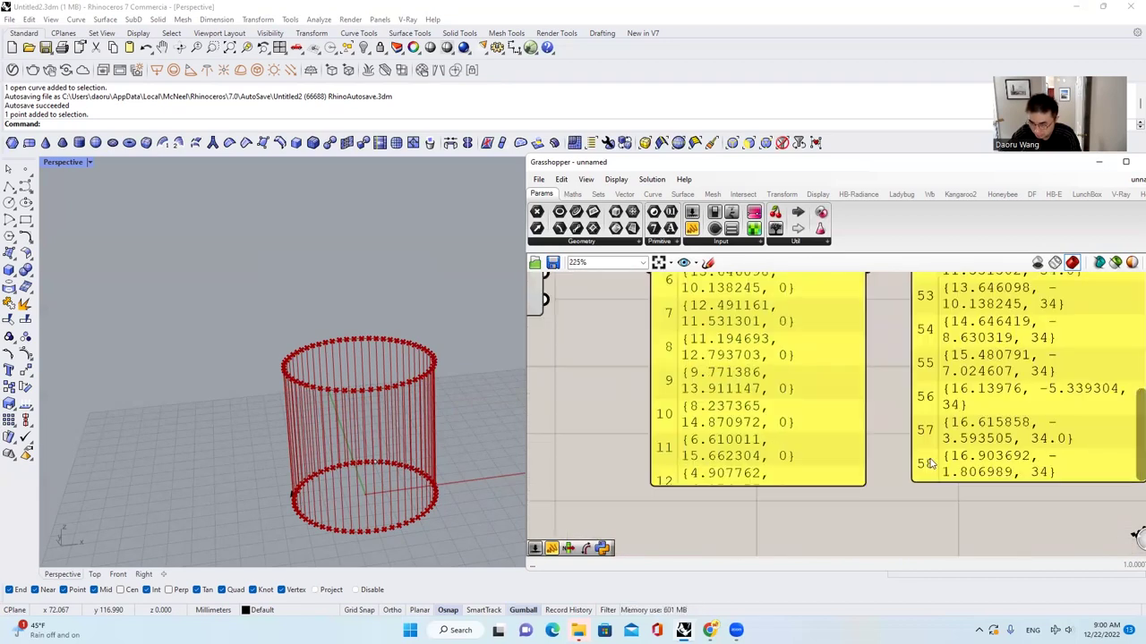
{"action": "scroll", "coordinate": [928, 463], "scroll_direction": "down", "scroll_amount": 3}
{"action": "scroll", "coordinate": [1065, 438], "scroll_direction": "down", "scroll_amount": 1}
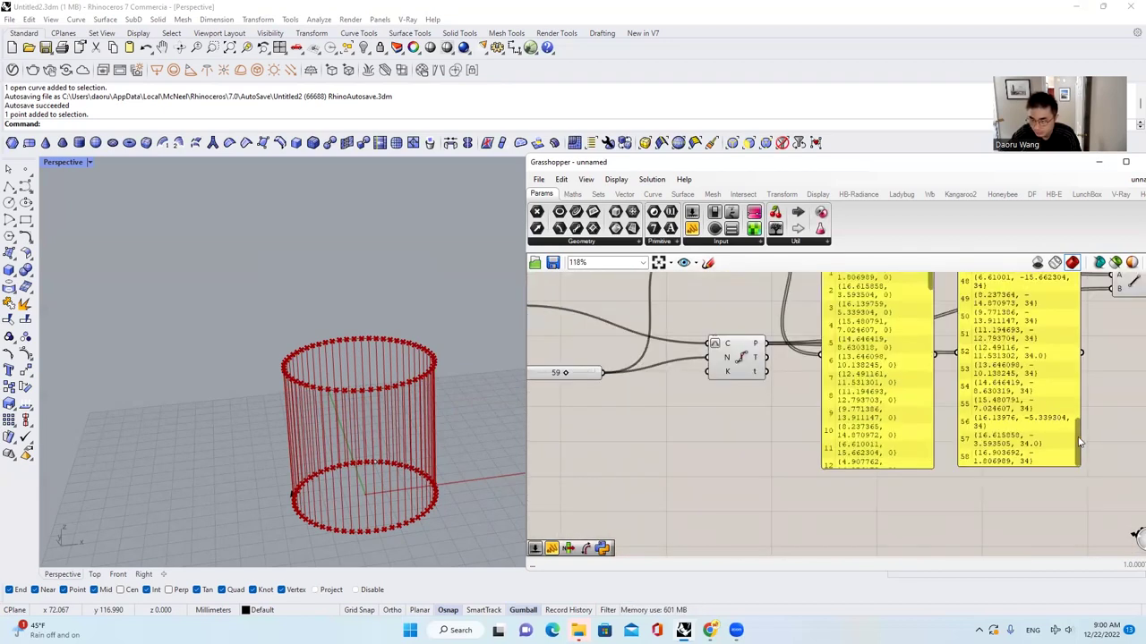
{"action": "left_click_drag", "start_coordinate": [1078, 439], "coordinate": [1076, 290]}
{"action": "right_click_drag", "start_coordinate": [960, 385], "coordinate": [936, 425]}
{"action": "left_click_drag", "start_coordinate": [1055, 335], "coordinate": [1054, 307]}
{"action": "scroll", "coordinate": [950, 357], "scroll_direction": "down", "scroll_amount": 2}
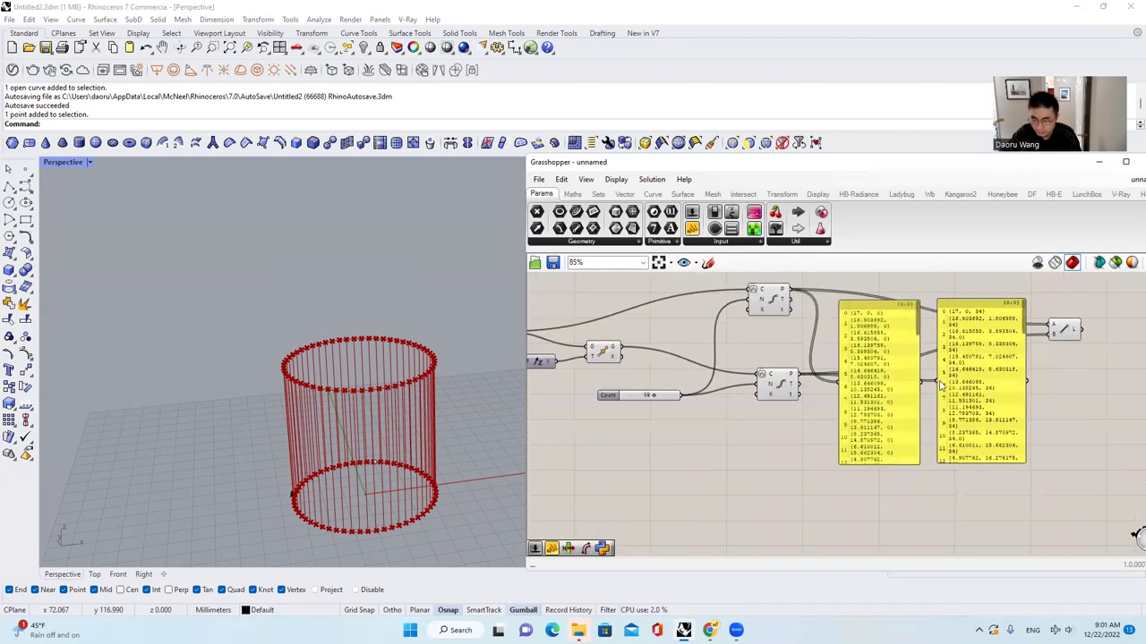
Step: Add a Shift List component below the Line component
{"action": "left_click", "coordinate": [572, 194]}
{"action": "left_click", "coordinate": [598, 195]}
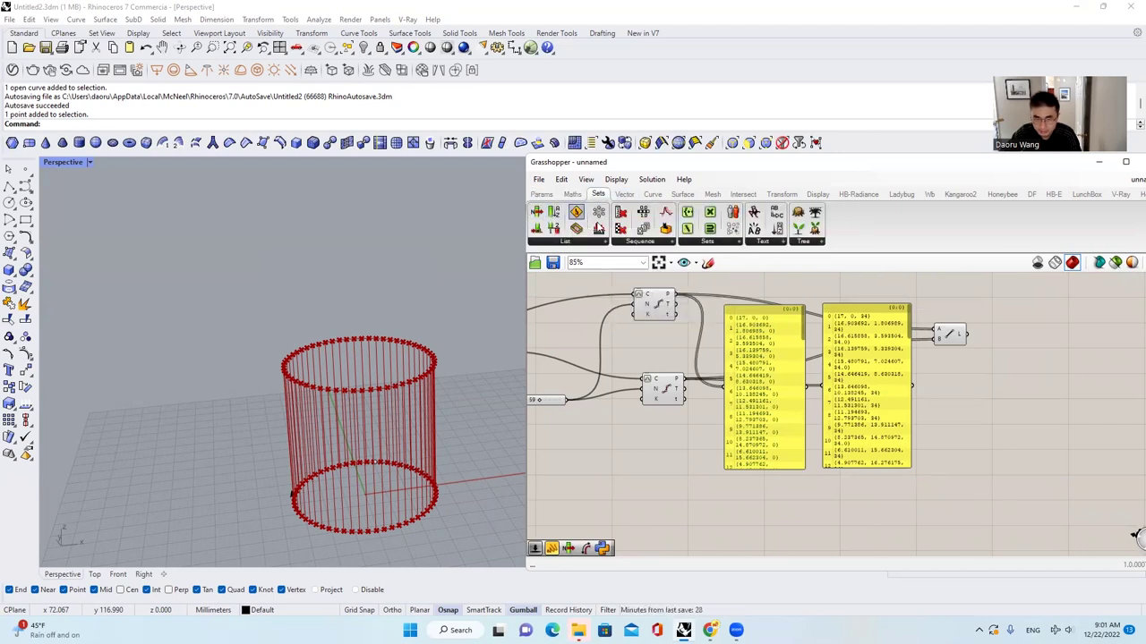
{"action": "double_click", "coordinate": [966, 383]}
{"action": "type", "text": "shi"}
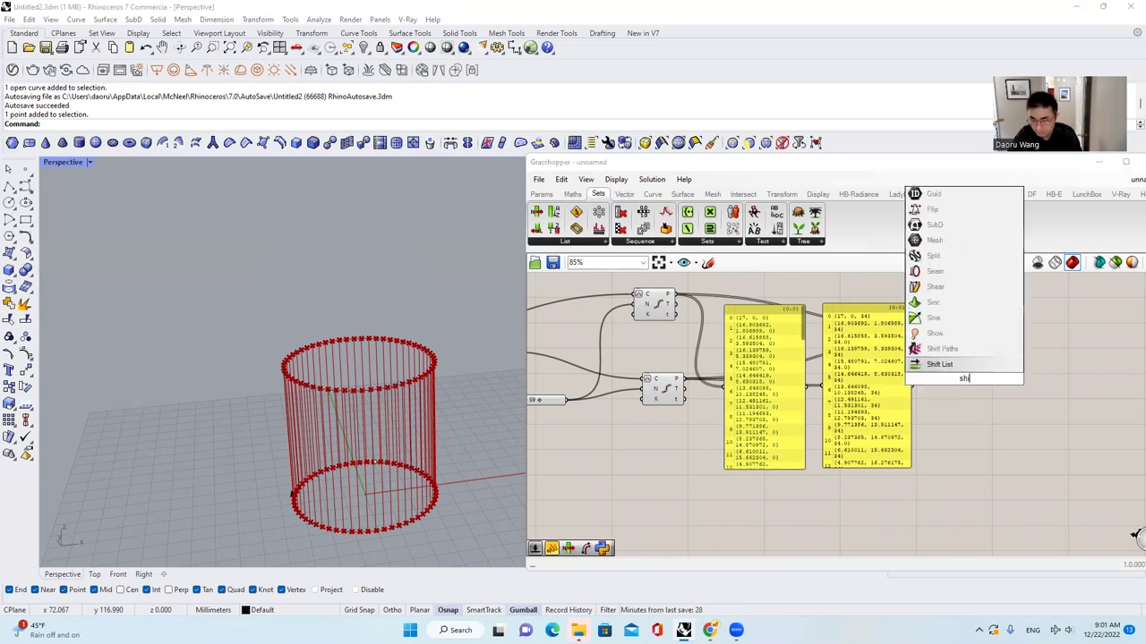
{"action": "key", "text": "Return"}
{"action": "scroll", "coordinate": [995, 374], "scroll_direction": "up", "scroll_amount": 2}
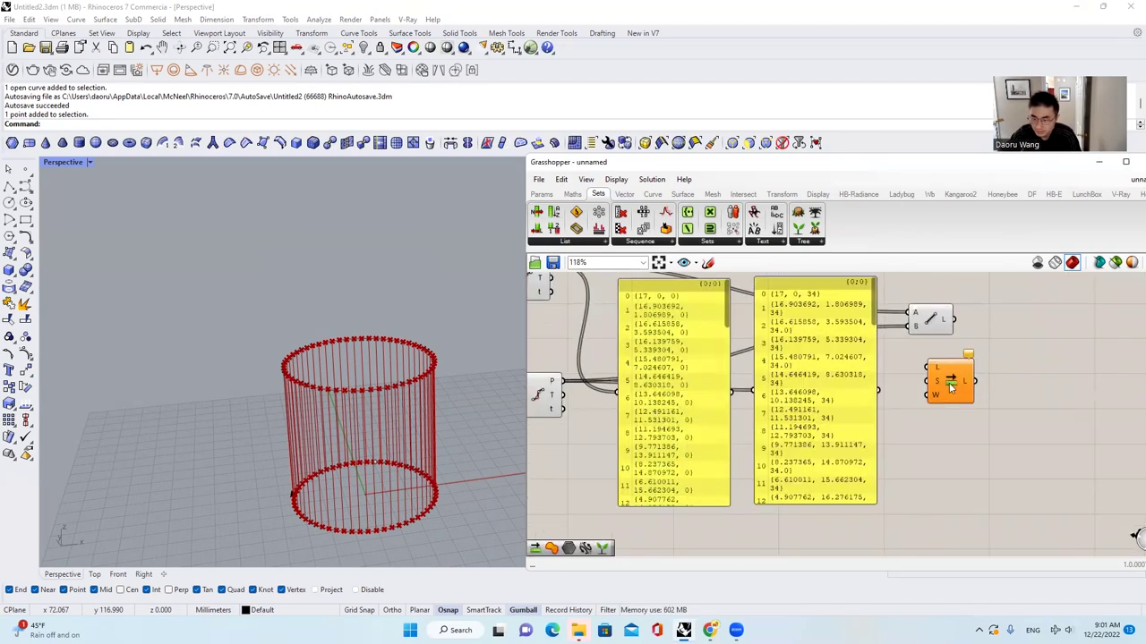
Step: Connect the upper circle's point panel to the Shift List's List input and set its Wrap input to False
{"action": "left_click_drag", "start_coordinate": [880, 392], "coordinate": [1013, 425]}
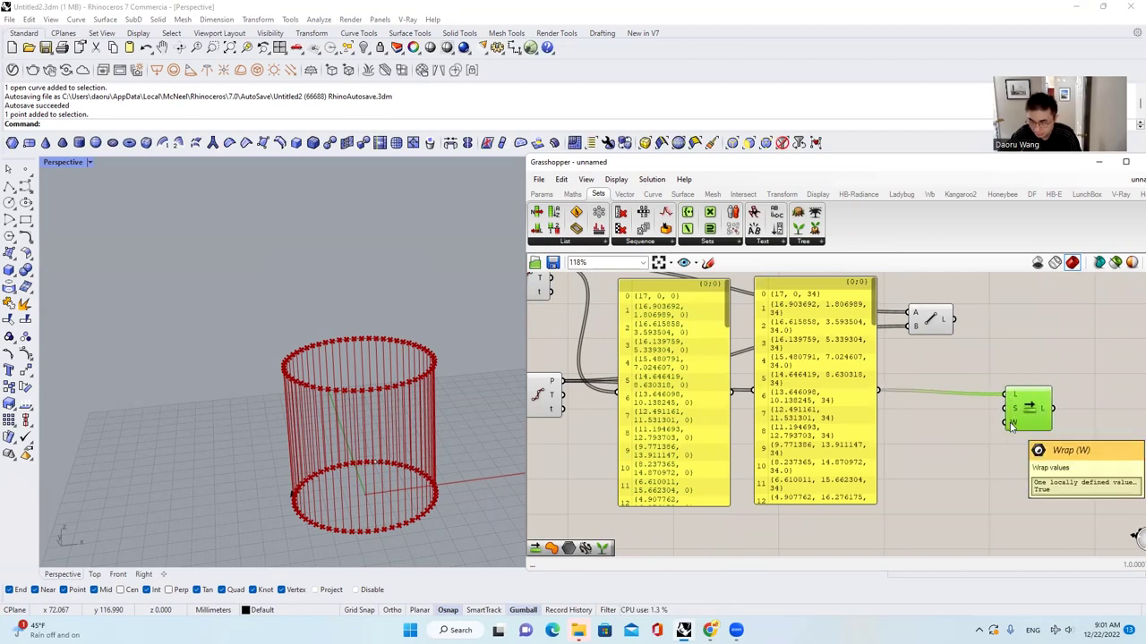
{"action": "right_click_drag", "start_coordinate": [1012, 428], "coordinate": [1006, 398]}
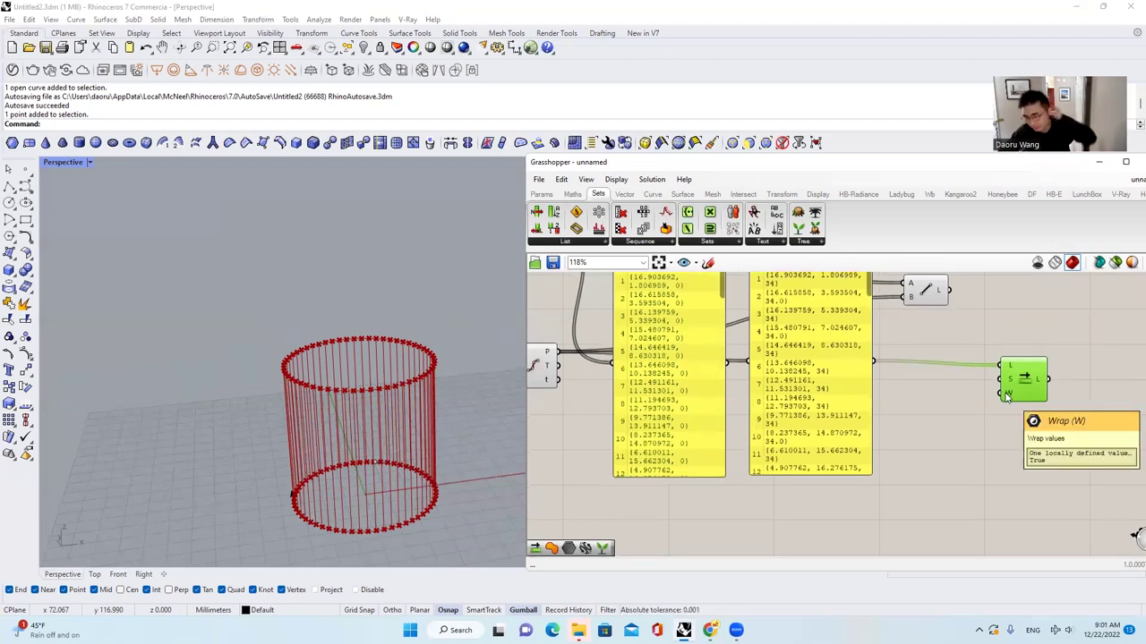
{"action": "right_click_drag", "start_coordinate": [1006, 397], "coordinate": [988, 416]}
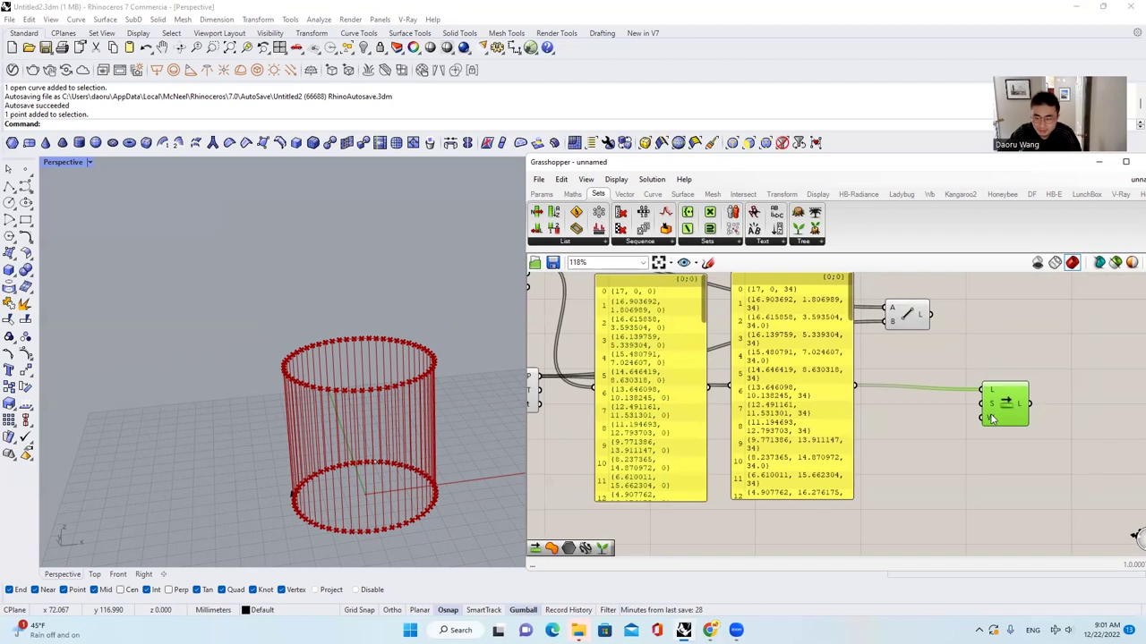
{"action": "right_click", "coordinate": [991, 417]}
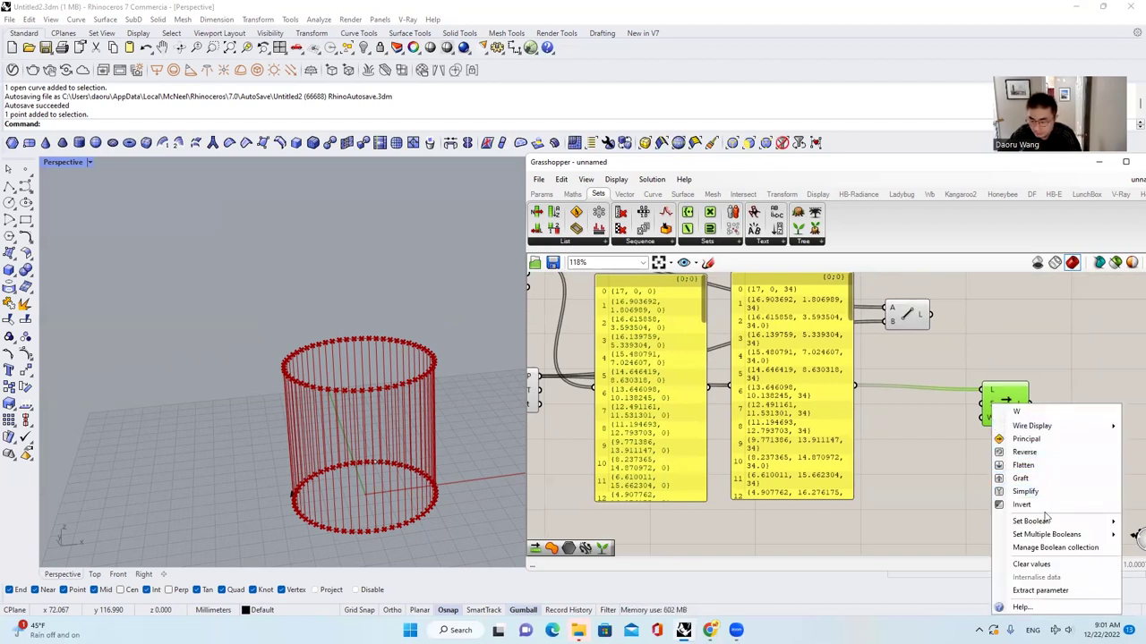
{"action": "mouse_move", "coordinate": [1043, 522]}
{"action": "left_click", "coordinate": [977, 518]}
{"action": "scroll", "coordinate": [931, 455], "scroll_direction": "down", "scroll_amount": 3}
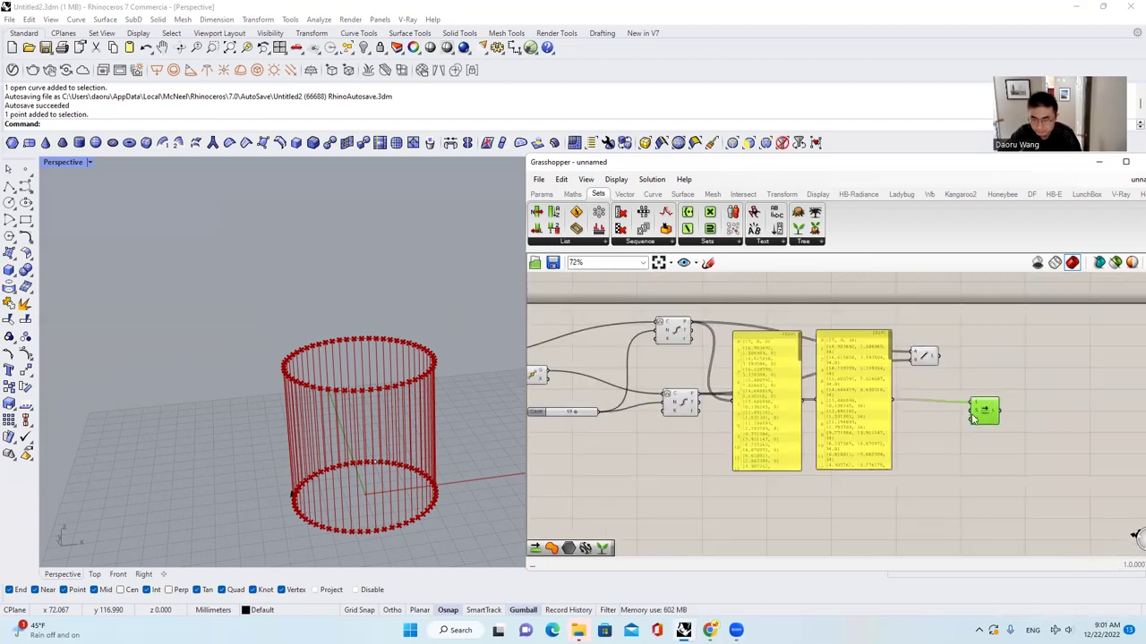
{"action": "left_click", "coordinate": [933, 455]}
{"action": "scroll", "coordinate": [960, 434], "scroll_direction": "up", "scroll_amount": 3}
{"action": "scroll", "coordinate": [966, 432], "scroll_direction": "down", "scroll_amount": 2}
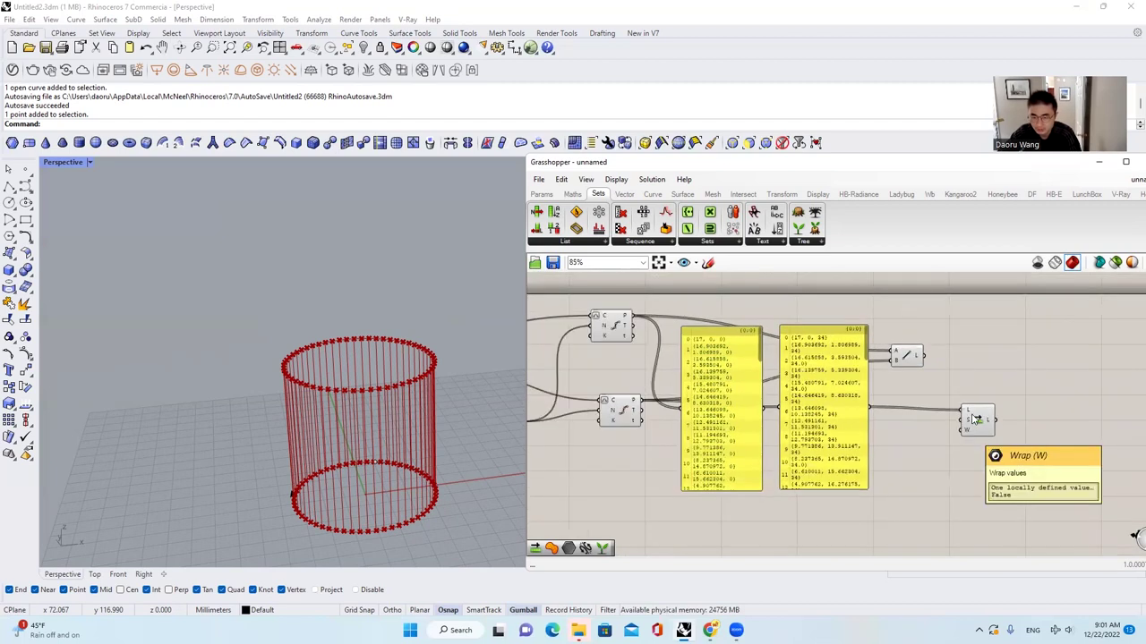
{"action": "scroll", "coordinate": [967, 433], "scroll_direction": "up", "scroll_amount": 1}
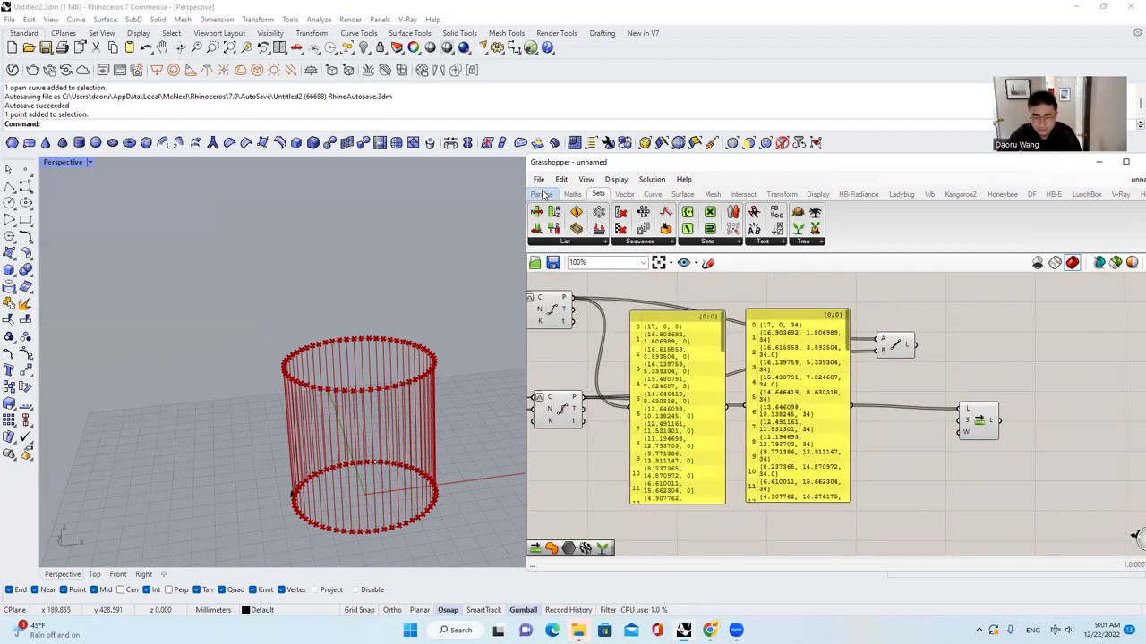
Step: Add a number slider, wire it to the Shift List's Shift input and set it to 1
{"action": "mouse_move", "coordinate": [544, 195]}
{"action": "double_click", "coordinate": [906, 438]}
{"action": "type", "text": "2"}
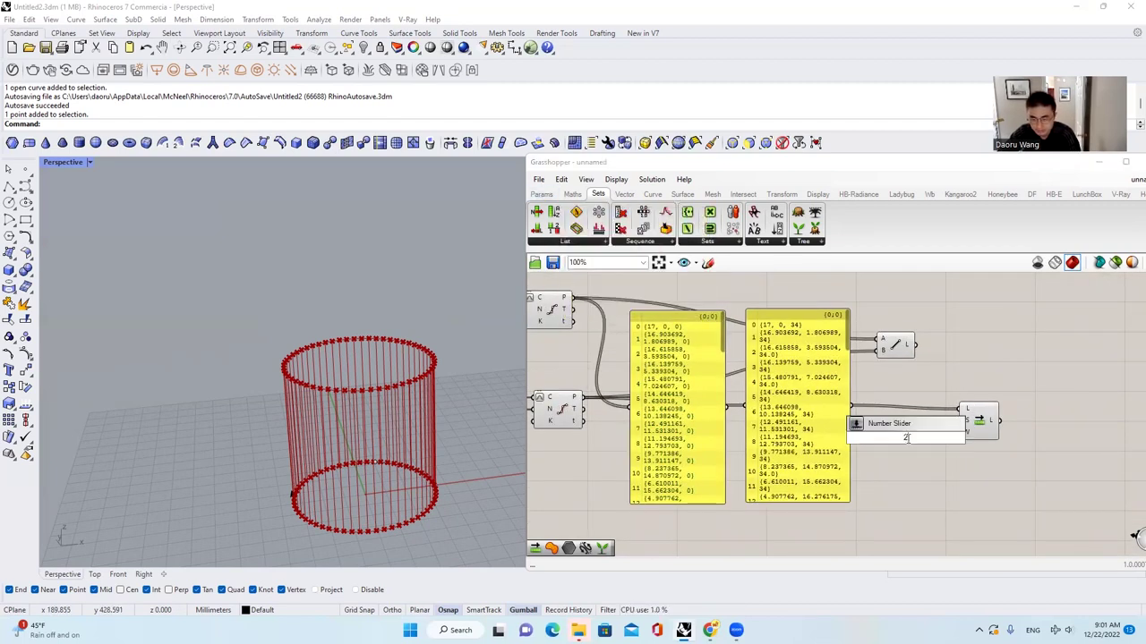
{"action": "key", "text": "Escape"}
{"action": "double_click", "coordinate": [897, 431]}
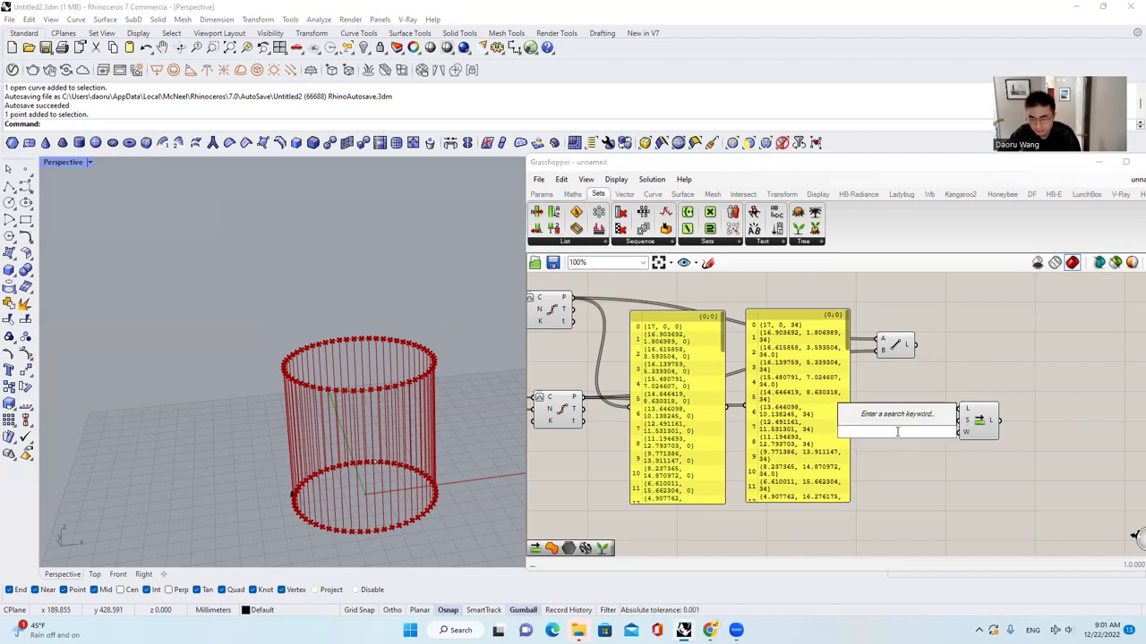
{"action": "type", "text": "2"}
{"action": "key", "text": "Return"}
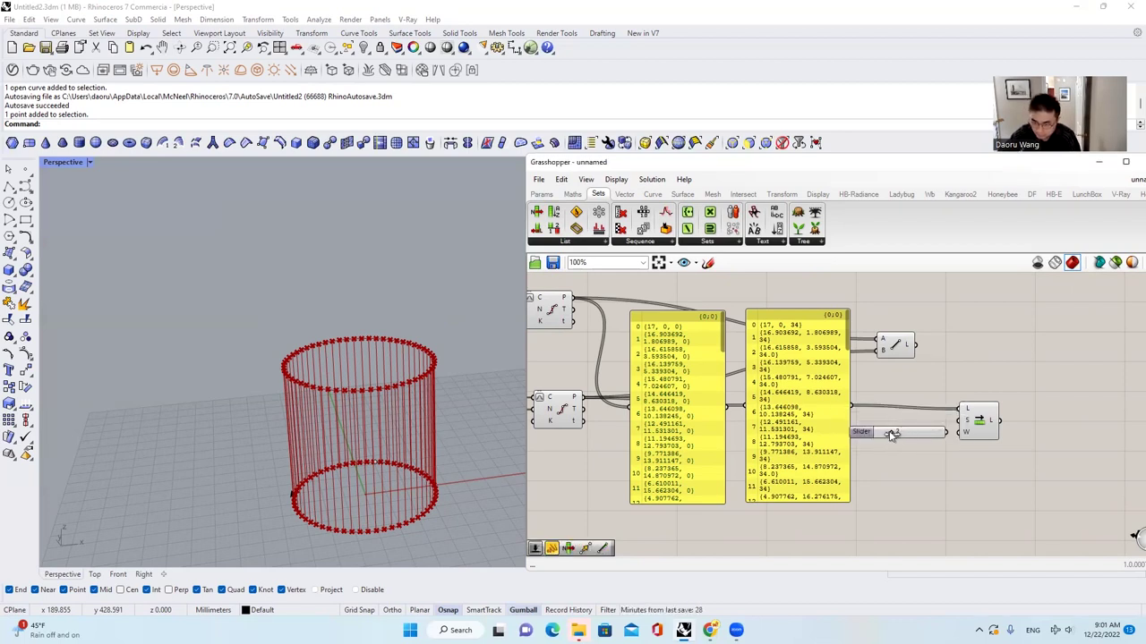
{"action": "scroll", "coordinate": [956, 430], "scroll_direction": "down", "scroll_amount": 1}
{"action": "left_click_drag", "start_coordinate": [956, 430], "coordinate": [959, 420]}
Step: Copy the upper circle's point panel to display the Shift List output, and delete the lower circle's point panel
{"action": "left_click_drag", "start_coordinate": [806, 370], "coordinate": [1064, 365], "text": "alt"}
{"action": "left_click_drag", "start_coordinate": [1040, 406], "coordinate": [992, 420]}
{"action": "left_click", "coordinate": [949, 383]}
{"action": "left_click_drag", "start_coordinate": [1068, 382], "coordinate": [1032, 398]}
{"action": "left_click", "coordinate": [731, 371]}
{"action": "key", "text": "Delete"}
{"action": "scroll", "coordinate": [969, 399], "scroll_direction": "up", "scroll_amount": 2}
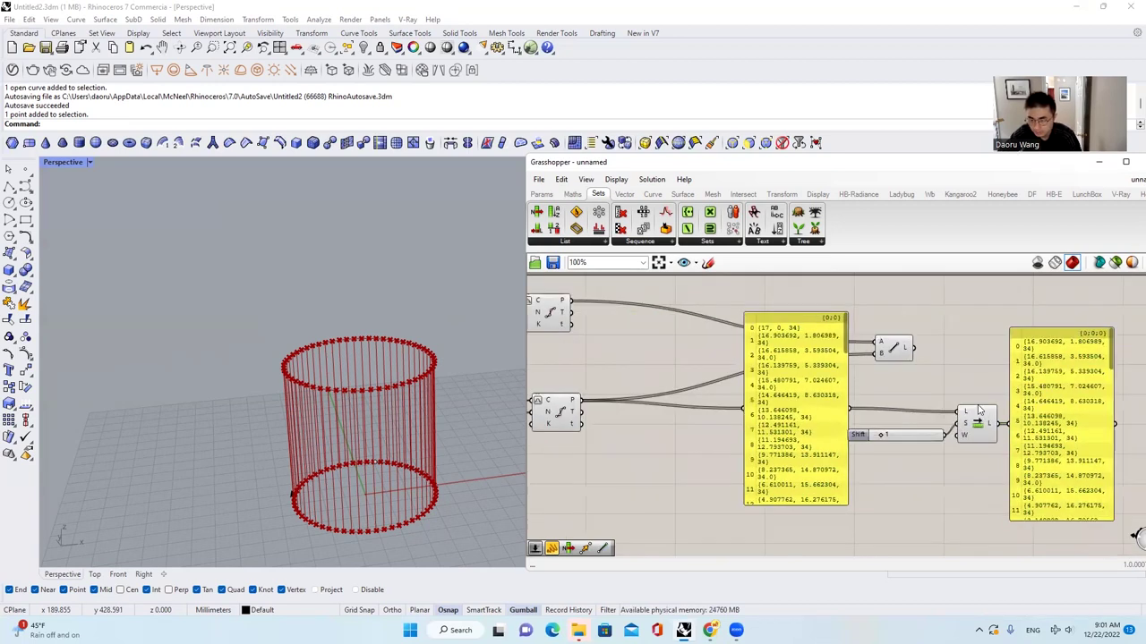
Step: Move the upper circle's original point panel between the Shift List component and the shifted list's panel for side-by-side comparison
{"action": "scroll", "coordinate": [803, 359], "scroll_direction": "down", "scroll_amount": 4}
{"action": "left_click_drag", "start_coordinate": [577, 349], "coordinate": [892, 359]}
{"action": "mouse_move", "coordinate": [802, 374]}
{"action": "left_mouse_down"}
{"action": "mouse_move", "coordinate": [824, 356]}
{"action": "mouse_move", "coordinate": [815, 368]}
{"action": "left_mouse_up"}
{"action": "scroll", "coordinate": [818, 368], "scroll_direction": "up", "scroll_amount": 2}
{"action": "left_click", "coordinate": [893, 372]}
{"action": "scroll", "coordinate": [903, 368], "scroll_direction": "down", "scroll_amount": 1}
{"action": "scroll", "coordinate": [903, 369], "scroll_direction": "up", "scroll_amount": 3}
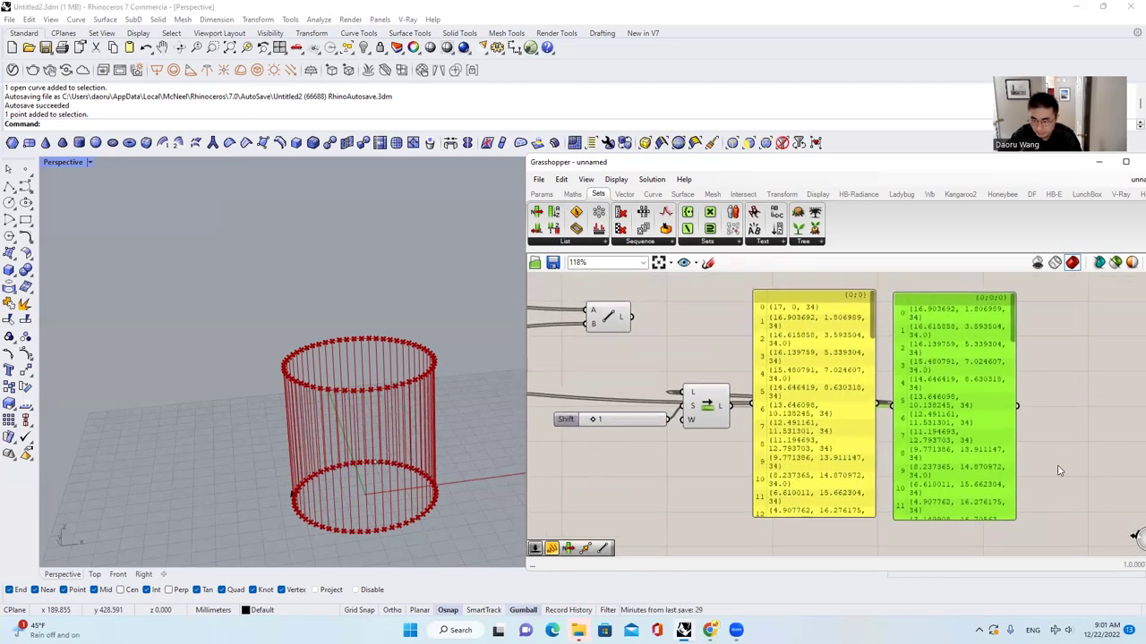
{"action": "scroll", "coordinate": [1052, 488], "scroll_direction": "up", "scroll_amount": 1}
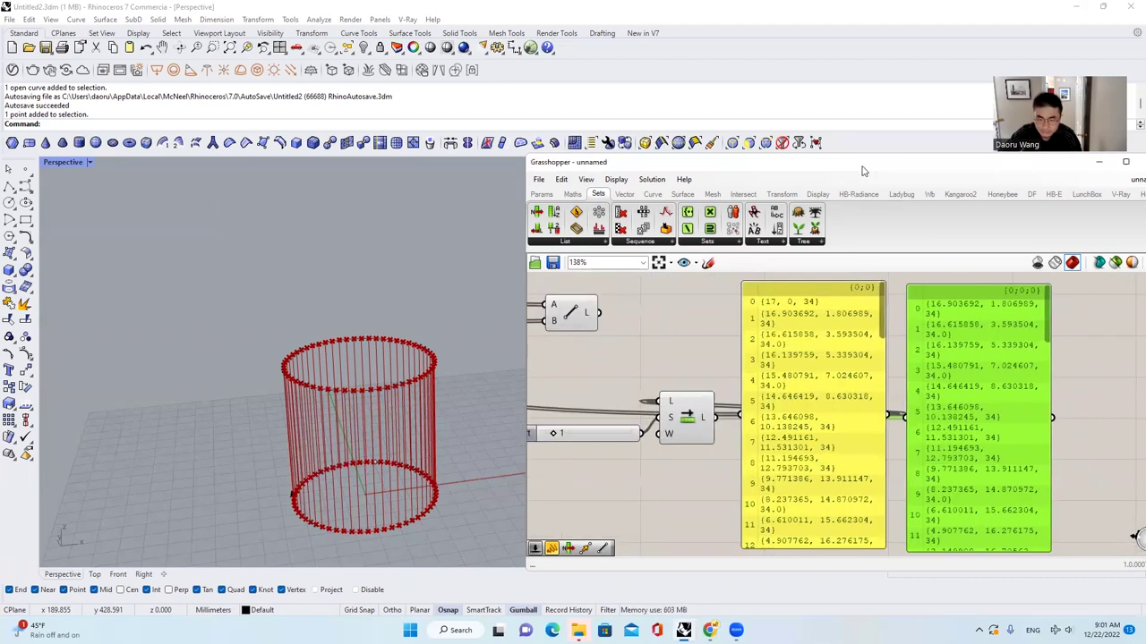
Step: Compare the first and last items of the original and shifted point lists in the two panels
{"action": "left_click_drag", "start_coordinate": [886, 162], "coordinate": [656, 127]}
{"action": "left_click", "coordinate": [533, 302]}
{"action": "scroll", "coordinate": [532, 302], "scroll_direction": "up", "scroll_amount": 1}
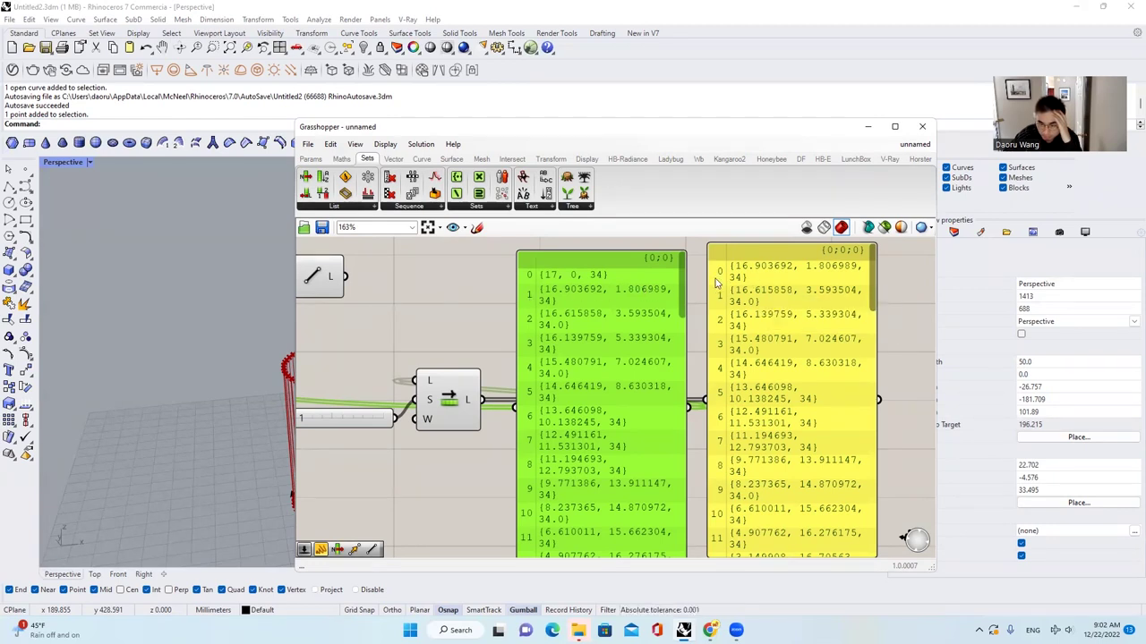
{"action": "scroll", "coordinate": [669, 286], "scroll_direction": "down", "scroll_amount": 1}
{"action": "left_click_drag", "start_coordinate": [681, 294], "coordinate": [675, 515]}
{"action": "left_click_drag", "start_coordinate": [843, 284], "coordinate": [866, 512]}
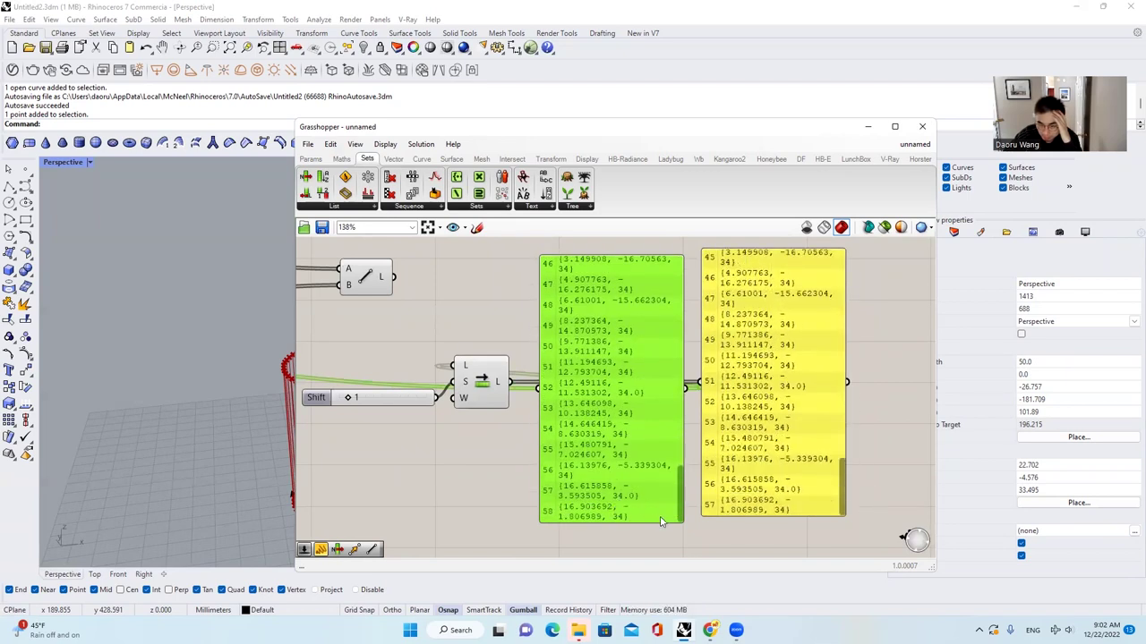
{"action": "scroll", "coordinate": [661, 522], "scroll_direction": "up", "scroll_amount": 1}
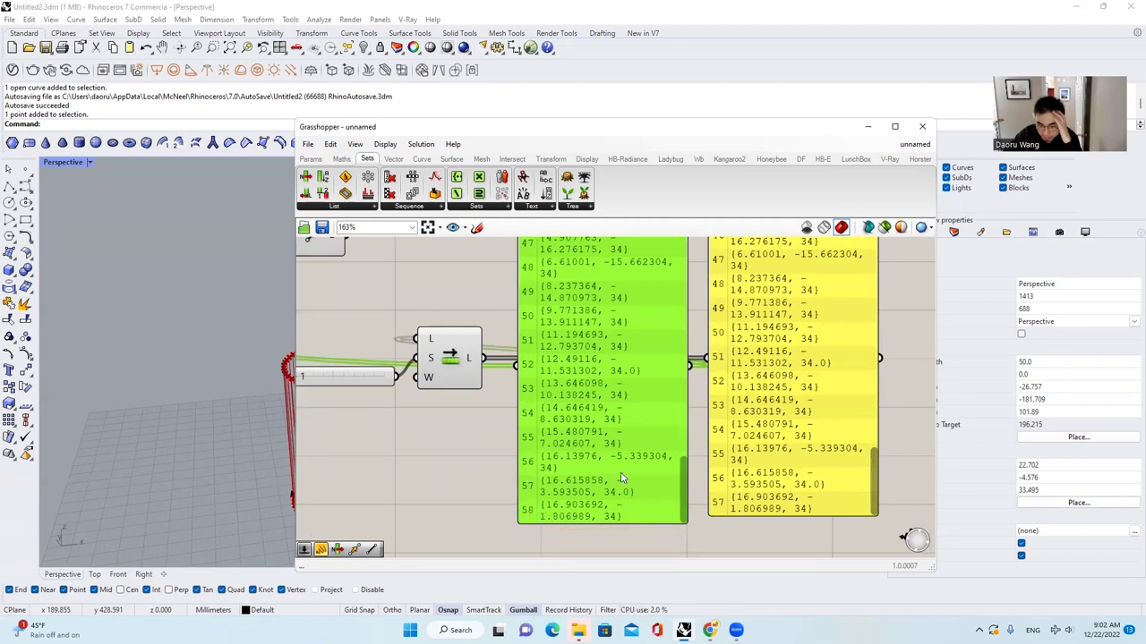
Step: Set the Shift List's Wrap input to True and check the end of the shifted list
{"action": "right_click", "coordinate": [430, 384]}
{"action": "mouse_move", "coordinate": [553, 503]}
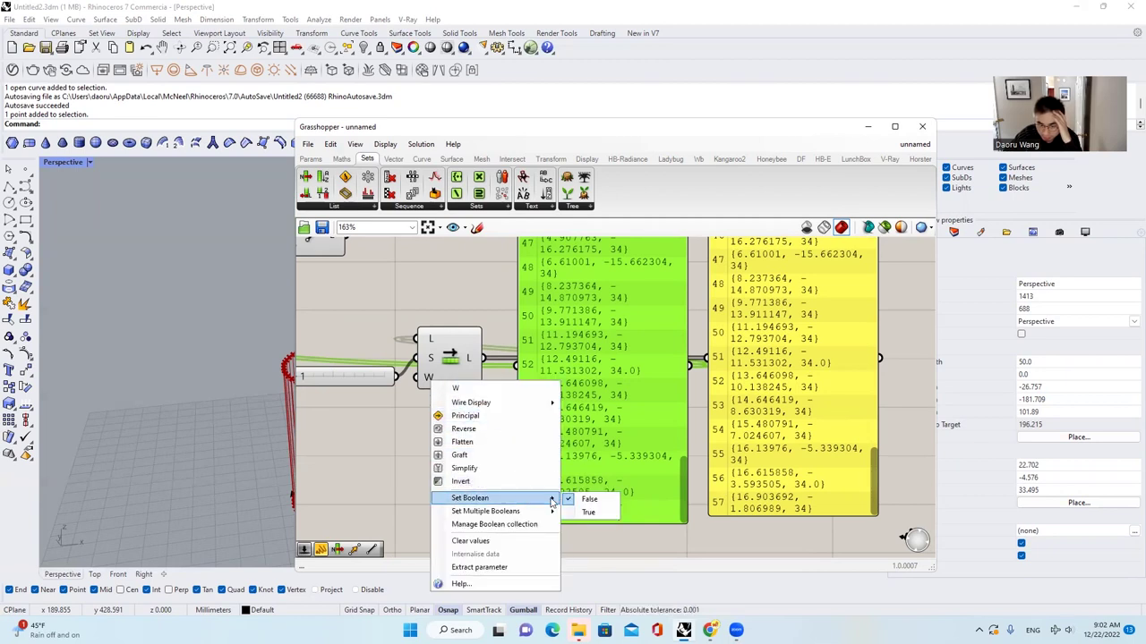
{"action": "left_click", "coordinate": [588, 512]}
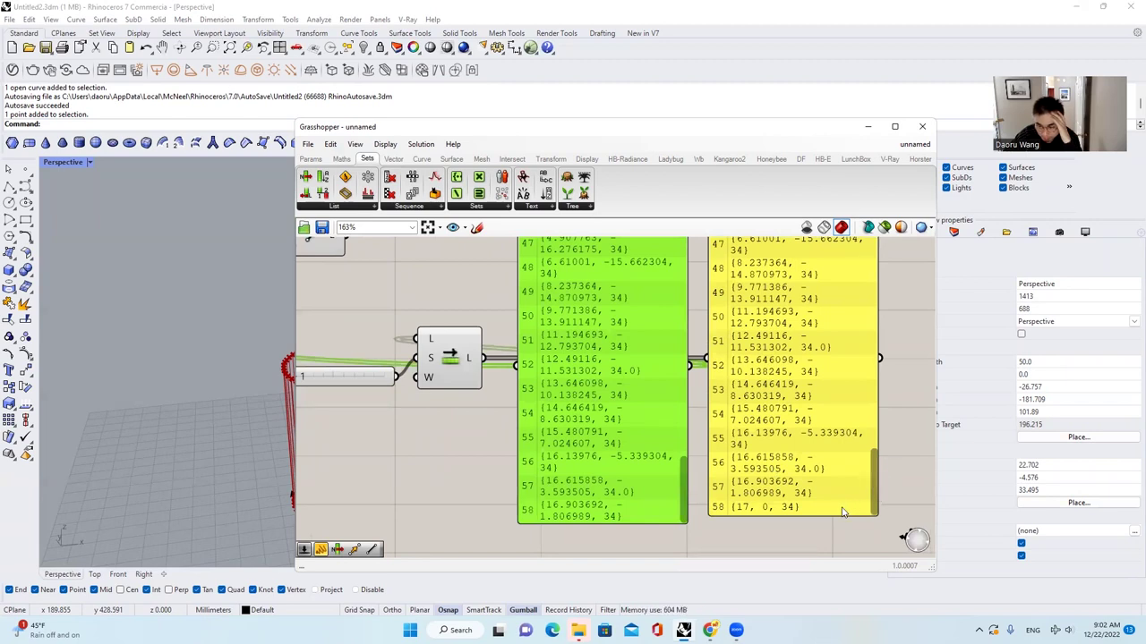
{"action": "left_click_drag", "start_coordinate": [830, 510], "coordinate": [836, 524]}
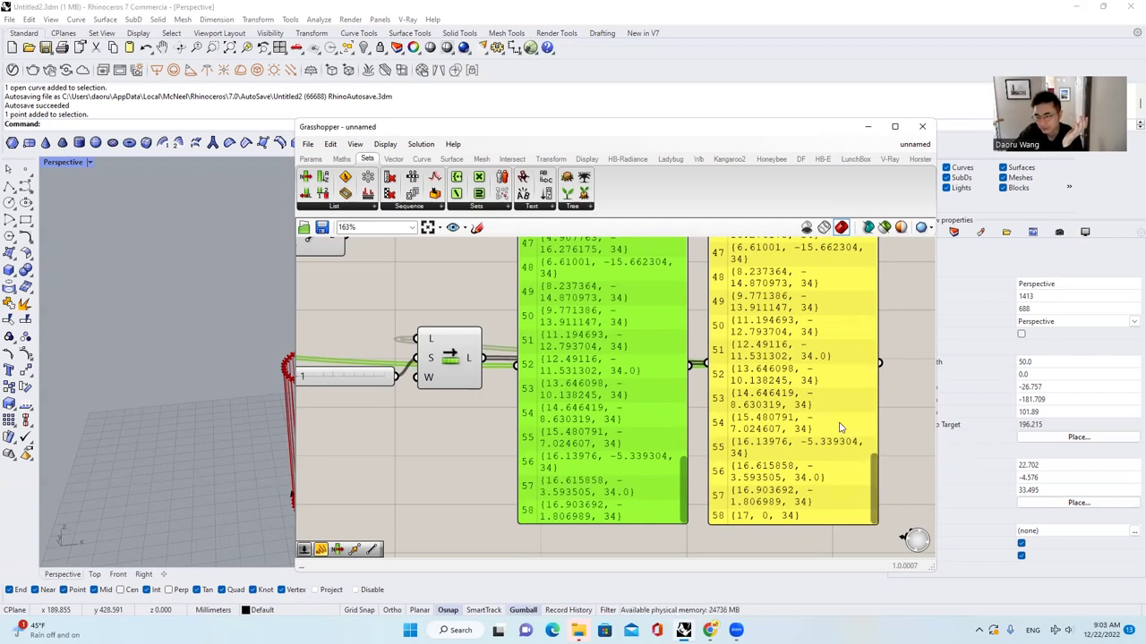
{"action": "mouse_move", "coordinate": [840, 424]}
{"action": "right_mouse_down"}
{"action": "mouse_move", "coordinate": [835, 449]}
{"action": "mouse_move", "coordinate": [841, 409]}
{"action": "right_mouse_up"}
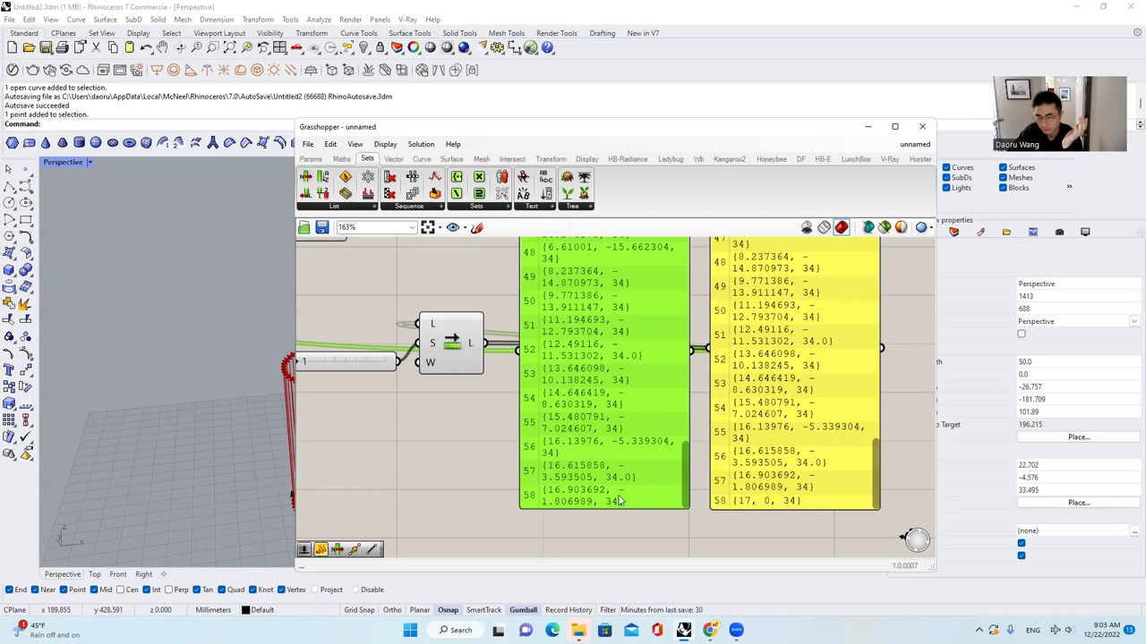
{"action": "right_click_drag", "start_coordinate": [426, 365], "coordinate": [437, 368]}
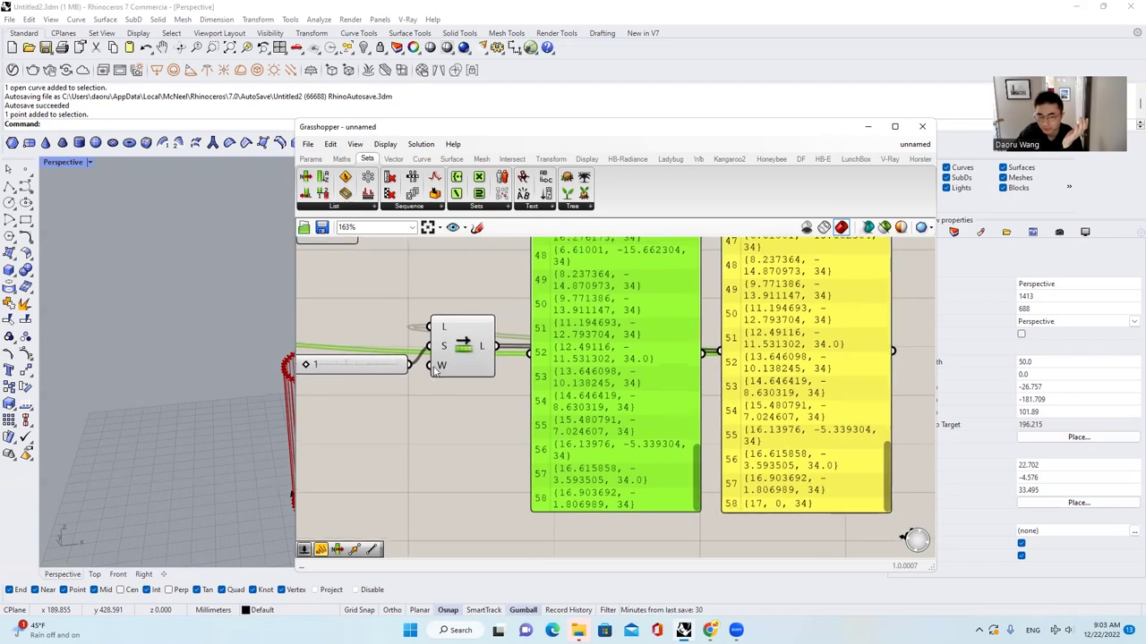
Step: Switch the Shift List's Wrap input to False for comparison, and set it back to True
{"action": "right_click", "coordinate": [438, 368]}
{"action": "mouse_move", "coordinate": [526, 484]}
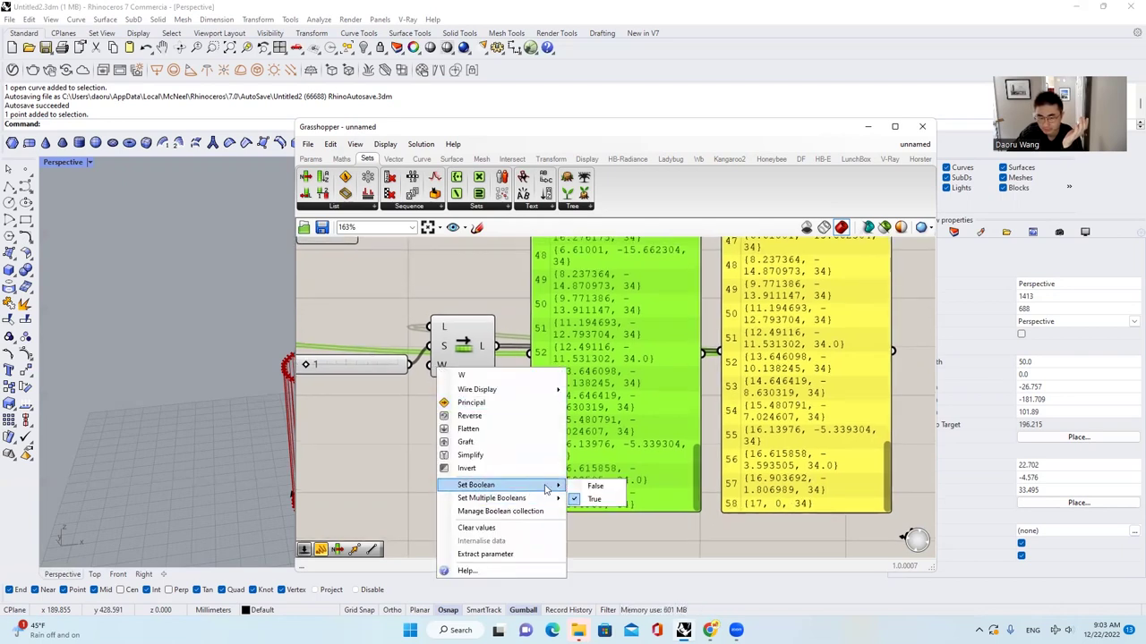
{"action": "left_click", "coordinate": [586, 489]}
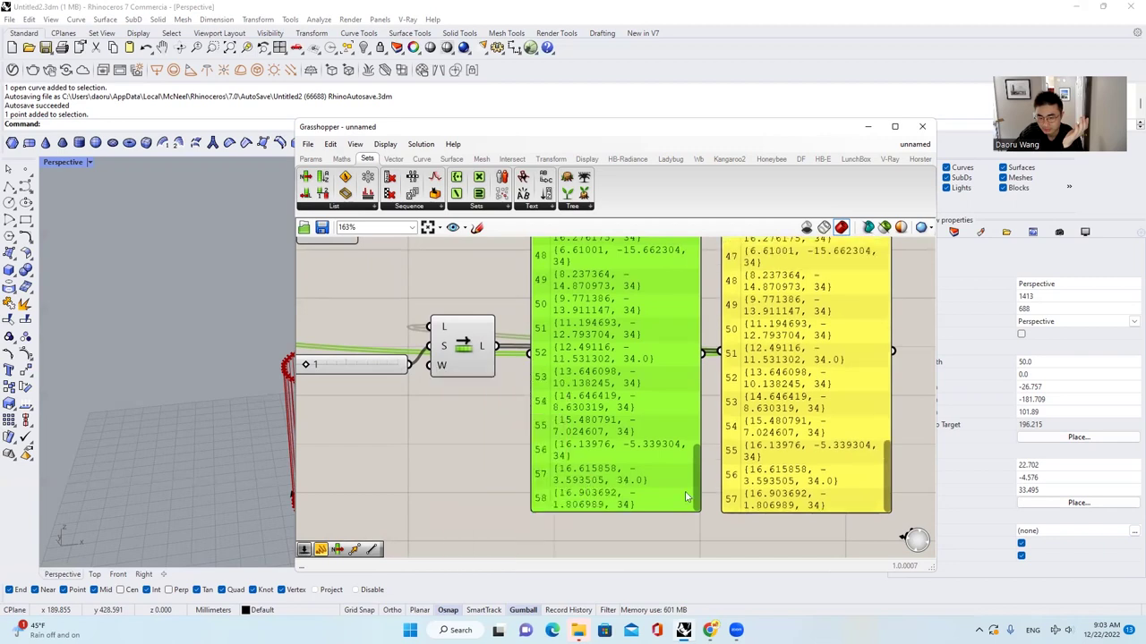
{"action": "right_click", "coordinate": [436, 367]}
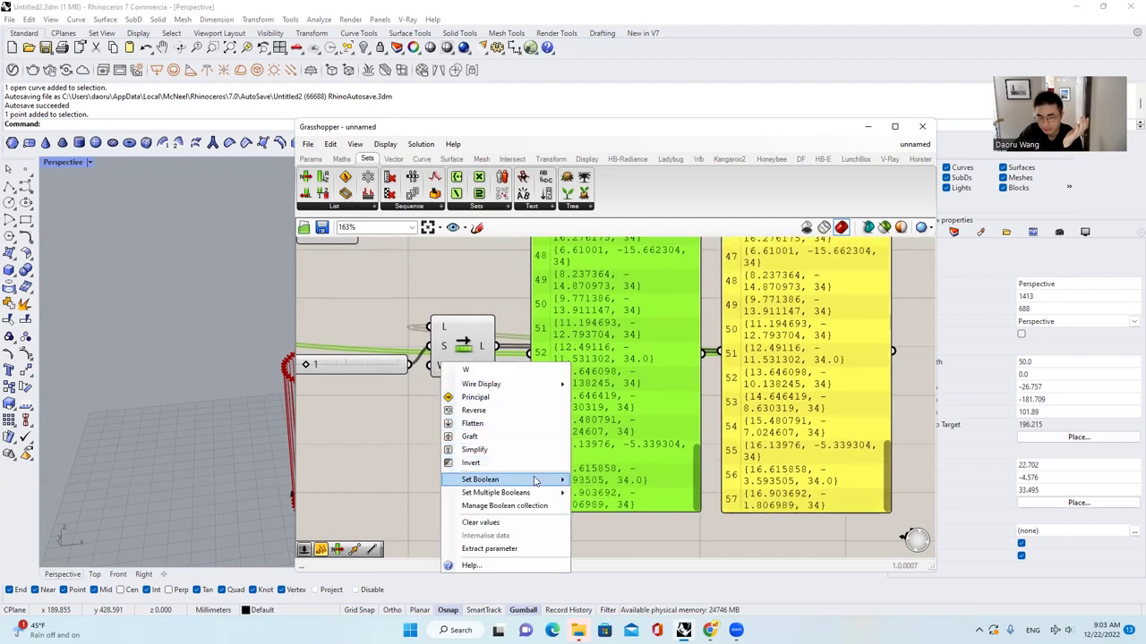
{"action": "mouse_move", "coordinate": [564, 482]}
{"action": "left_click", "coordinate": [598, 494]}
Step: Set the Shift slider to 2 and check the last items of the shifted list
{"action": "left_click", "coordinate": [322, 374]}
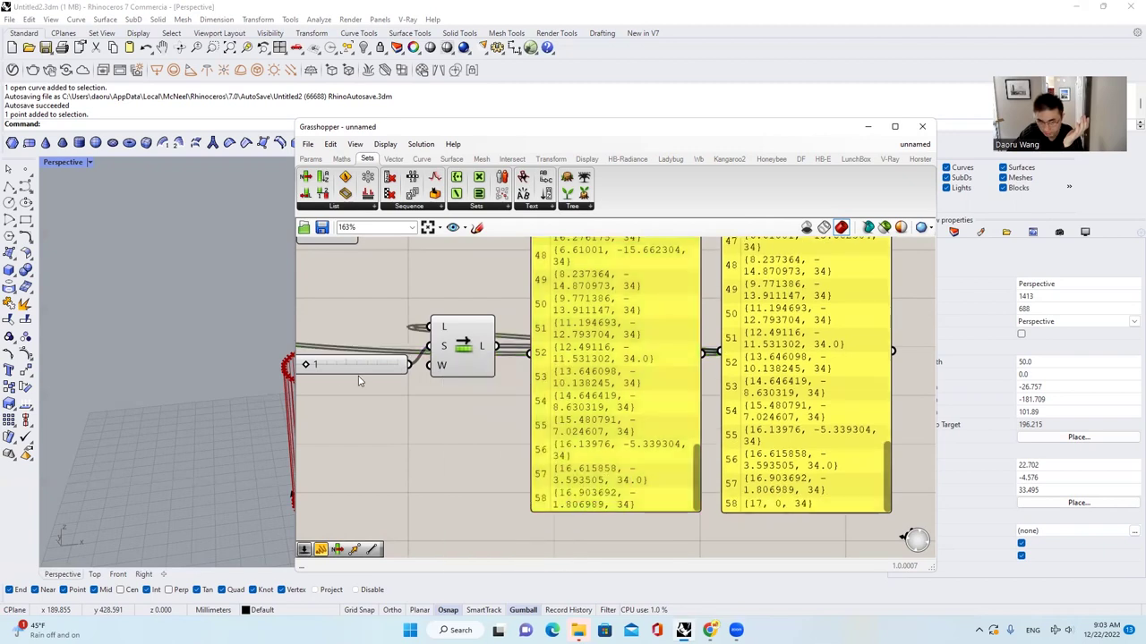
{"action": "left_click_drag", "start_coordinate": [322, 372], "coordinate": [336, 369]}
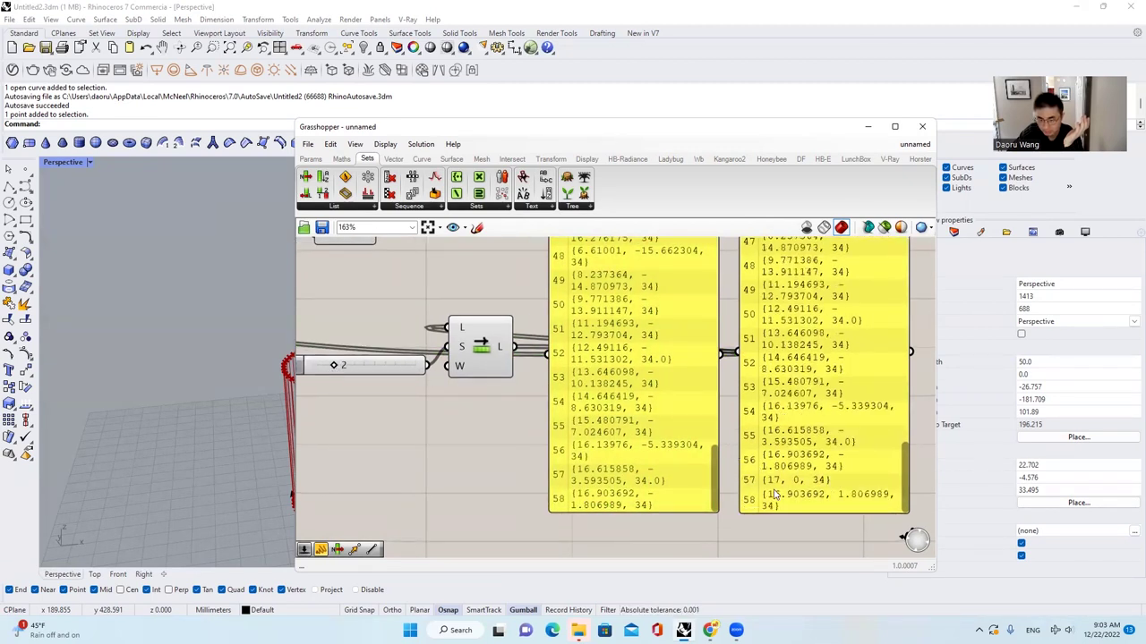
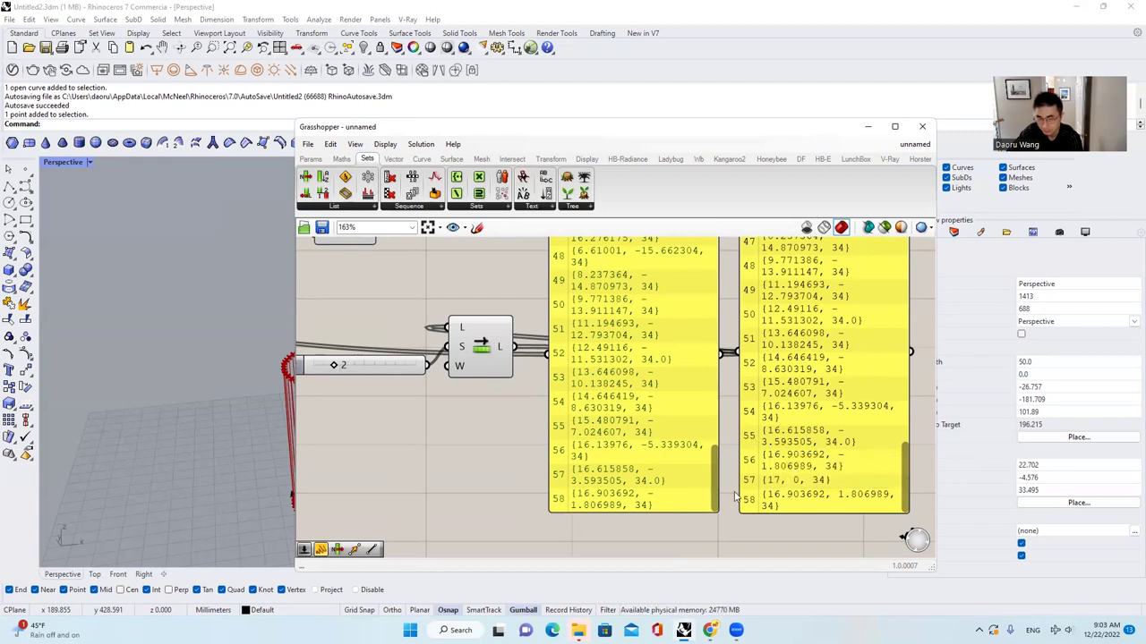
{"action": "scroll", "coordinate": [734, 497], "scroll_direction": "down", "scroll_amount": 3}
{"action": "scroll", "coordinate": [750, 433], "scroll_direction": "up", "scroll_amount": 2}
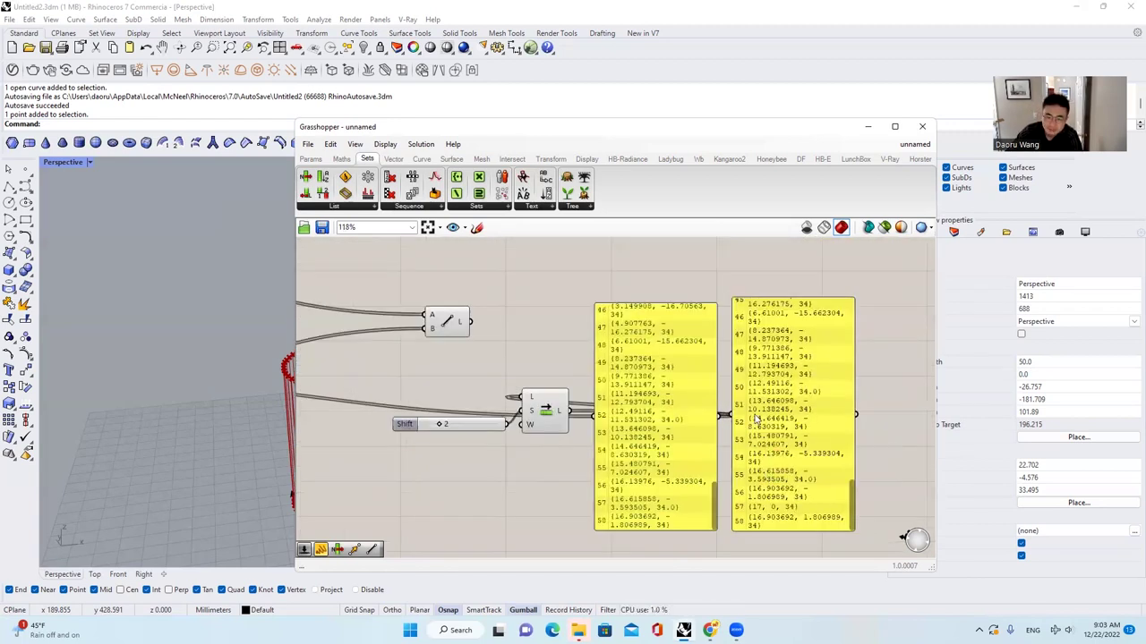
Step: Move the shifted list's panel slightly farther away from the original list's panel
{"action": "left_click_drag", "start_coordinate": [878, 399], "coordinate": [696, 326]}
{"action": "scroll", "coordinate": [837, 339], "scroll_direction": "down", "scroll_amount": 1}
{"action": "scroll", "coordinate": [837, 339], "scroll_direction": "down", "scroll_amount": 2}
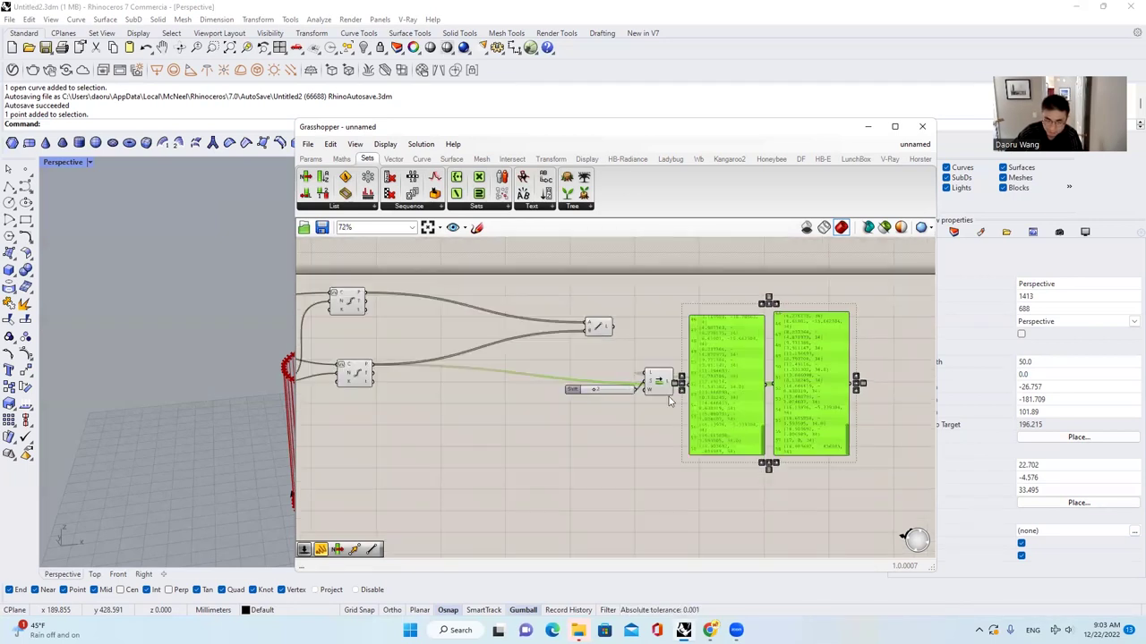
{"action": "left_click", "coordinate": [874, 400]}
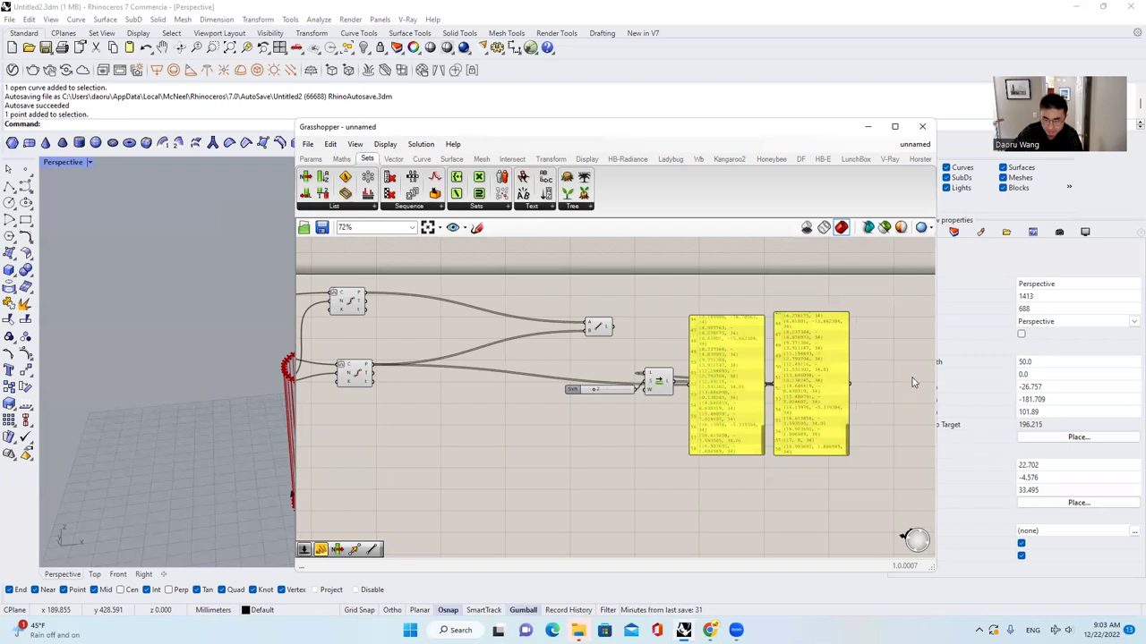
{"action": "left_click_drag", "start_coordinate": [815, 360], "coordinate": [824, 363]}
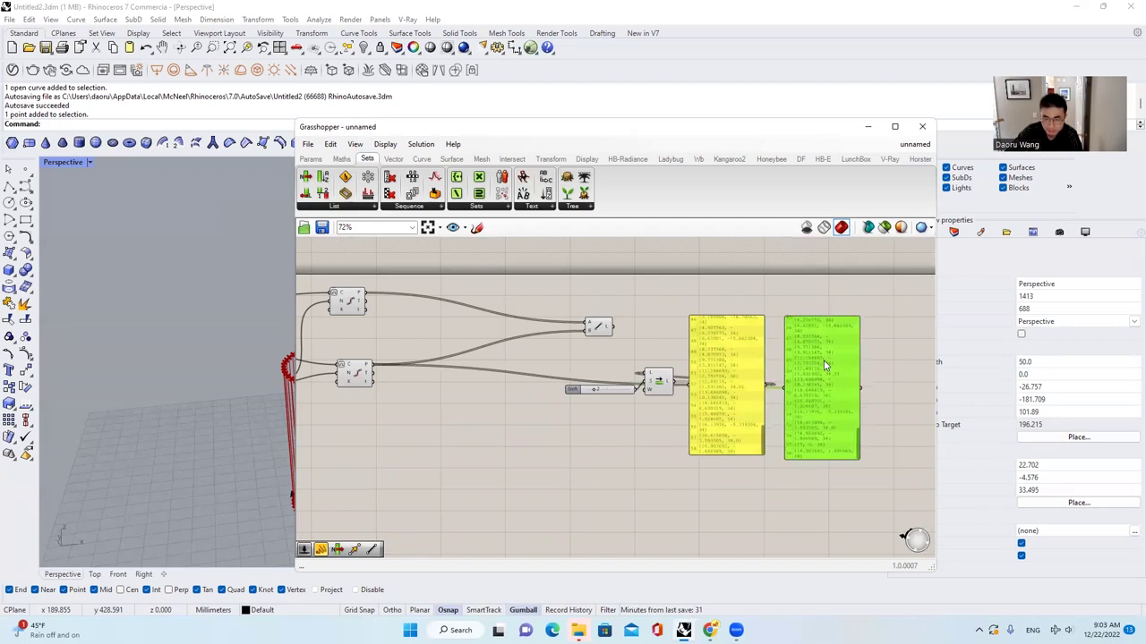
{"action": "left_click", "coordinate": [755, 288]}
Step: Add a second Line component beyond the shifted list's panel and wire the shifted points to its B input
{"action": "left_click", "coordinate": [421, 159]}
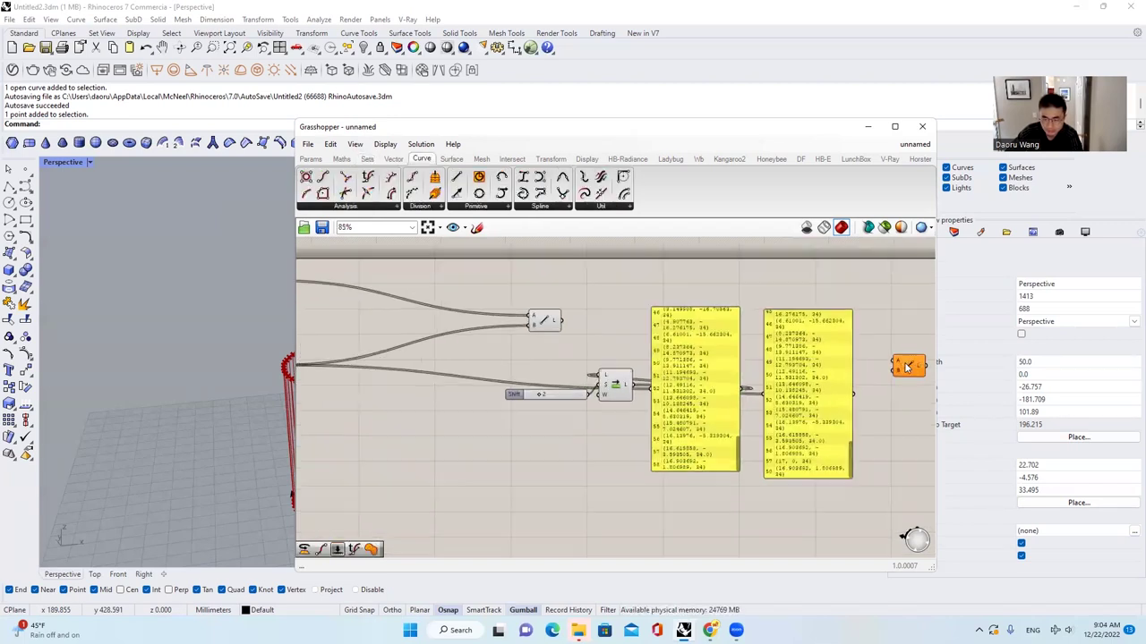
{"action": "scroll", "coordinate": [904, 369], "scroll_direction": "up", "scroll_amount": 2}
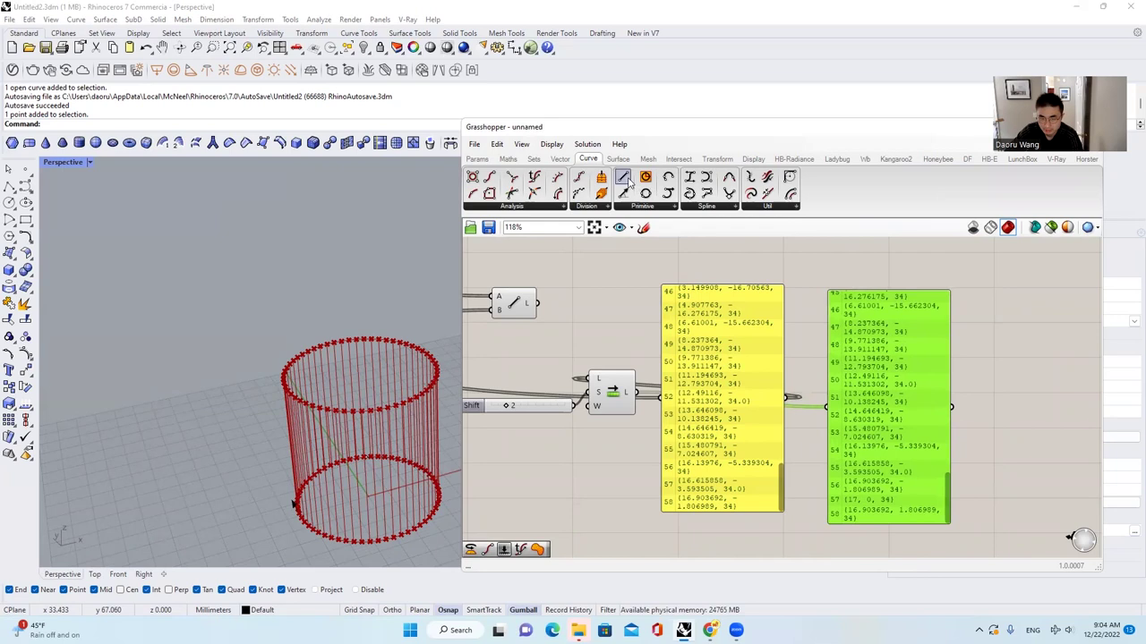
{"action": "left_click", "coordinate": [626, 178]}
{"action": "left_click_drag", "start_coordinate": [1016, 388], "coordinate": [1008, 386]}
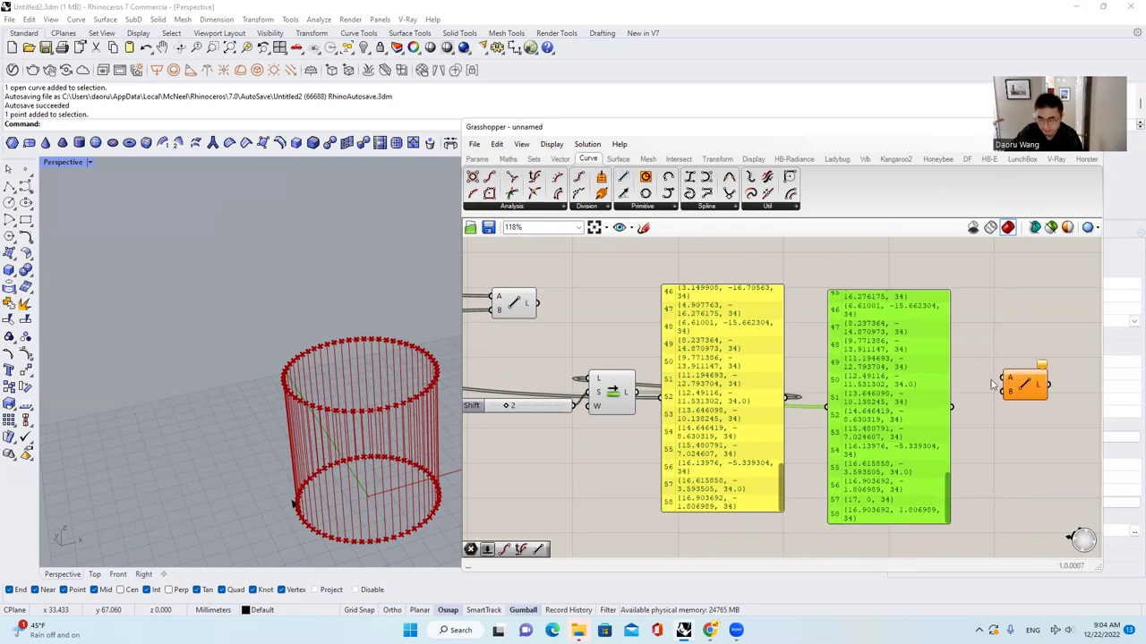
{"action": "scroll", "coordinate": [1007, 386], "scroll_direction": "down", "scroll_amount": 5}
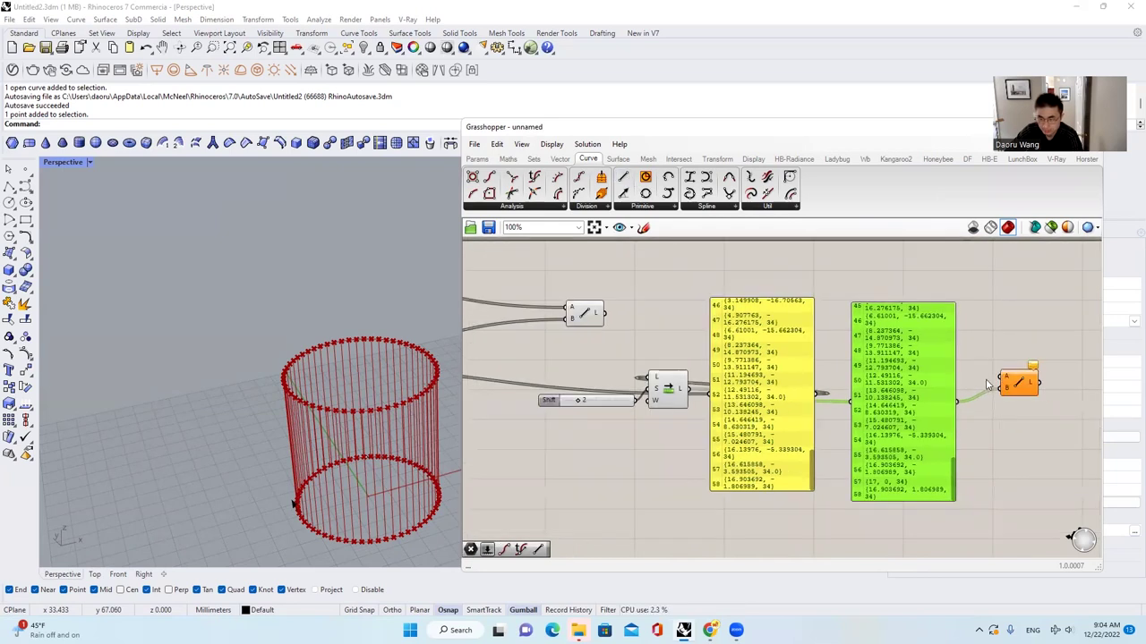
Step: Wire the base circle's division points to the new Line component's A input
{"action": "scroll", "coordinate": [734, 369], "scroll_direction": "down", "scroll_amount": 1}
{"action": "scroll", "coordinate": [598, 371], "scroll_direction": "up", "scroll_amount": 2}
{"action": "scroll", "coordinate": [762, 336], "scroll_direction": "down", "scroll_amount": 2}
{"action": "scroll", "coordinate": [573, 339], "scroll_direction": "up", "scroll_amount": 1}
{"action": "left_click", "coordinate": [681, 319]}
{"action": "scroll", "coordinate": [782, 325], "scroll_direction": "up", "scroll_amount": 2}
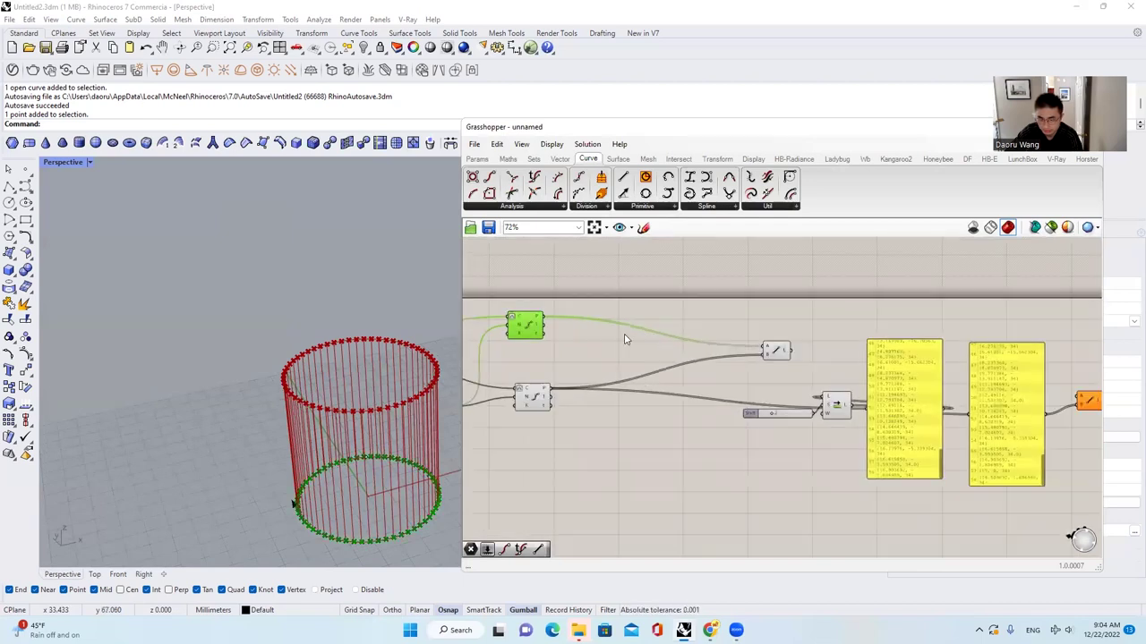
{"action": "left_click_drag", "start_coordinate": [510, 324], "coordinate": [1045, 398]}
{"action": "left_click", "coordinate": [1063, 383]}
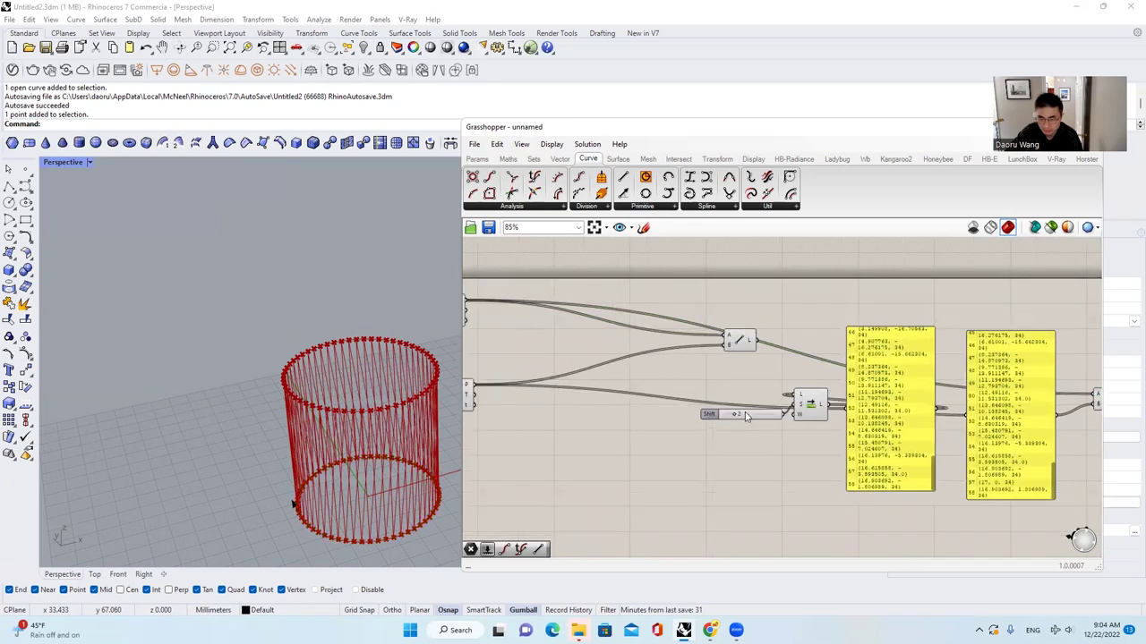
Step: Set the Shift slider to 10 and move the two list panels down out of the way
{"action": "scroll", "coordinate": [734, 419], "scroll_direction": "up", "scroll_amount": 2}
{"action": "left_click_drag", "start_coordinate": [734, 418], "coordinate": [794, 415]}
{"action": "scroll", "coordinate": [693, 376], "scroll_direction": "down", "scroll_amount": 3}
{"action": "left_click", "coordinate": [926, 447]}
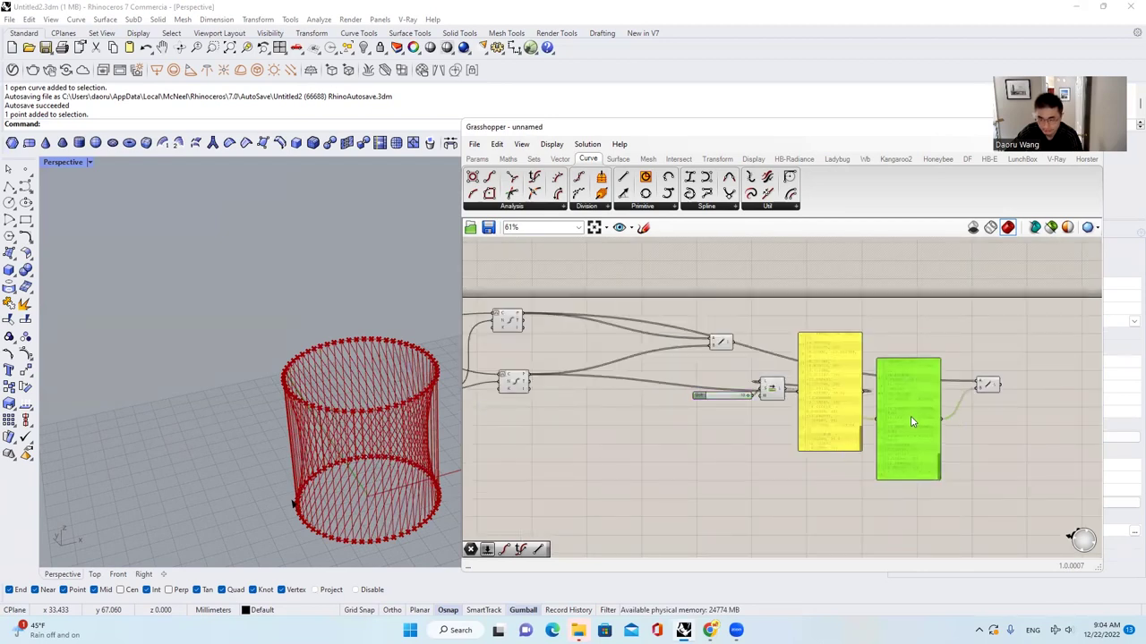
Step: Delete the original Line component that joins the unshifted division points
{"action": "scroll", "coordinate": [716, 389], "scroll_direction": "up", "scroll_amount": 3}
{"action": "left_click_drag", "start_coordinate": [728, 312], "coordinate": [677, 333]}
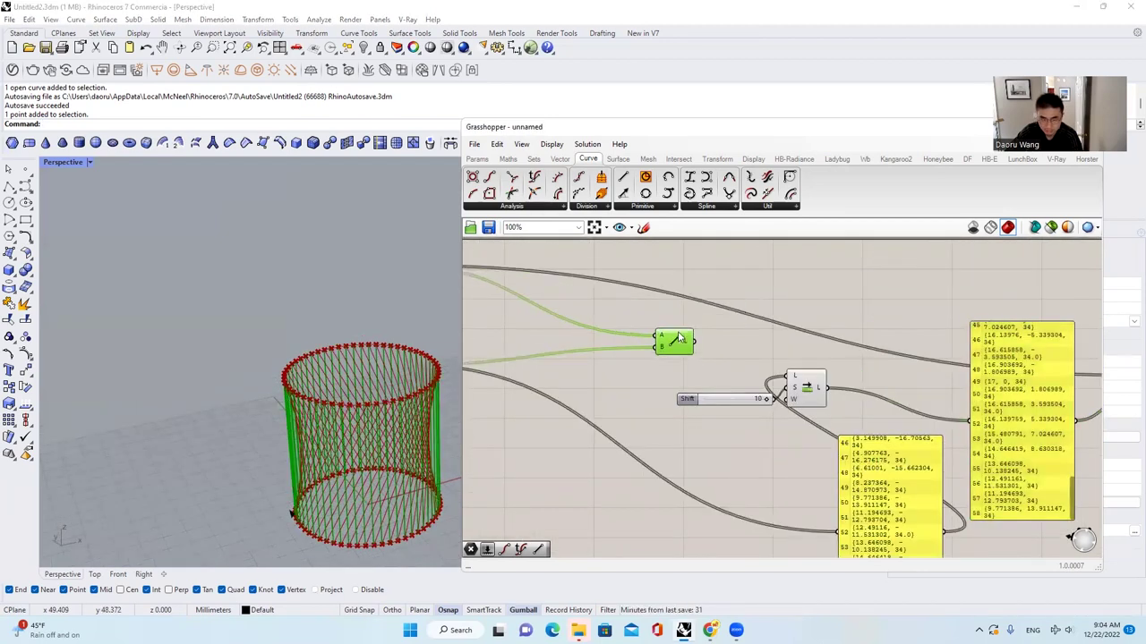
{"action": "key", "text": "Delete"}
{"action": "scroll", "coordinate": [690, 328], "scroll_direction": "down", "scroll_amount": 2}
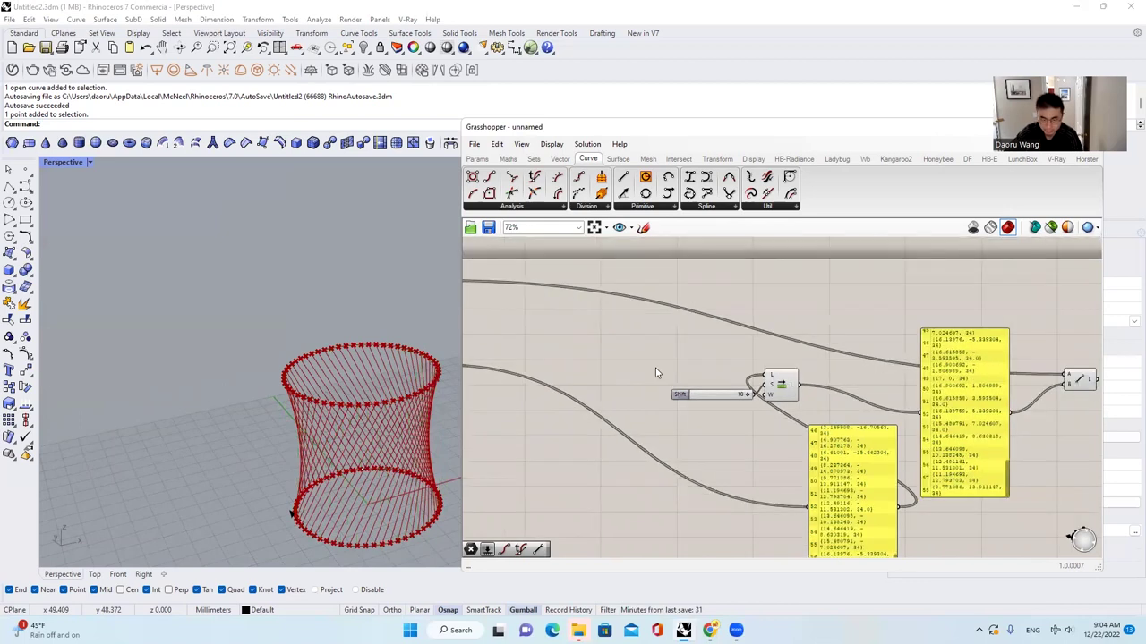
Step: Raise the Shift slider's upper limit to 2222 and try a shift of 32
{"action": "scroll", "coordinate": [778, 344], "scroll_direction": "up", "scroll_amount": 3}
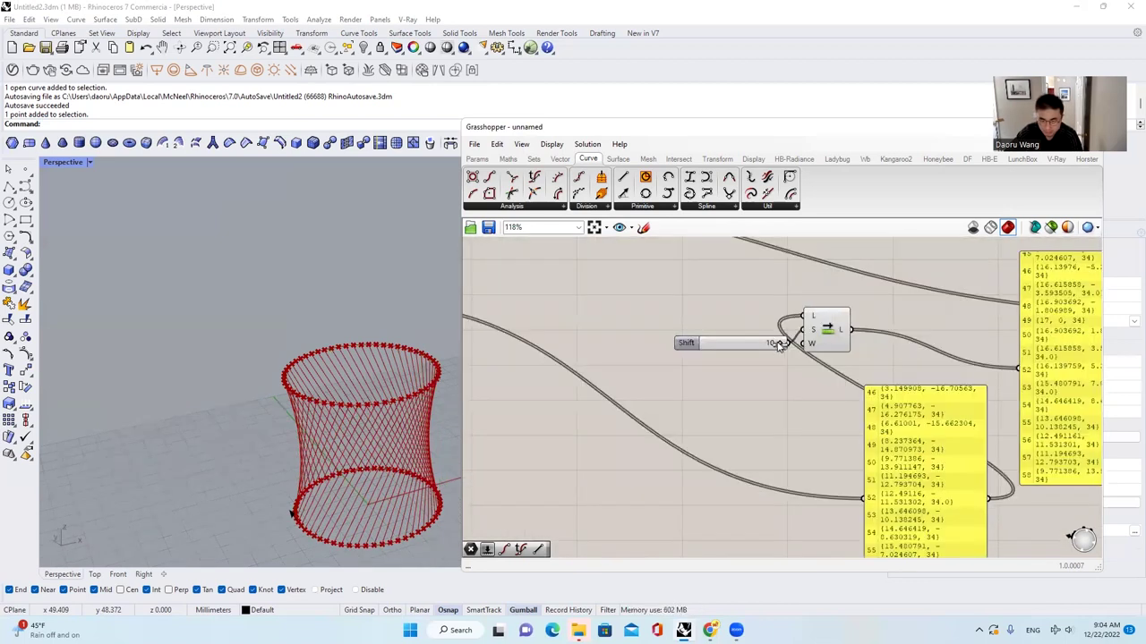
{"action": "left_click_drag", "start_coordinate": [781, 346], "coordinate": [882, 348]}
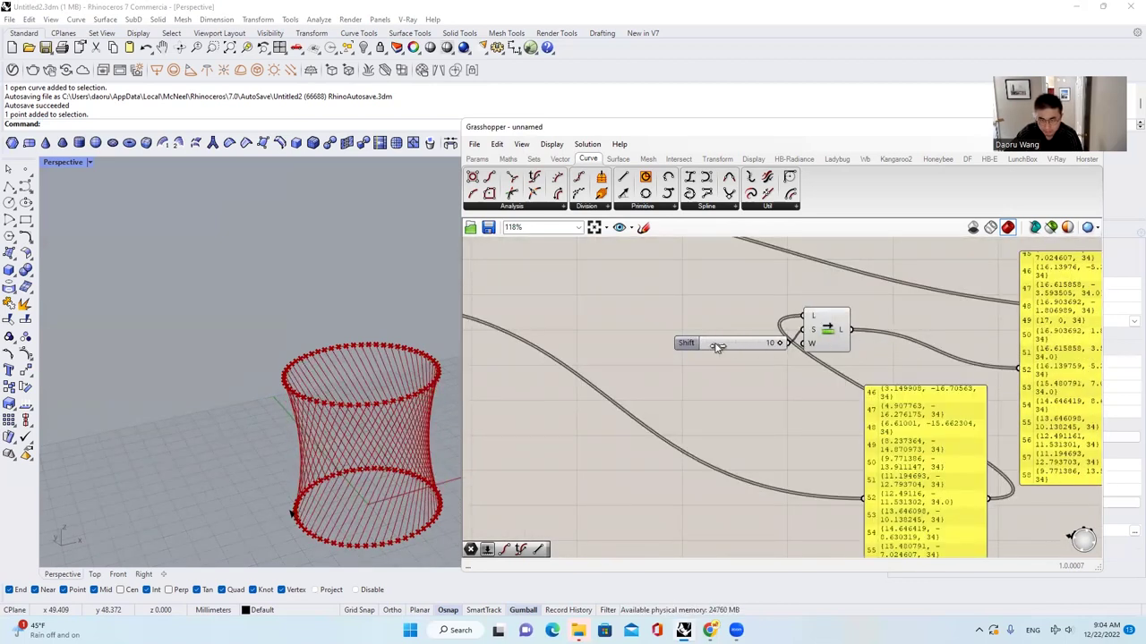
{"action": "left_click_drag", "start_coordinate": [696, 346], "coordinate": [728, 347]}
{"action": "double_click", "coordinate": [696, 345]}
{"action": "left_click", "coordinate": [703, 374]}
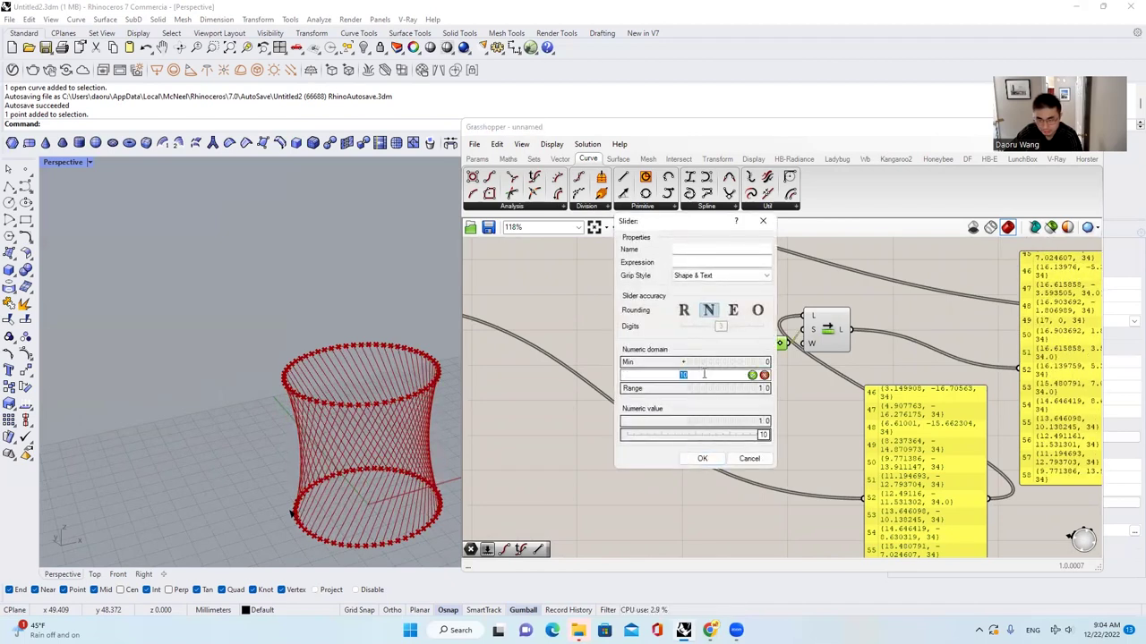
{"action": "type", "text": "2222"}
{"action": "left_click", "coordinate": [702, 458]}
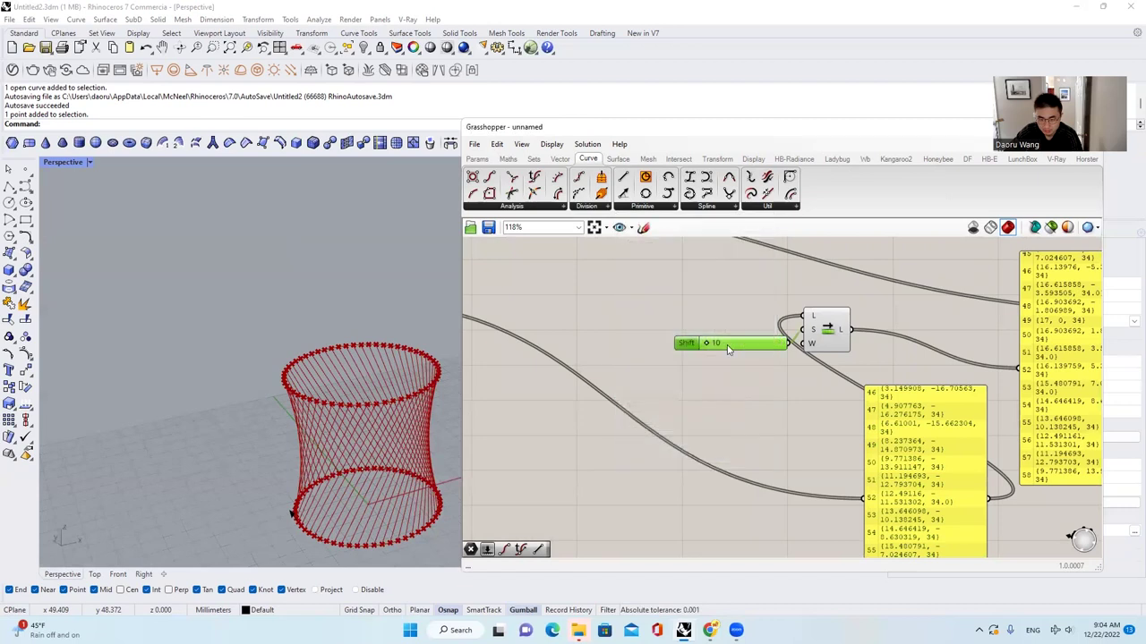
{"action": "scroll", "coordinate": [703, 350], "scroll_direction": "up", "scroll_amount": 4}
{"action": "left_click_drag", "start_coordinate": [702, 348], "coordinate": [696, 347]}
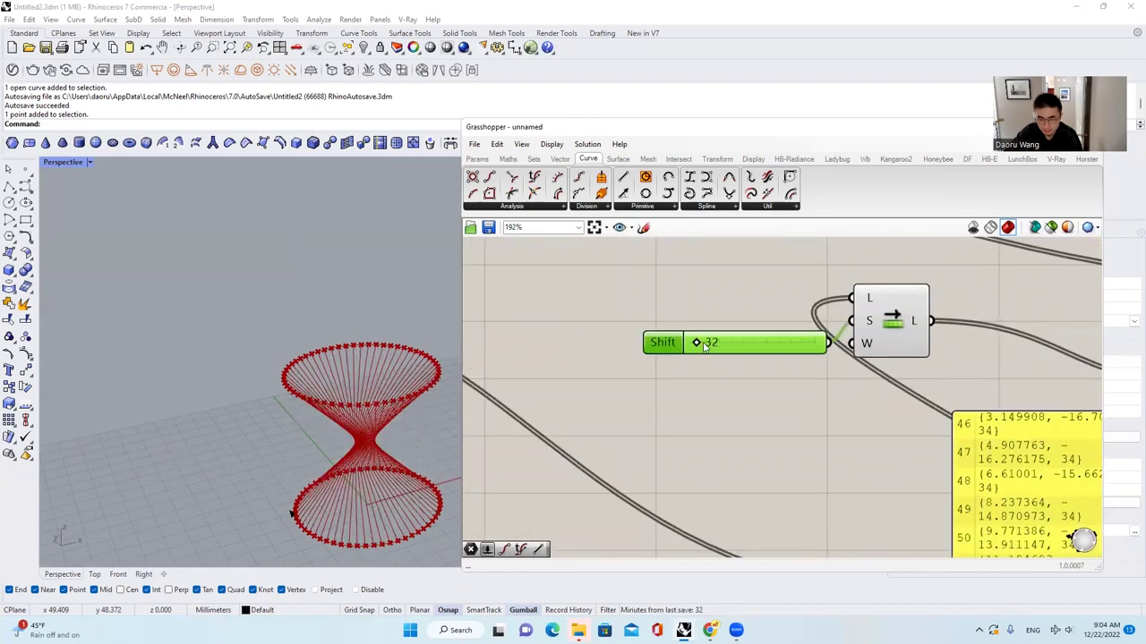
{"action": "scroll", "coordinate": [696, 348], "scroll_direction": "up", "scroll_amount": 9}
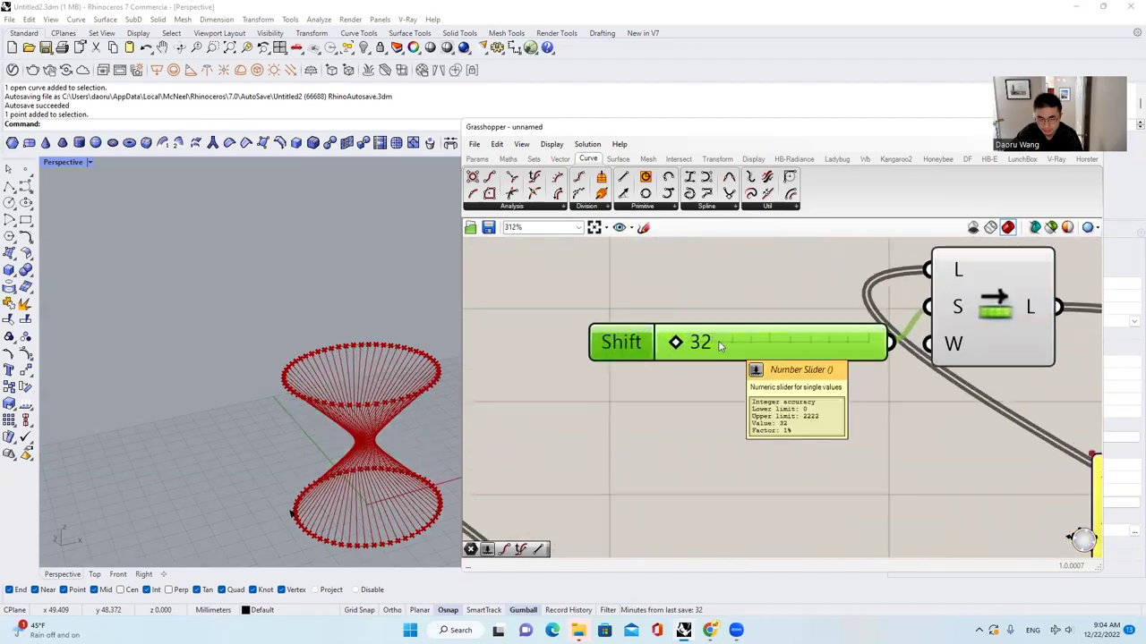
Step: Set the Shift slider's upper limit to 222 and its value to 59
{"action": "double_click", "coordinate": [593, 350]}
{"action": "left_click", "coordinate": [629, 382]}
{"action": "type", "text": "222"}
{"action": "left_click", "coordinate": [601, 467]}
{"action": "scroll", "coordinate": [691, 340], "scroll_direction": "up", "scroll_amount": 1}
{"action": "left_click_drag", "start_coordinate": [715, 341], "coordinate": [784, 371]}
{"action": "scroll", "coordinate": [788, 358], "scroll_direction": "down", "scroll_amount": 8}
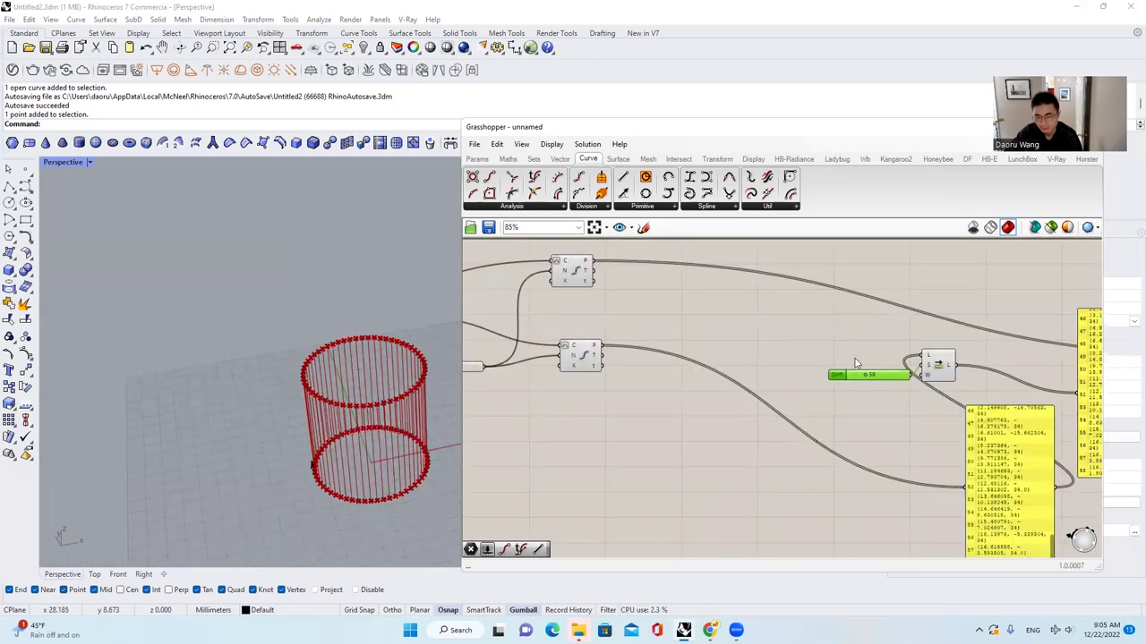
Step: Check the Count slider feeding both Divide Curve components to compare the division count with the shift value
{"action": "scroll", "coordinate": [898, 363], "scroll_direction": "down", "scroll_amount": 4}
{"action": "scroll", "coordinate": [580, 355], "scroll_direction": "up", "scroll_amount": 4}
{"action": "scroll", "coordinate": [754, 377], "scroll_direction": "up", "scroll_amount": 2}
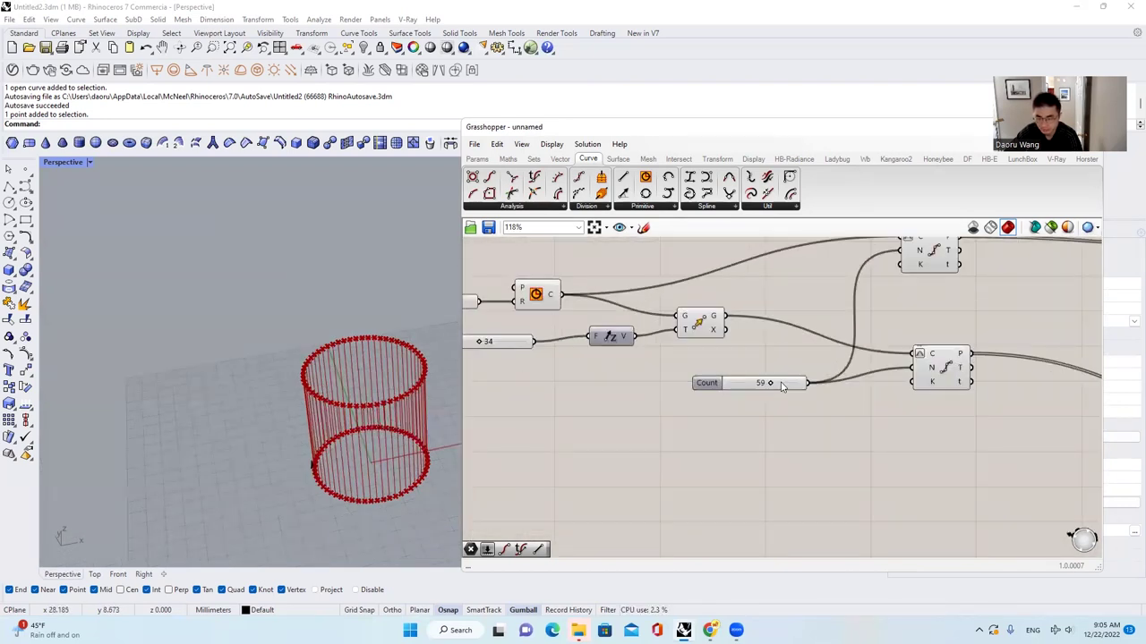
{"action": "right_click_drag", "start_coordinate": [890, 386], "coordinate": [777, 417]}
{"action": "left_click", "coordinate": [834, 287]}
{"action": "left_click", "coordinate": [837, 413]}
{"action": "left_click", "coordinate": [896, 320]}
{"action": "scroll", "coordinate": [678, 367], "scroll_direction": "down", "scroll_amount": 4}
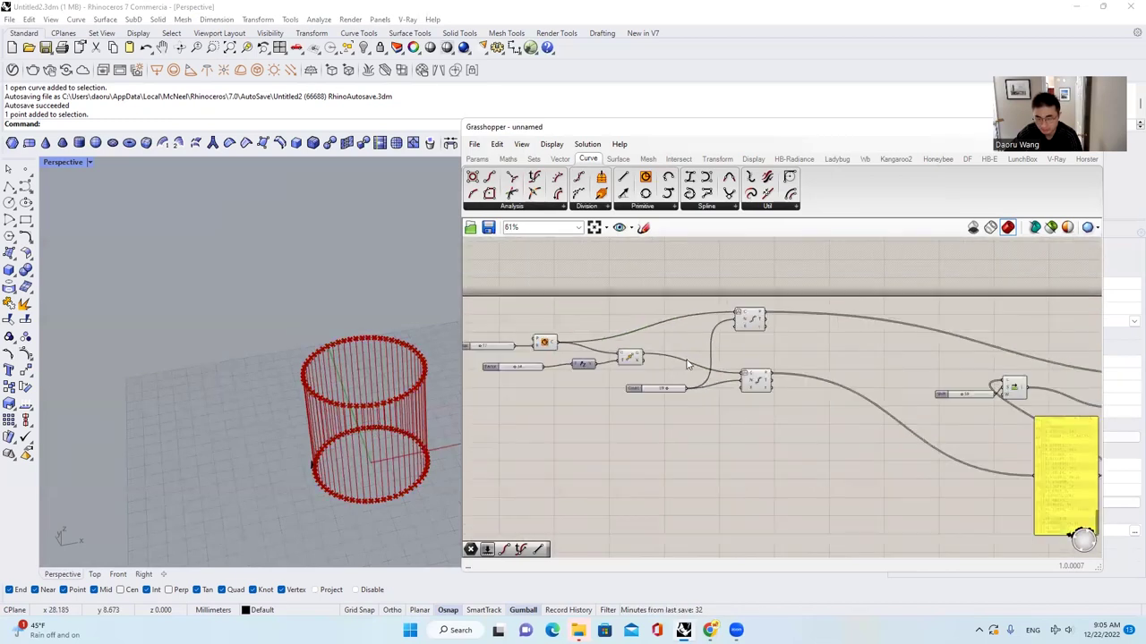
Step: Set the Shift slider to 78 and bring the Shift List, its slider and the panels closer to the Divide Curve components
{"action": "right_click_drag", "start_coordinate": [998, 384], "coordinate": [836, 380]}
{"action": "scroll", "coordinate": [836, 381], "scroll_direction": "down", "scroll_amount": 3}
{"action": "scroll", "coordinate": [841, 380], "scroll_direction": "up", "scroll_amount": 4}
{"action": "scroll", "coordinate": [822, 381], "scroll_direction": "up", "scroll_amount": 4}
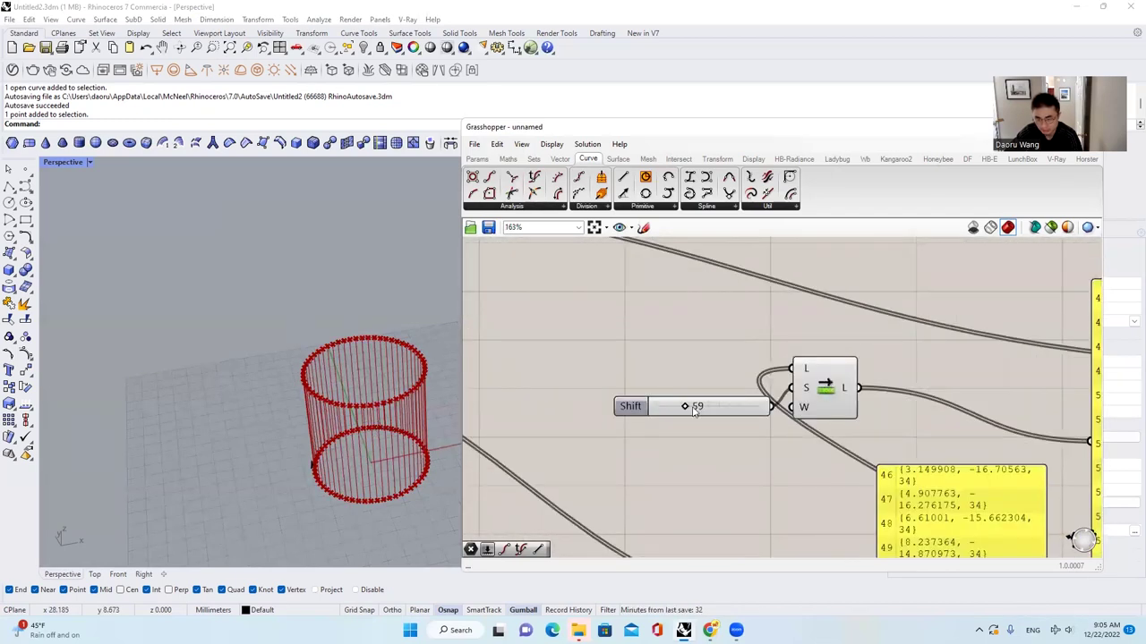
{"action": "mouse_move", "coordinate": [687, 409]}
{"action": "left_mouse_down"}
{"action": "mouse_move", "coordinate": [729, 410]}
{"action": "mouse_move", "coordinate": [697, 413]}
{"action": "left_mouse_up"}
{"action": "scroll", "coordinate": [922, 378], "scroll_direction": "down", "scroll_amount": 4}
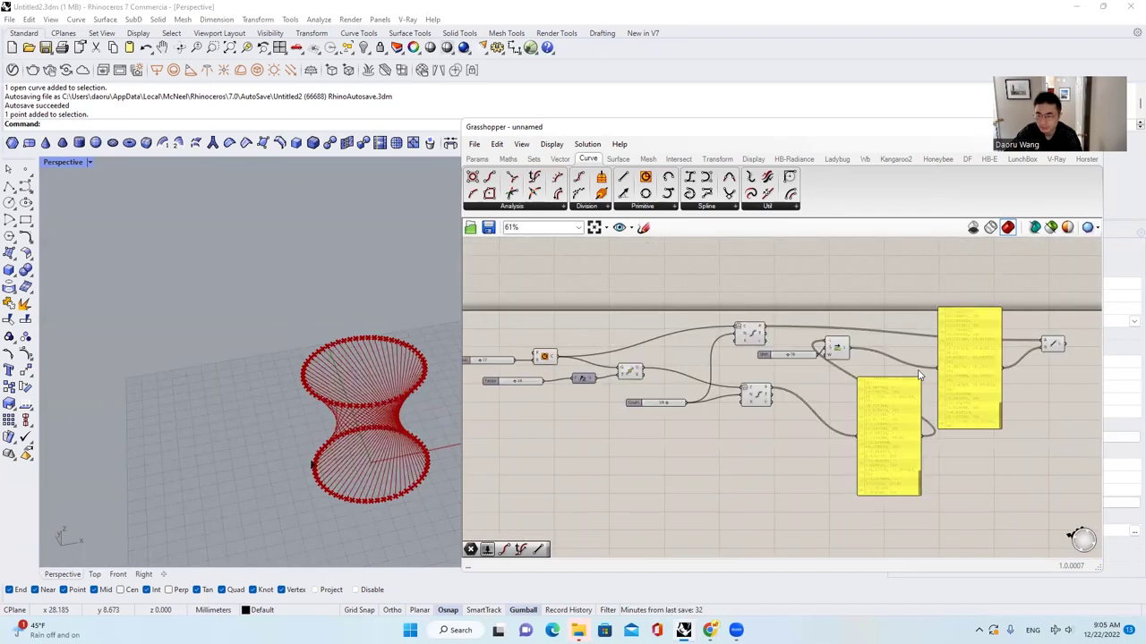
Step: Move the shifted list's panel down so it sits beside the original list's panel
{"action": "scroll", "coordinate": [944, 378], "scroll_direction": "up", "scroll_amount": 1}
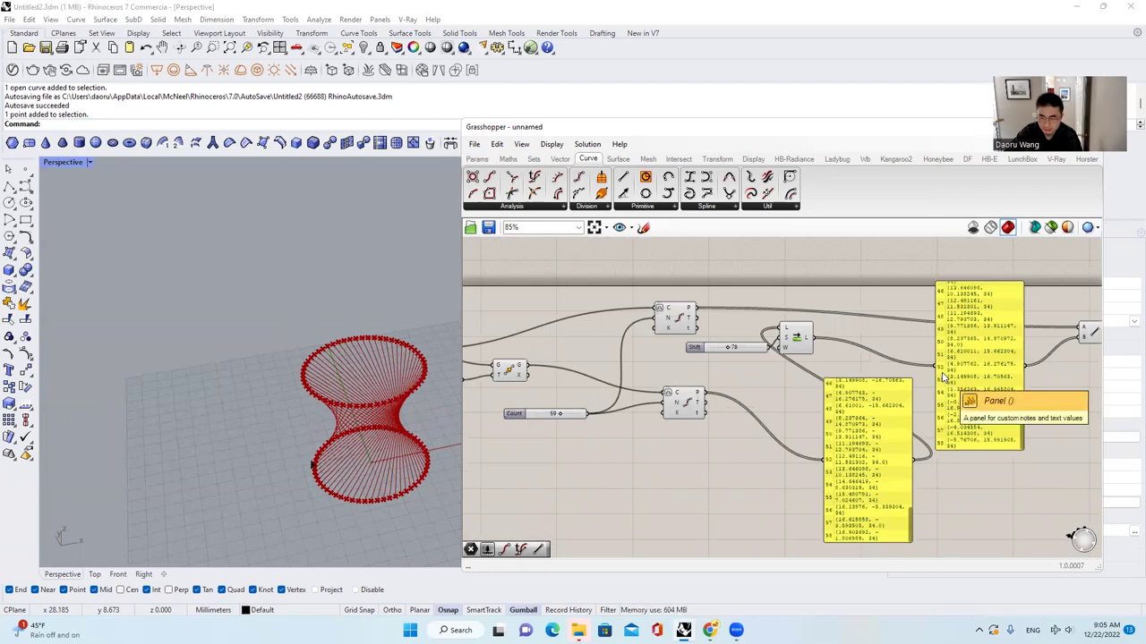
{"action": "left_click_drag", "start_coordinate": [965, 374], "coordinate": [984, 467]}
{"action": "right_click_drag", "start_coordinate": [986, 467], "coordinate": [973, 438]}
{"action": "left_click_drag", "start_coordinate": [985, 436], "coordinate": [971, 433]}
{"action": "right_click_drag", "start_coordinate": [525, 353], "coordinate": [761, 364]}
{"action": "scroll", "coordinate": [762, 364], "scroll_direction": "down", "scroll_amount": 3}
{"action": "right_click_drag", "start_coordinate": [1029, 370], "coordinate": [880, 369]}
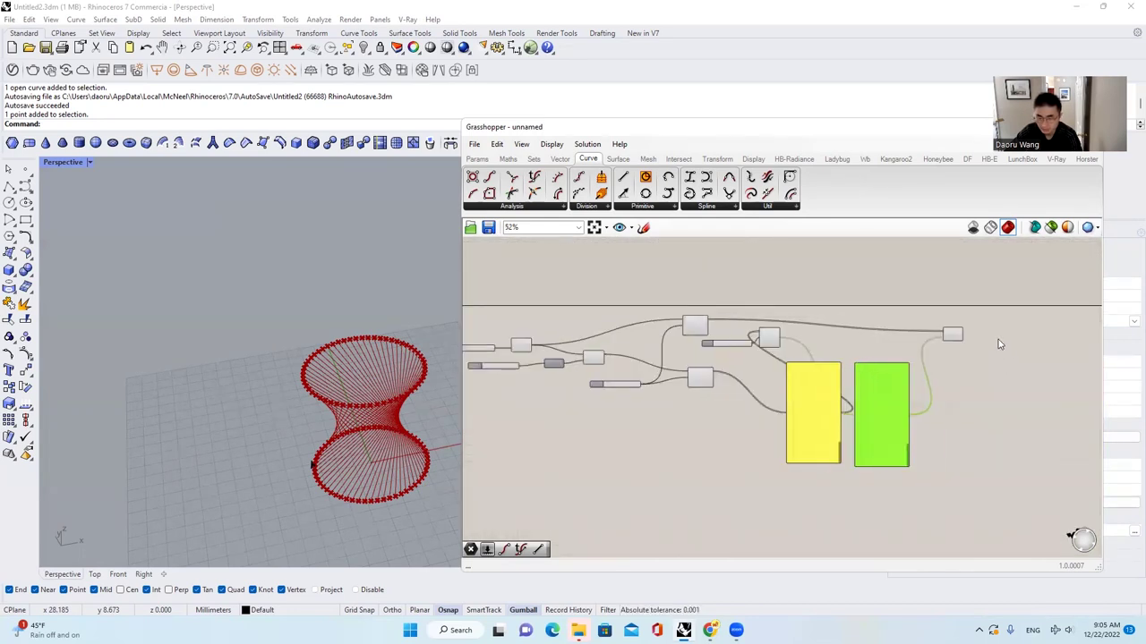
Step: Bake the Line component's twisted lines into Rhino
{"action": "scroll", "coordinate": [984, 333], "scroll_direction": "up", "scroll_amount": 4}
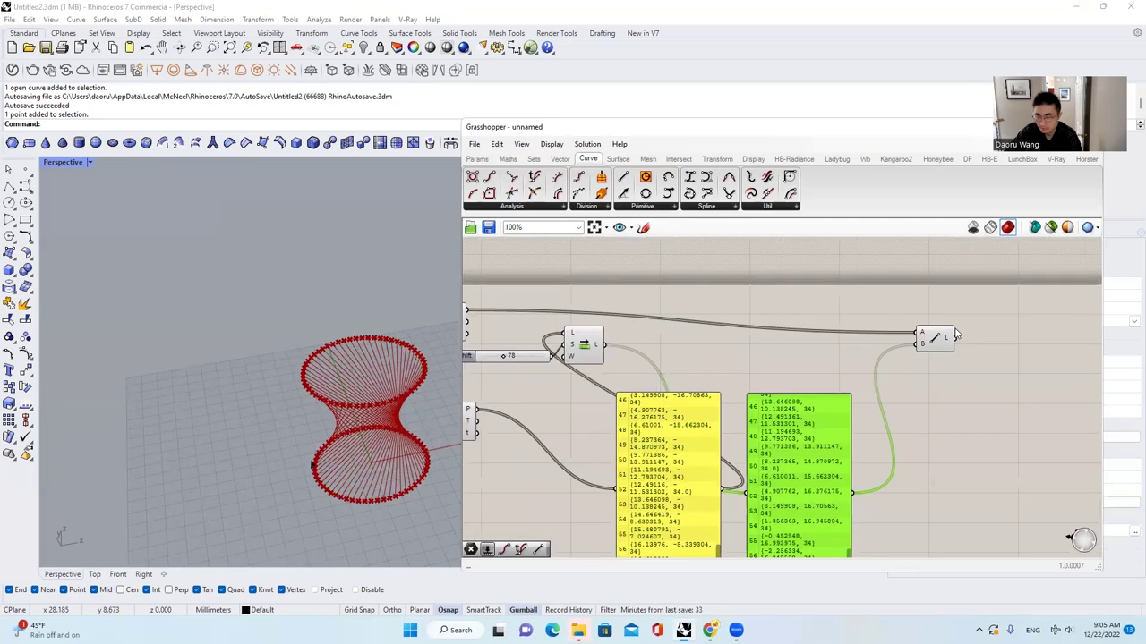
{"action": "scroll", "coordinate": [953, 337], "scroll_direction": "down", "scroll_amount": 2}
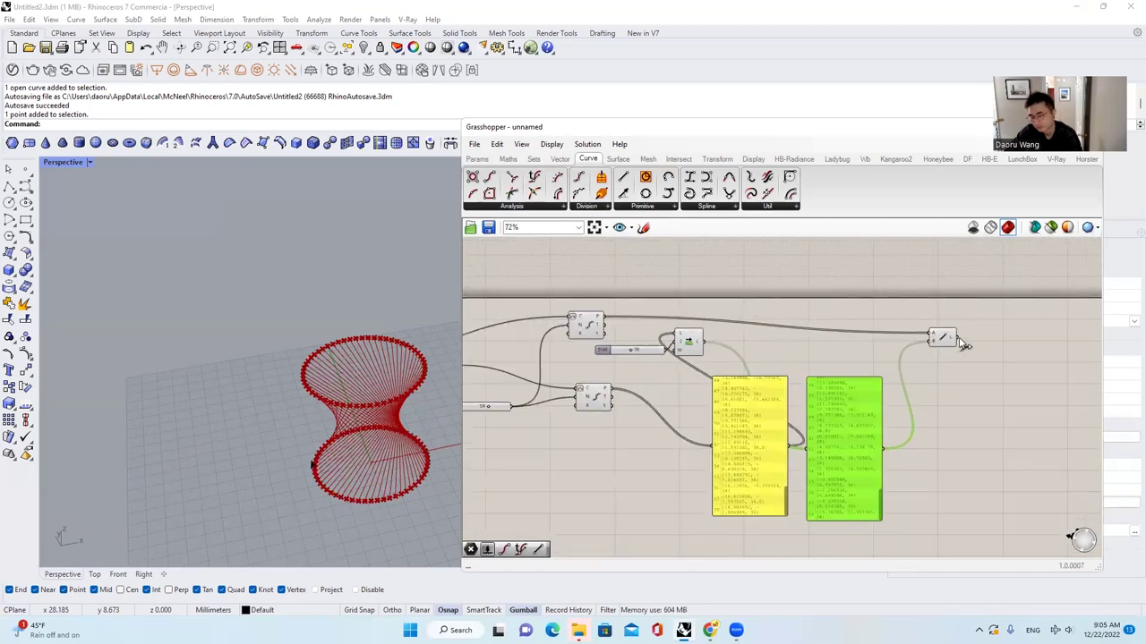
{"action": "left_click", "coordinate": [945, 340]}
{"action": "middle_click", "coordinate": [944, 338]}
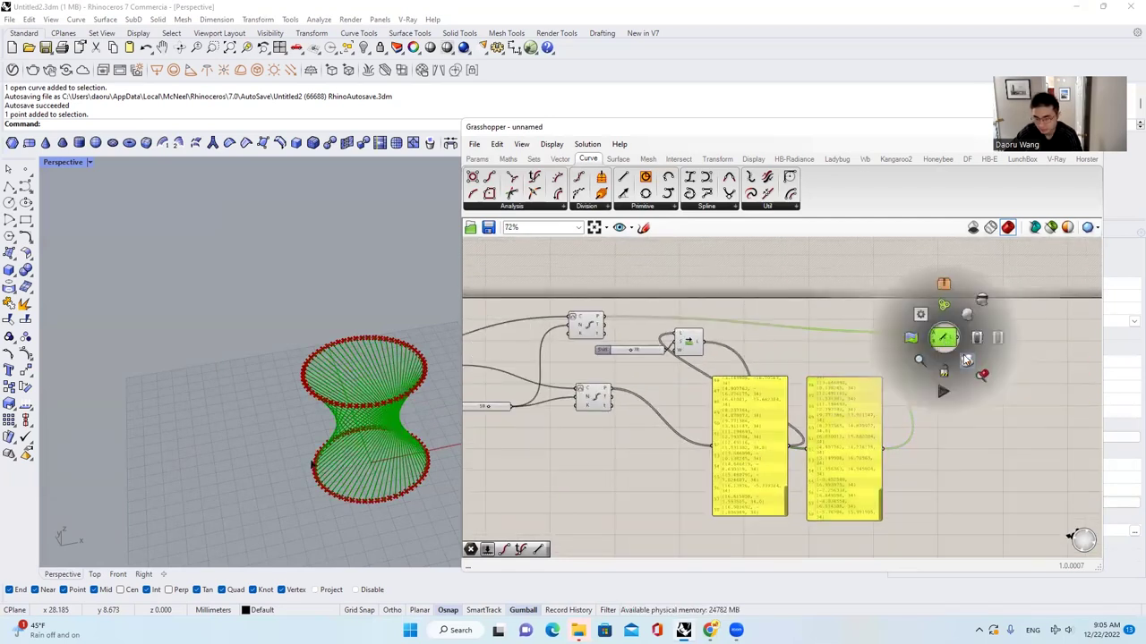
{"action": "left_click", "coordinate": [965, 361]}
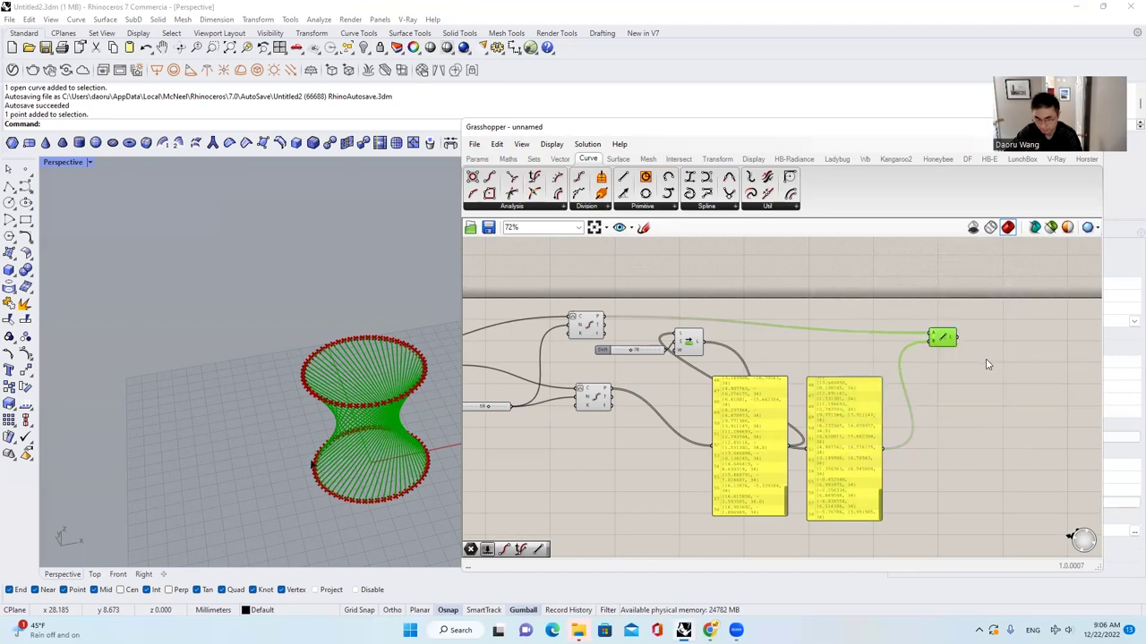
Step: Inspect the baked lines in the Perspective view by selecting a group of them, and clear the selection
{"action": "left_click", "coordinate": [985, 362]}
{"action": "scroll", "coordinate": [839, 351], "scroll_direction": "up", "scroll_amount": 2}
{"action": "scroll", "coordinate": [840, 351], "scroll_direction": "down", "scroll_amount": 2}
{"action": "scroll", "coordinate": [400, 421], "scroll_direction": "up", "scroll_amount": 4}
{"action": "right_click_drag", "start_coordinate": [399, 425], "coordinate": [400, 403]}
{"action": "left_click_drag", "start_coordinate": [400, 403], "coordinate": [380, 413]}
{"action": "key", "text": "Escape"}
Step: Bake the base Circle component and the Move component's raised circle into Rhino
{"action": "right_click_drag", "start_coordinate": [476, 359], "coordinate": [724, 365]}
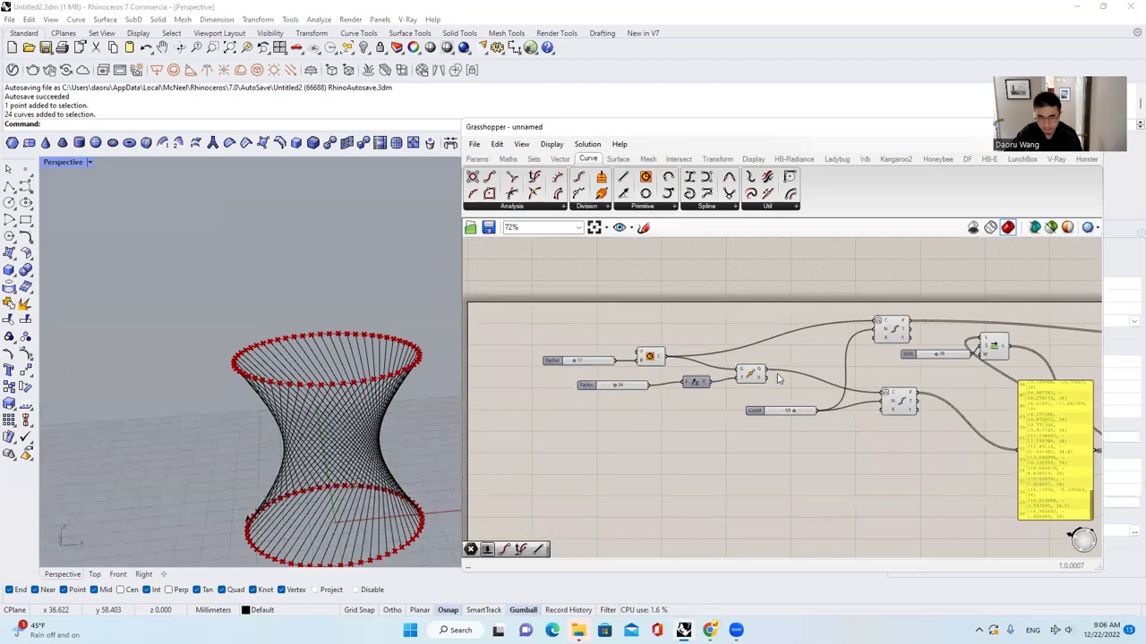
{"action": "left_click", "coordinate": [652, 355]}
{"action": "middle_click", "coordinate": [651, 355]}
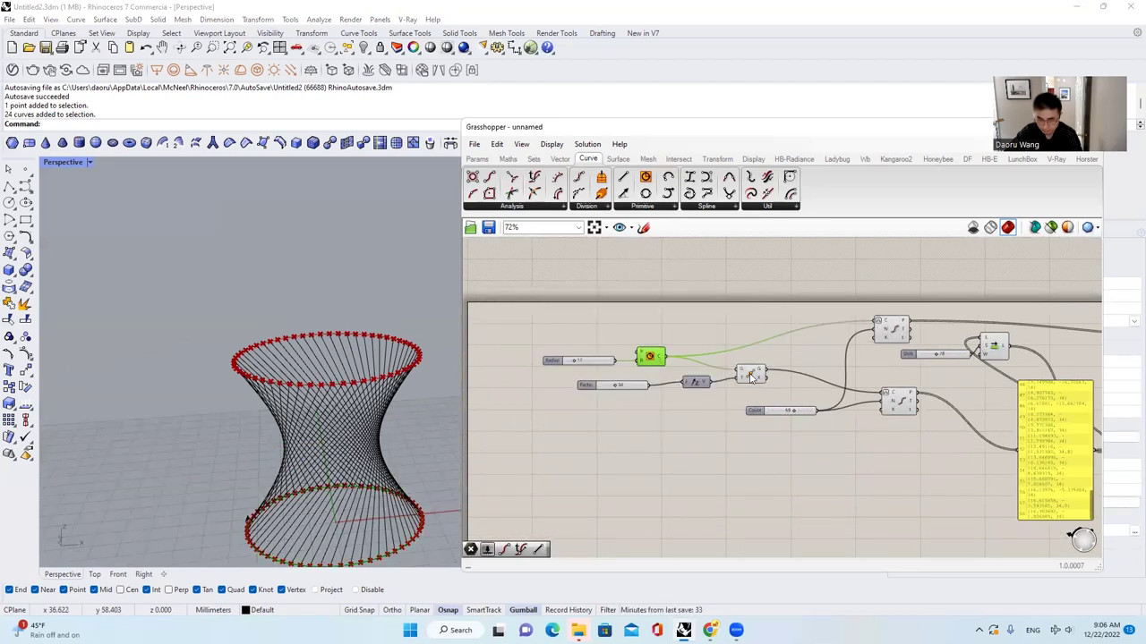
{"action": "left_click", "coordinate": [751, 377]}
{"action": "middle_click", "coordinate": [751, 377]}
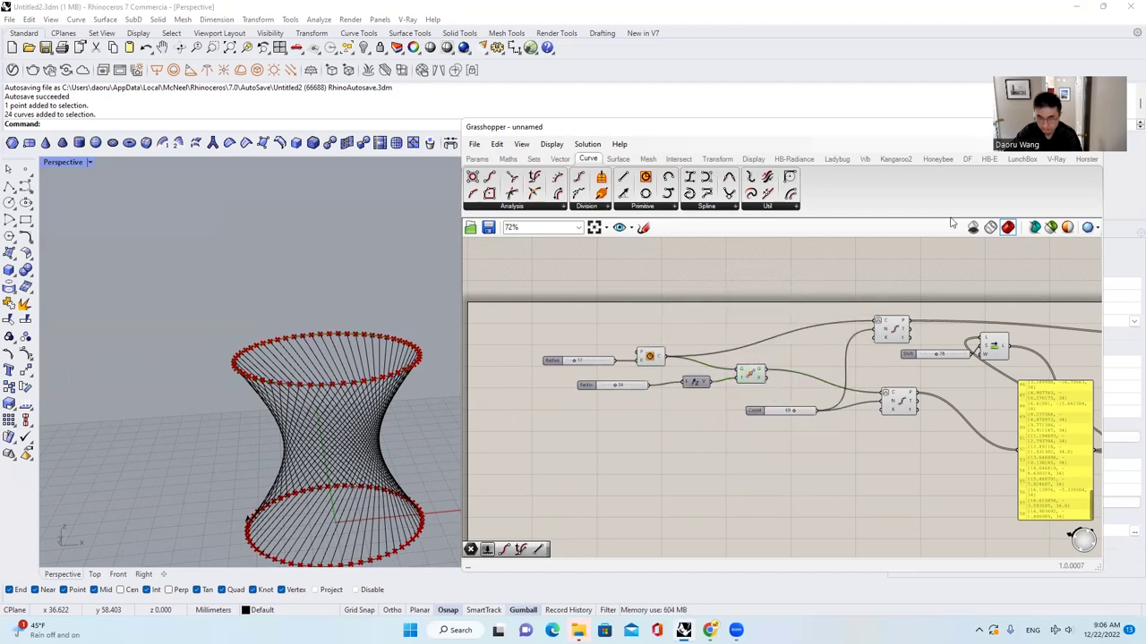
Step: Minimize the Grasshopper window and examine the baked geometry in Rhino by selecting the whole form
{"action": "left_click", "coordinate": [927, 107]}
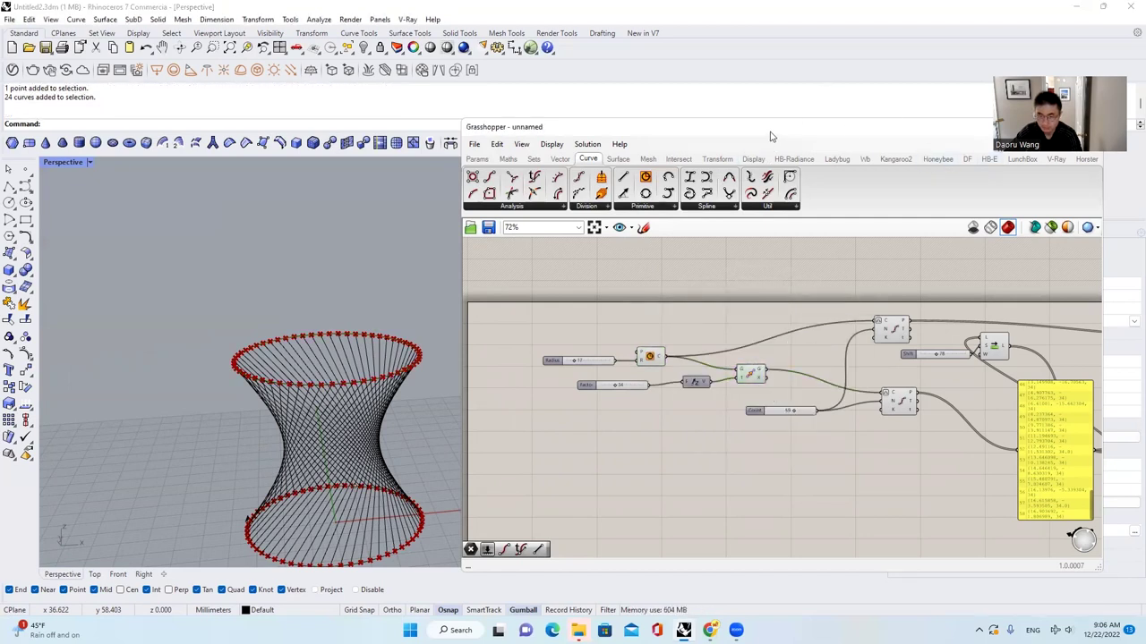
{"action": "left_click_drag", "start_coordinate": [773, 132], "coordinate": [595, 184]}
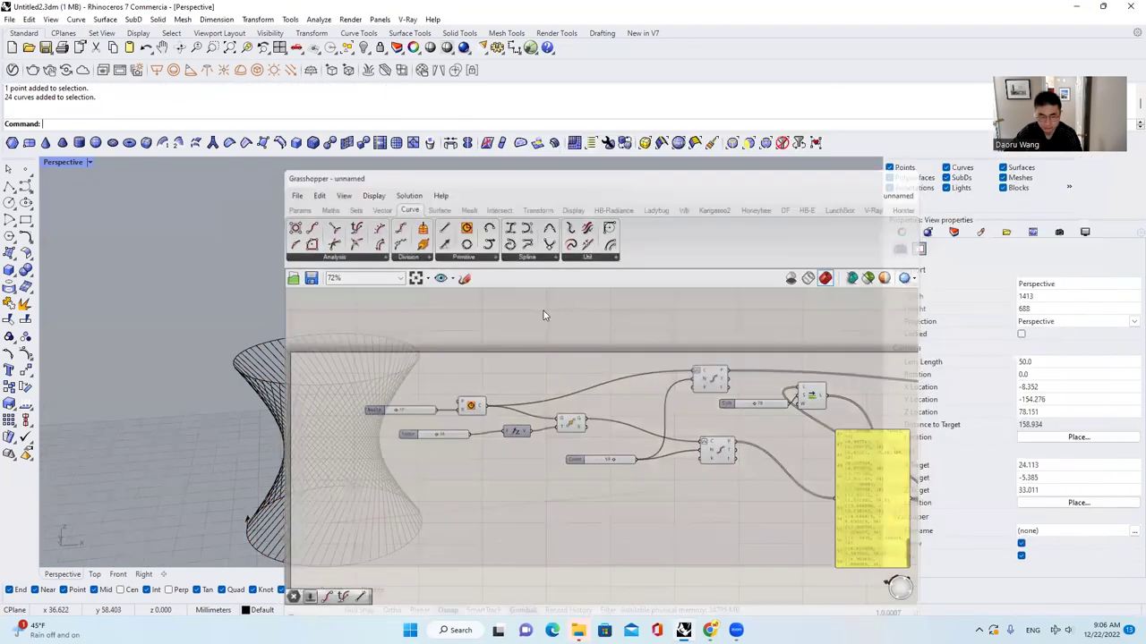
{"action": "scroll", "coordinate": [489, 392], "scroll_direction": "down", "scroll_amount": 4}
{"action": "right_click_drag", "start_coordinate": [547, 324], "coordinate": [520, 440]}
{"action": "scroll", "coordinate": [521, 440], "scroll_direction": "up", "scroll_amount": 3}
{"action": "left_click_drag", "start_coordinate": [510, 475], "coordinate": [259, 290]}
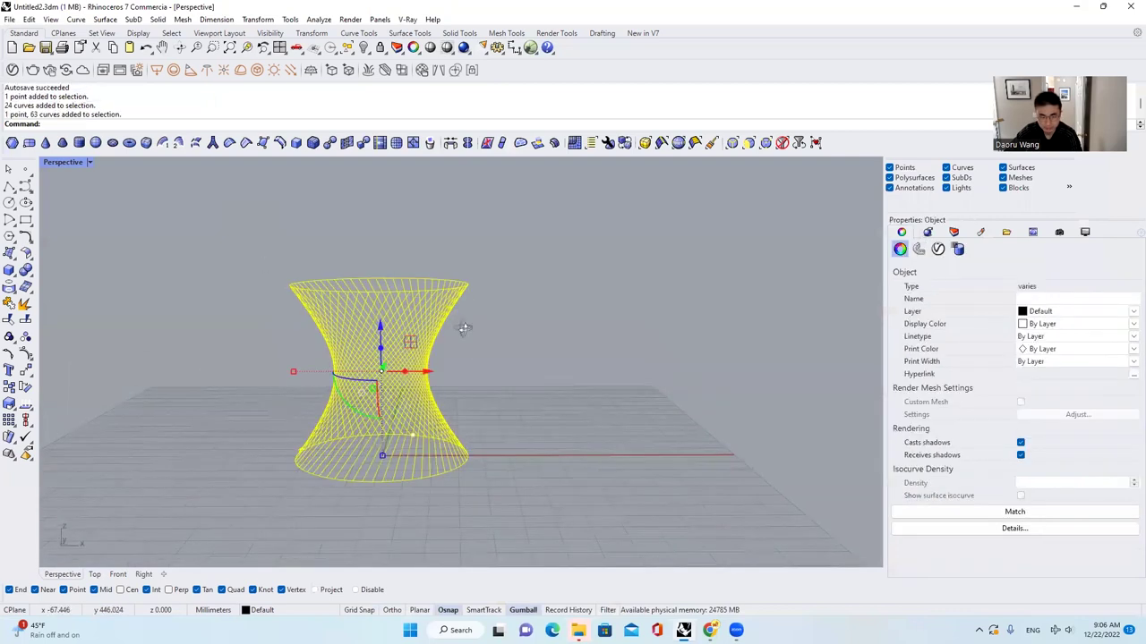
{"action": "right_click_drag", "start_coordinate": [467, 349], "coordinate": [552, 407]}
{"action": "left_click", "coordinate": [560, 445]}
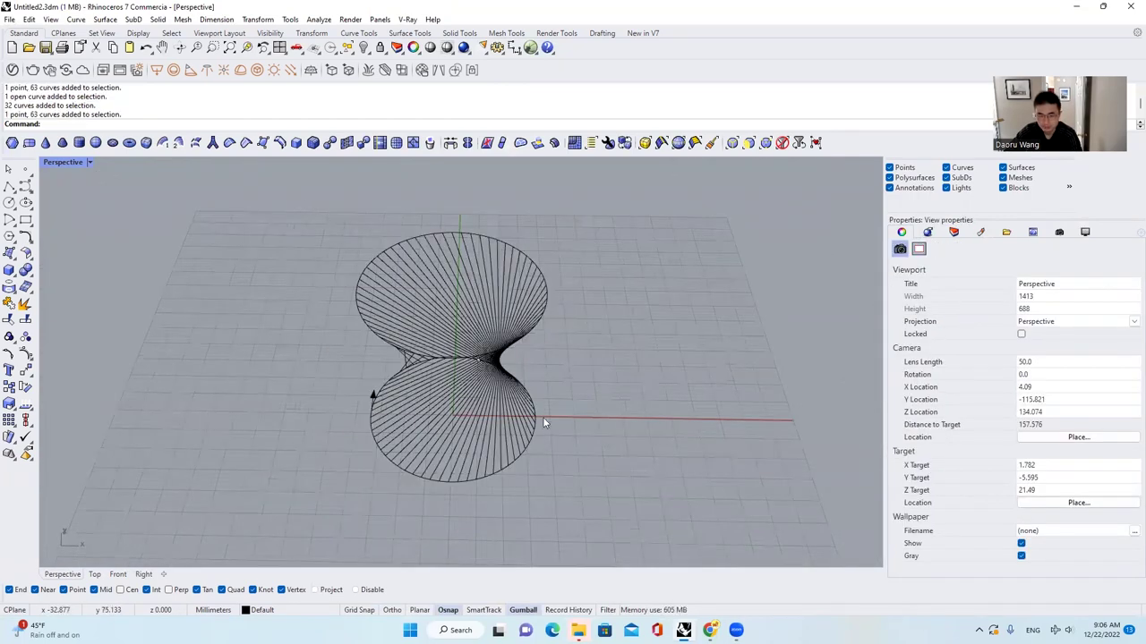
Step: Examine the baked form from other angles, selecting all geometry and a group of lines at its waist
{"action": "key", "text": "ctrl+a"}
{"action": "left_click", "coordinate": [596, 501]}
{"action": "right_click_drag", "start_coordinate": [573, 379], "coordinate": [553, 406]}
{"action": "scroll", "coordinate": [553, 406], "scroll_direction": "up", "scroll_amount": 4}
{"action": "right_click_drag", "start_coordinate": [624, 359], "coordinate": [614, 413]}
{"action": "left_click_drag", "start_coordinate": [541, 357], "coordinate": [449, 308]}
{"action": "scroll", "coordinate": [492, 340], "scroll_direction": "down", "scroll_amount": 4}
{"action": "right_click_drag", "start_coordinate": [443, 242], "coordinate": [437, 188]}
Step: Delete all the baked lines between the two circles, leaving only the circles
{"action": "left_click", "coordinate": [337, 213]}
{"action": "key", "text": "ctrl+a"}
{"action": "right_click_drag", "start_coordinate": [533, 385], "coordinate": [521, 351]}
{"action": "left_click", "coordinate": [529, 274]}
{"action": "left_click_drag", "start_coordinate": [519, 351], "coordinate": [328, 320]}
{"action": "right_click_drag", "start_coordinate": [467, 320], "coordinate": [469, 332]}
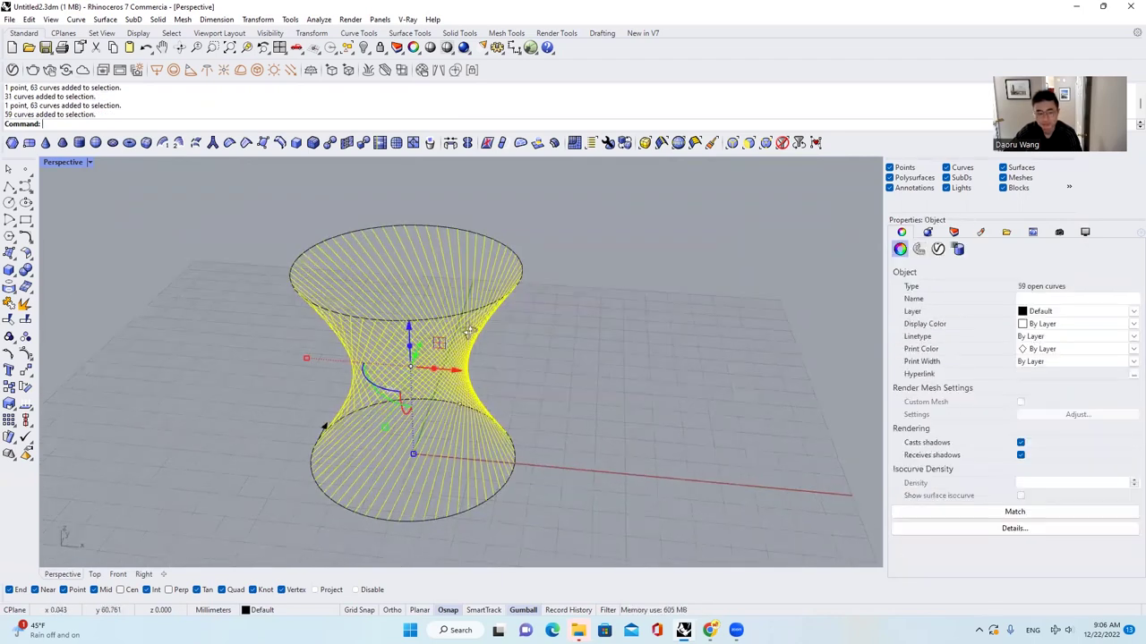
{"action": "key", "text": "e"}
{"action": "key", "text": "Delete"}
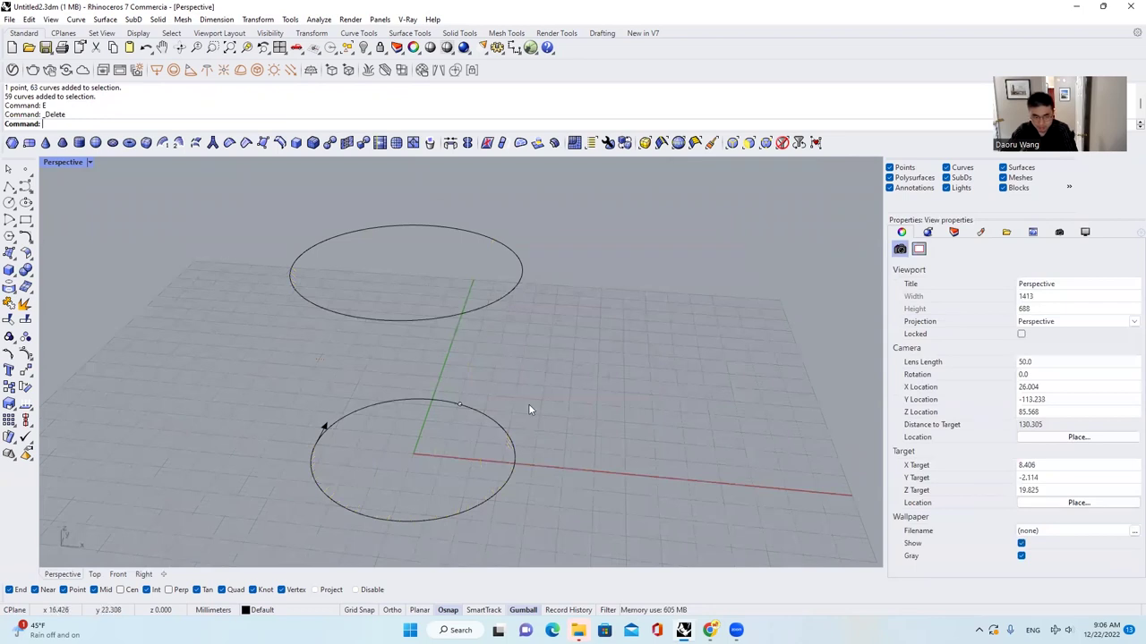
Step: Delete both baked circles in Rhino and bring the Grasshopper window back
{"action": "left_click_drag", "start_coordinate": [523, 423], "coordinate": [488, 385]}
{"action": "type", "text": "e"}
{"action": "key", "text": "space"}
{"action": "left_click_drag", "start_coordinate": [519, 338], "coordinate": [431, 268]}
{"action": "type", "text": "e"}
{"action": "key", "text": "space"}
{"action": "type", "text": "Grasshopper"}
{"action": "key", "text": "space"}
Step: Add a Pipe component beside the Line component at the end of the definition
{"action": "scroll", "coordinate": [598, 405], "scroll_direction": "down", "scroll_amount": 3}
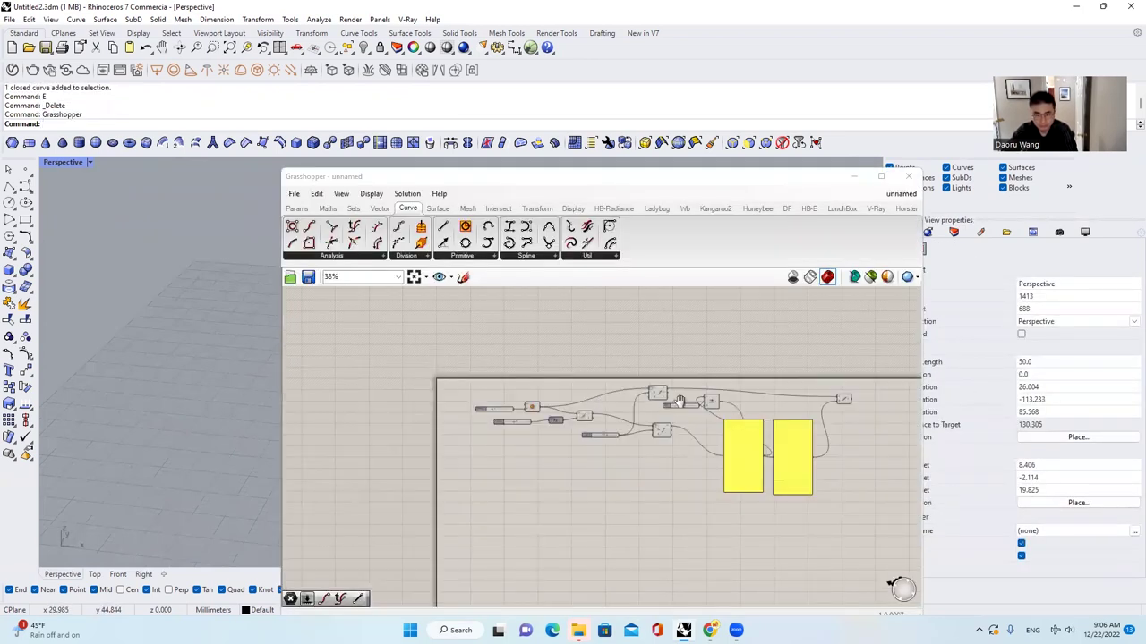
{"action": "scroll", "coordinate": [851, 405], "scroll_direction": "up", "scroll_amount": 2}
{"action": "right_click_drag", "start_coordinate": [851, 406], "coordinate": [741, 380]}
{"action": "scroll", "coordinate": [741, 386], "scroll_direction": "up", "scroll_amount": 4}
{"action": "left_click", "coordinate": [741, 362]}
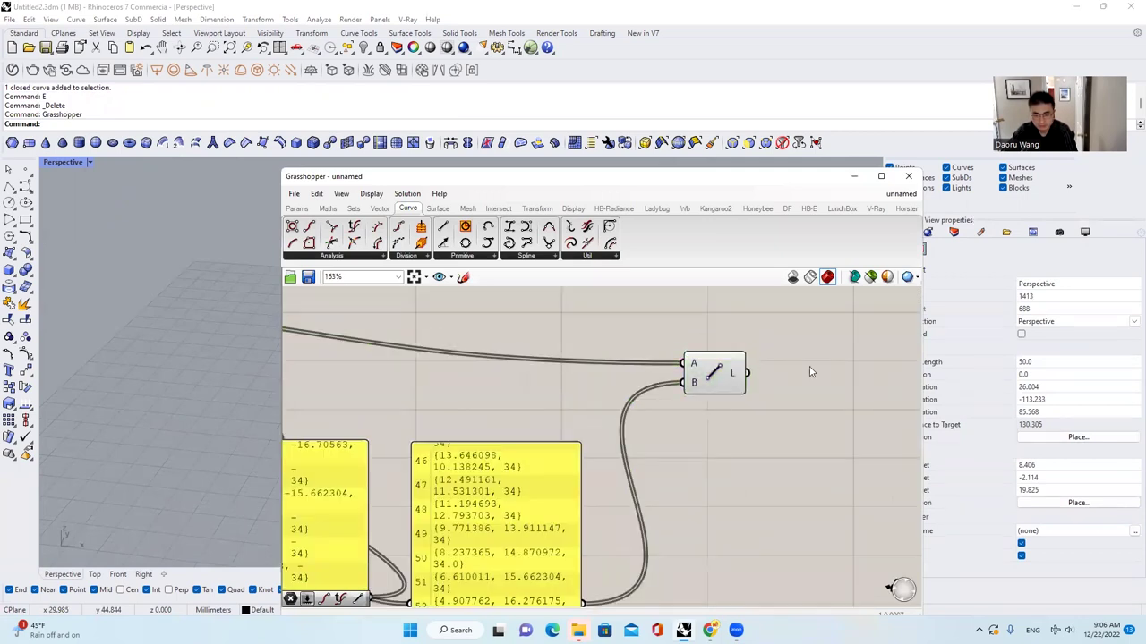
{"action": "double_click", "coordinate": [810, 366]}
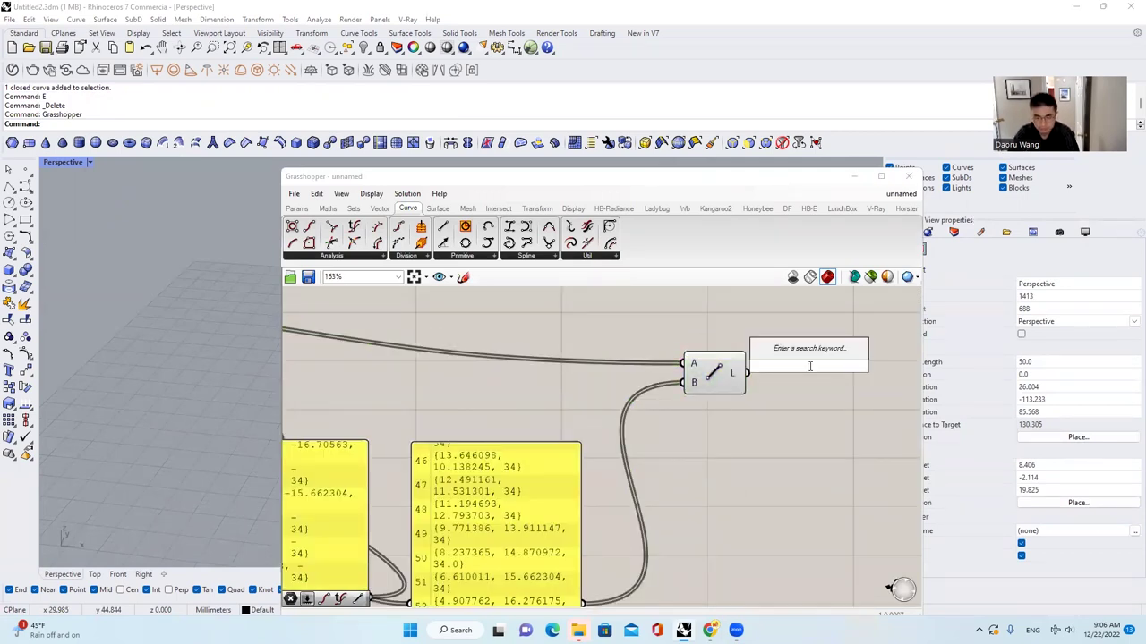
{"action": "type", "text": "pipe"}
{"action": "key", "text": "Return"}
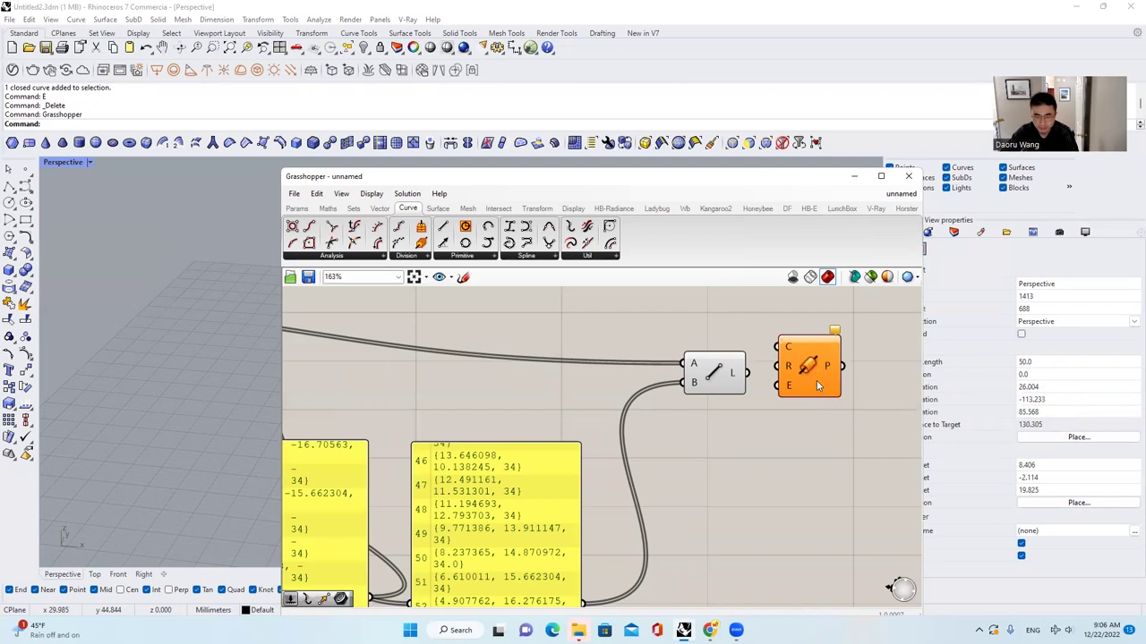
Step: Create a number slider set to 0.2 and feed it into the Pipe component's radius input
{"action": "left_click_drag", "start_coordinate": [816, 386], "coordinate": [853, 439]}
{"action": "right_click_drag", "start_coordinate": [777, 446], "coordinate": [680, 432]}
{"action": "double_click", "coordinate": [680, 431]}
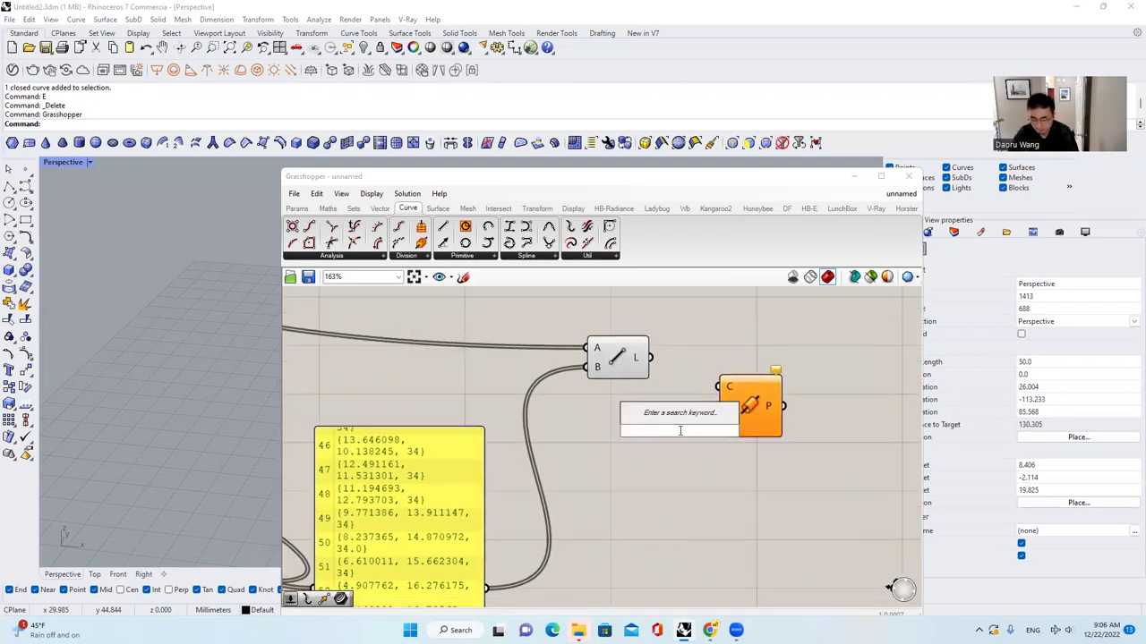
{"action": "key", "text": "Escape"}
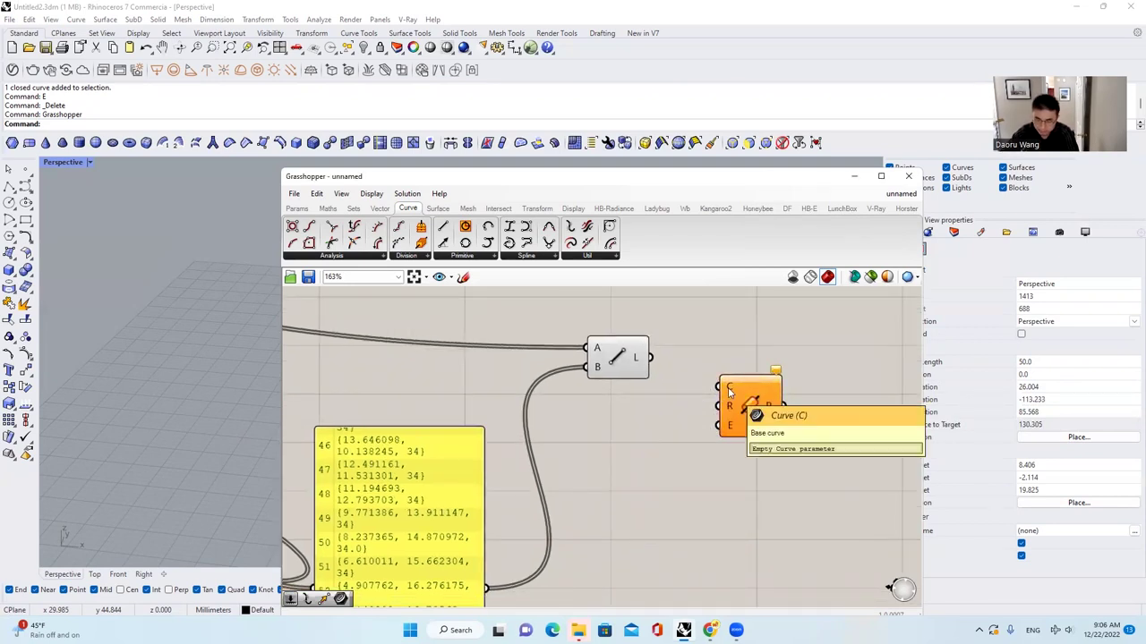
{"action": "double_click", "coordinate": [639, 429]}
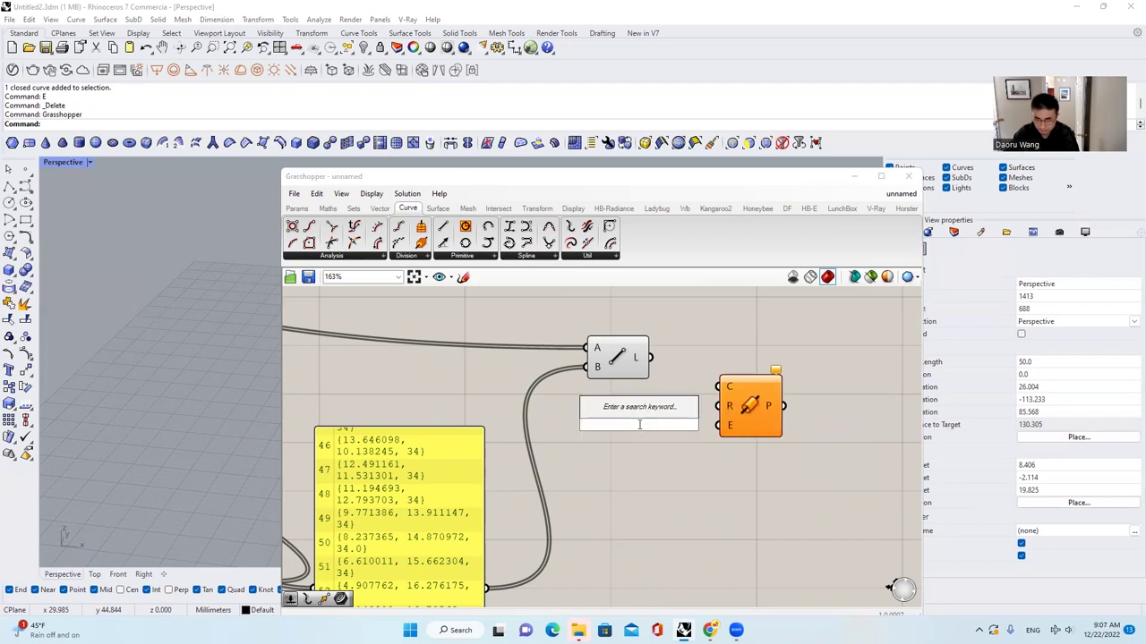
{"action": "type", "text": "0"}
{"action": "key", "text": "Return"}
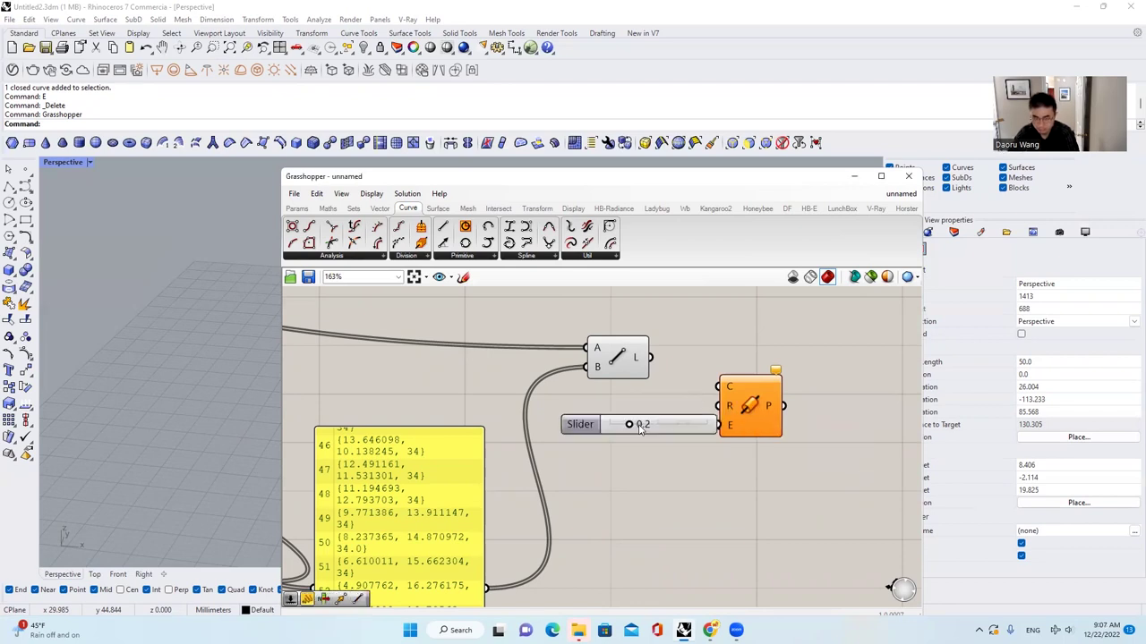
{"action": "left_click_drag", "start_coordinate": [728, 409], "coordinate": [788, 430]}
Step: Set the Pipe component's cap type to Round after trying Flat
{"action": "mouse_move", "coordinate": [786, 435]}
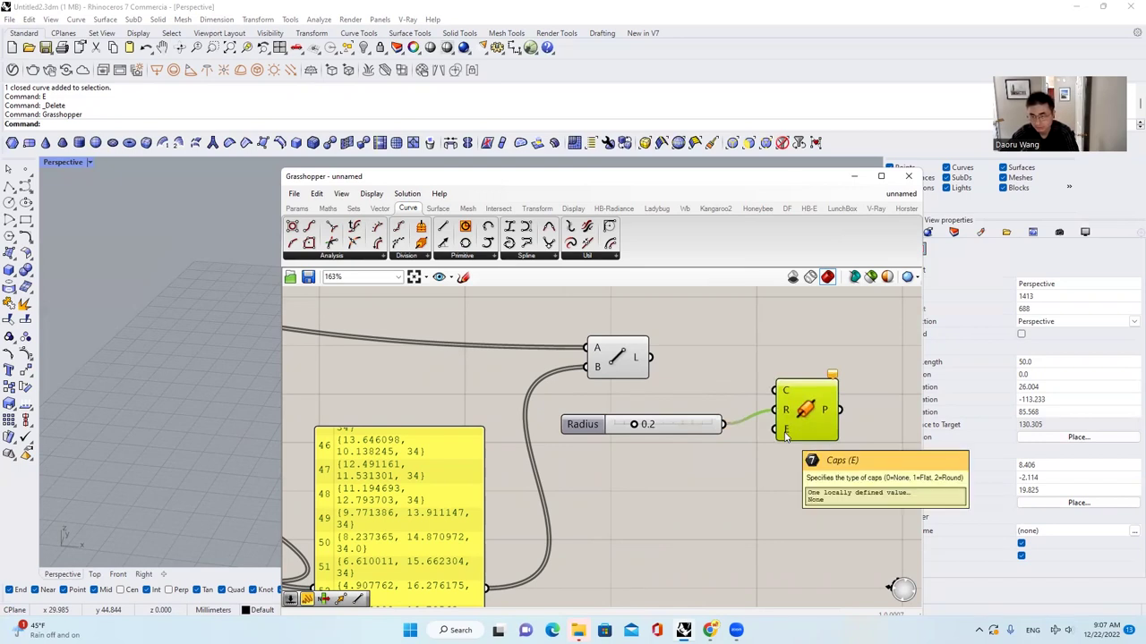
{"action": "right_click", "coordinate": [785, 434]}
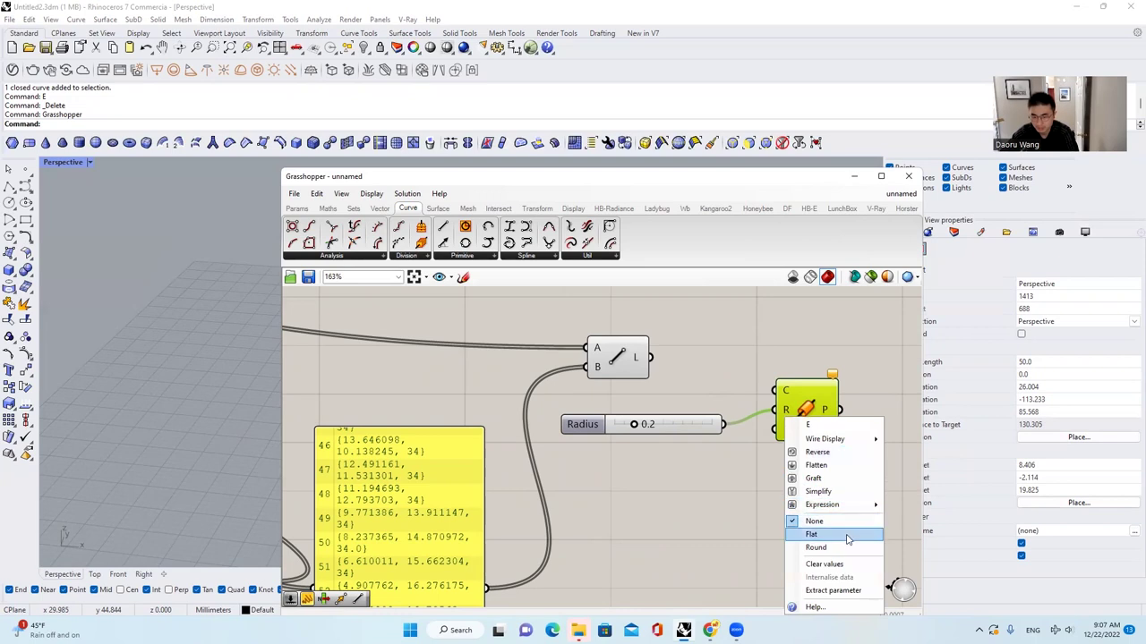
{"action": "left_click", "coordinate": [846, 535]}
{"action": "right_click", "coordinate": [788, 433]}
{"action": "left_click", "coordinate": [825, 548]}
{"action": "left_click", "coordinate": [814, 444]}
Step: Connect the Line output to the Pipe's curve input and move the Grasshopper window aside to reveal the Rhino preview
{"action": "scroll", "coordinate": [803, 412], "scroll_direction": "down", "scroll_amount": 3}
{"action": "left_click_drag", "start_coordinate": [803, 412], "coordinate": [833, 418]}
{"action": "left_click_drag", "start_coordinate": [721, 385], "coordinate": [821, 410]}
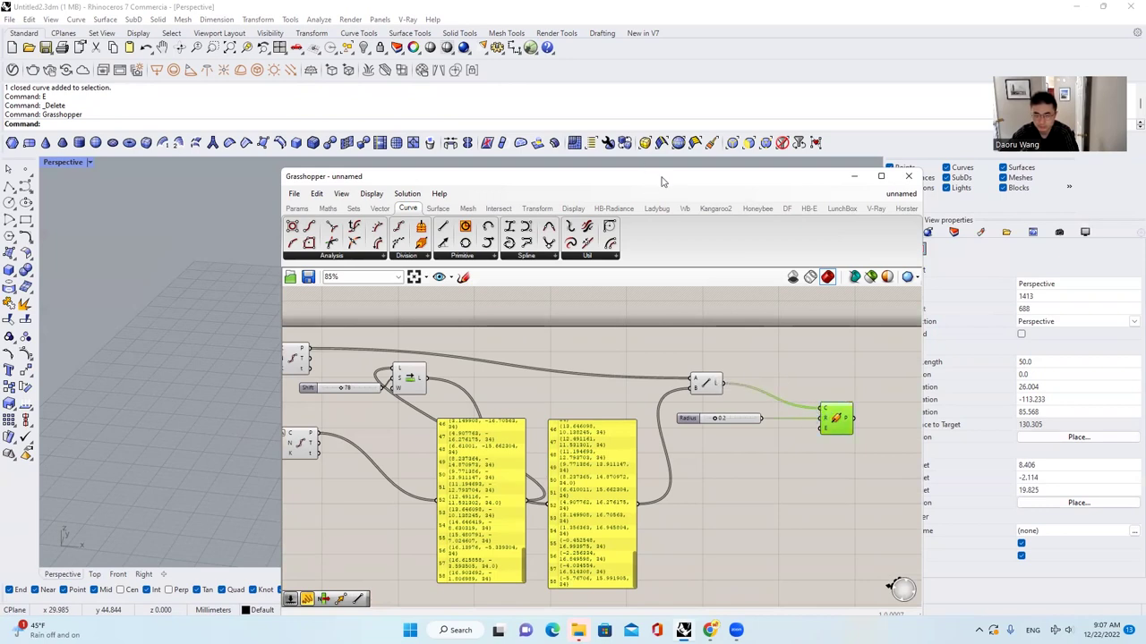
{"action": "left_click_drag", "start_coordinate": [662, 178], "coordinate": [884, 177]}
{"action": "scroll", "coordinate": [403, 329], "scroll_direction": "up", "scroll_amount": 5}
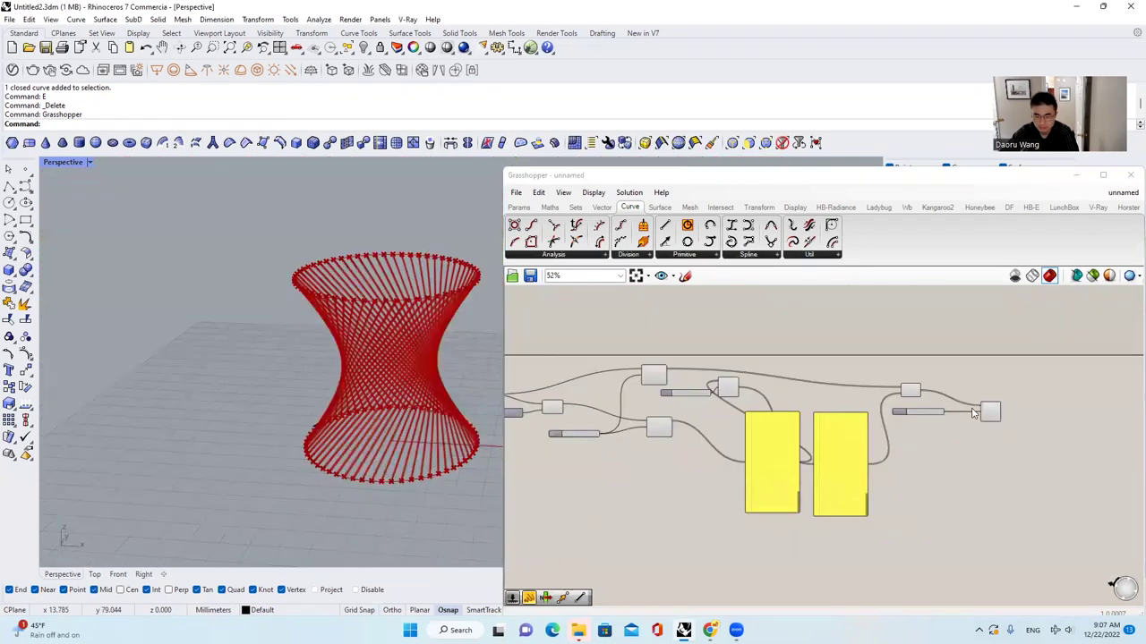
{"action": "scroll", "coordinate": [788, 403], "scroll_direction": "up", "scroll_amount": 3}
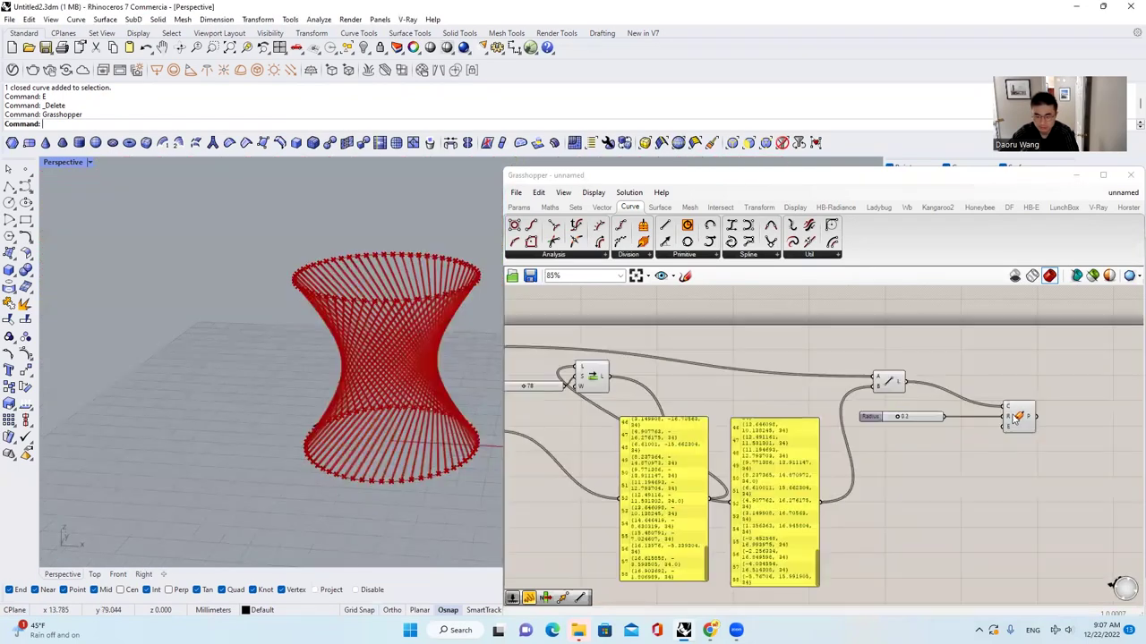
Step: Move the Pipe component near the Shift List component and add the Move component's geometry output to its curve input
{"action": "left_click_drag", "start_coordinate": [1016, 415], "coordinate": [696, 353]}
{"action": "scroll", "coordinate": [695, 403], "scroll_direction": "down", "scroll_amount": 3}
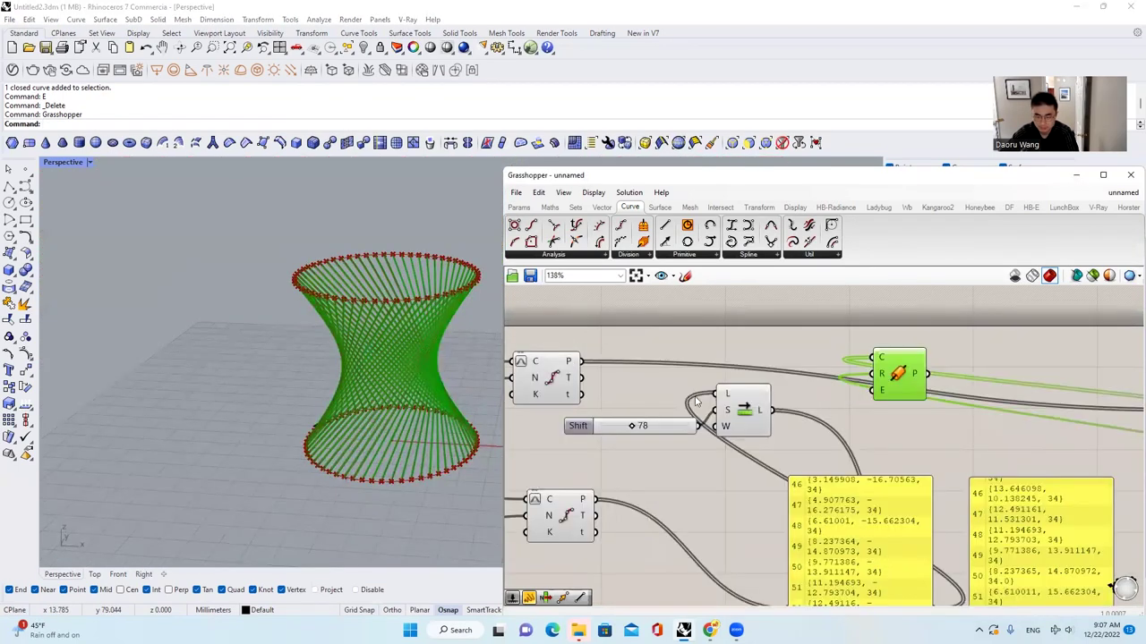
{"action": "scroll", "coordinate": [523, 416], "scroll_direction": "up", "scroll_amount": 1}
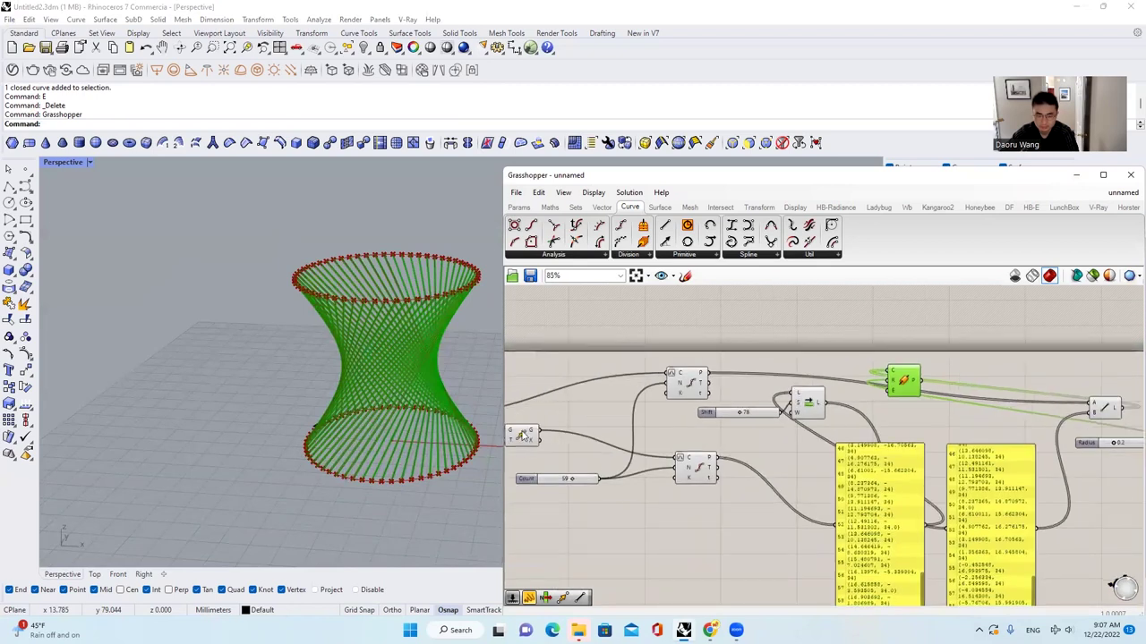
{"action": "left_click", "coordinate": [523, 435]}
{"action": "left_click_drag", "start_coordinate": [538, 433], "coordinate": [947, 361]}
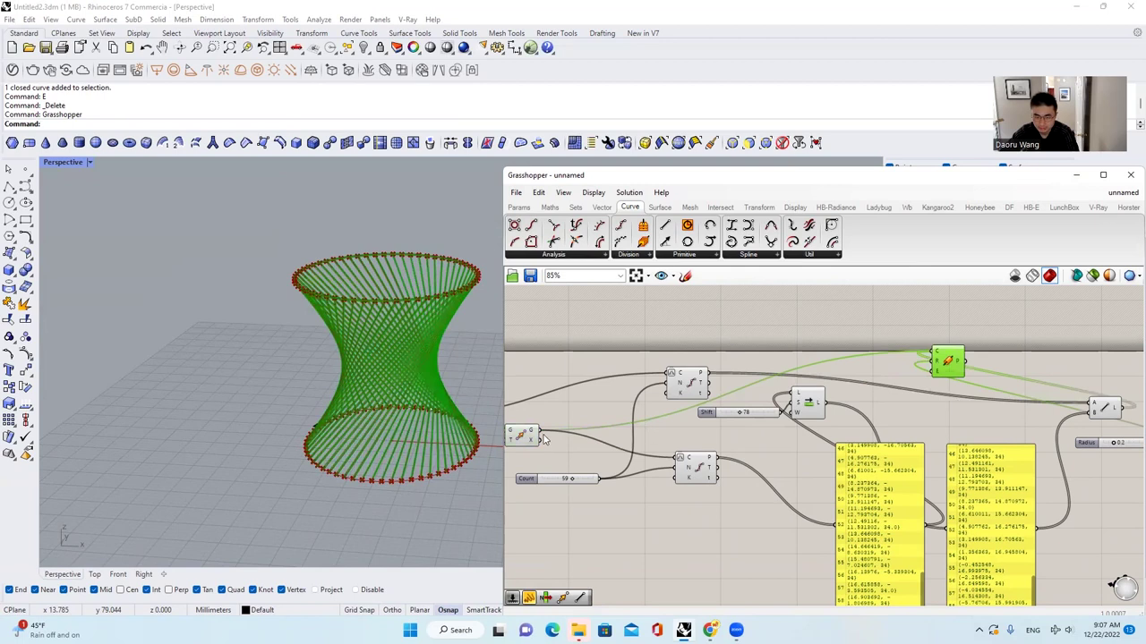
{"action": "scroll", "coordinate": [895, 367], "scroll_direction": "down", "scroll_amount": 1}
{"action": "scroll", "coordinate": [940, 358], "scroll_direction": "up", "scroll_amount": 1}
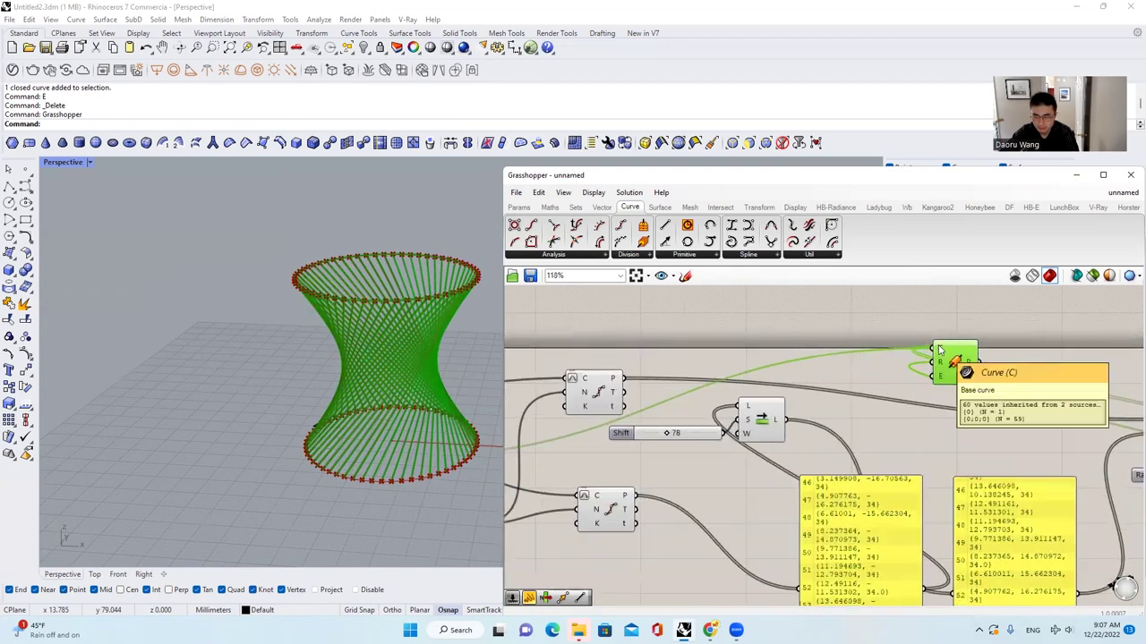
{"action": "scroll", "coordinate": [957, 360], "scroll_direction": "down", "scroll_amount": 1}
Step: Connect the base Circle component's output to the Pipe's curve input
{"action": "left_click_drag", "start_coordinate": [961, 357], "coordinate": [835, 359]}
{"action": "right_click_drag", "start_coordinate": [719, 358], "coordinate": [769, 367]}
{"action": "scroll", "coordinate": [578, 408], "scroll_direction": "up", "scroll_amount": 3}
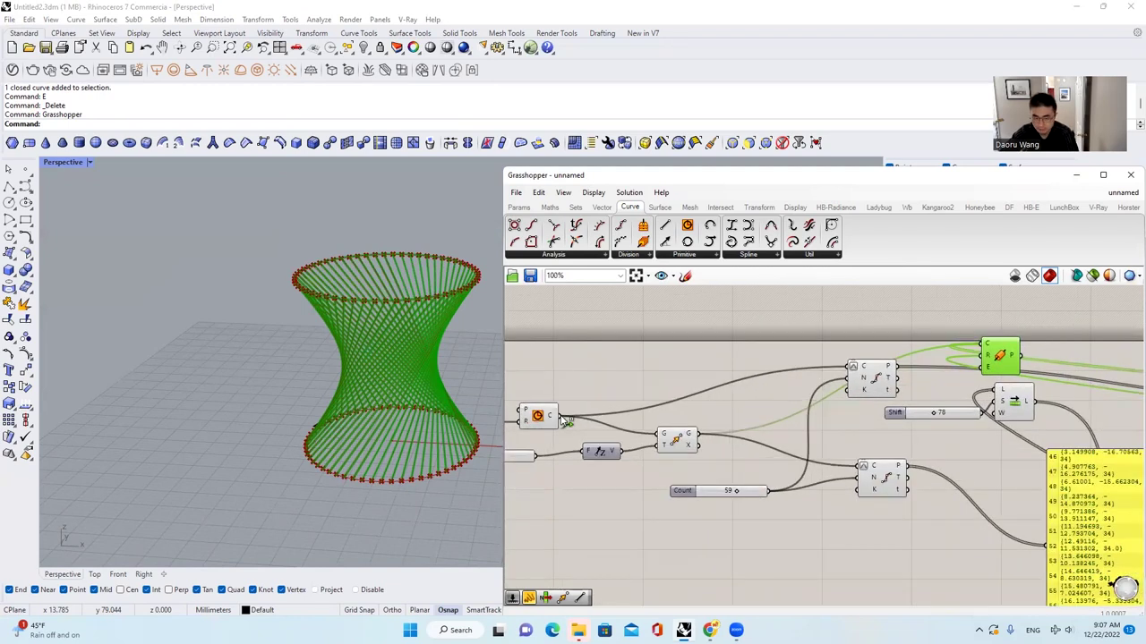
{"action": "left_click_drag", "start_coordinate": [558, 417], "coordinate": [1056, 334]}
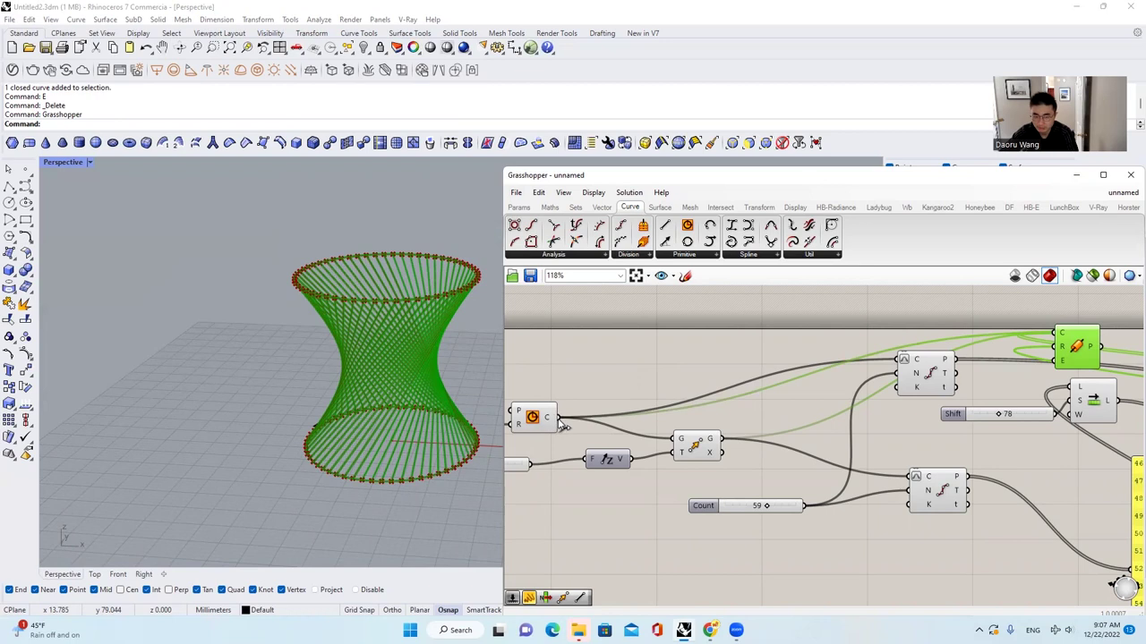
{"action": "left_click_drag", "start_coordinate": [558, 417], "coordinate": [1058, 334]}
{"action": "right_click_drag", "start_coordinate": [1065, 354], "coordinate": [936, 344]}
{"action": "scroll", "coordinate": [935, 344], "scroll_direction": "up", "scroll_amount": 2}
{"action": "left_click_drag", "start_coordinate": [940, 347], "coordinate": [926, 351]}
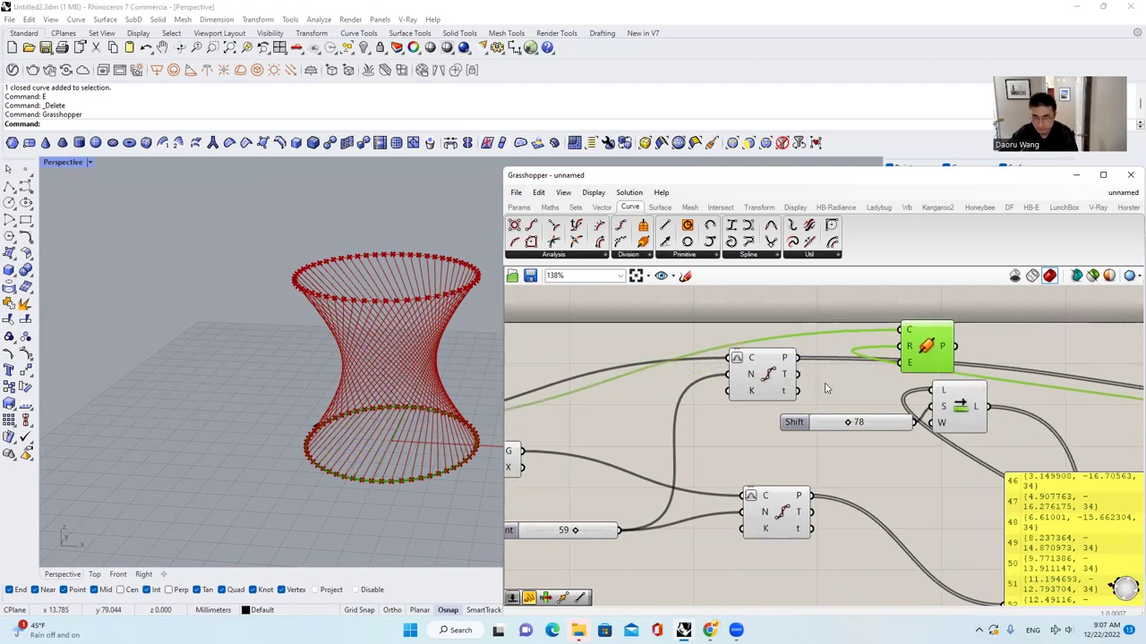
Step: Reconnect the Move and Line outputs to the Pipe's curve input and place the component back beside the Radius slider
{"action": "scroll", "coordinate": [826, 387], "scroll_direction": "down", "scroll_amount": 2}
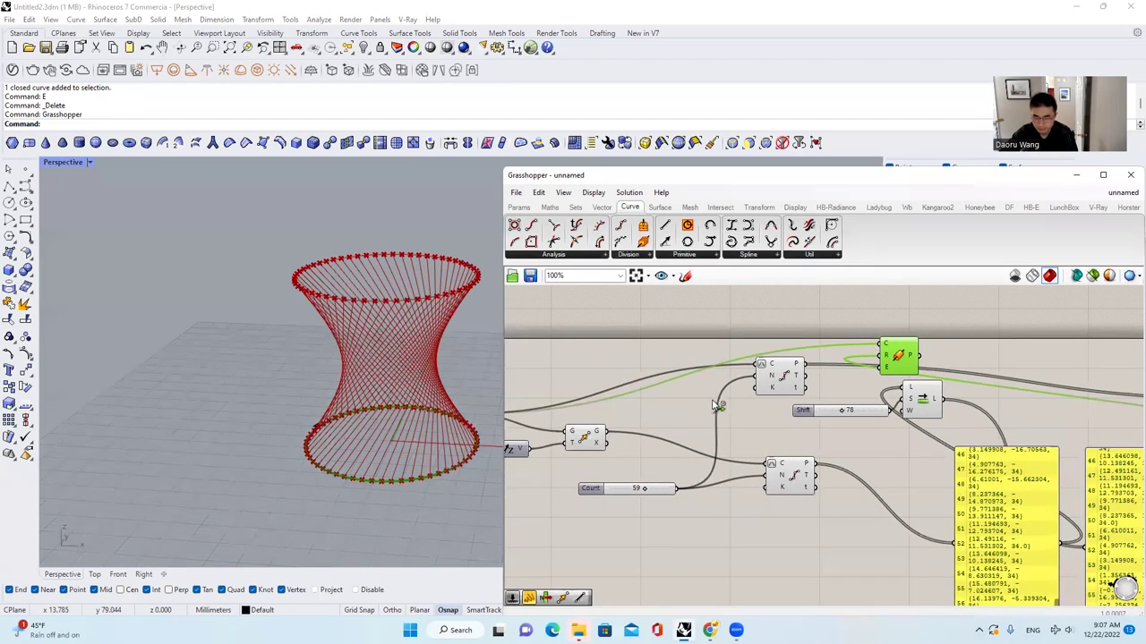
{"action": "right_click_drag", "start_coordinate": [859, 389], "coordinate": [633, 389]}
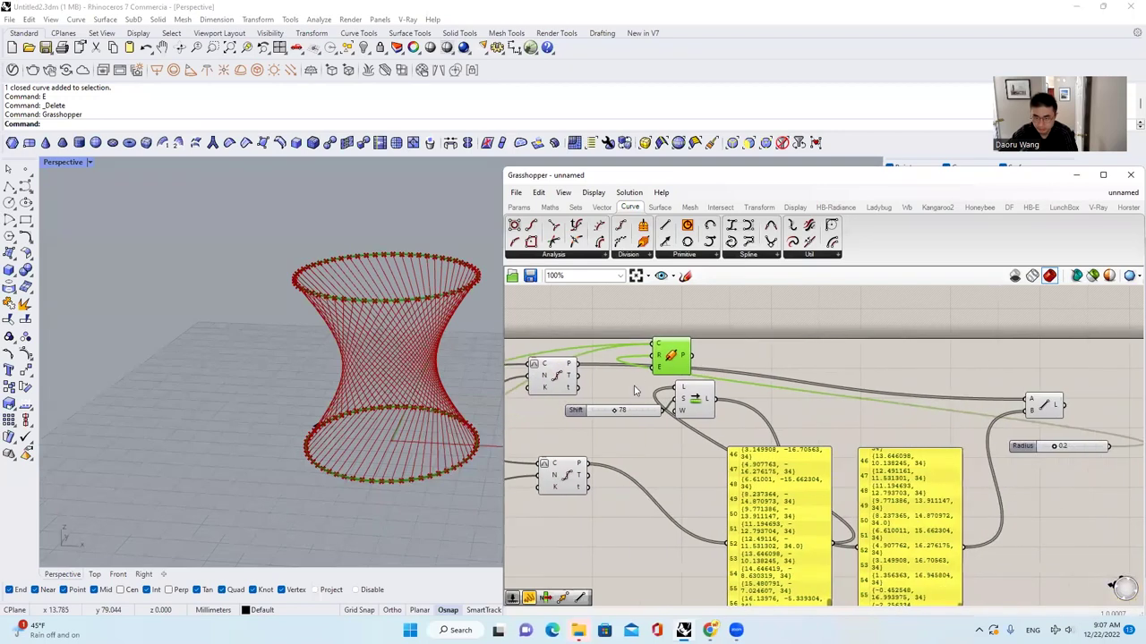
{"action": "left_click_drag", "start_coordinate": [682, 363], "coordinate": [1096, 463]}
{"action": "right_click_drag", "start_coordinate": [1096, 463], "coordinate": [872, 464]}
{"action": "scroll", "coordinate": [873, 464], "scroll_direction": "up", "scroll_amount": 3}
{"action": "left_click_drag", "start_coordinate": [873, 464], "coordinate": [972, 389]}
{"action": "left_click_drag", "start_coordinate": [819, 369], "coordinate": [944, 375]}
{"action": "left_click", "coordinate": [959, 359]}
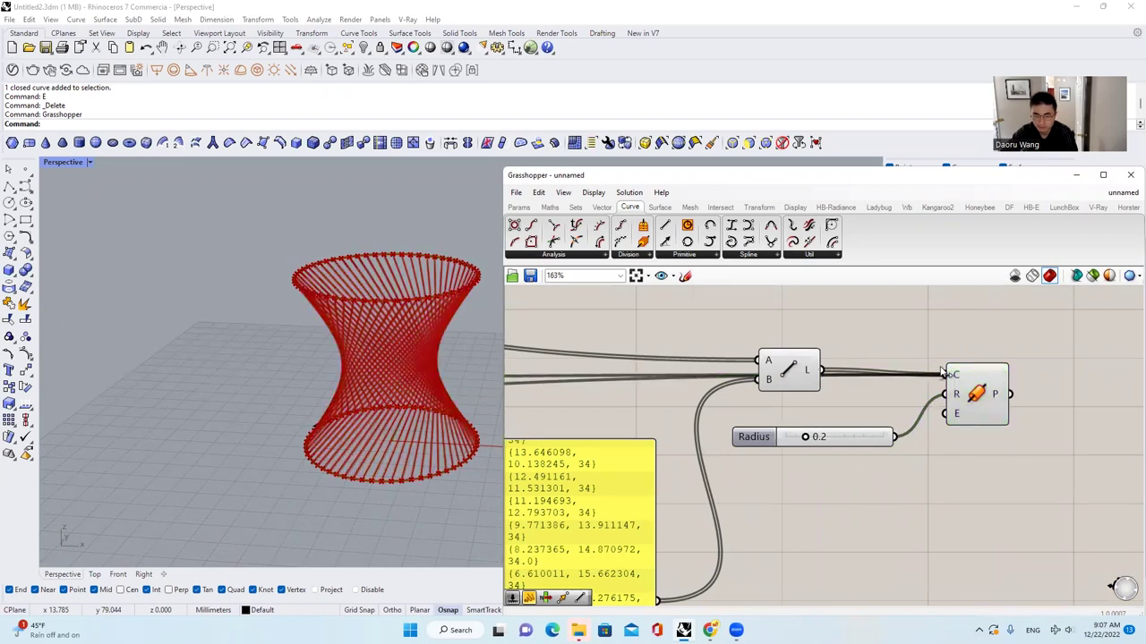
Step: Bake the Pipe component's geometry into Rhino and reposition the Grasshopper window
{"action": "left_click", "coordinate": [978, 400]}
{"action": "middle_click", "coordinate": [980, 399]}
{"action": "left_click", "coordinate": [1003, 418]}
{"action": "left_click", "coordinate": [993, 299]}
{"action": "left_click_drag", "start_coordinate": [953, 176], "coordinate": [824, 180]}
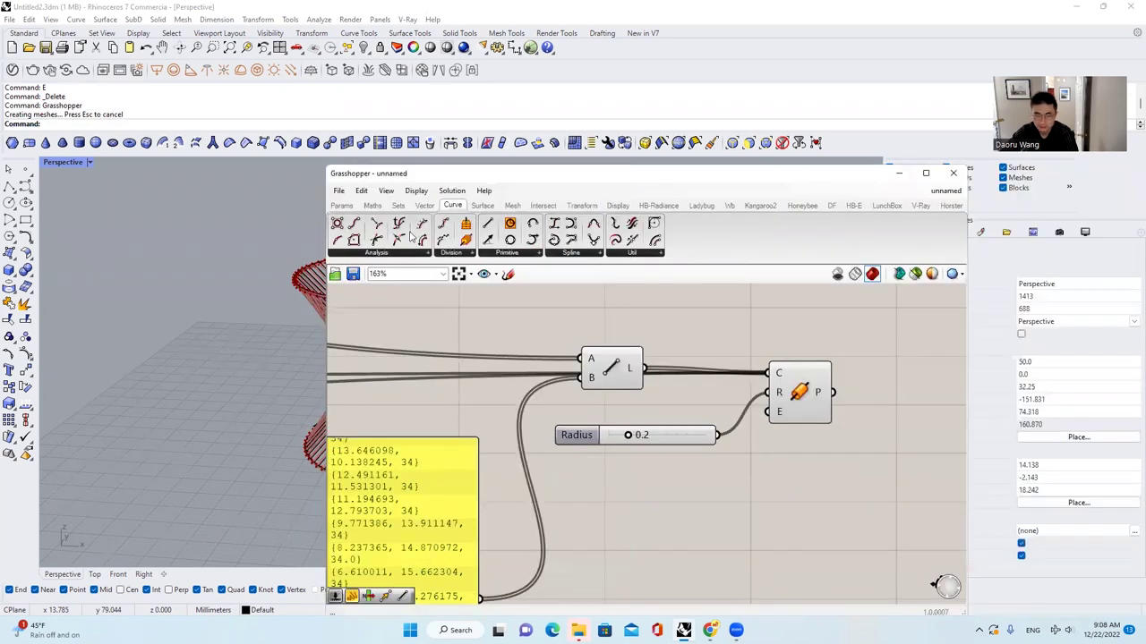
Step: Save the definition as unnamed.gh in a new folder named 1st_lec inside the arc folder
{"action": "left_click", "coordinate": [353, 274]}
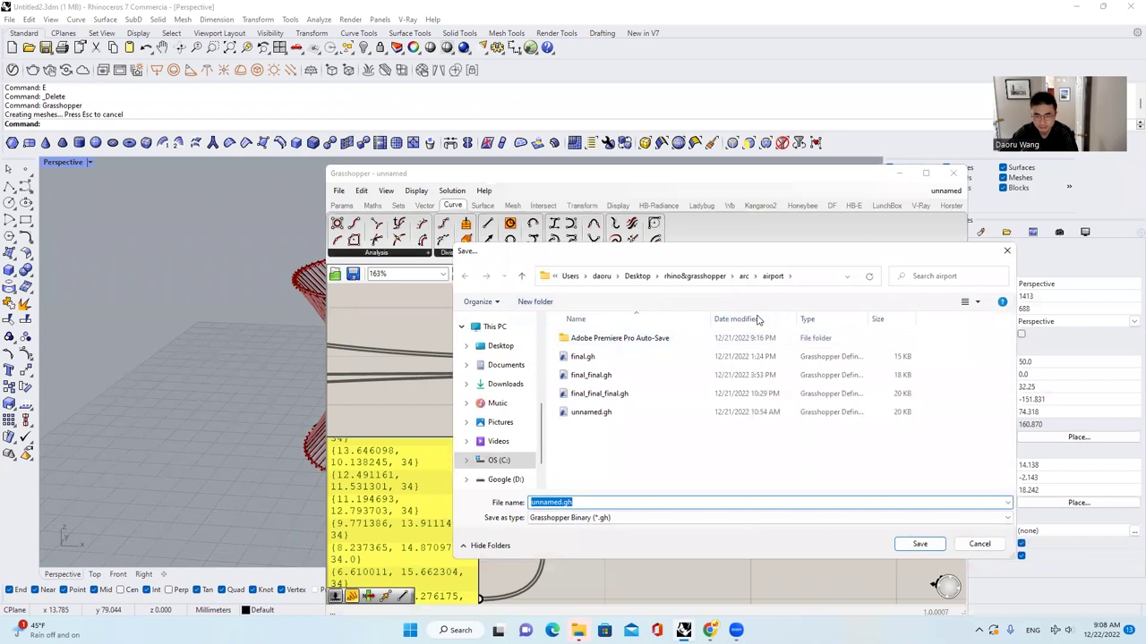
{"action": "left_click", "coordinate": [743, 276]}
{"action": "right_click", "coordinate": [708, 380]}
{"action": "mouse_move", "coordinate": [794, 489]}
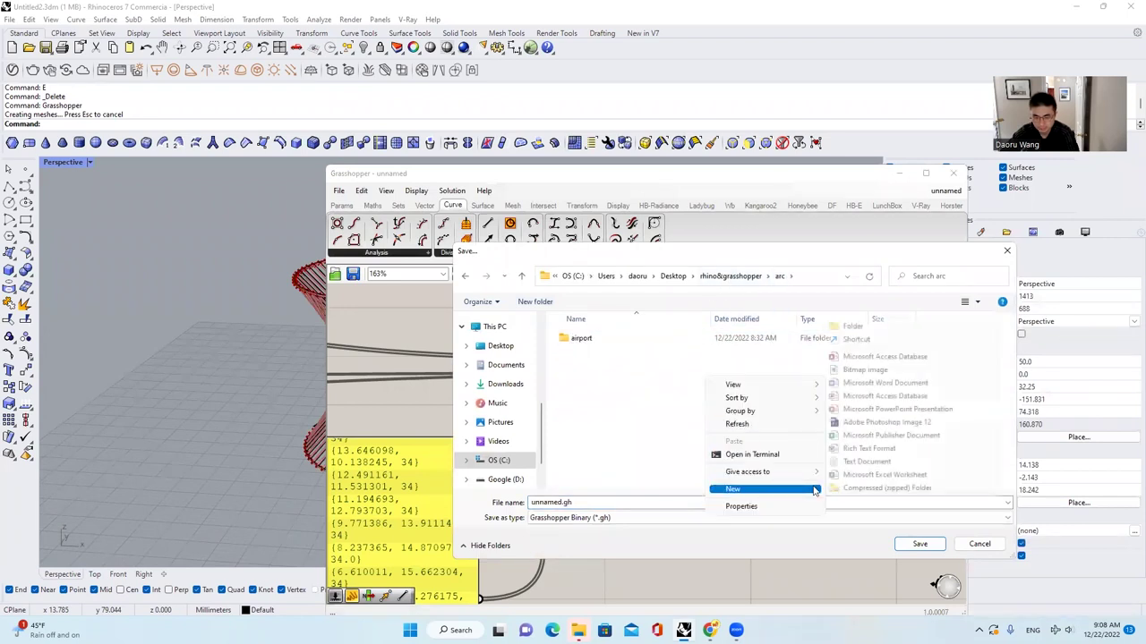
{"action": "left_click", "coordinate": [895, 328]}
{"action": "type", "text": "1st_lec"}
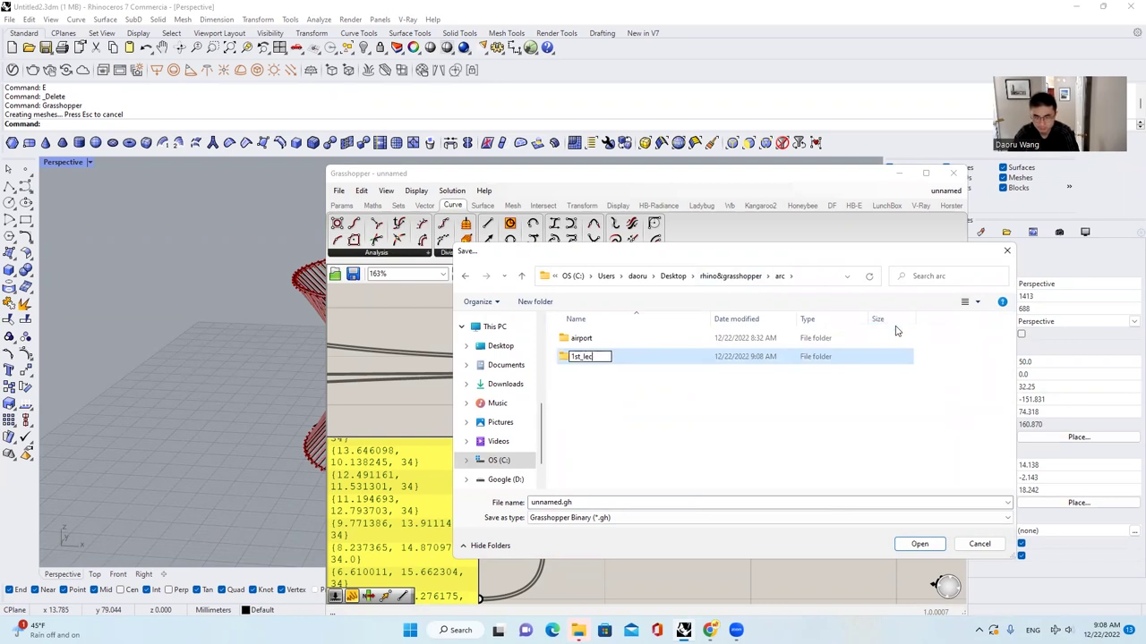
{"action": "key", "text": "Return"}
{"action": "key", "text": "Return"}
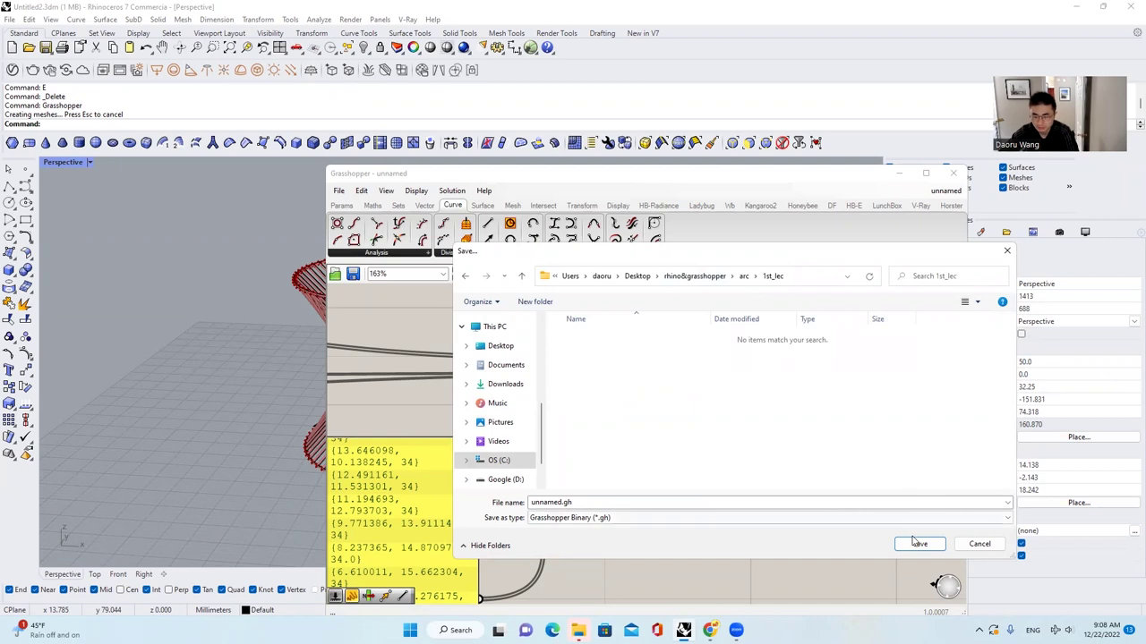
{"action": "left_click", "coordinate": [915, 543]}
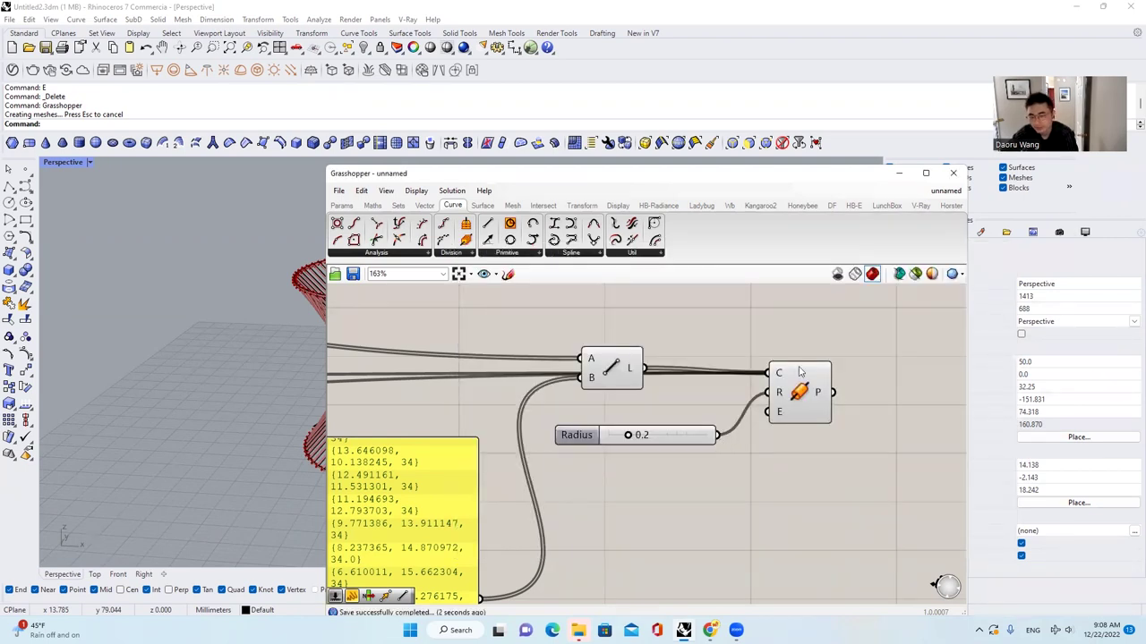
Step: Move the Grasshopper window off the model and shift the Pipe component slightly above the Line component's level
{"action": "scroll", "coordinate": [828, 394], "scroll_direction": "down", "scroll_amount": 3}
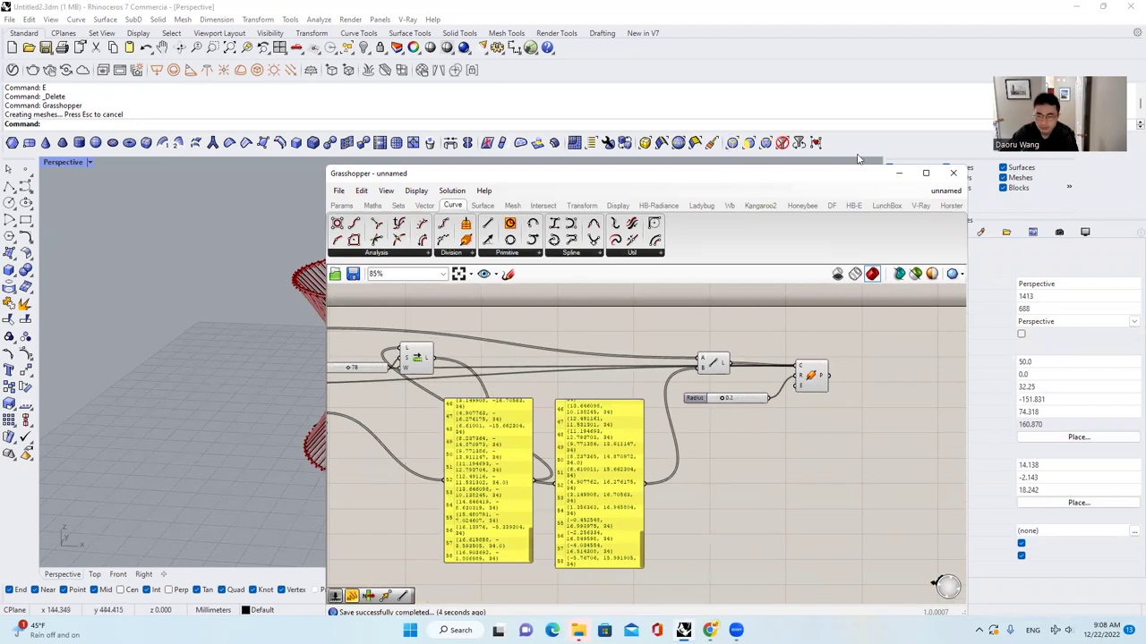
{"action": "left_click_drag", "start_coordinate": [743, 181], "coordinate": [857, 159]}
{"action": "scroll", "coordinate": [921, 349], "scroll_direction": "up", "scroll_amount": 2}
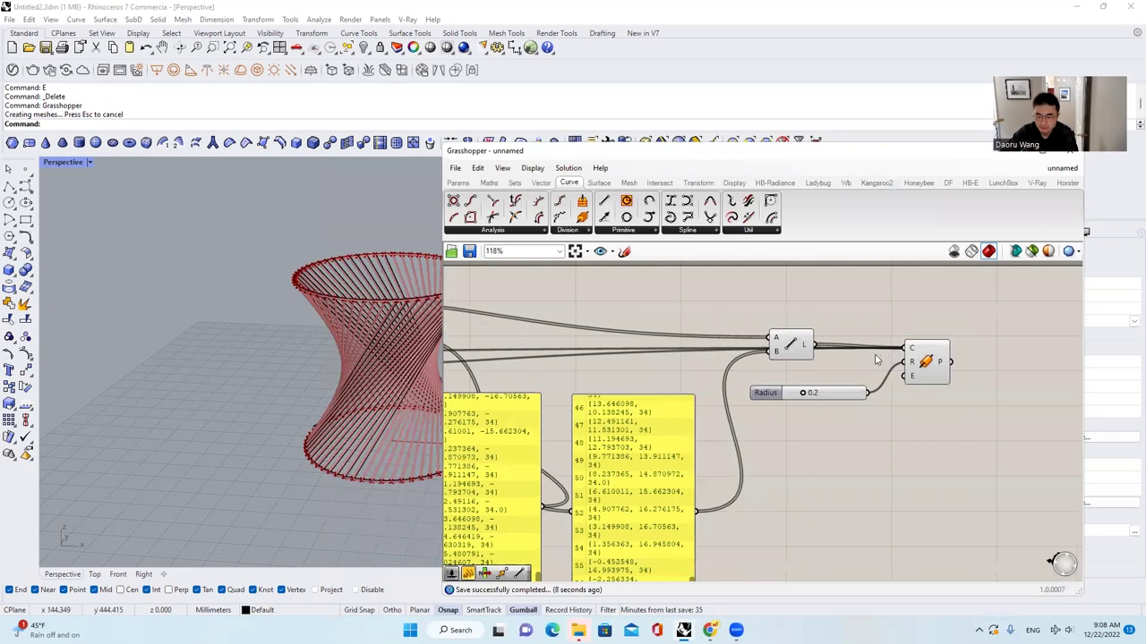
{"action": "scroll", "coordinate": [789, 338], "scroll_direction": "down", "scroll_amount": 2}
{"action": "scroll", "coordinate": [947, 344], "scroll_direction": "up", "scroll_amount": 2}
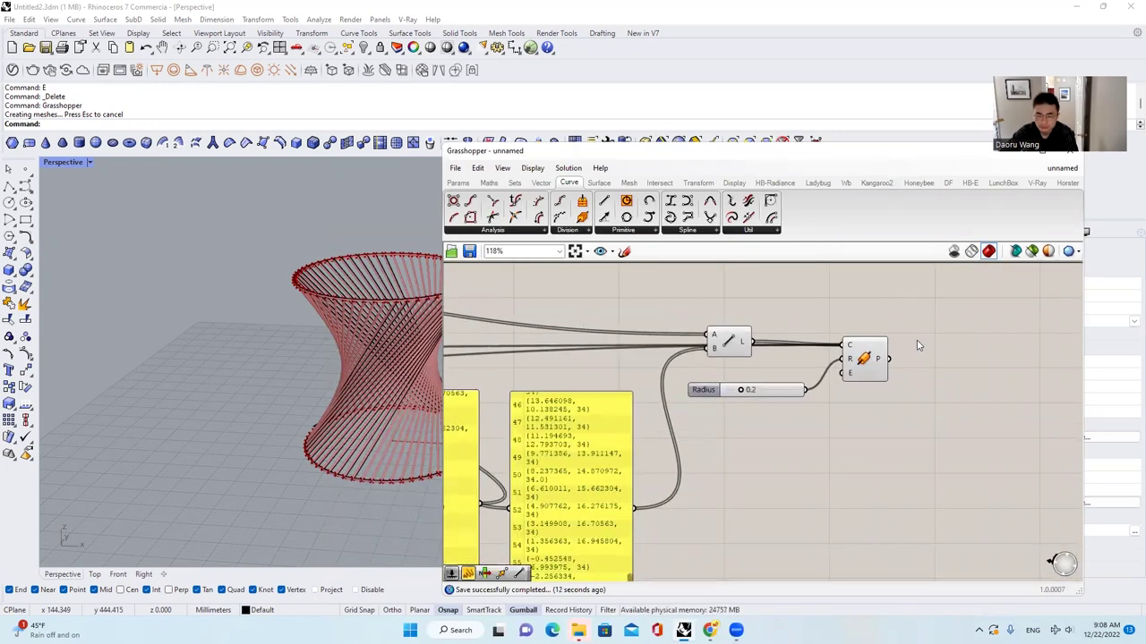
{"action": "scroll", "coordinate": [898, 343], "scroll_direction": "up", "scroll_amount": 2}
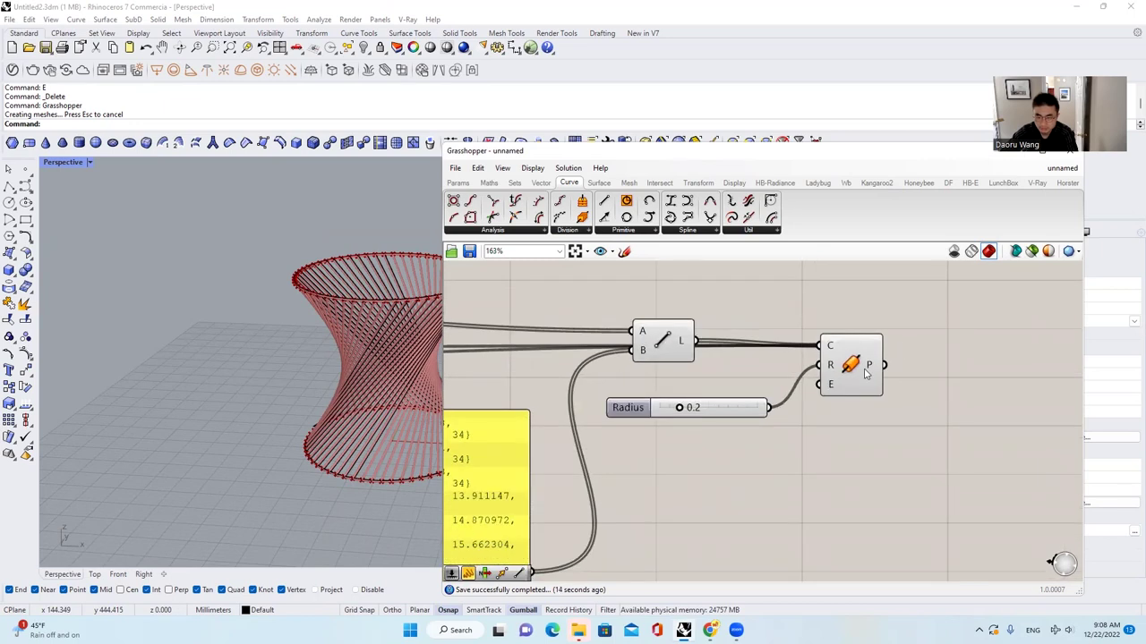
{"action": "left_click", "coordinate": [894, 340]}
{"action": "left_click_drag", "start_coordinate": [896, 335], "coordinate": [892, 332]}
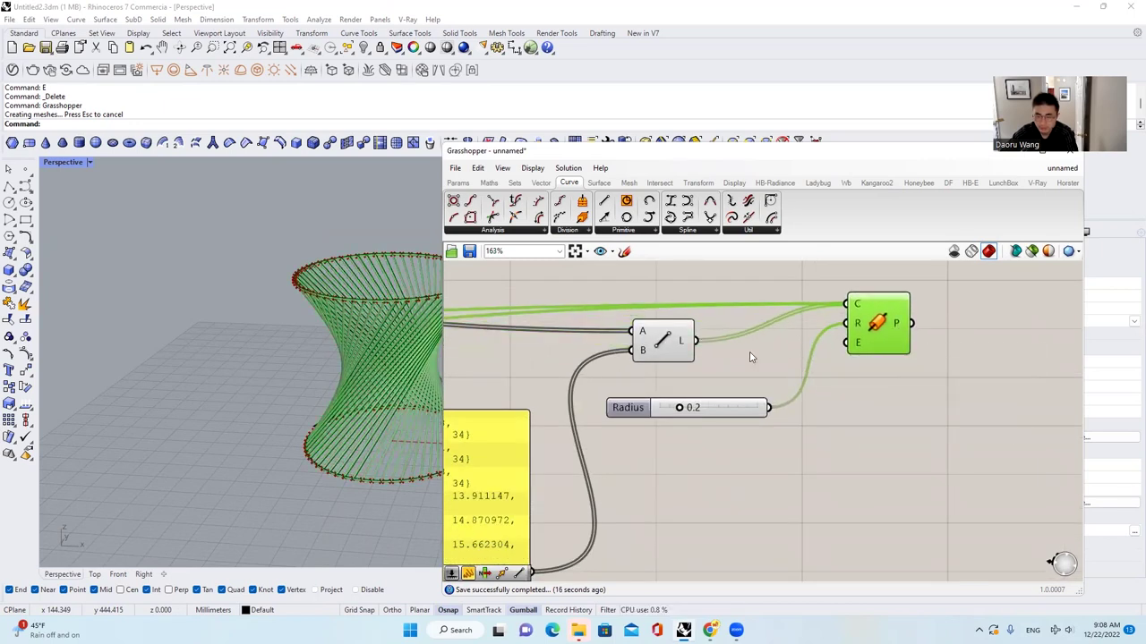
{"action": "scroll", "coordinate": [852, 358], "scroll_direction": "down", "scroll_amount": 2}
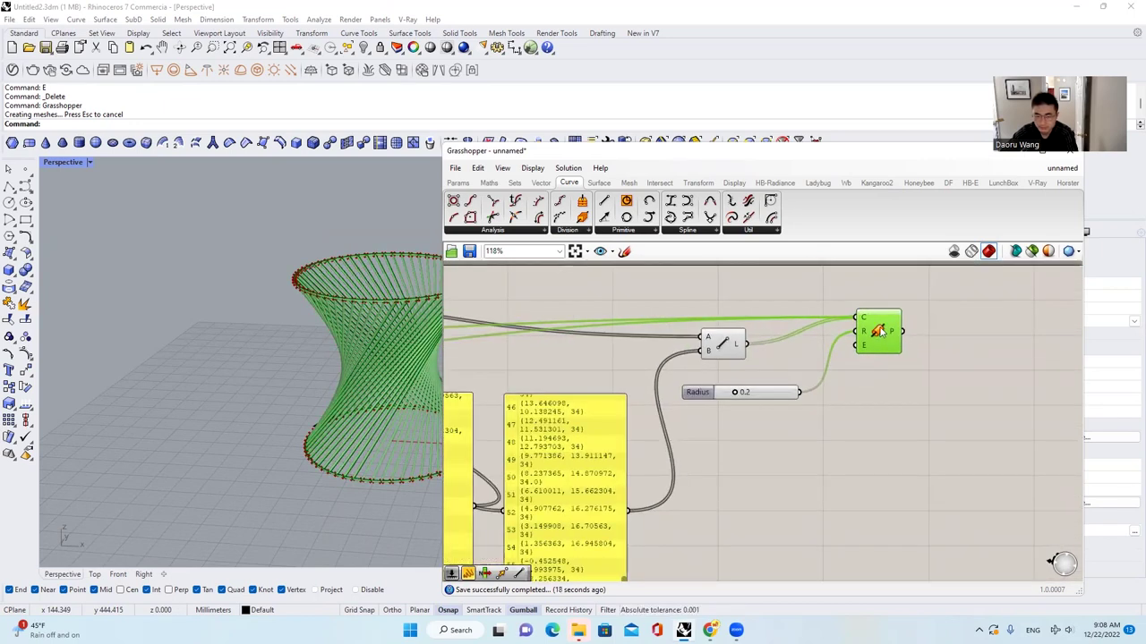
Step: Move the Grasshopper window aside, close it and view the baked structure in the Rhino Perspective viewport from above
{"action": "left_click_drag", "start_coordinate": [766, 177], "coordinate": [593, 192]}
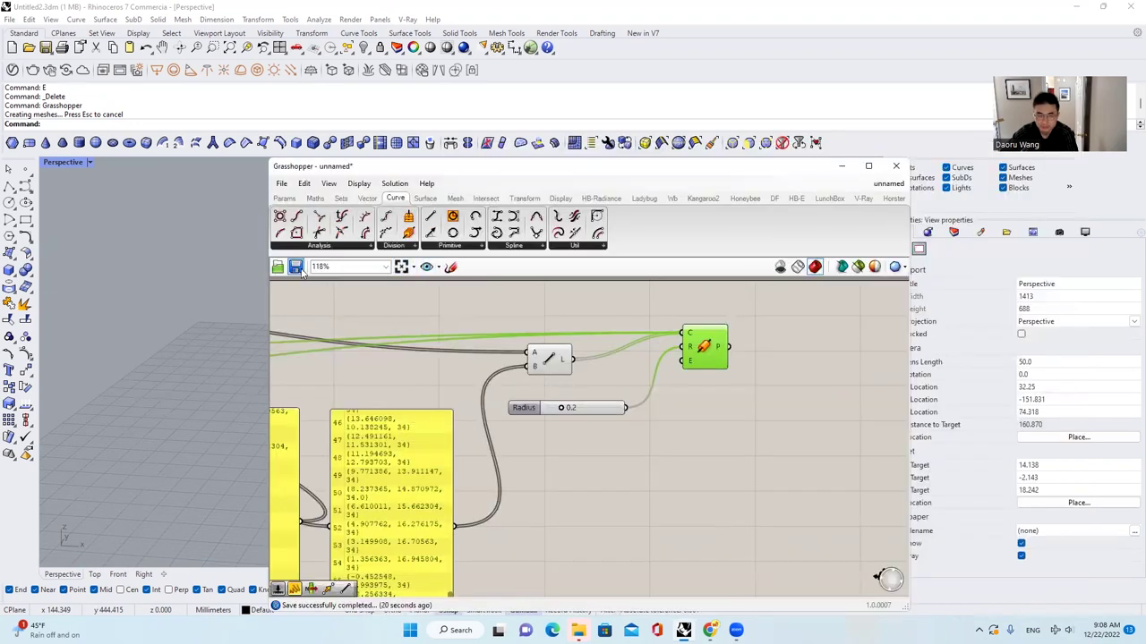
{"action": "left_click", "coordinate": [905, 170]}
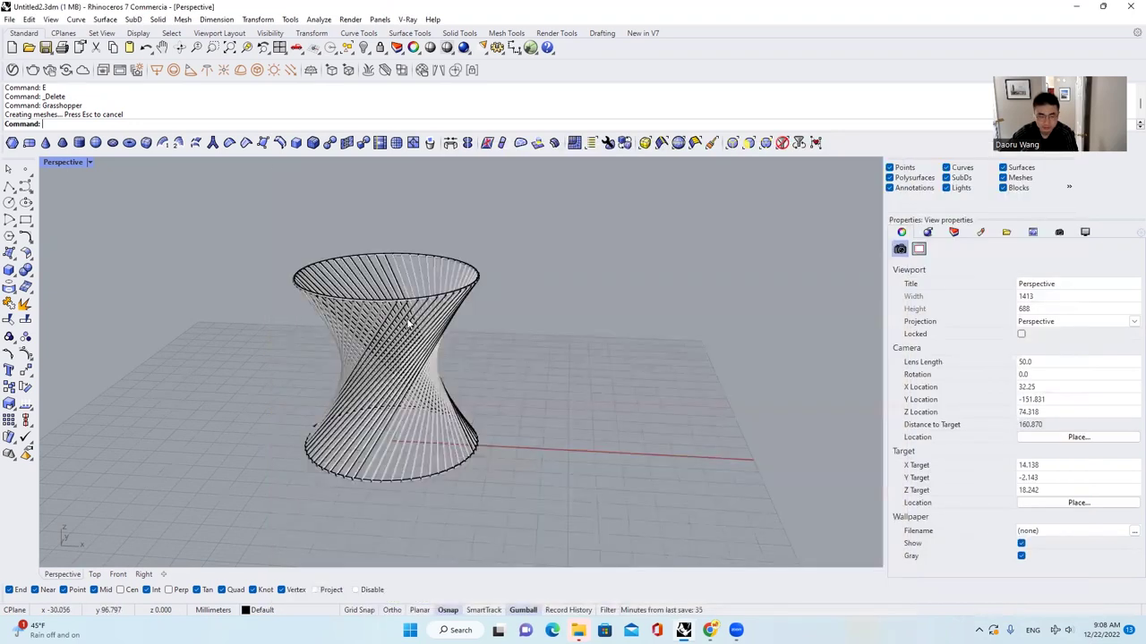
{"action": "scroll", "coordinate": [360, 307], "scroll_direction": "up", "scroll_amount": 4}
{"action": "right_click_drag", "start_coordinate": [435, 327], "coordinate": [450, 299]}
{"action": "right_click_drag", "start_coordinate": [505, 418], "coordinate": [498, 452]}
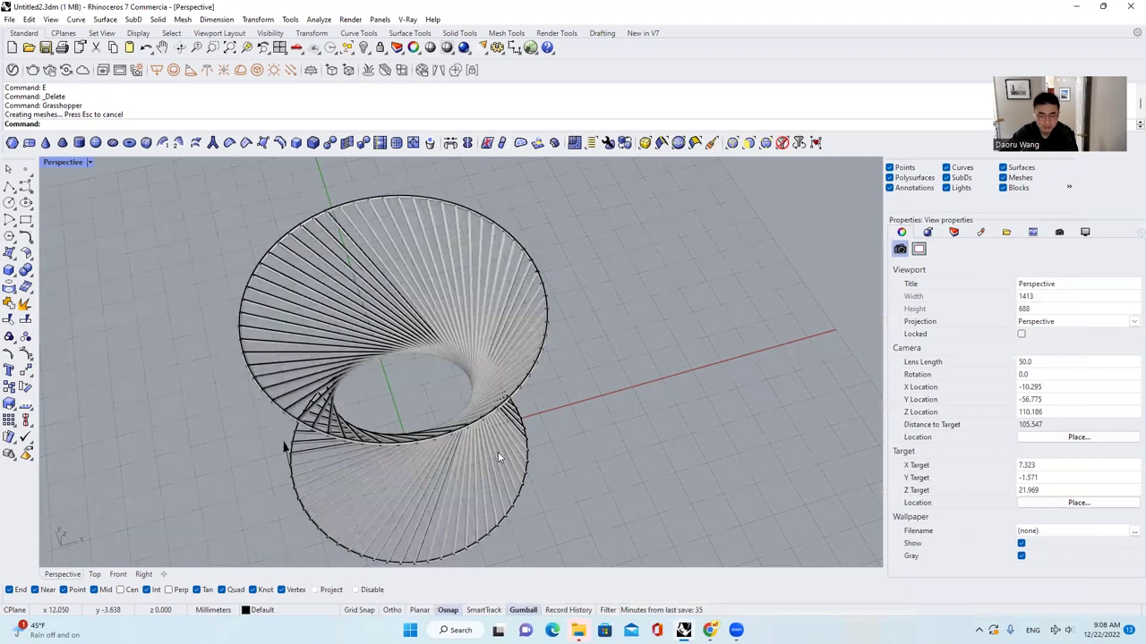
Step: Select all the straight diagonal pipes of the baked structure, group them and clear the selection
{"action": "left_click", "coordinate": [416, 382]}
{"action": "right_click_drag", "start_coordinate": [415, 382], "coordinate": [509, 370]}
{"action": "key", "text": "ctrl+a"}
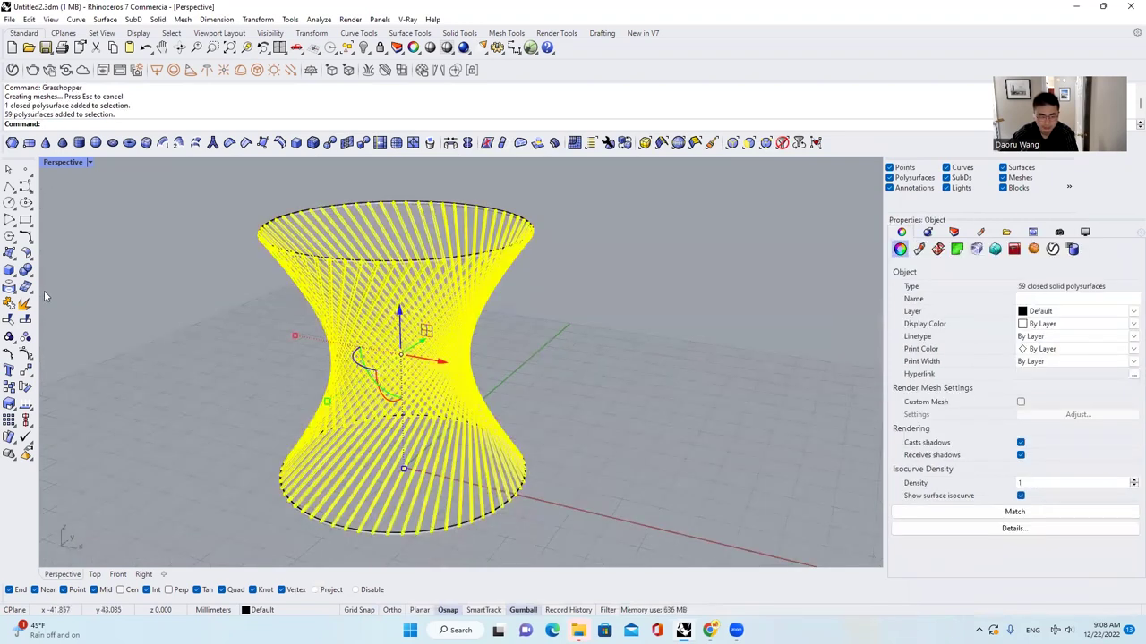
{"action": "right_click_drag", "start_coordinate": [119, 318], "coordinate": [55, 329]}
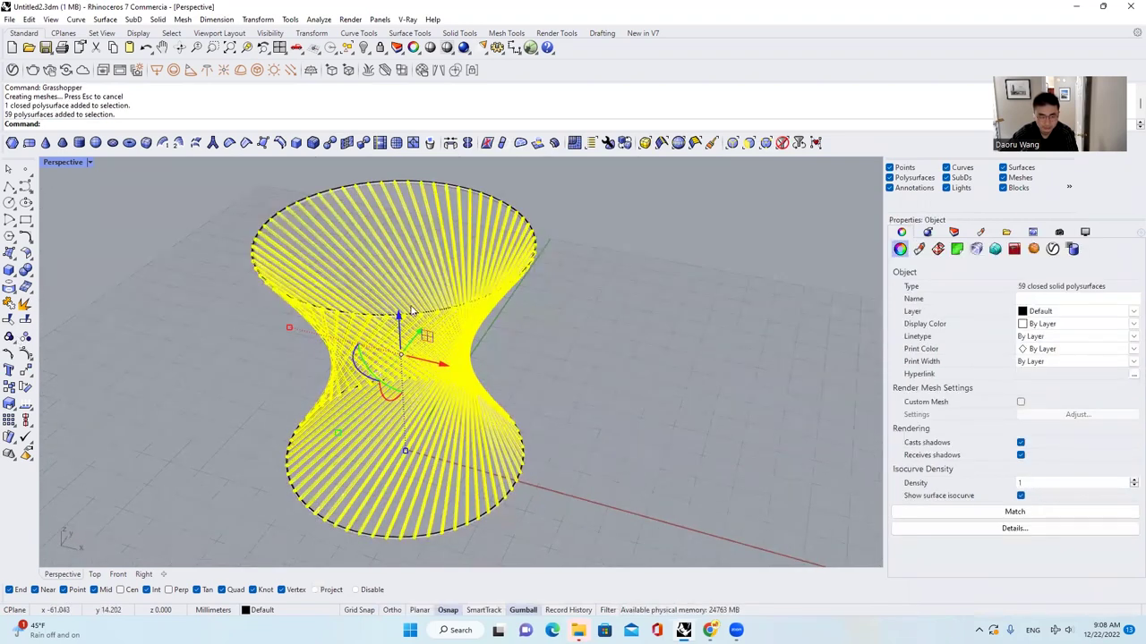
{"action": "key", "text": "ctrl+g"}
{"action": "left_click", "coordinate": [487, 321]}
Step: Set the Perspective viewport to Rendered display, inspect the structure and check the pipe group by selecting and deselecting it
{"action": "scroll", "coordinate": [488, 320], "scroll_direction": "down", "scroll_amount": 4}
{"action": "left_click", "coordinate": [91, 162]}
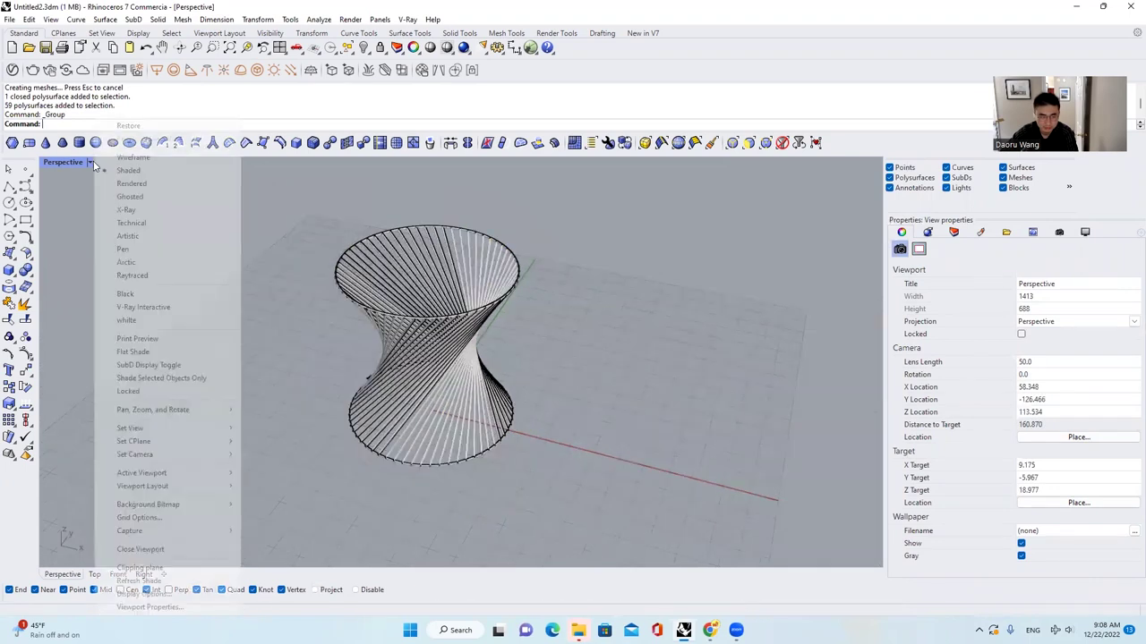
{"action": "left_click", "coordinate": [131, 183]}
{"action": "scroll", "coordinate": [386, 276], "scroll_direction": "up", "scroll_amount": 4}
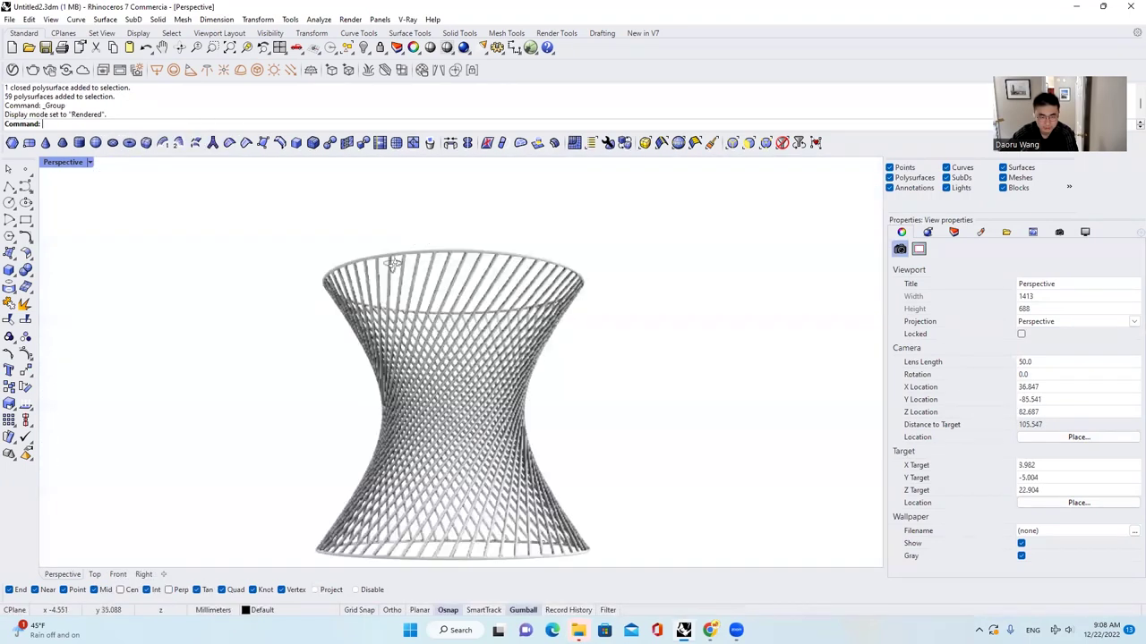
{"action": "right_click_drag", "start_coordinate": [387, 277], "coordinate": [563, 320]}
{"action": "scroll", "coordinate": [569, 279], "scroll_direction": "down", "scroll_amount": 4}
{"action": "scroll", "coordinate": [585, 350], "scroll_direction": "up", "scroll_amount": 3}
{"action": "left_click", "coordinate": [400, 343]}
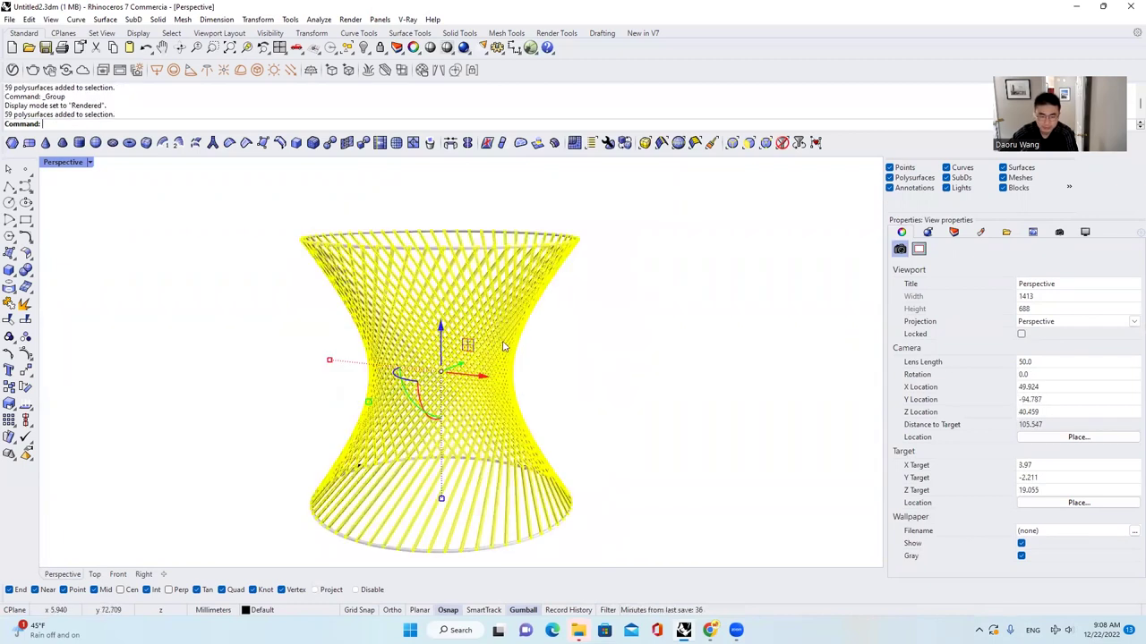
{"action": "left_click", "coordinate": [568, 370]}
Step: Select the whole structure, including both end rings, and scale it only vertically into a tall, slender tower
{"action": "right_click_drag", "start_coordinate": [567, 370], "coordinate": [555, 394]}
{"action": "left_click_drag", "start_coordinate": [555, 394], "coordinate": [452, 336]}
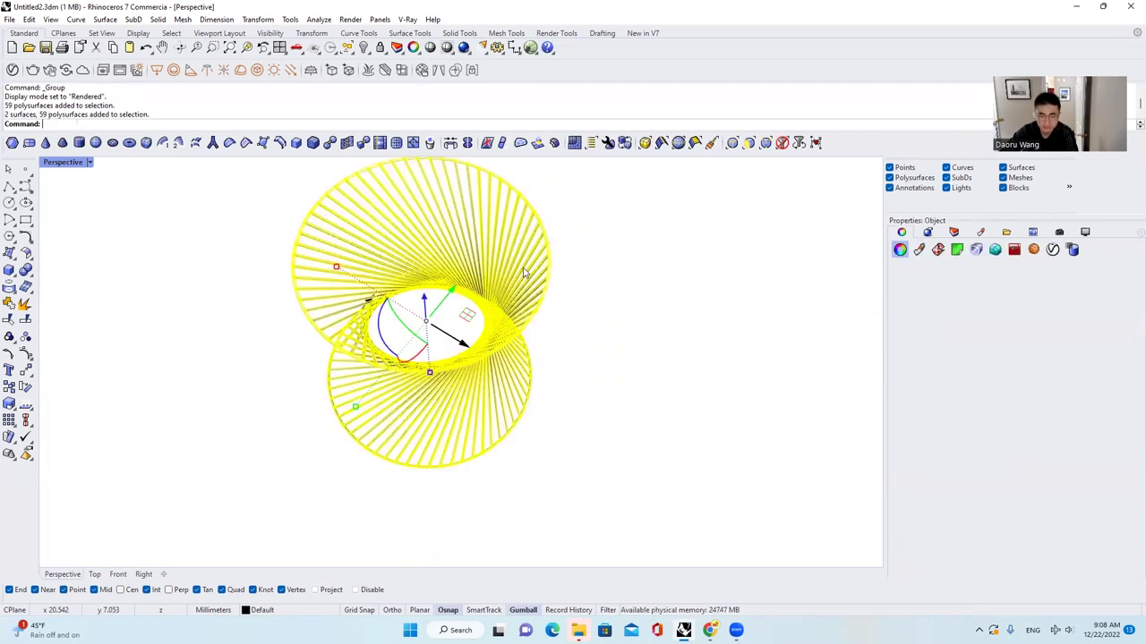
{"action": "right_click_drag", "start_coordinate": [525, 327], "coordinate": [524, 273]}
{"action": "left_click", "coordinate": [530, 261]}
{"action": "right_click_drag", "start_coordinate": [507, 316], "coordinate": [555, 376]}
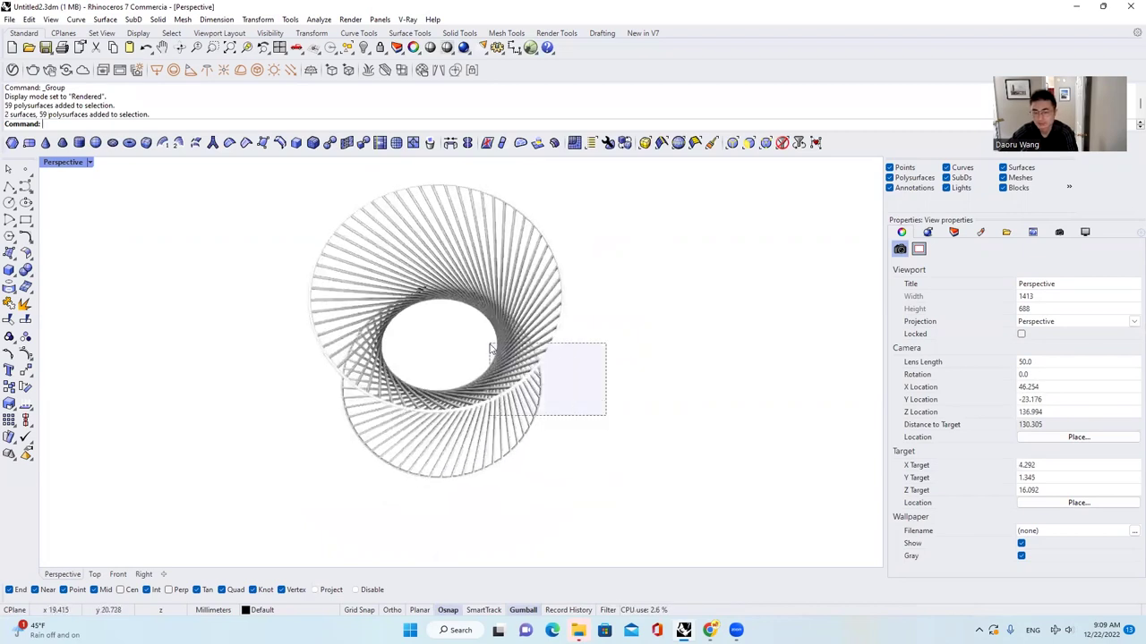
{"action": "left_click_drag", "start_coordinate": [491, 349], "coordinate": [492, 350]}
{"action": "right_click_drag", "start_coordinate": [524, 375], "coordinate": [519, 293]}
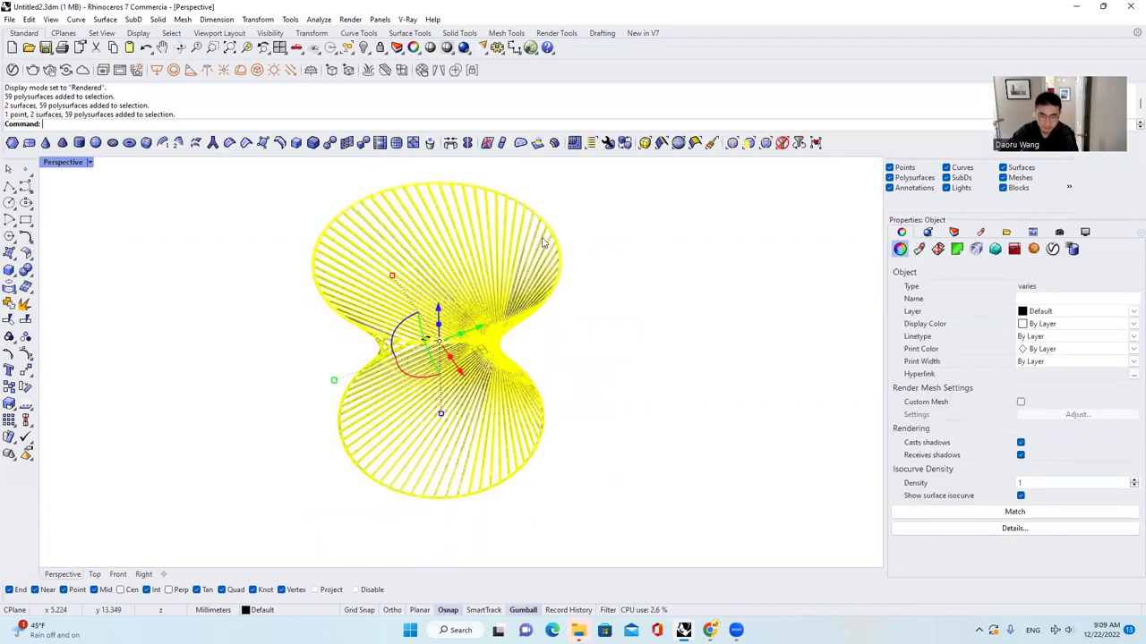
{"action": "right_click_drag", "start_coordinate": [542, 242], "coordinate": [539, 259]}
{"action": "left_click_drag", "start_coordinate": [448, 372], "coordinate": [423, 513]}
{"action": "left_click", "coordinate": [422, 513]}
Step: Set the Perspective viewport's display mode to Shaded for the stretched tower
{"action": "scroll", "coordinate": [443, 433], "scroll_direction": "down", "scroll_amount": 2}
{"action": "scroll", "coordinate": [435, 345], "scroll_direction": "up", "scroll_amount": 2}
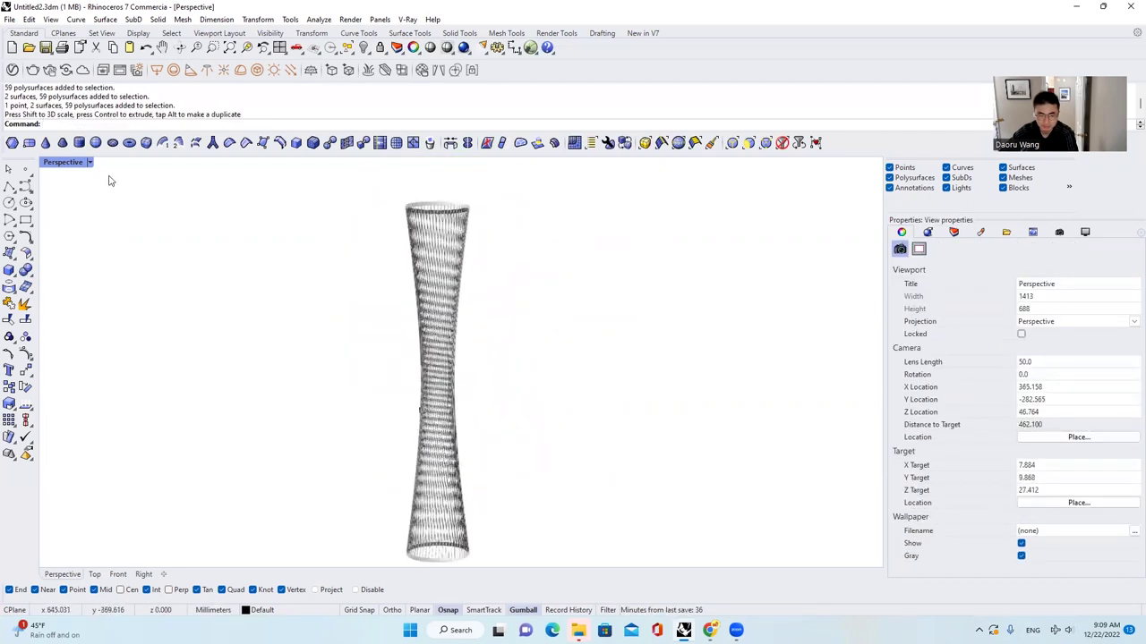
{"action": "left_click", "coordinate": [90, 163]}
{"action": "left_click", "coordinate": [139, 186]}
Step: Examine the stretched tower's twisted lattice up close and its overall proportions from several sides
{"action": "scroll", "coordinate": [564, 304], "scroll_direction": "down", "scroll_amount": 5}
{"action": "scroll", "coordinate": [536, 323], "scroll_direction": "up", "scroll_amount": 4}
{"action": "right_click_drag", "start_coordinate": [547, 338], "coordinate": [484, 246]}
{"action": "scroll", "coordinate": [487, 246], "scroll_direction": "up", "scroll_amount": 8}
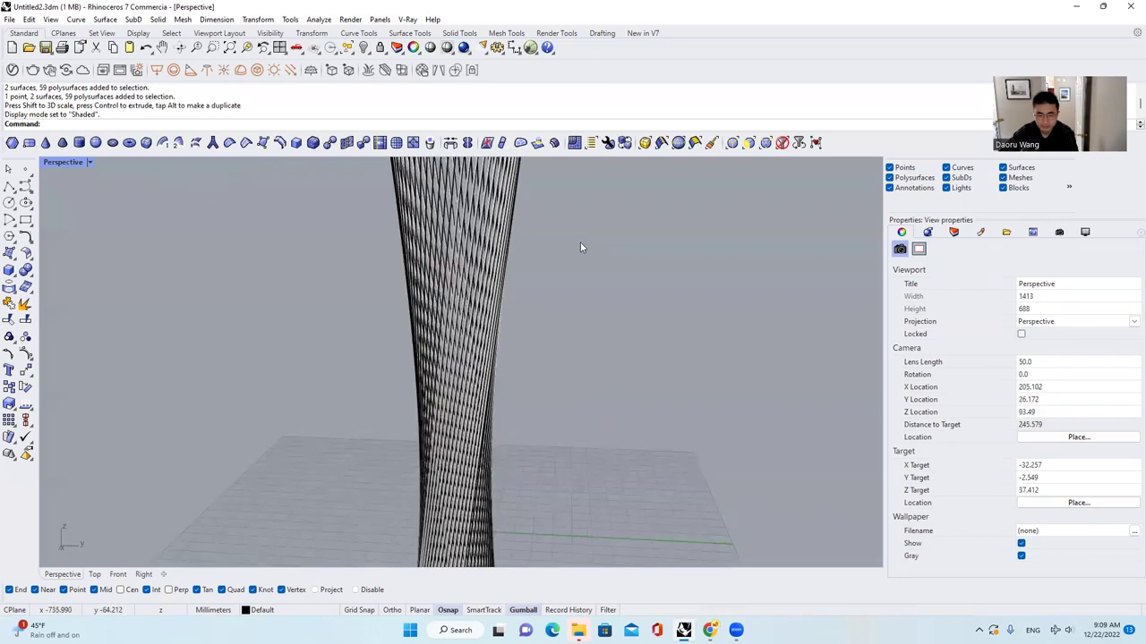
{"action": "scroll", "coordinate": [626, 273], "scroll_direction": "down", "scroll_amount": 6}
{"action": "right_click_drag", "start_coordinate": [754, 287], "coordinate": [516, 307]}
{"action": "scroll", "coordinate": [516, 307], "scroll_direction": "up", "scroll_amount": 3}
{"action": "scroll", "coordinate": [510, 310], "scroll_direction": "down", "scroll_amount": 3}
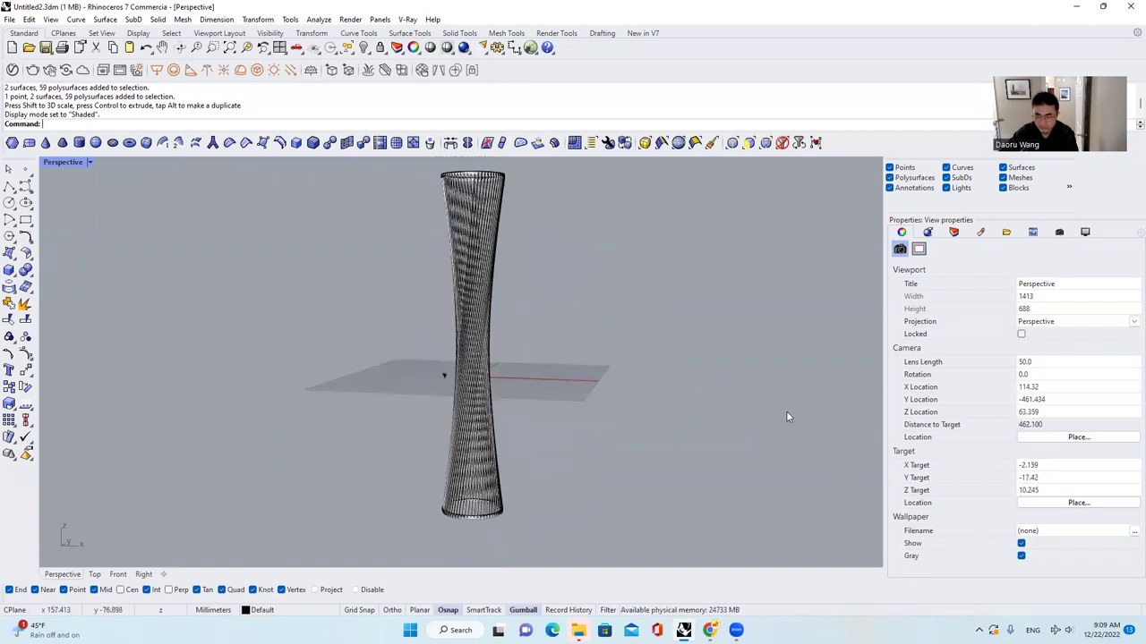
{"action": "scroll", "coordinate": [777, 411], "scroll_direction": "up", "scroll_amount": 2}
{"action": "scroll", "coordinate": [484, 445], "scroll_direction": "down", "scroll_amount": 2}
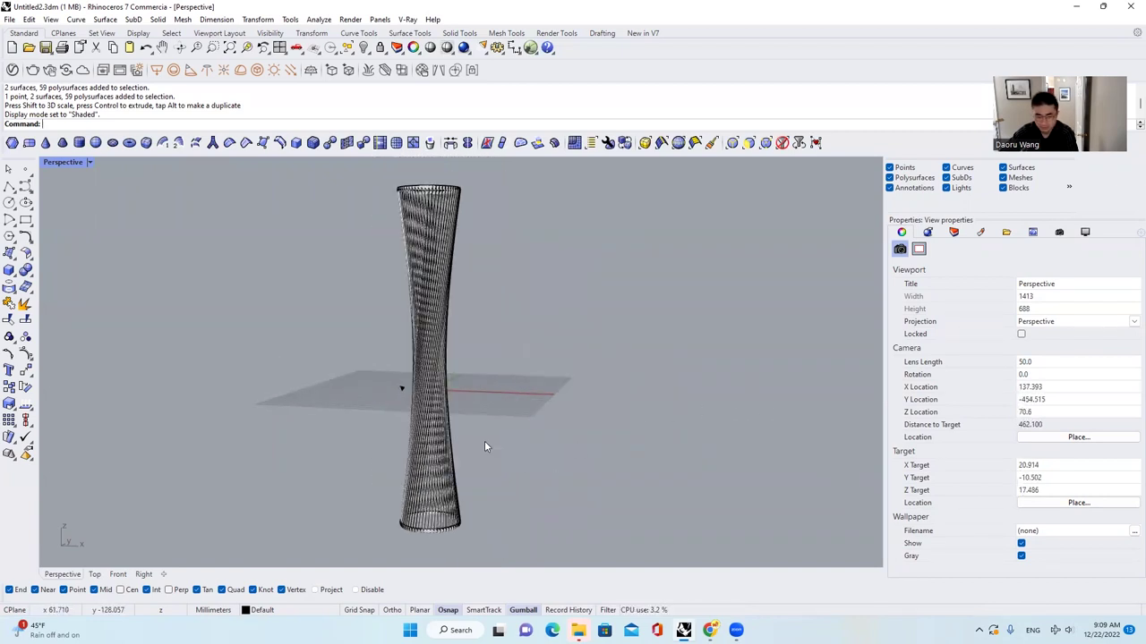